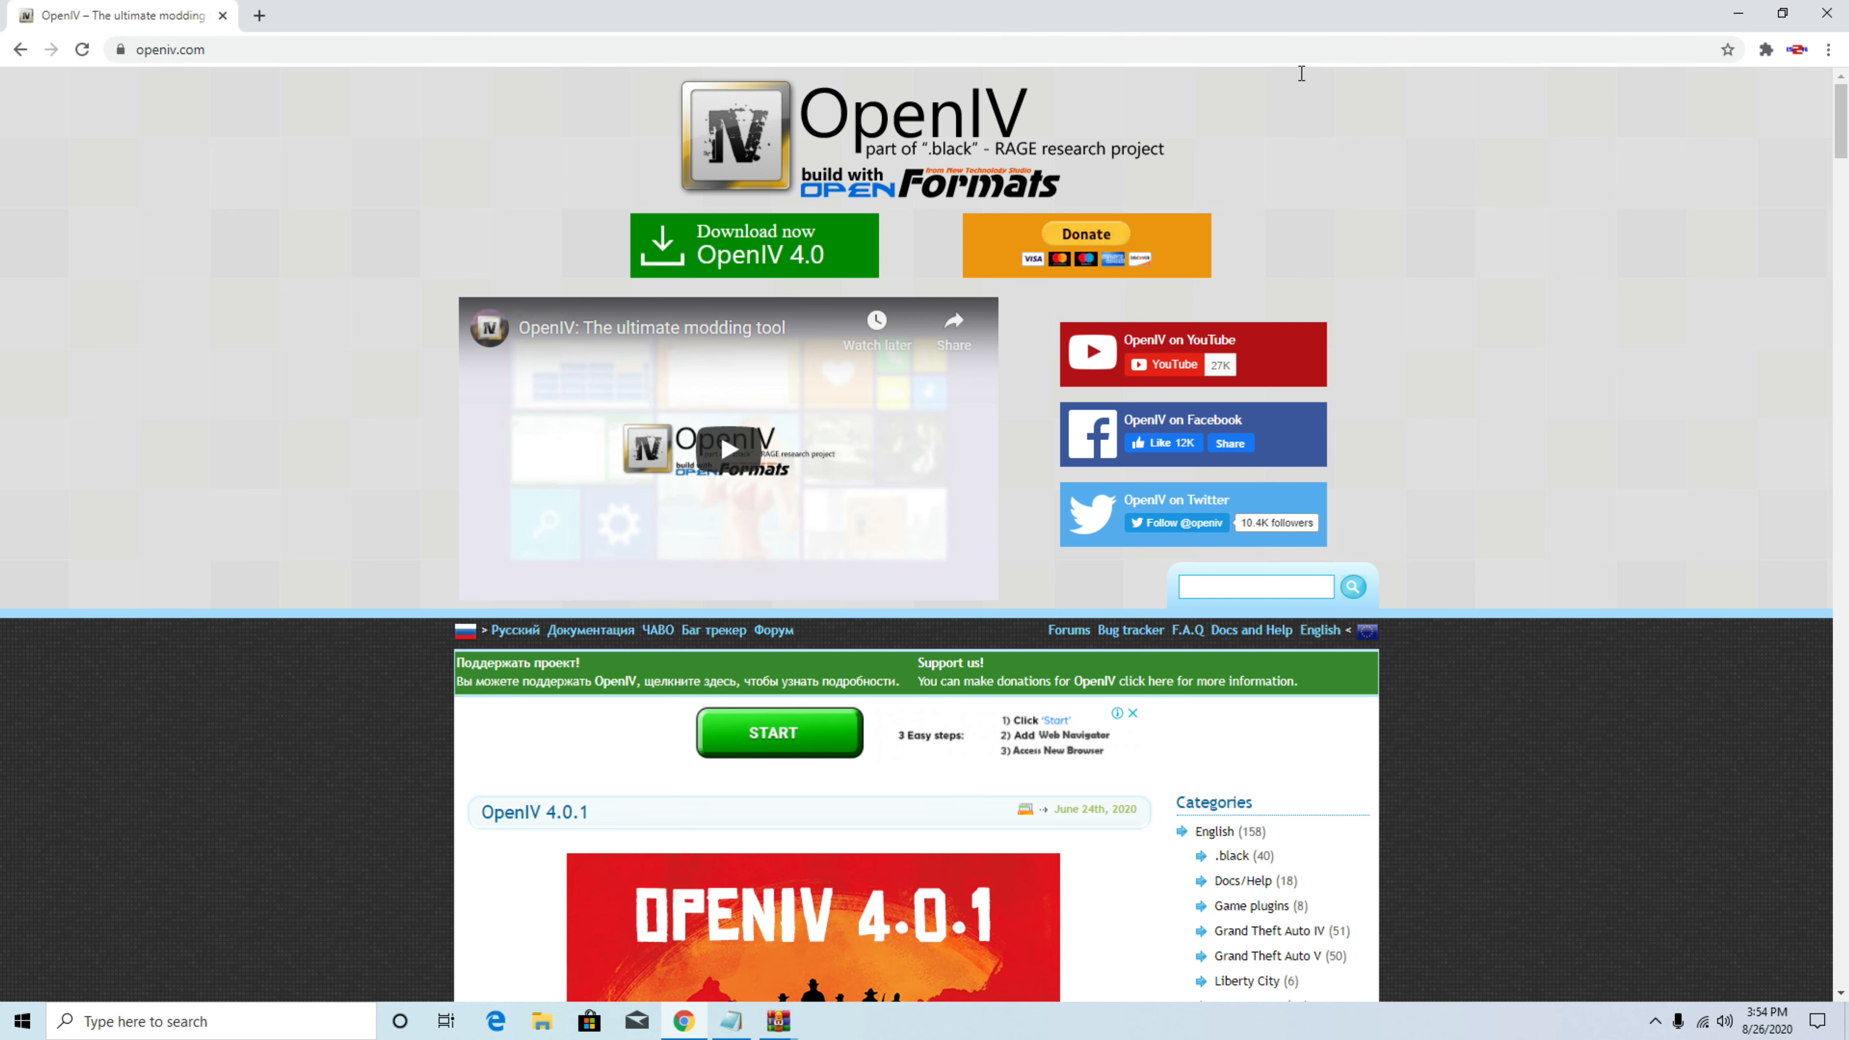
Step: Load Grand Theft Auto V for Windows in OpenIV and enable edit mode
{"action": "left_click", "coordinate": [1735, 16]}
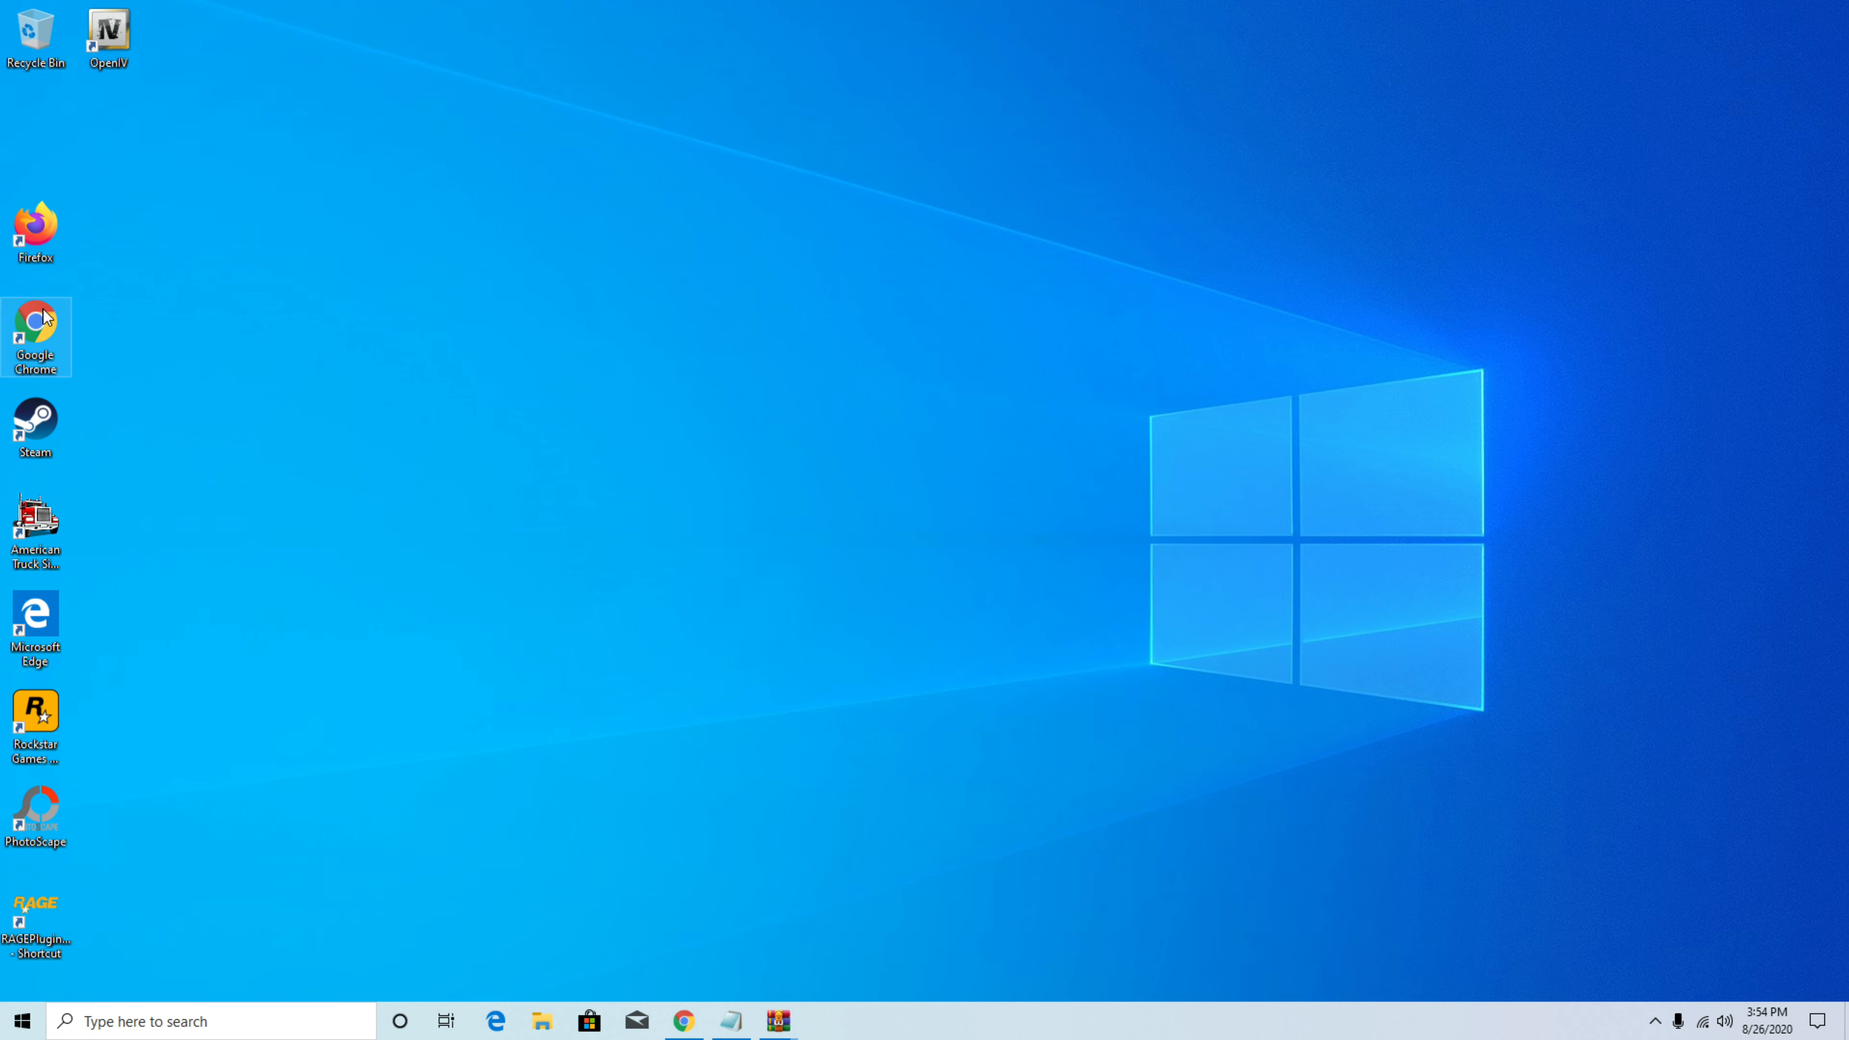
{"action": "left_click_drag", "start_coordinate": [93, 45], "coordinate": [29, 133]}
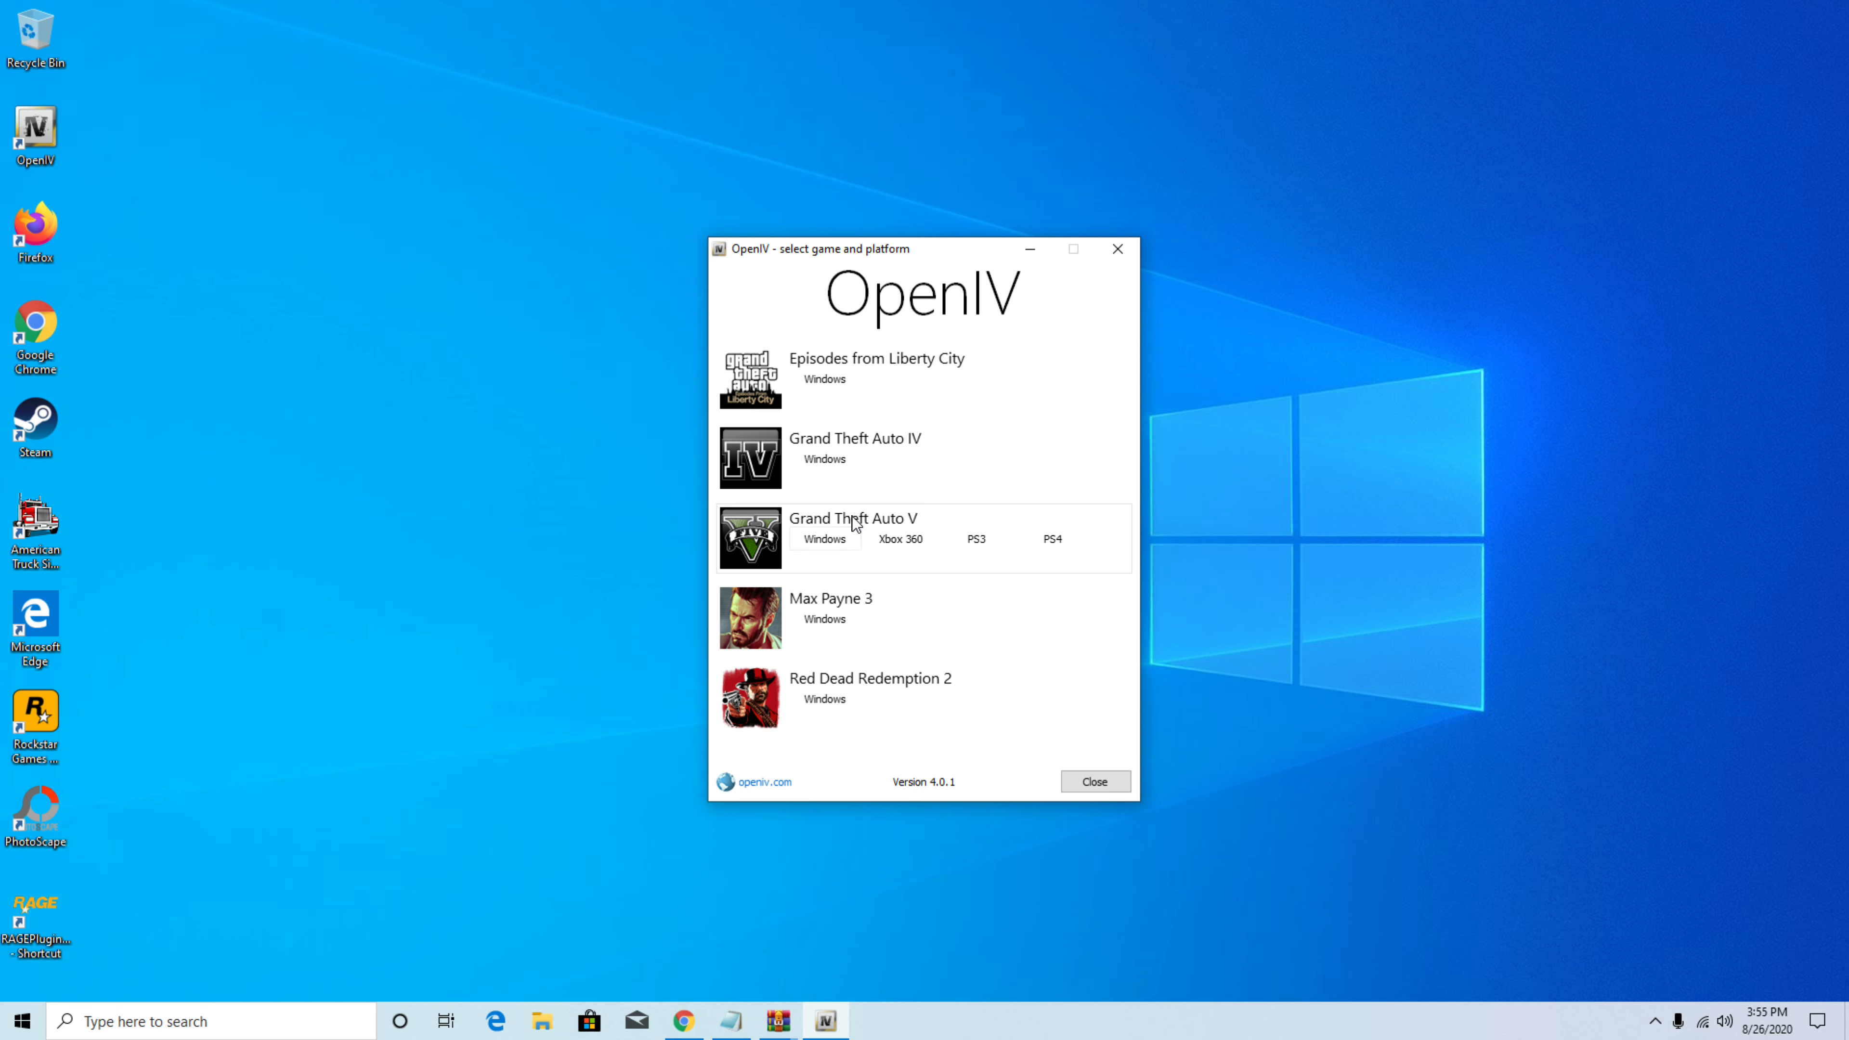
{"action": "left_click", "coordinate": [814, 552]}
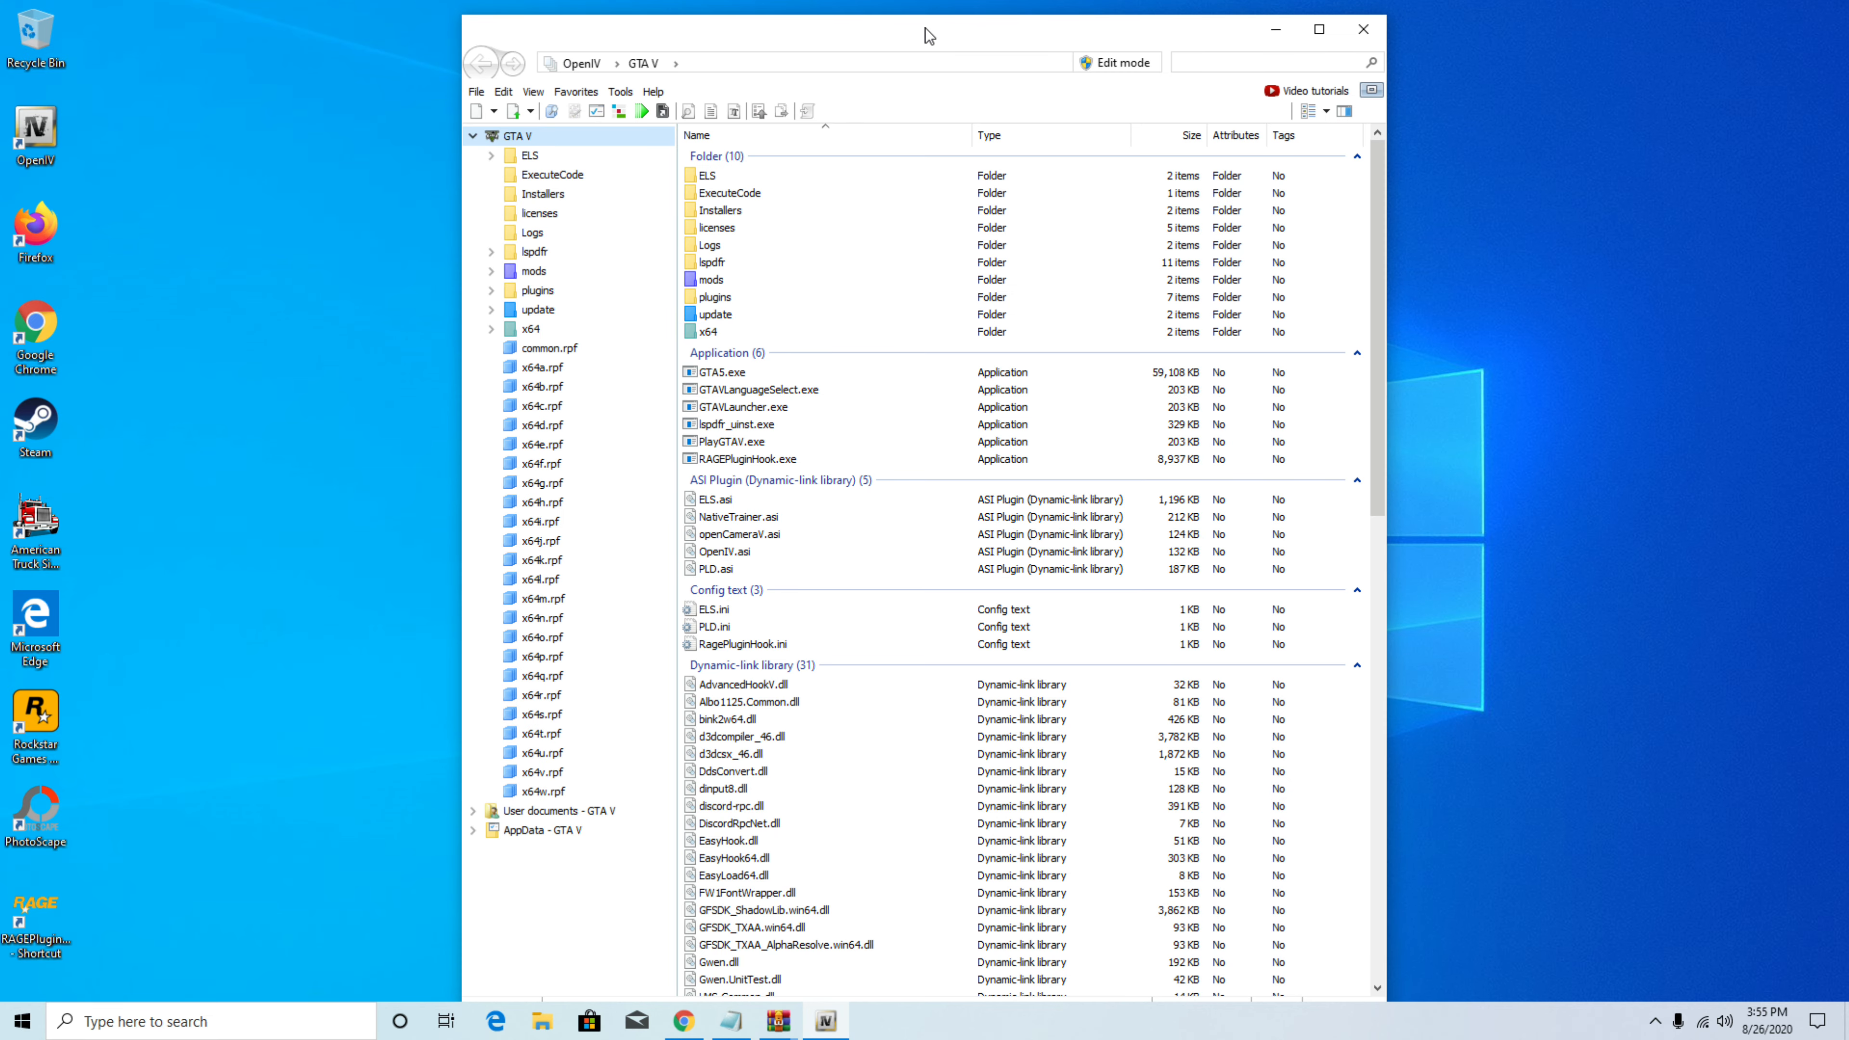
{"action": "left_click", "coordinate": [1134, 71]}
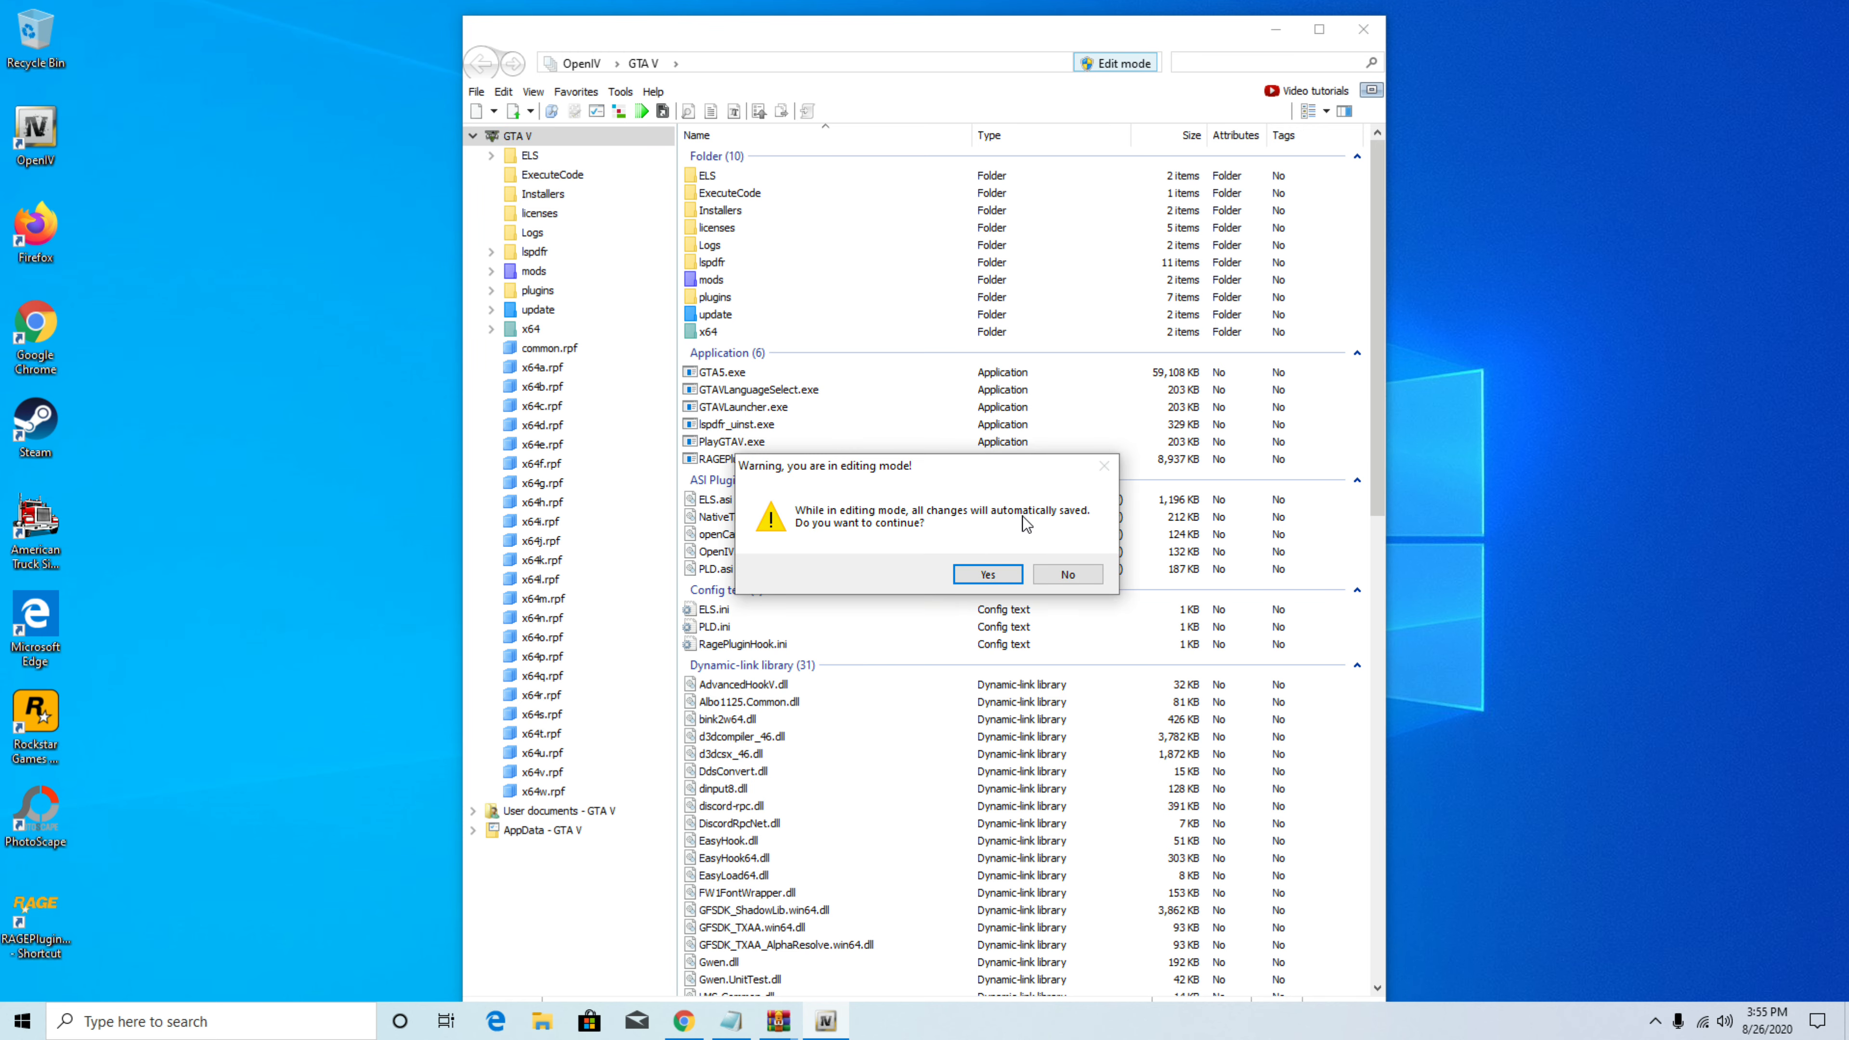
{"action": "left_click", "coordinate": [984, 581]}
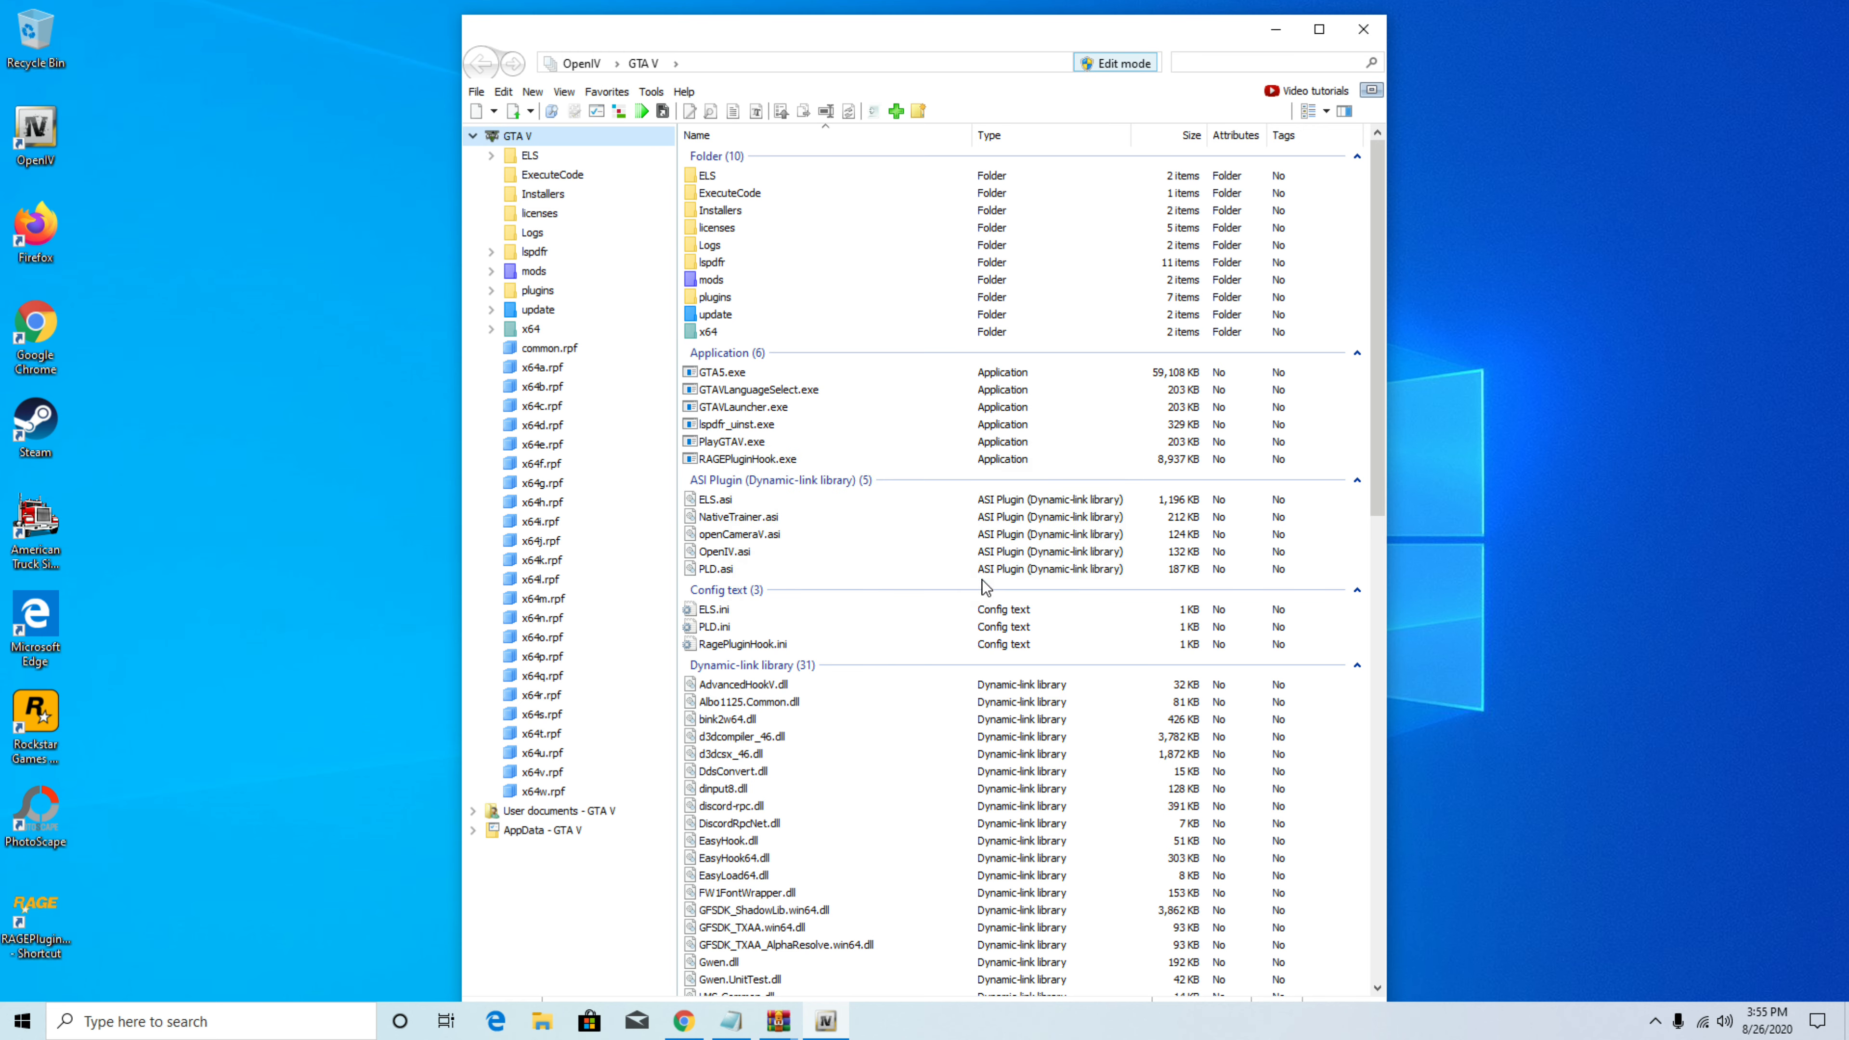
Step: Check the installation status of ASI Loader, OpenIV.ASI and openCamera in the ASI Manager
{"action": "left_click", "coordinate": [659, 98]}
{"action": "left_click", "coordinate": [711, 214]}
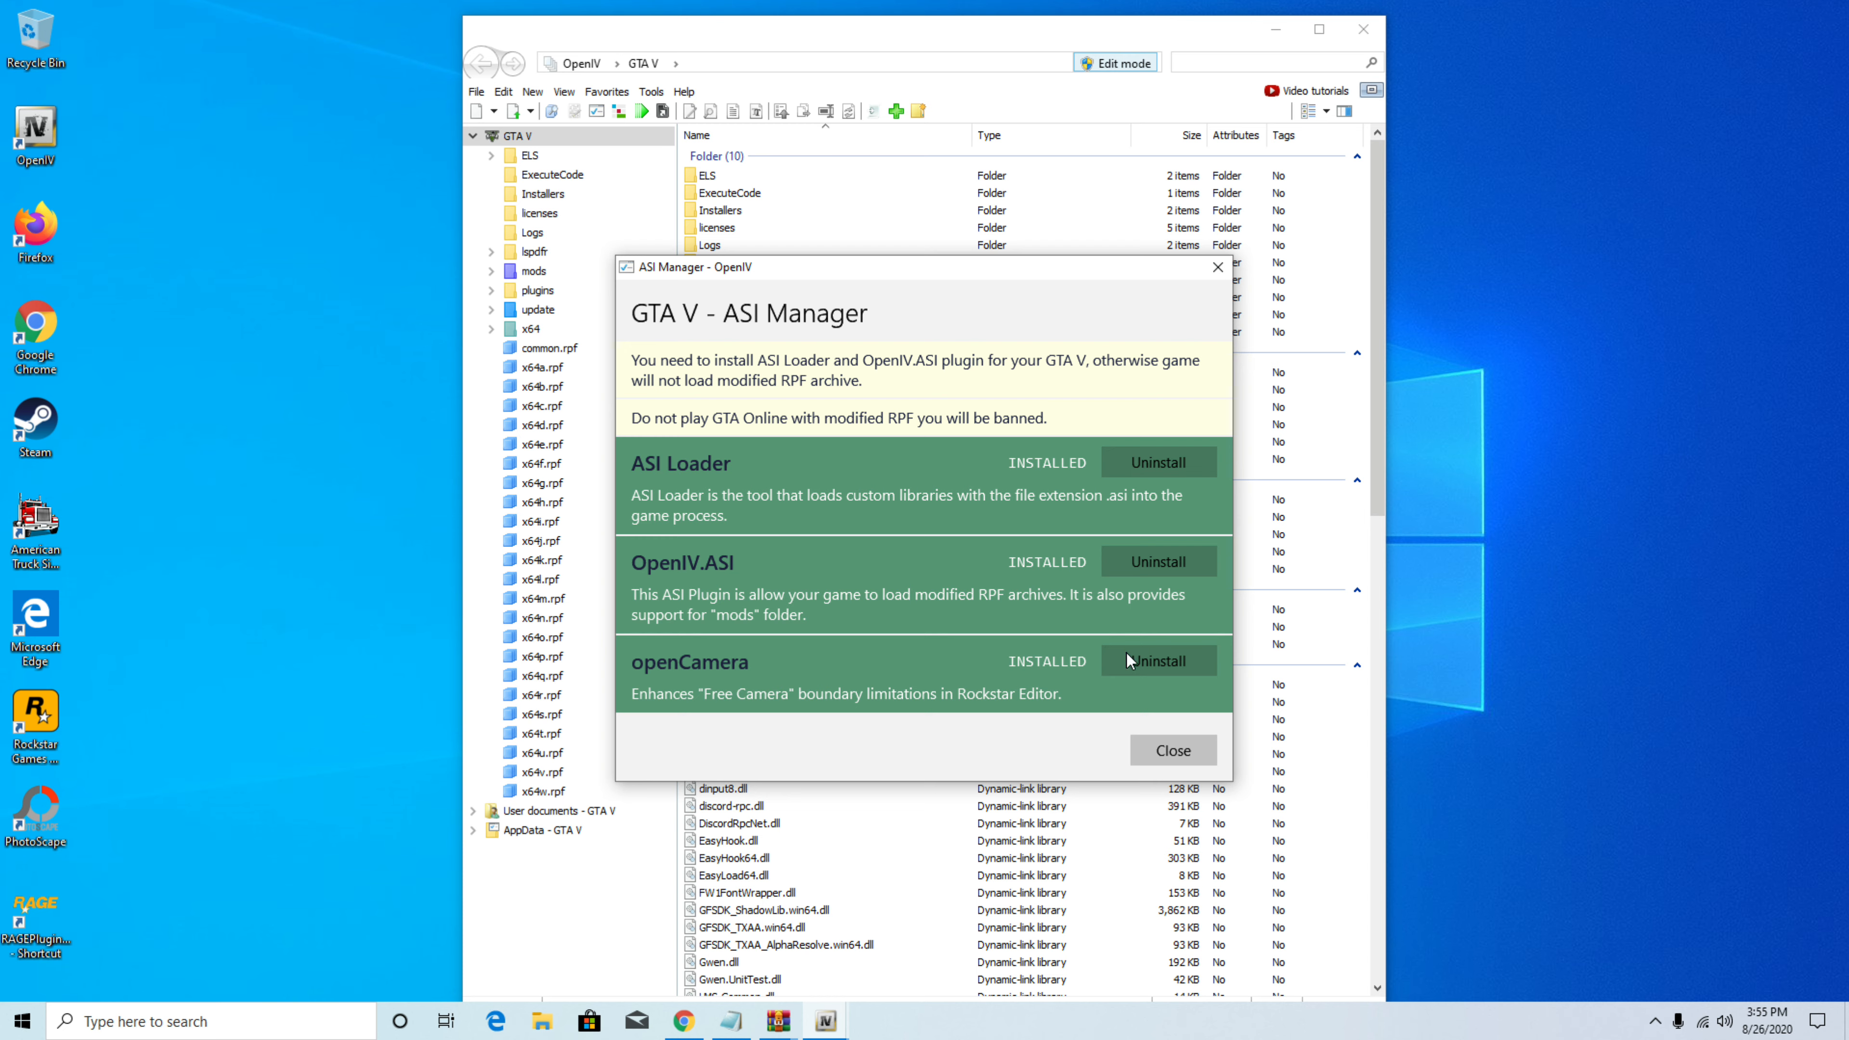
{"action": "left_click", "coordinate": [1176, 755]}
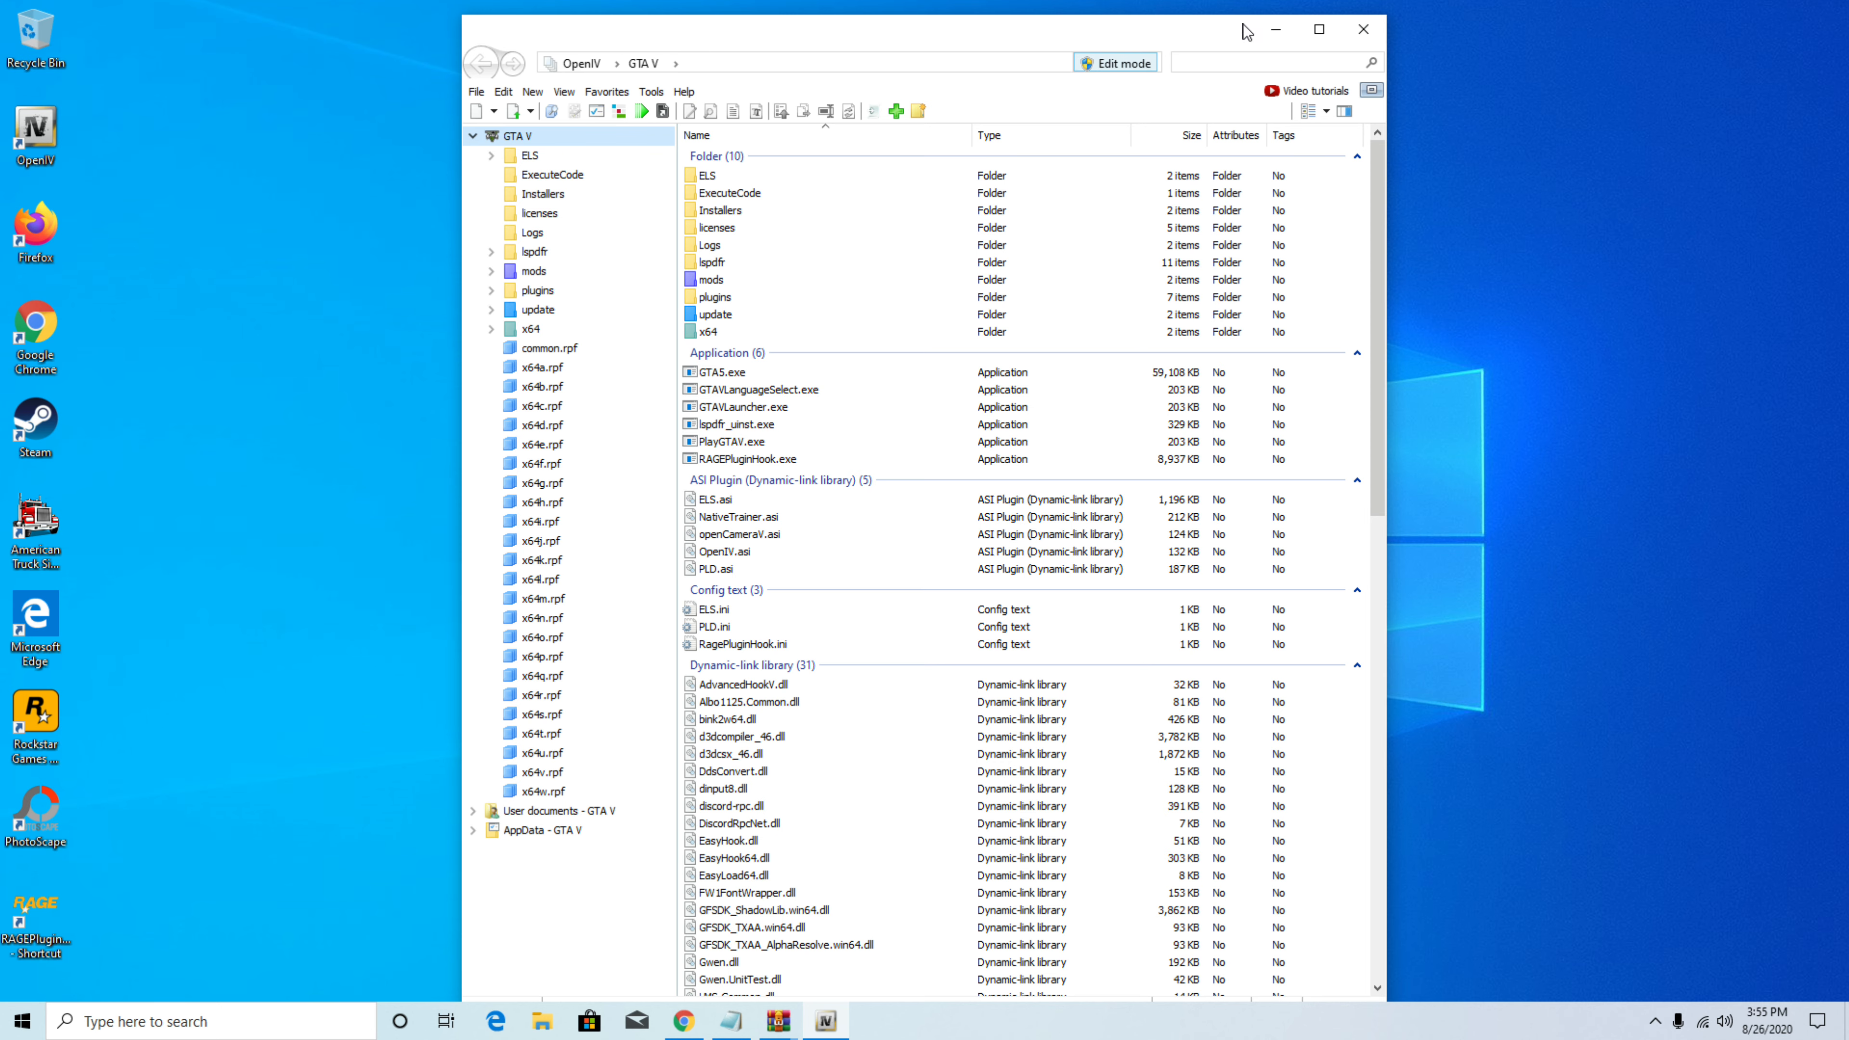
{"action": "left_click", "coordinate": [1277, 33]}
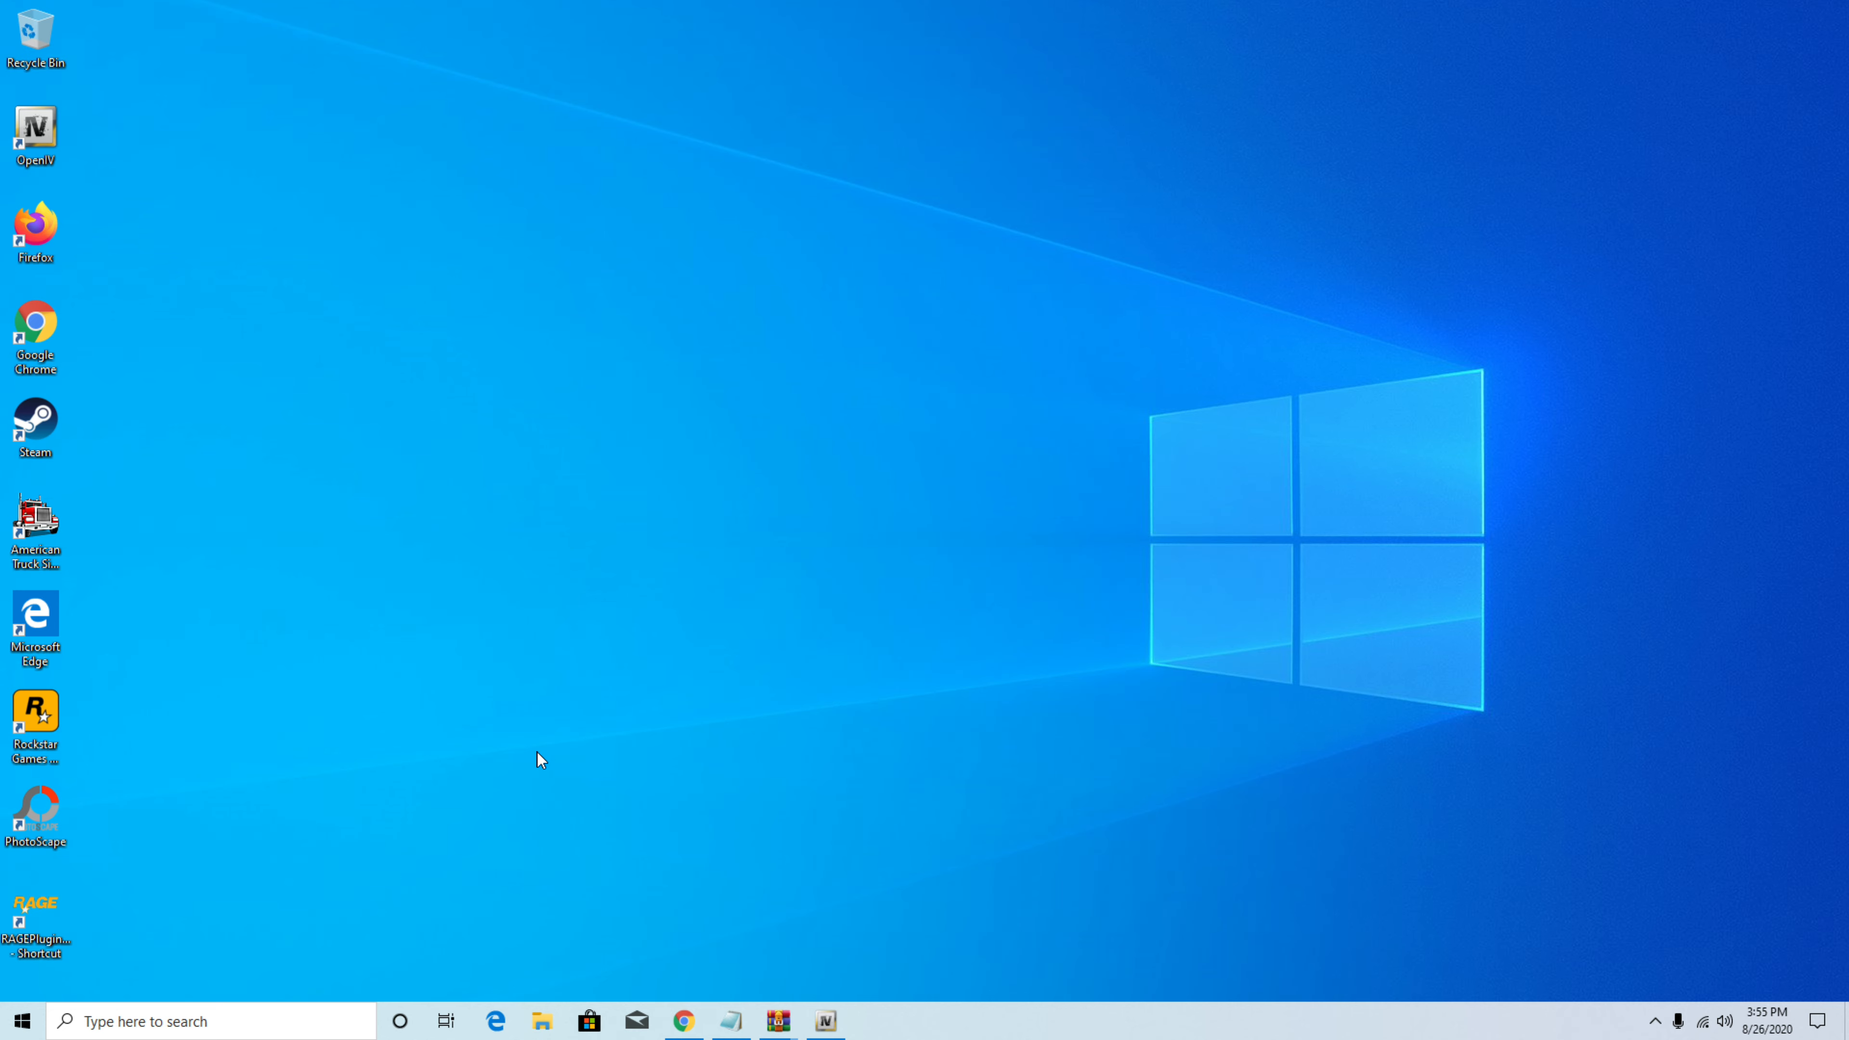
Step: Move the ELS V1.05 archive from the Downloads folder to the desktop
{"action": "left_click", "coordinate": [529, 1030]}
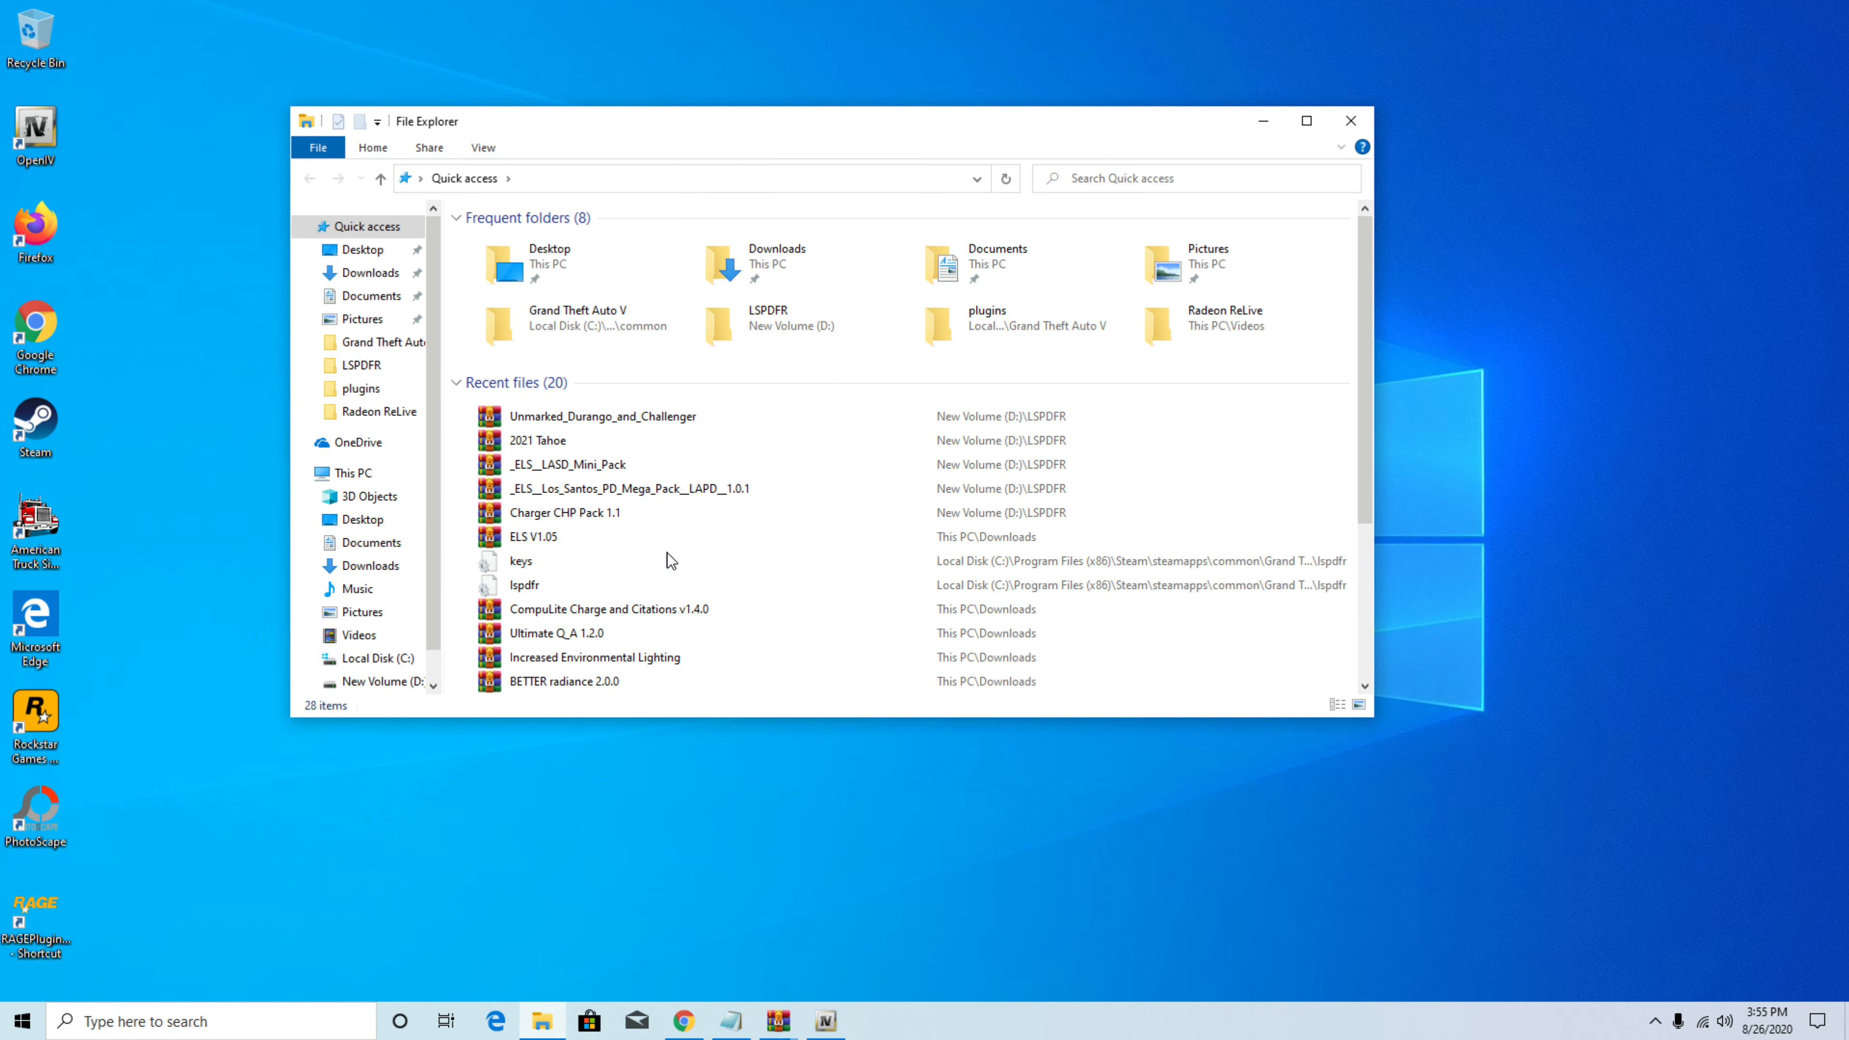
{"action": "double_click", "coordinate": [805, 269]}
{"action": "left_click_drag", "start_coordinate": [519, 275], "coordinate": [1642, 494]}
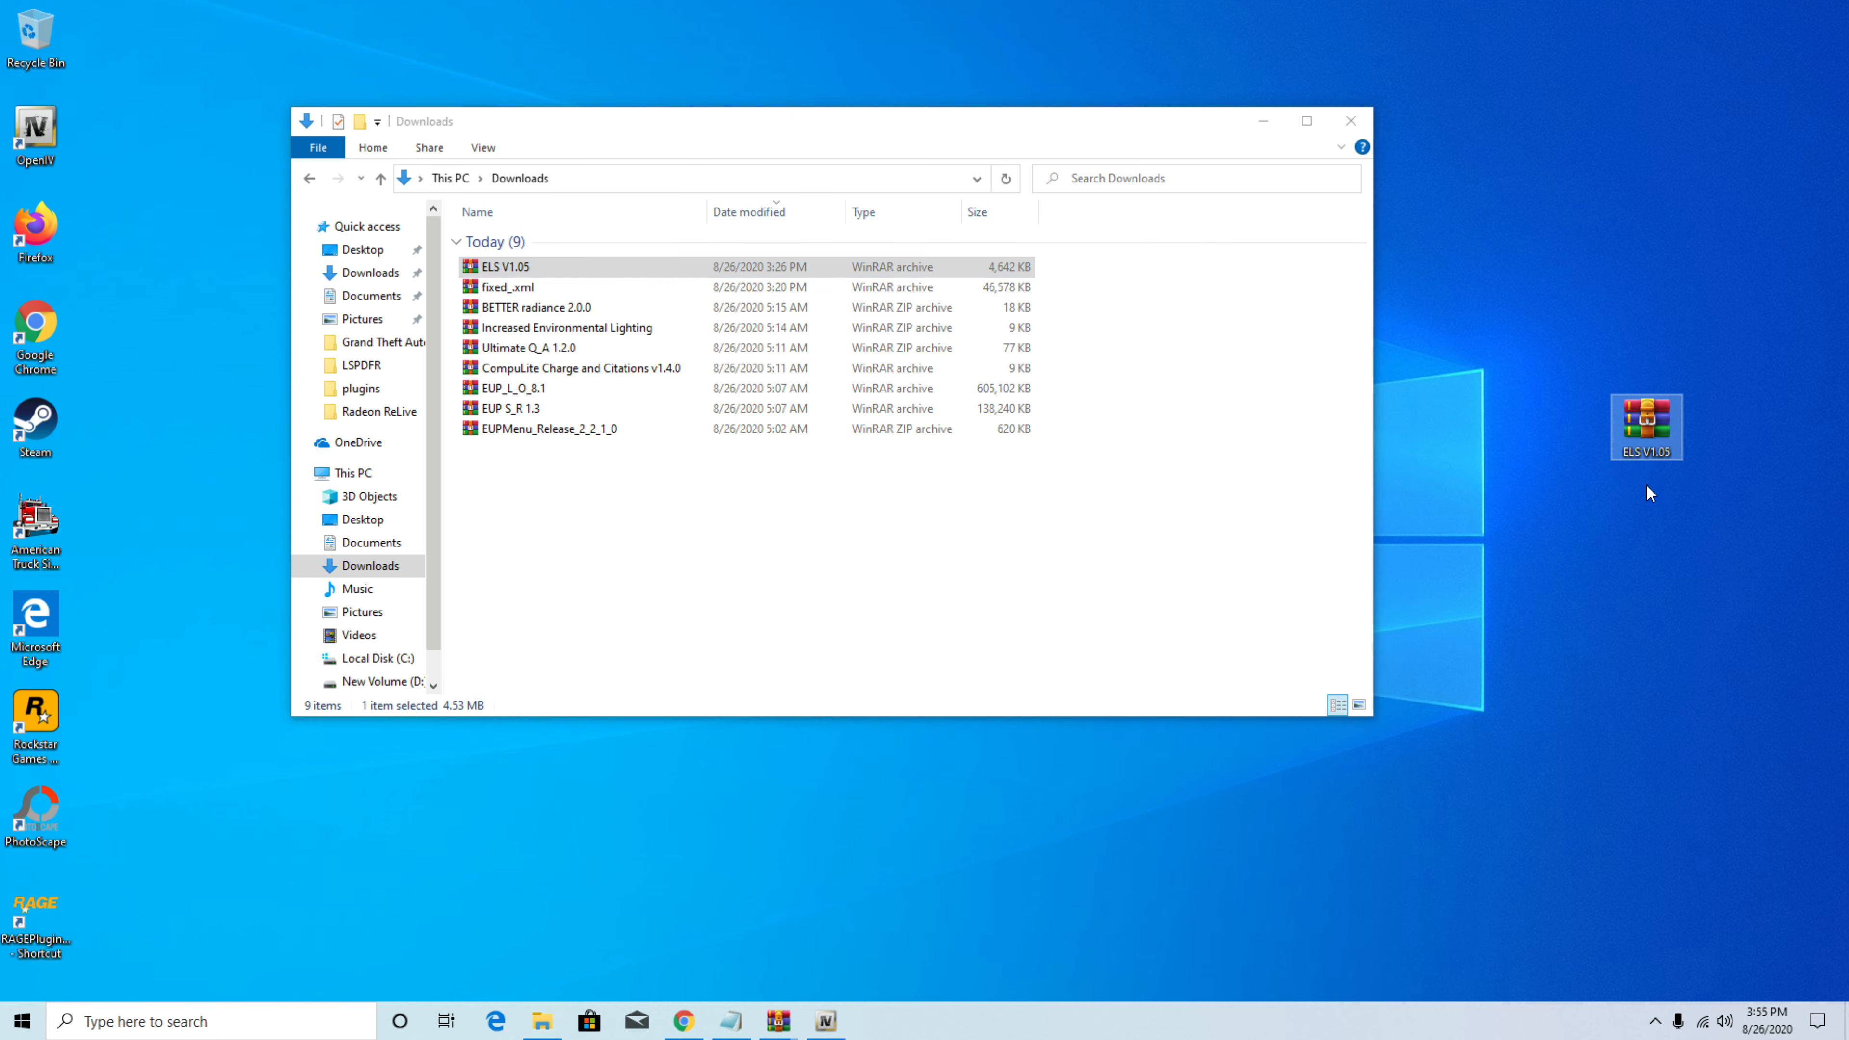
{"action": "left_click", "coordinate": [814, 590]}
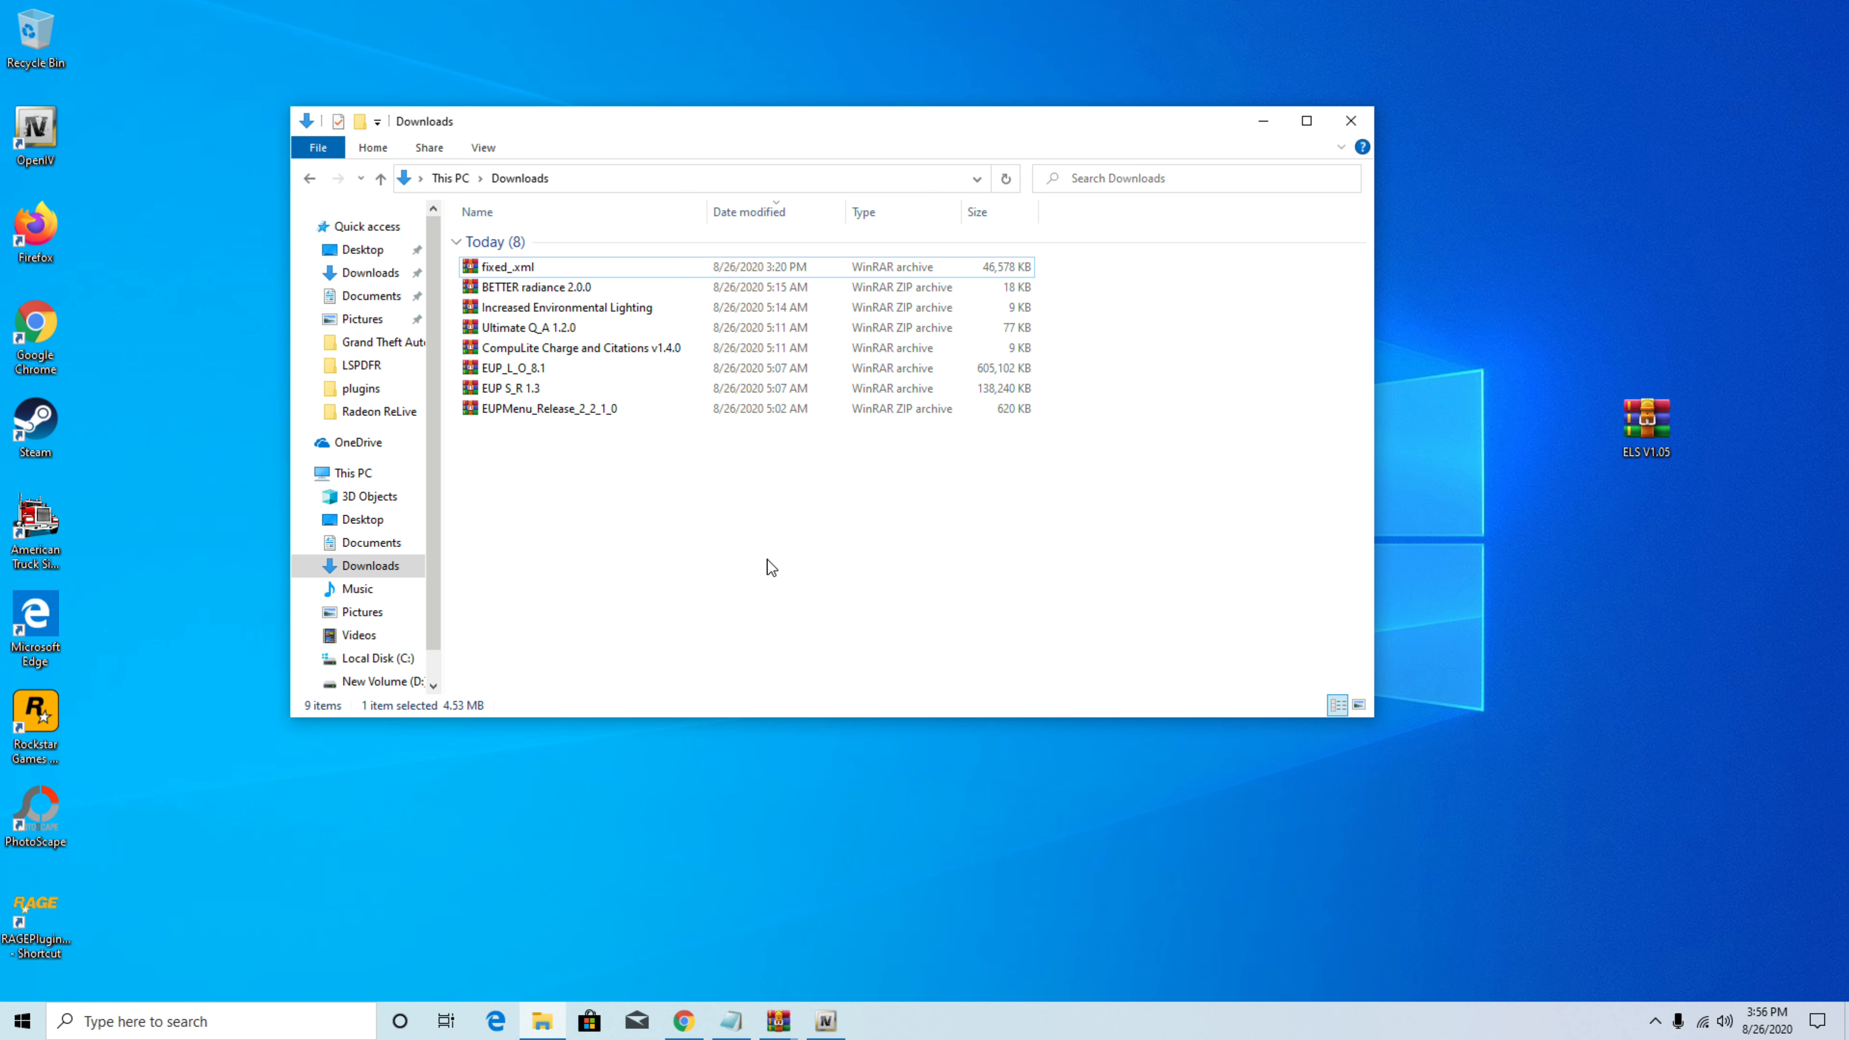
{"action": "left_click", "coordinate": [1351, 122]}
Step: Open the Grand Theft Auto V game folder in File Explorer and the ELS V1.05 archive in WinRAR side by side
{"action": "left_click", "coordinate": [542, 1022]}
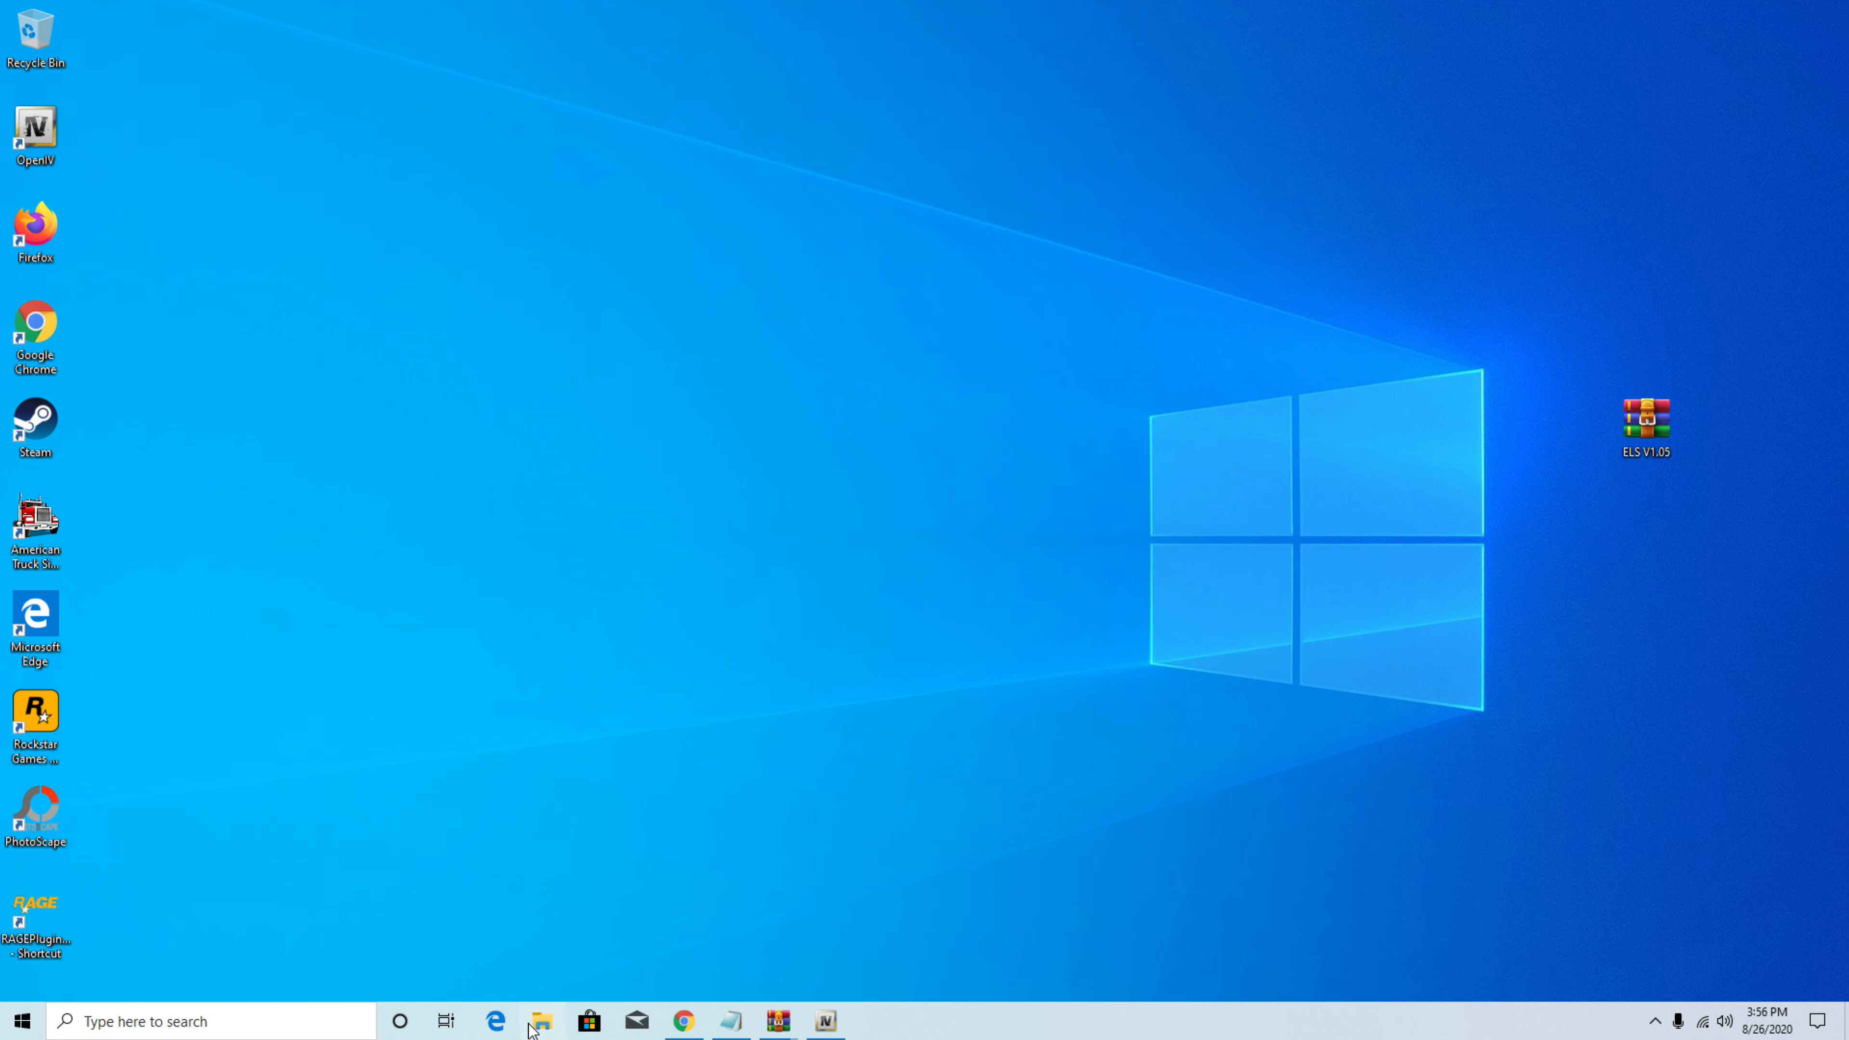
{"action": "double_click", "coordinate": [587, 341]}
{"action": "left_click_drag", "start_coordinate": [1096, 122], "coordinate": [3, 234]}
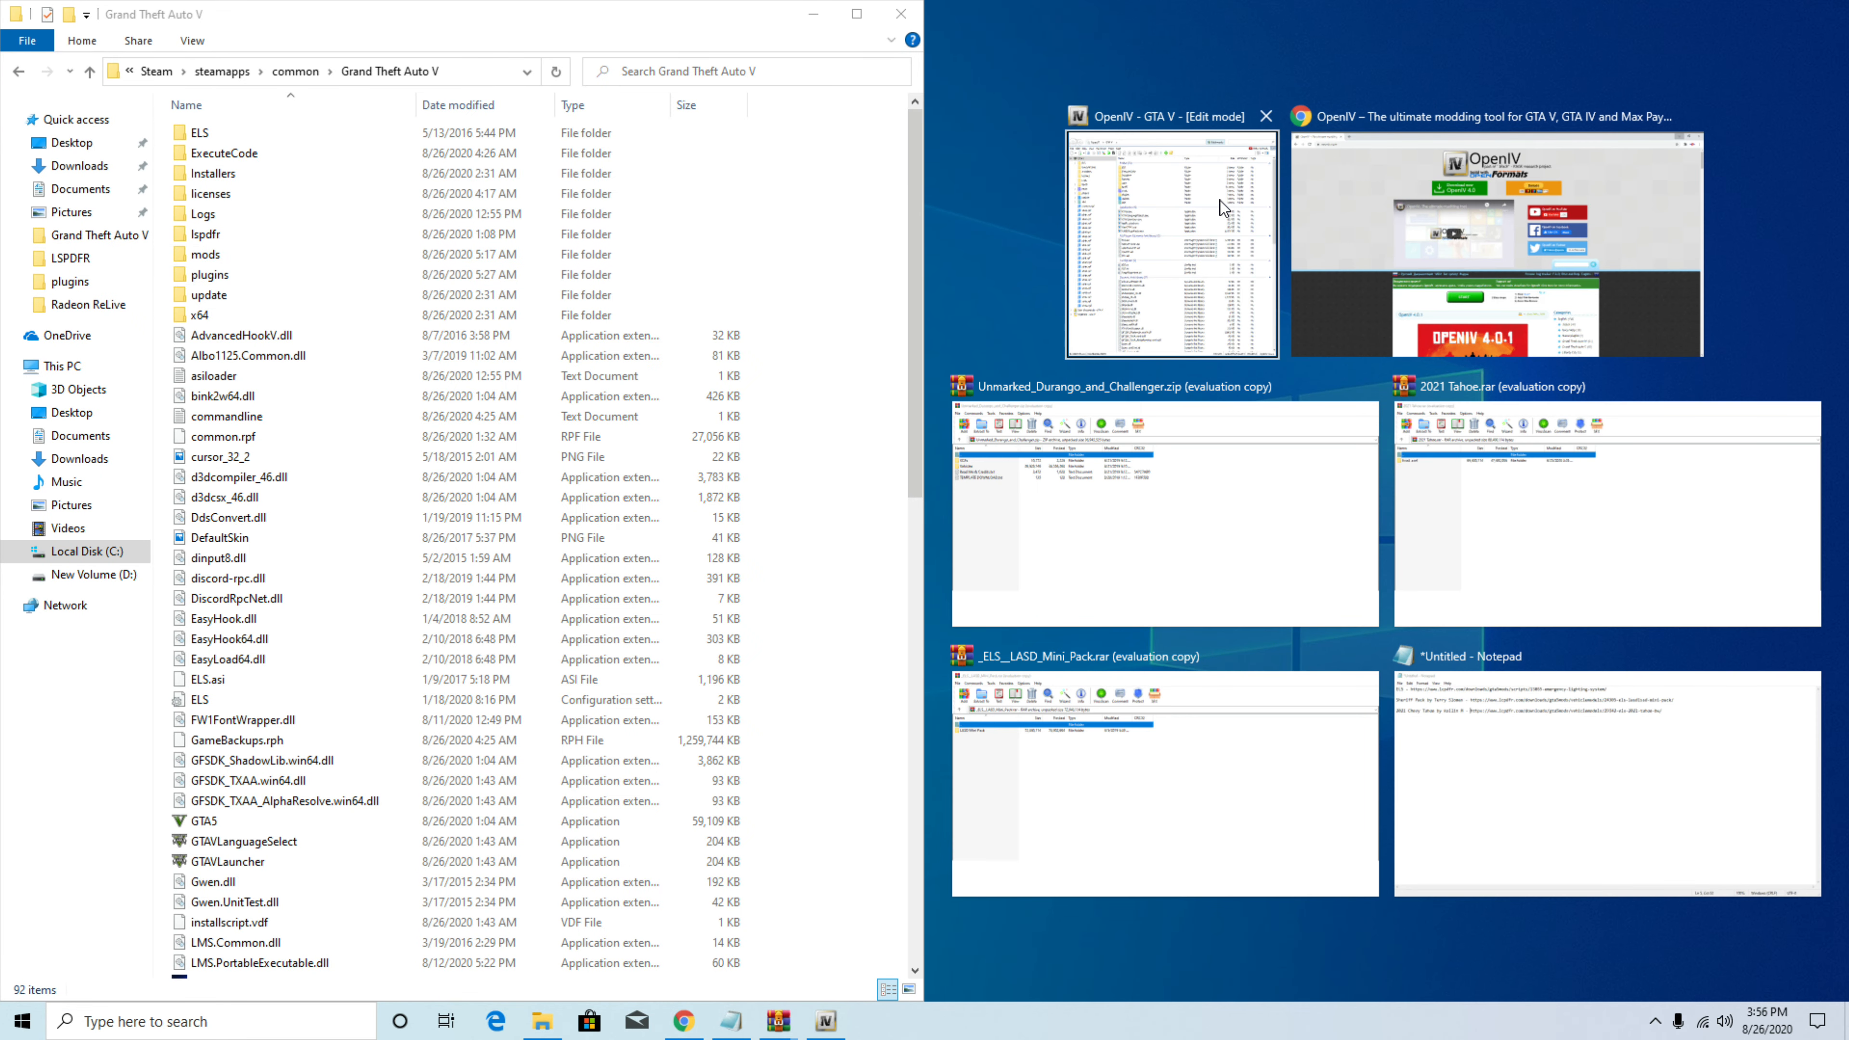
{"action": "left_click", "coordinate": [1283, 950]}
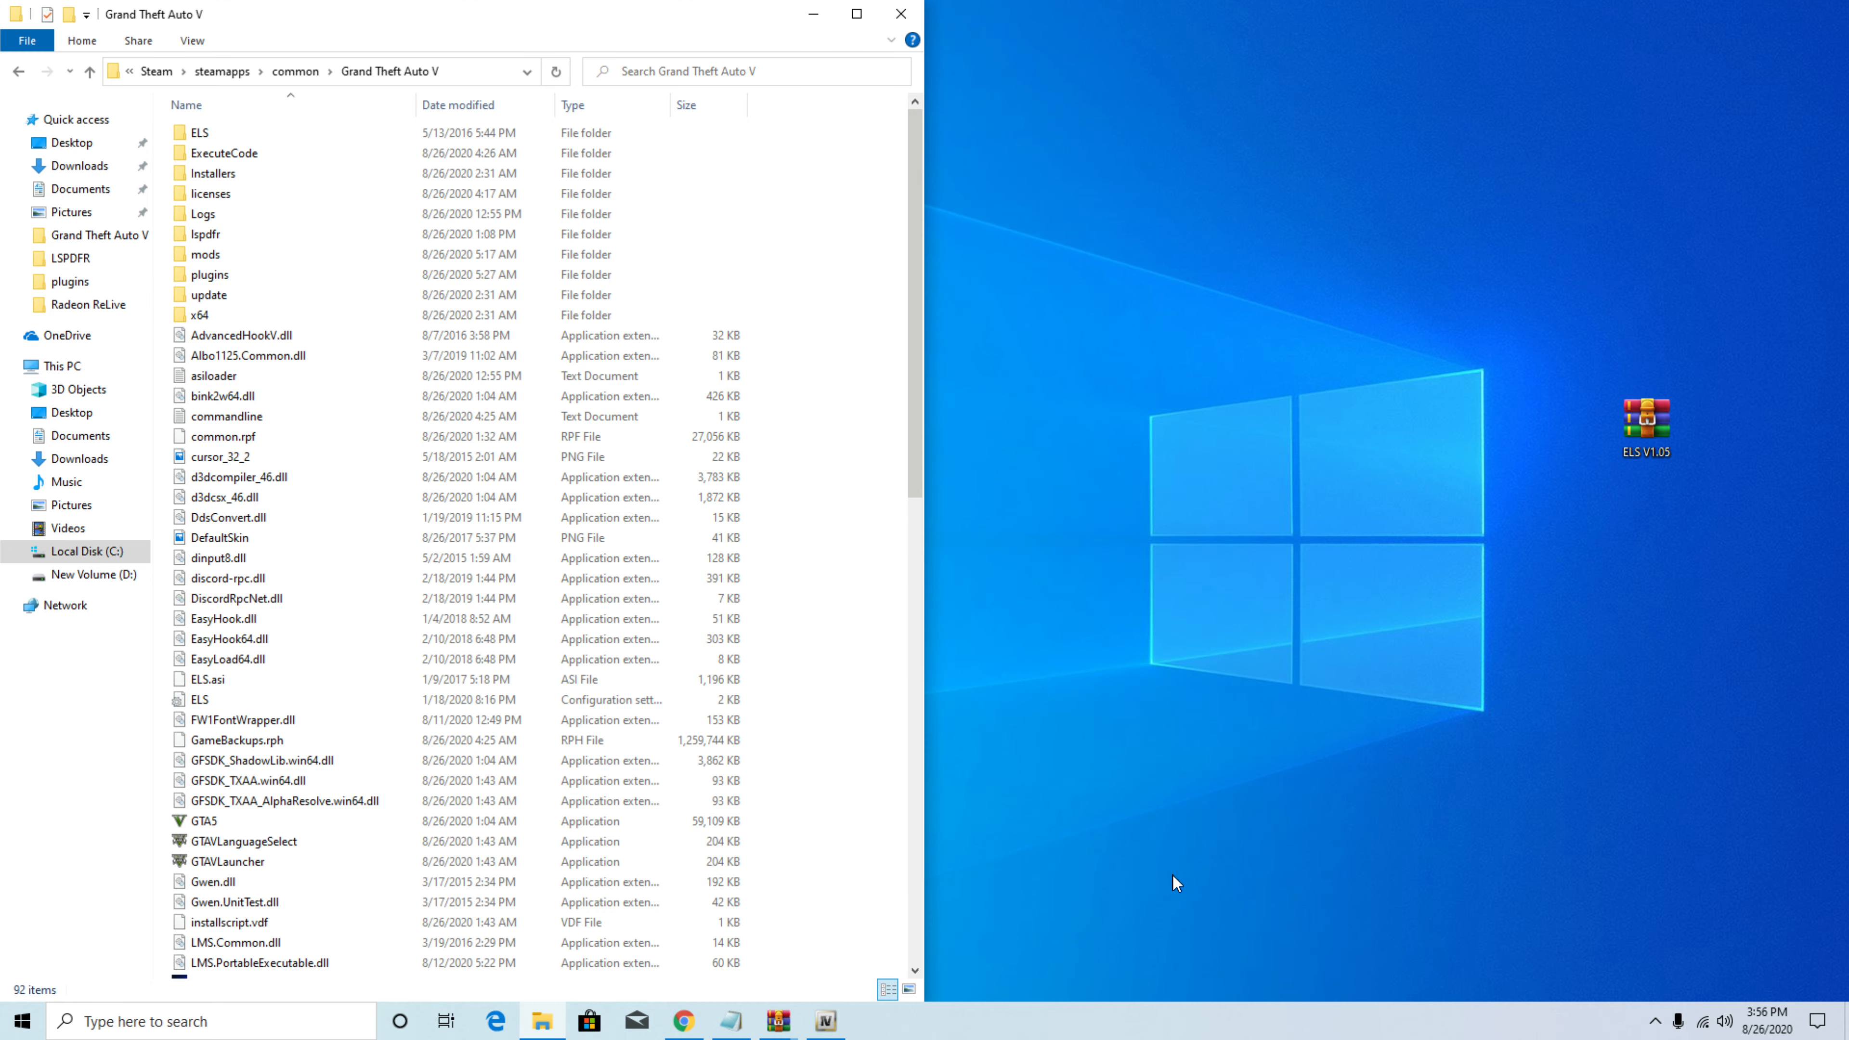
{"action": "double_click", "coordinate": [1617, 441]}
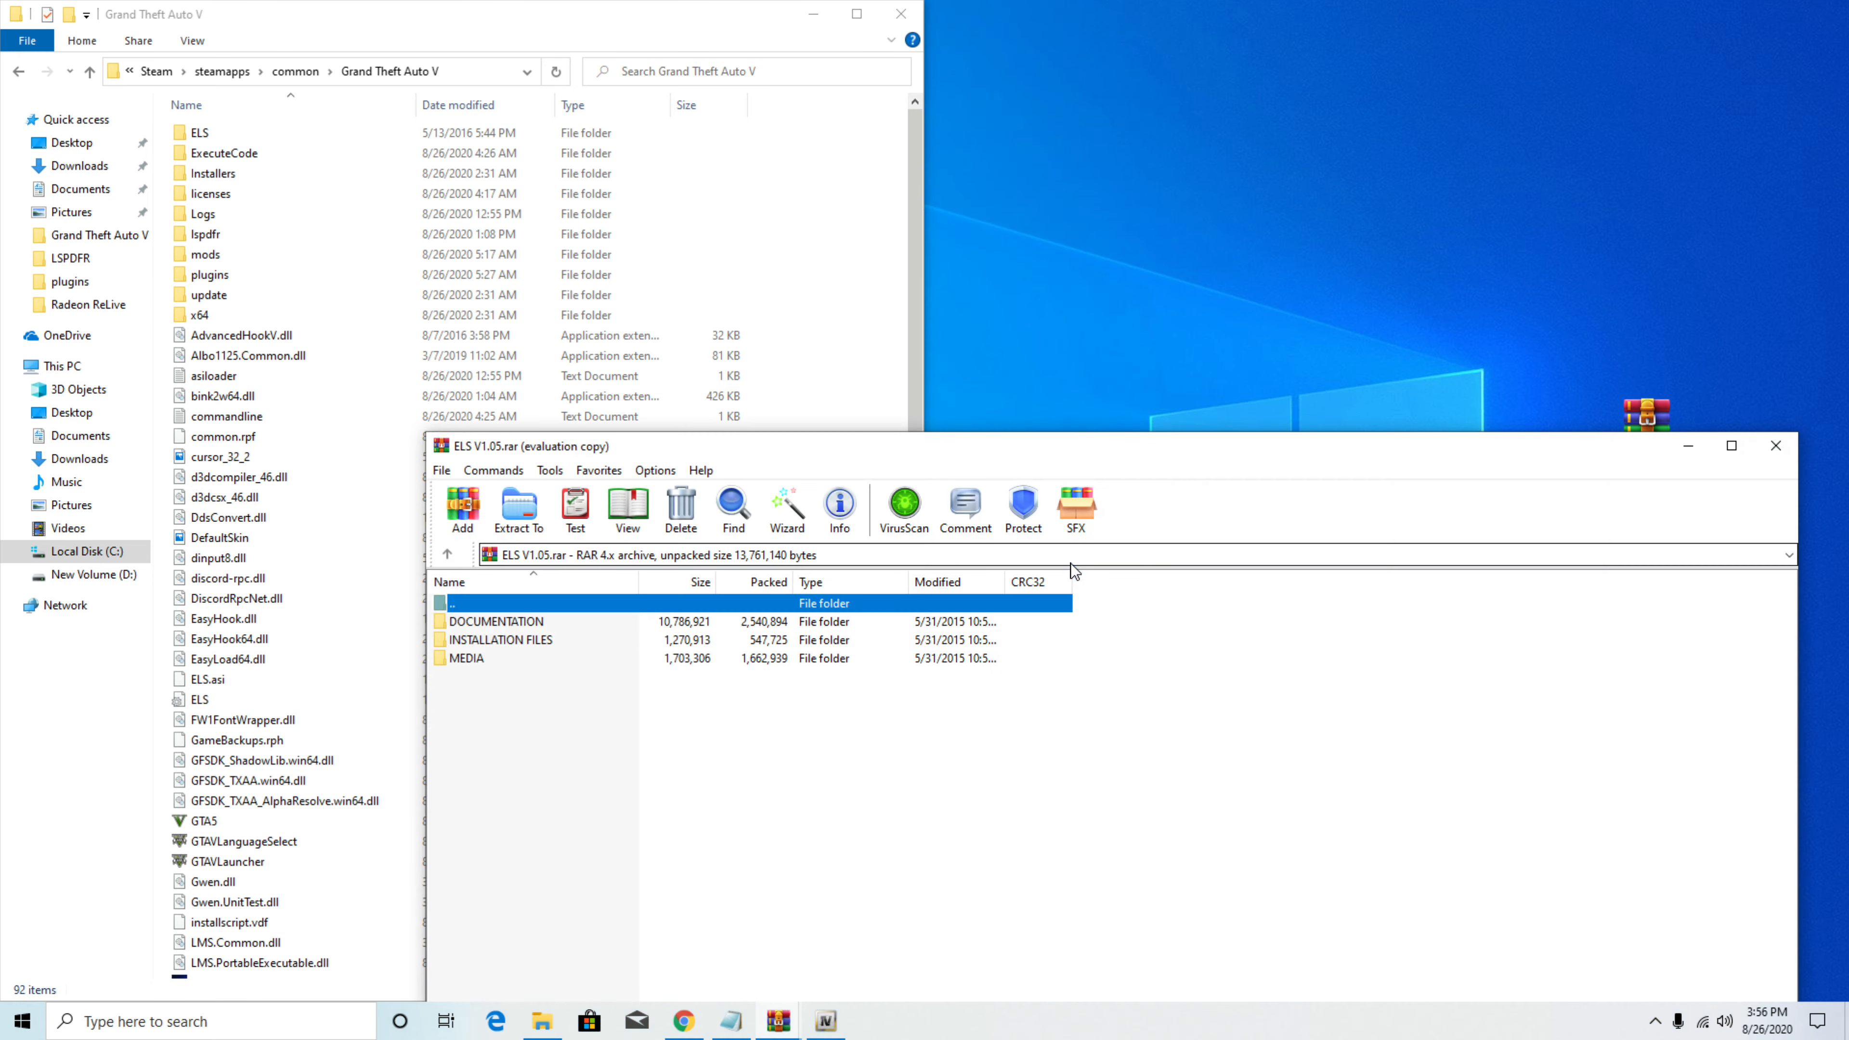
{"action": "key", "text": "super+Right"}
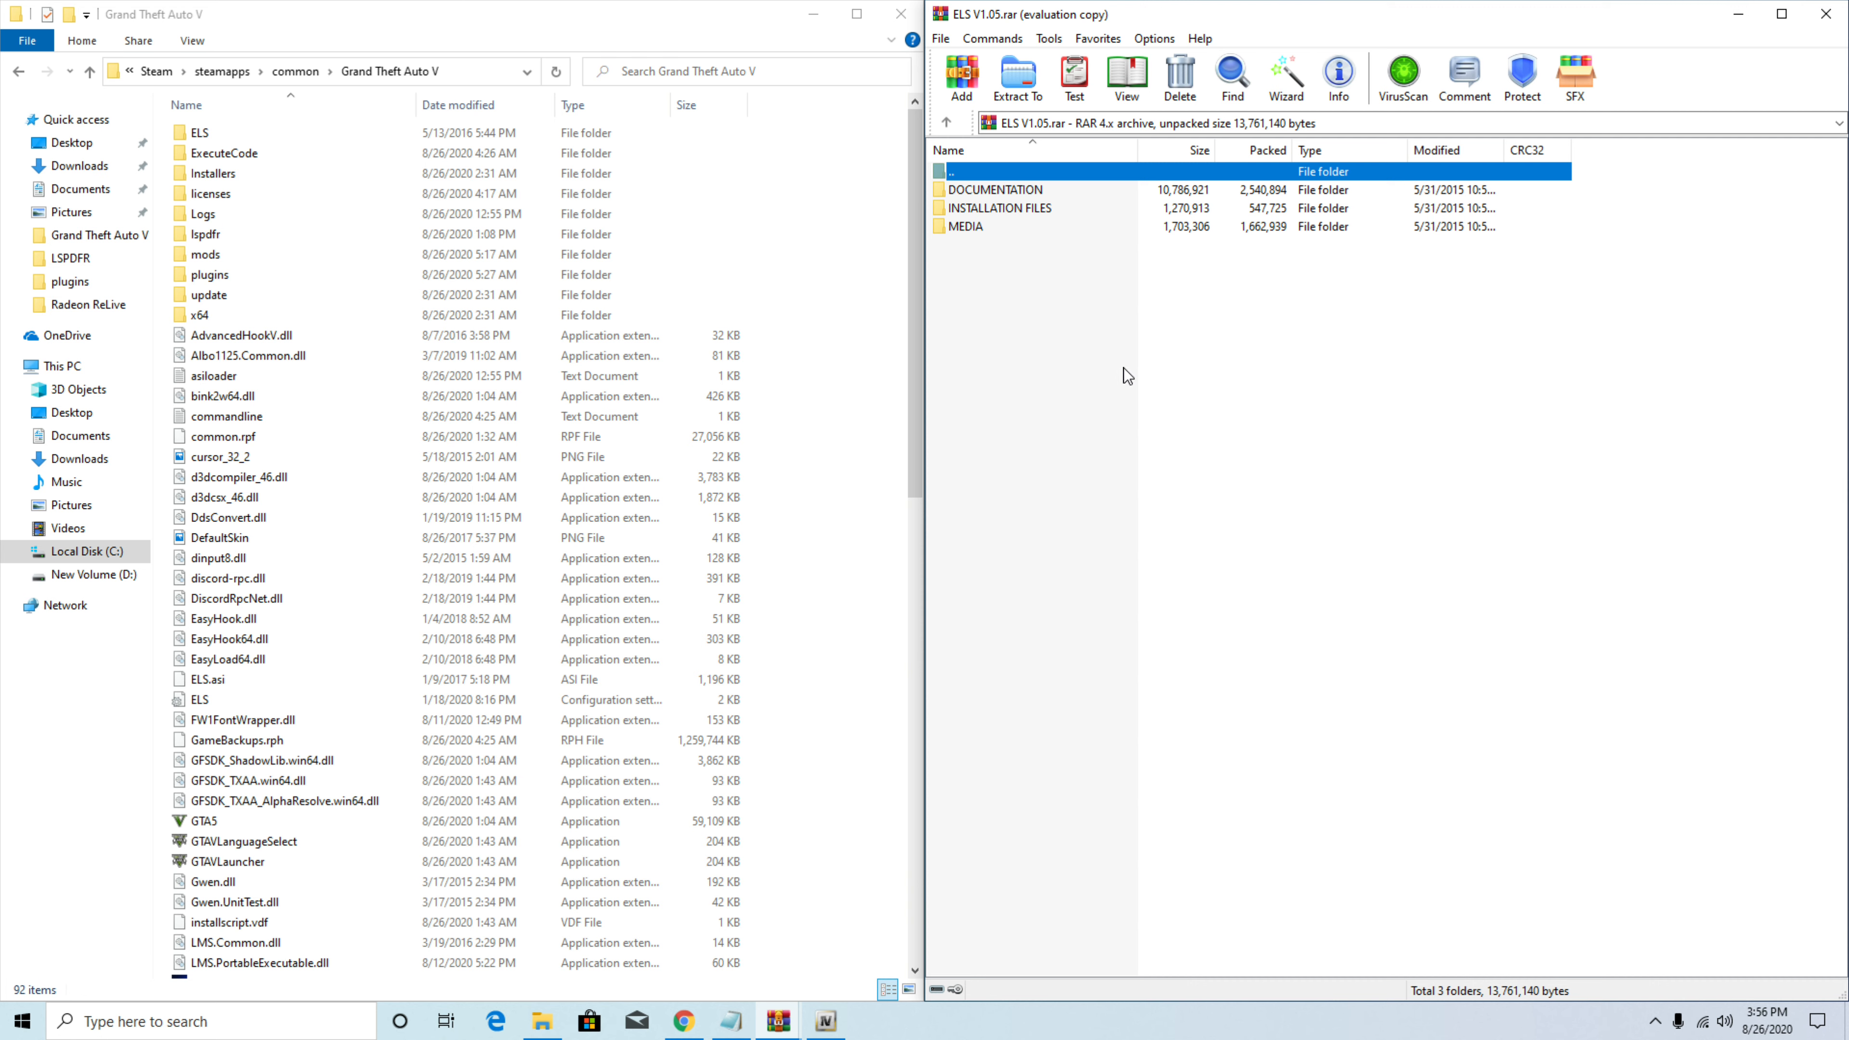
Step: Extract the contents of the archive's INSTALLATION FILES\Grand Theft Auto V folder into the game folder, skipping existing files, and close the archive
{"action": "double_click", "coordinate": [983, 209]}
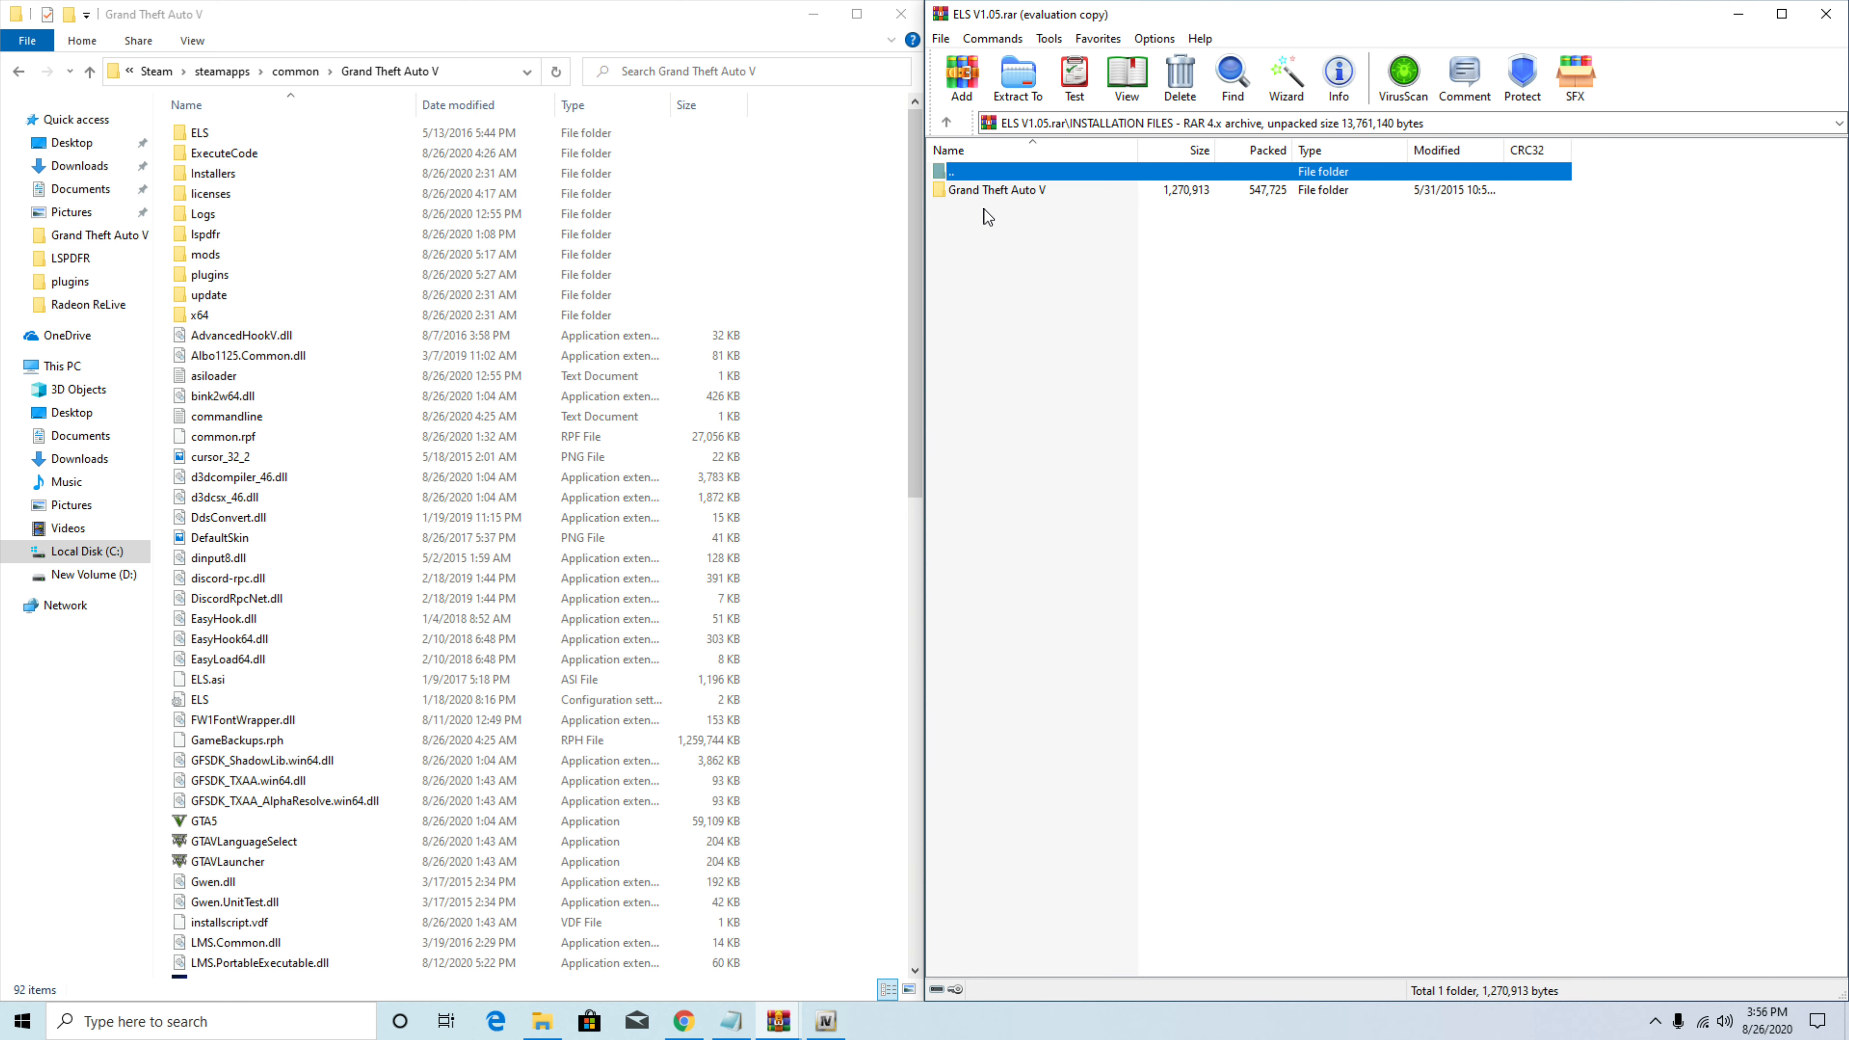
{"action": "double_click", "coordinate": [996, 191]}
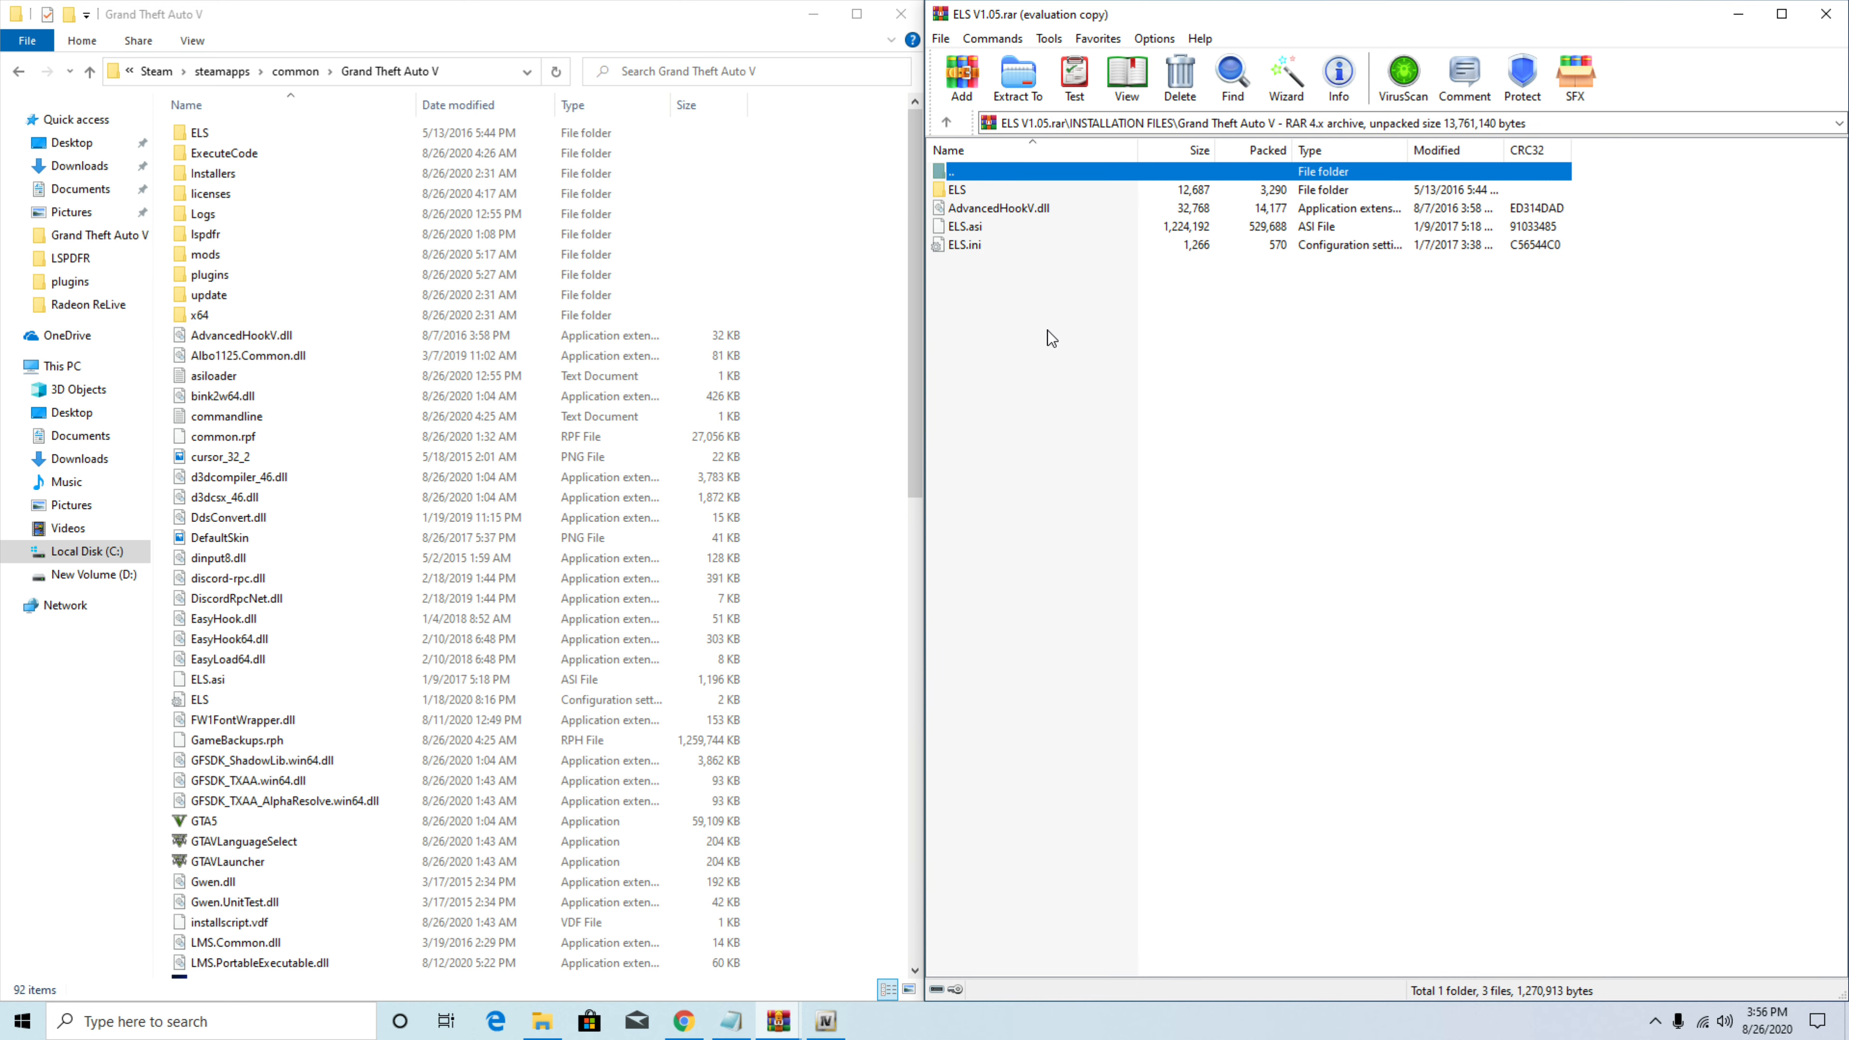
{"action": "left_click_drag", "start_coordinate": [1004, 333], "coordinate": [971, 220]}
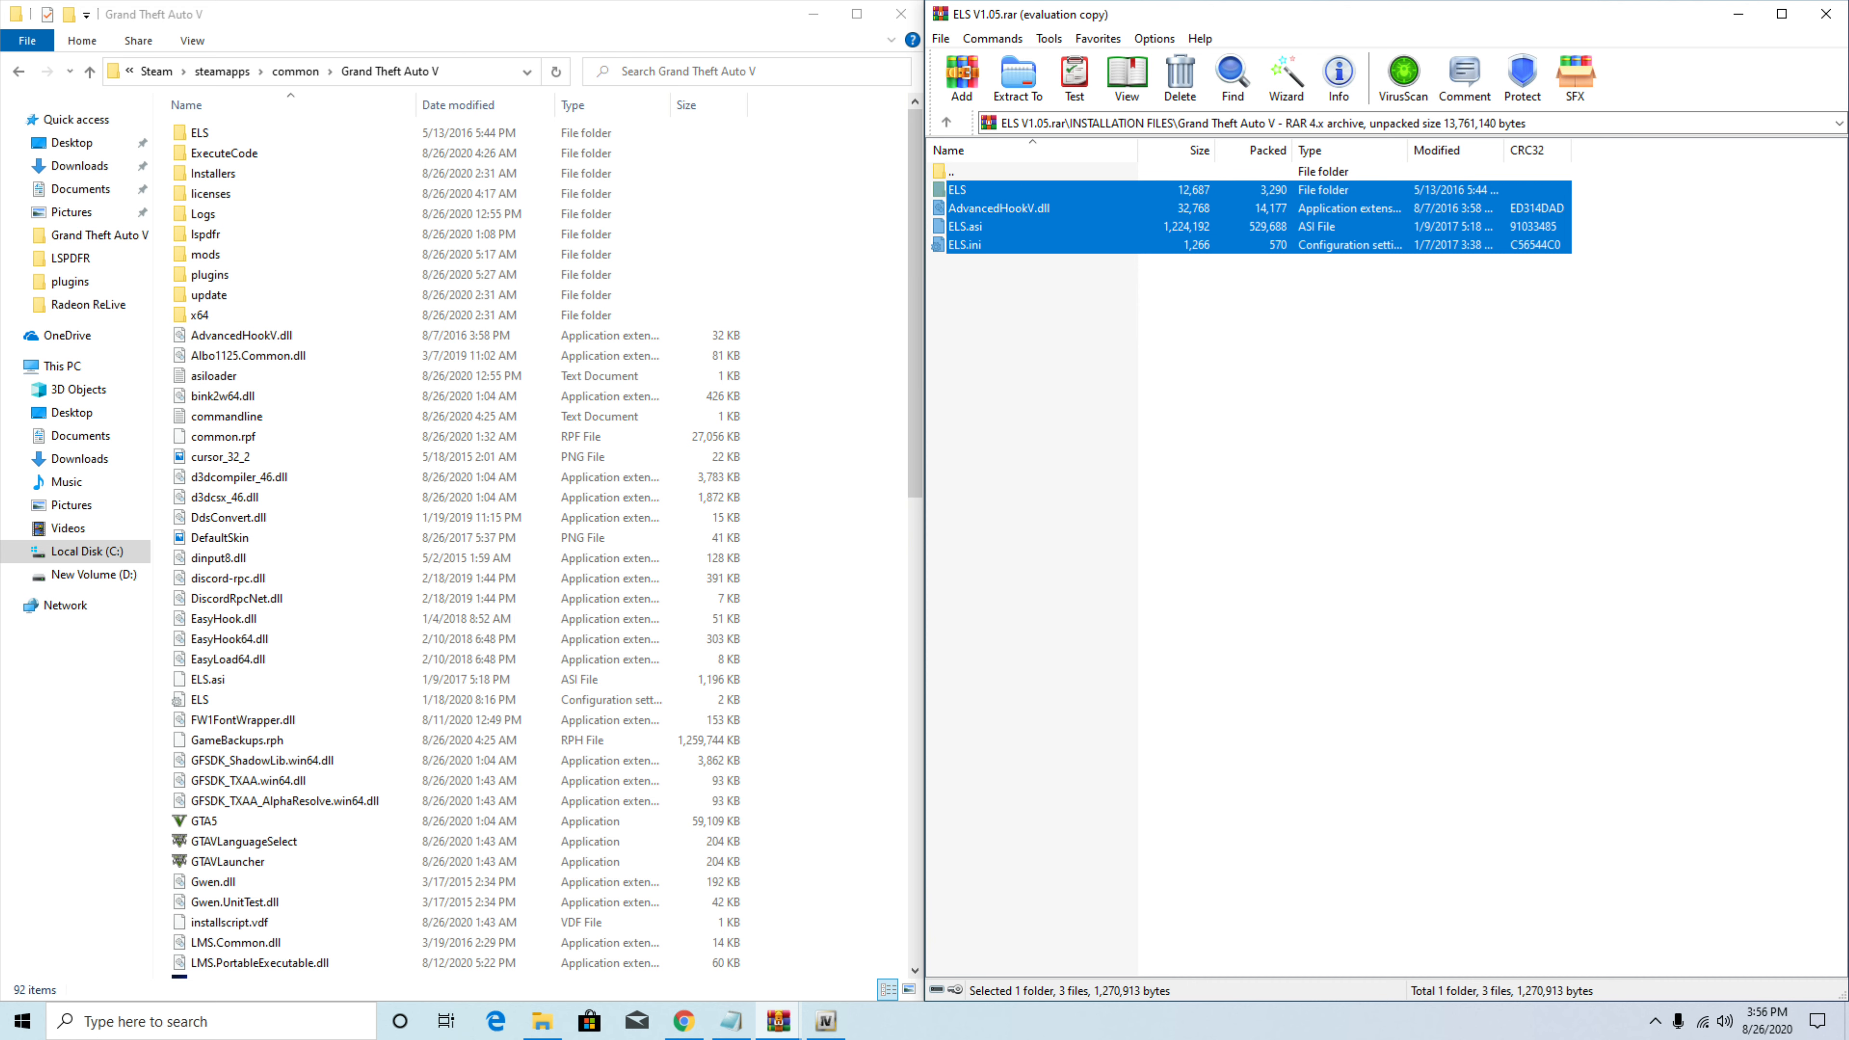
{"action": "left_click_drag", "start_coordinate": [971, 220], "coordinate": [1158, 414]}
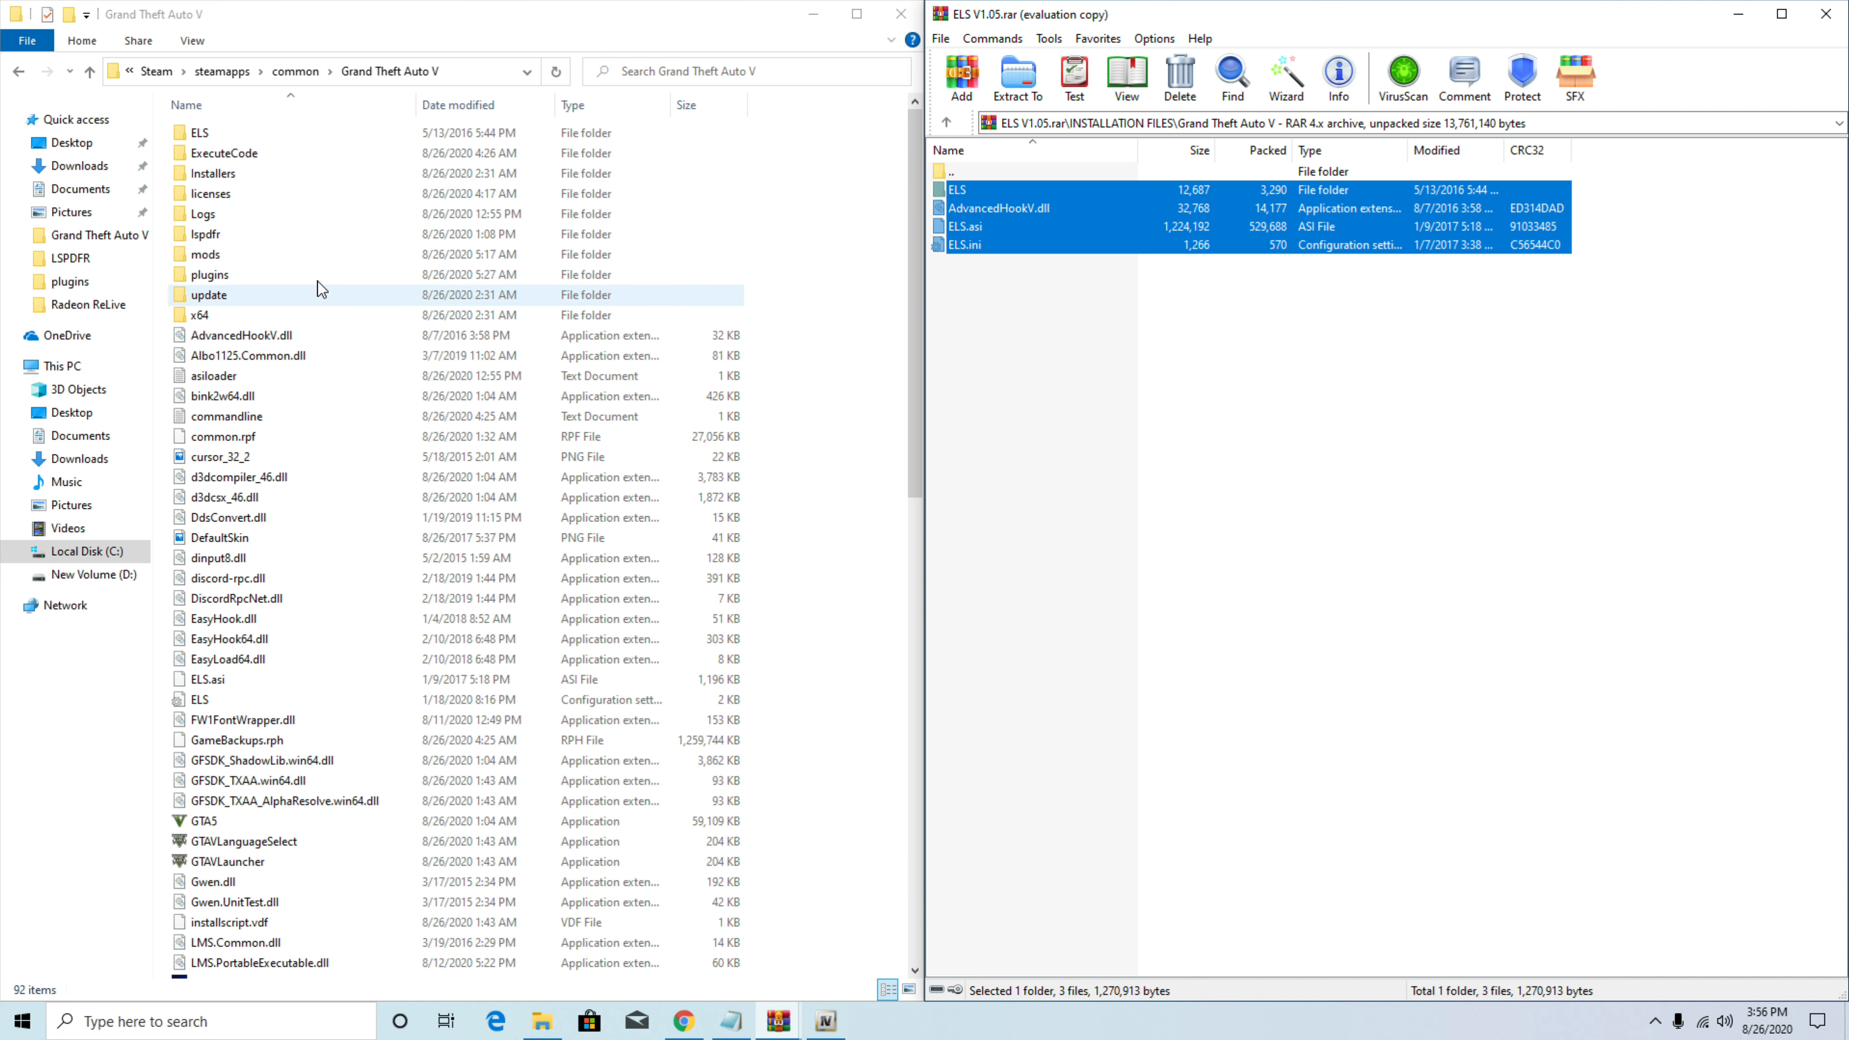
{"action": "left_click_drag", "start_coordinate": [990, 221], "coordinate": [553, 193]}
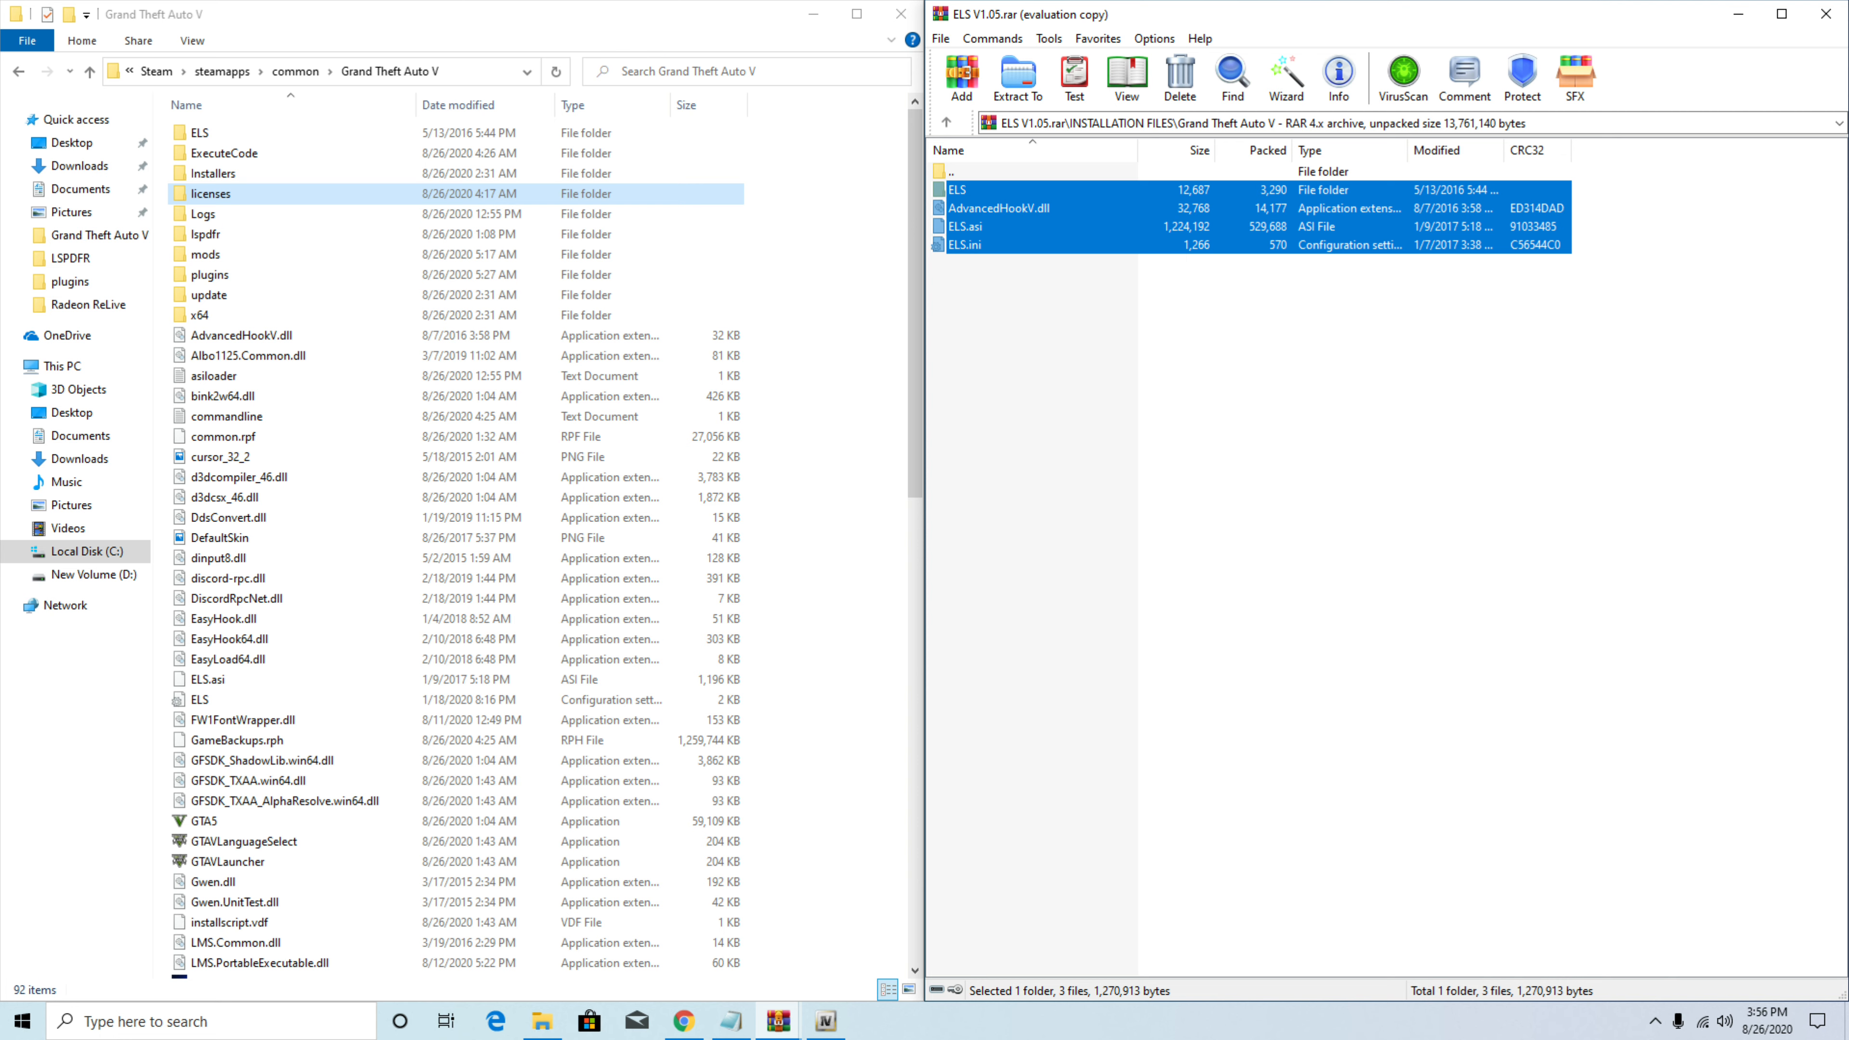
{"action": "left_click_drag", "start_coordinate": [553, 193], "coordinate": [797, 299]}
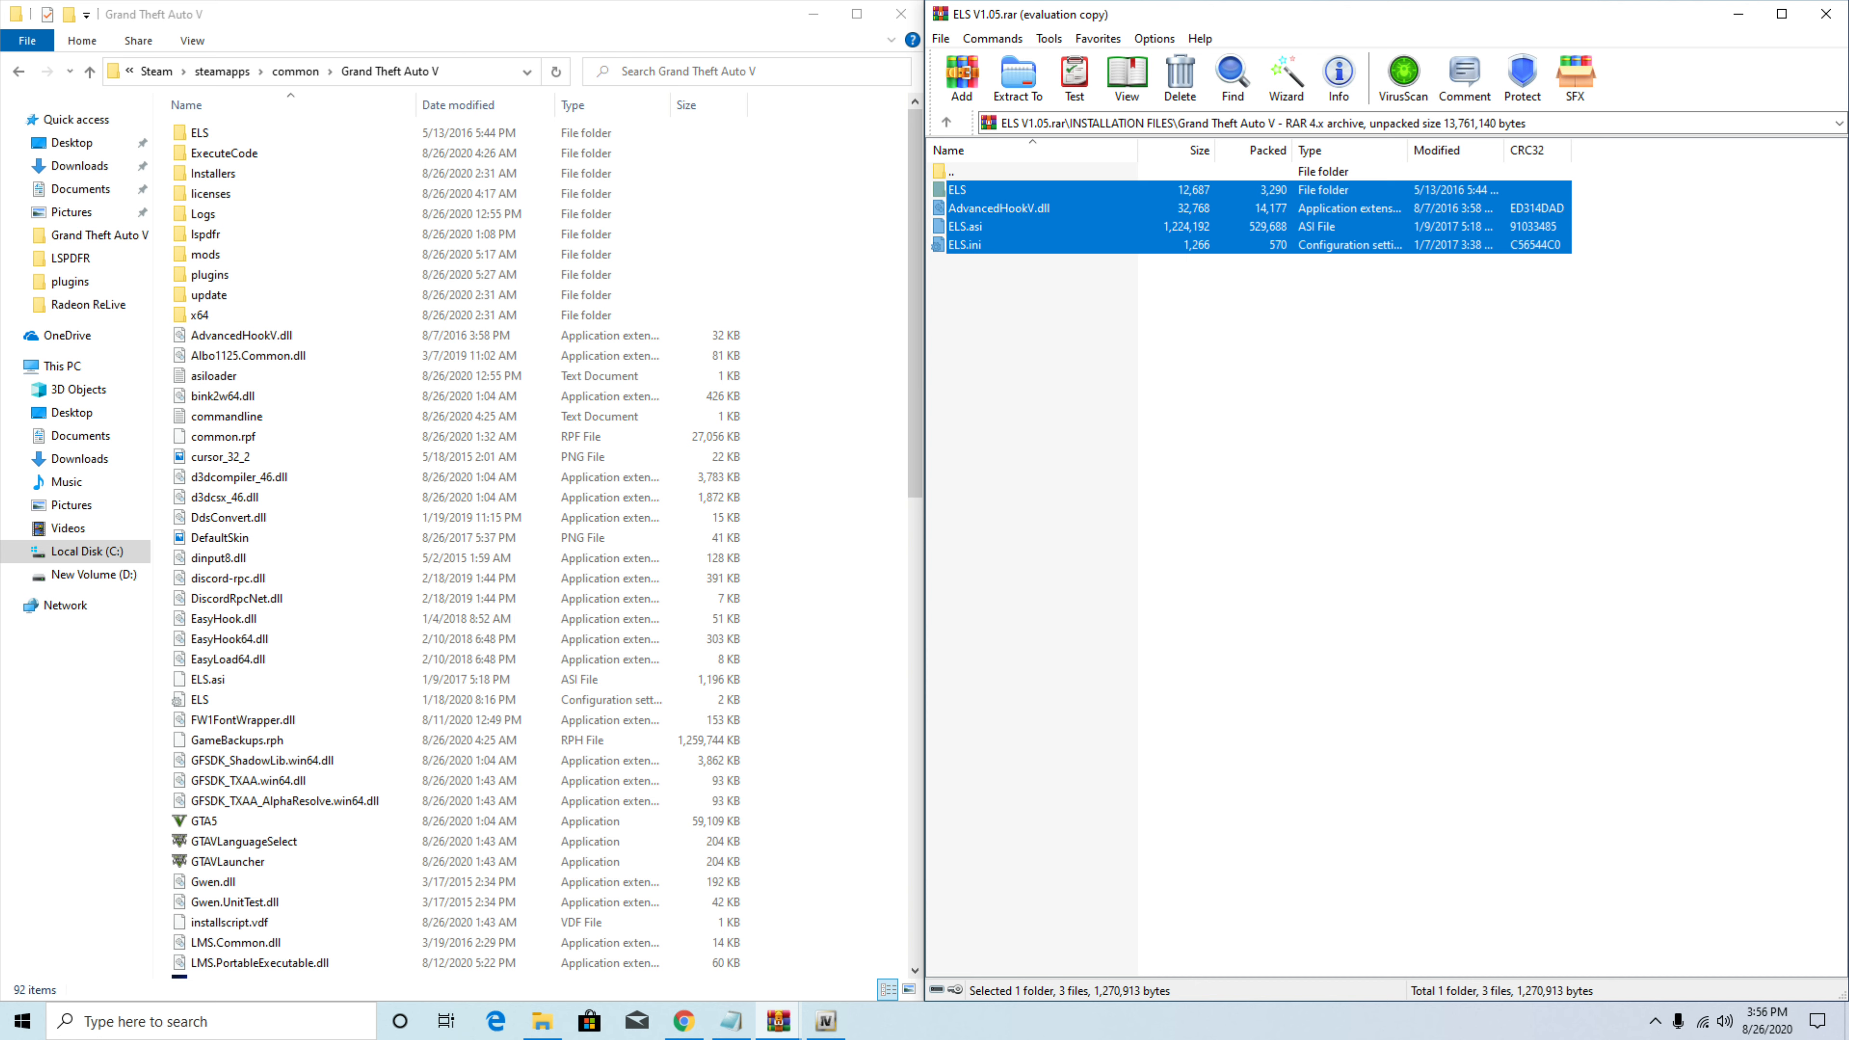
{"action": "left_click_drag", "start_coordinate": [995, 642], "coordinate": [913, 697]}
{"action": "left_click_drag", "start_coordinate": [913, 698], "coordinate": [809, 596]}
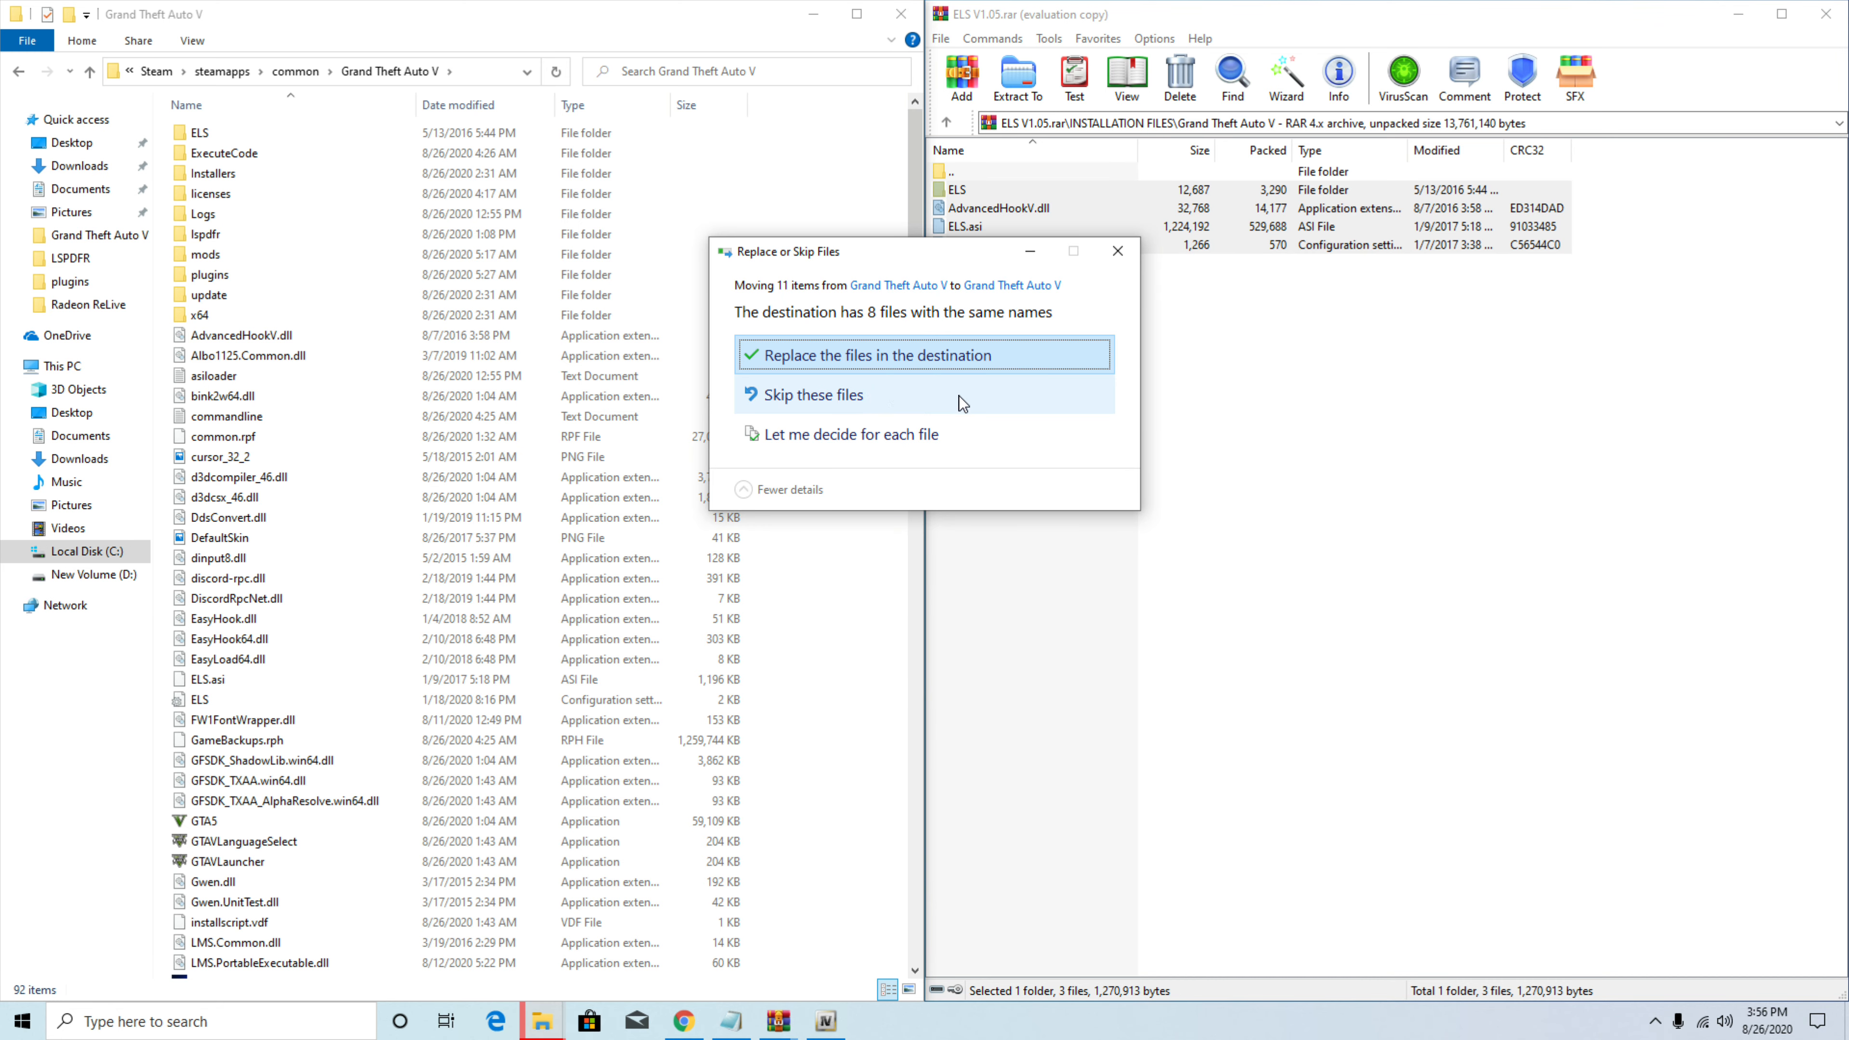
{"action": "left_click", "coordinate": [913, 415]}
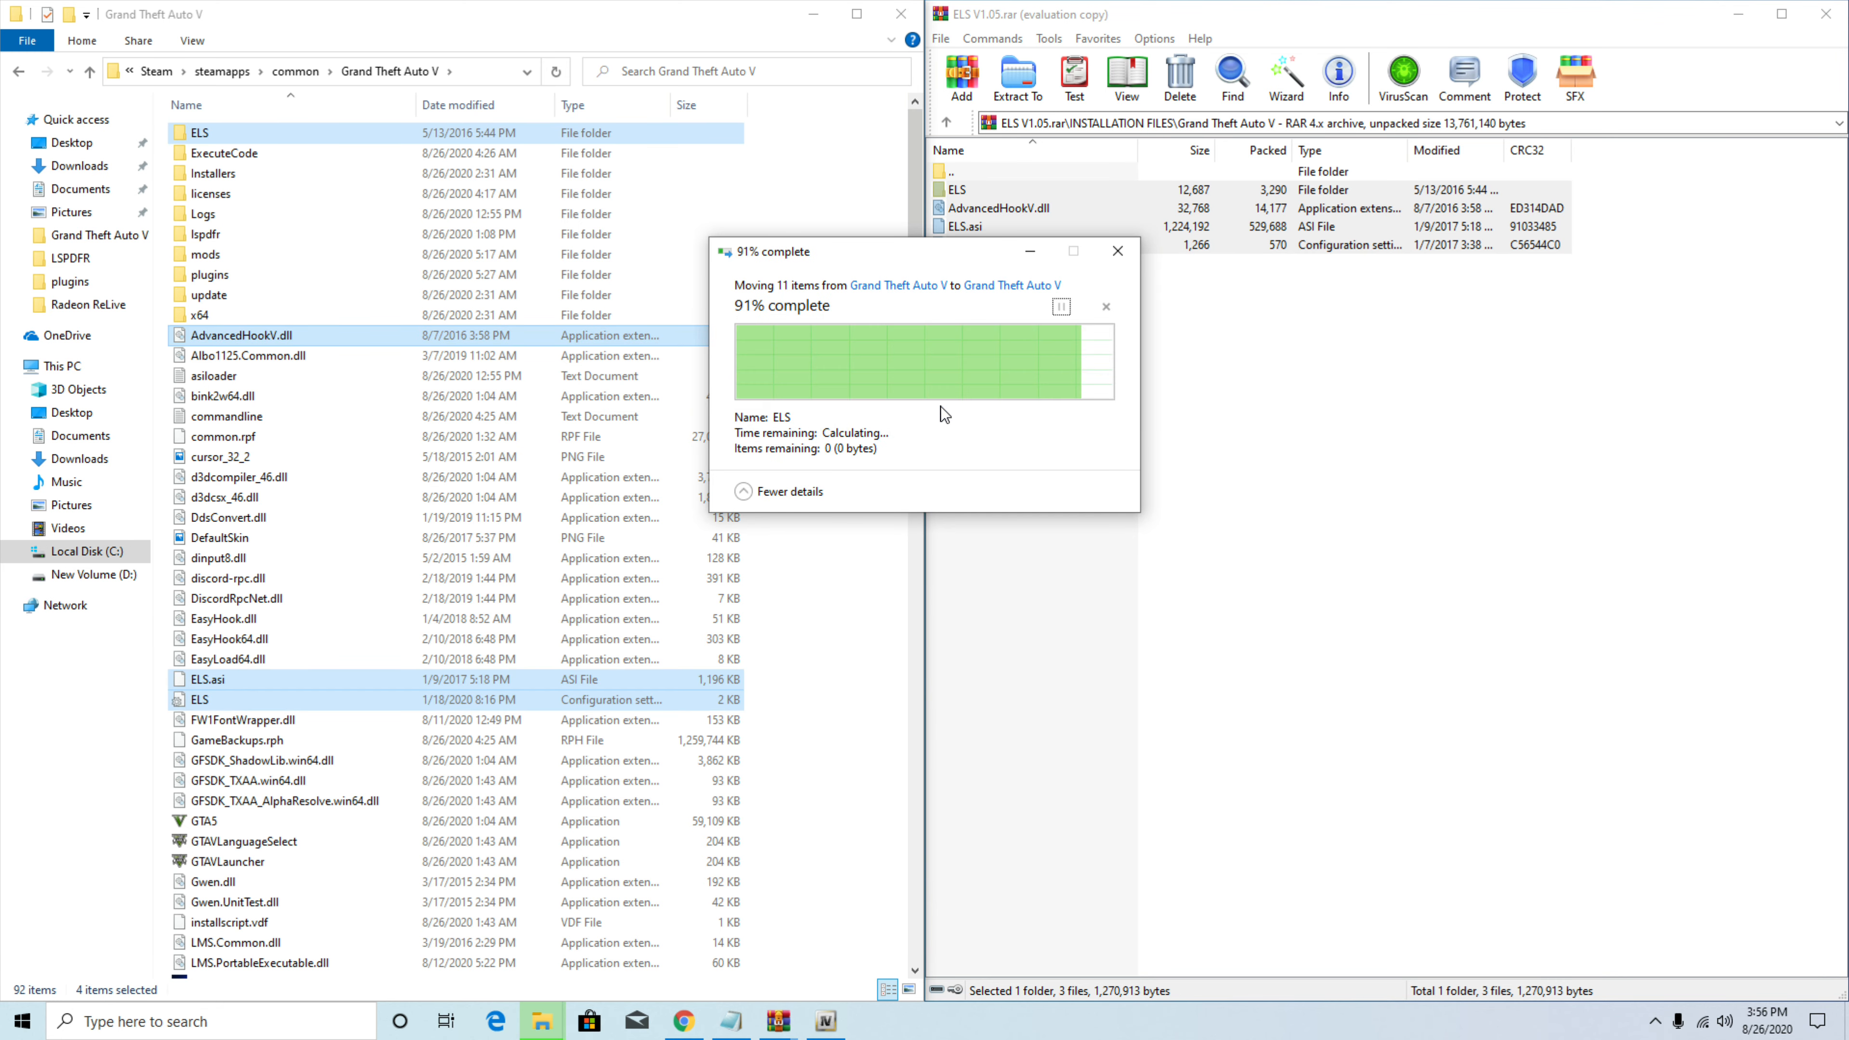
{"action": "left_click", "coordinate": [831, 513]}
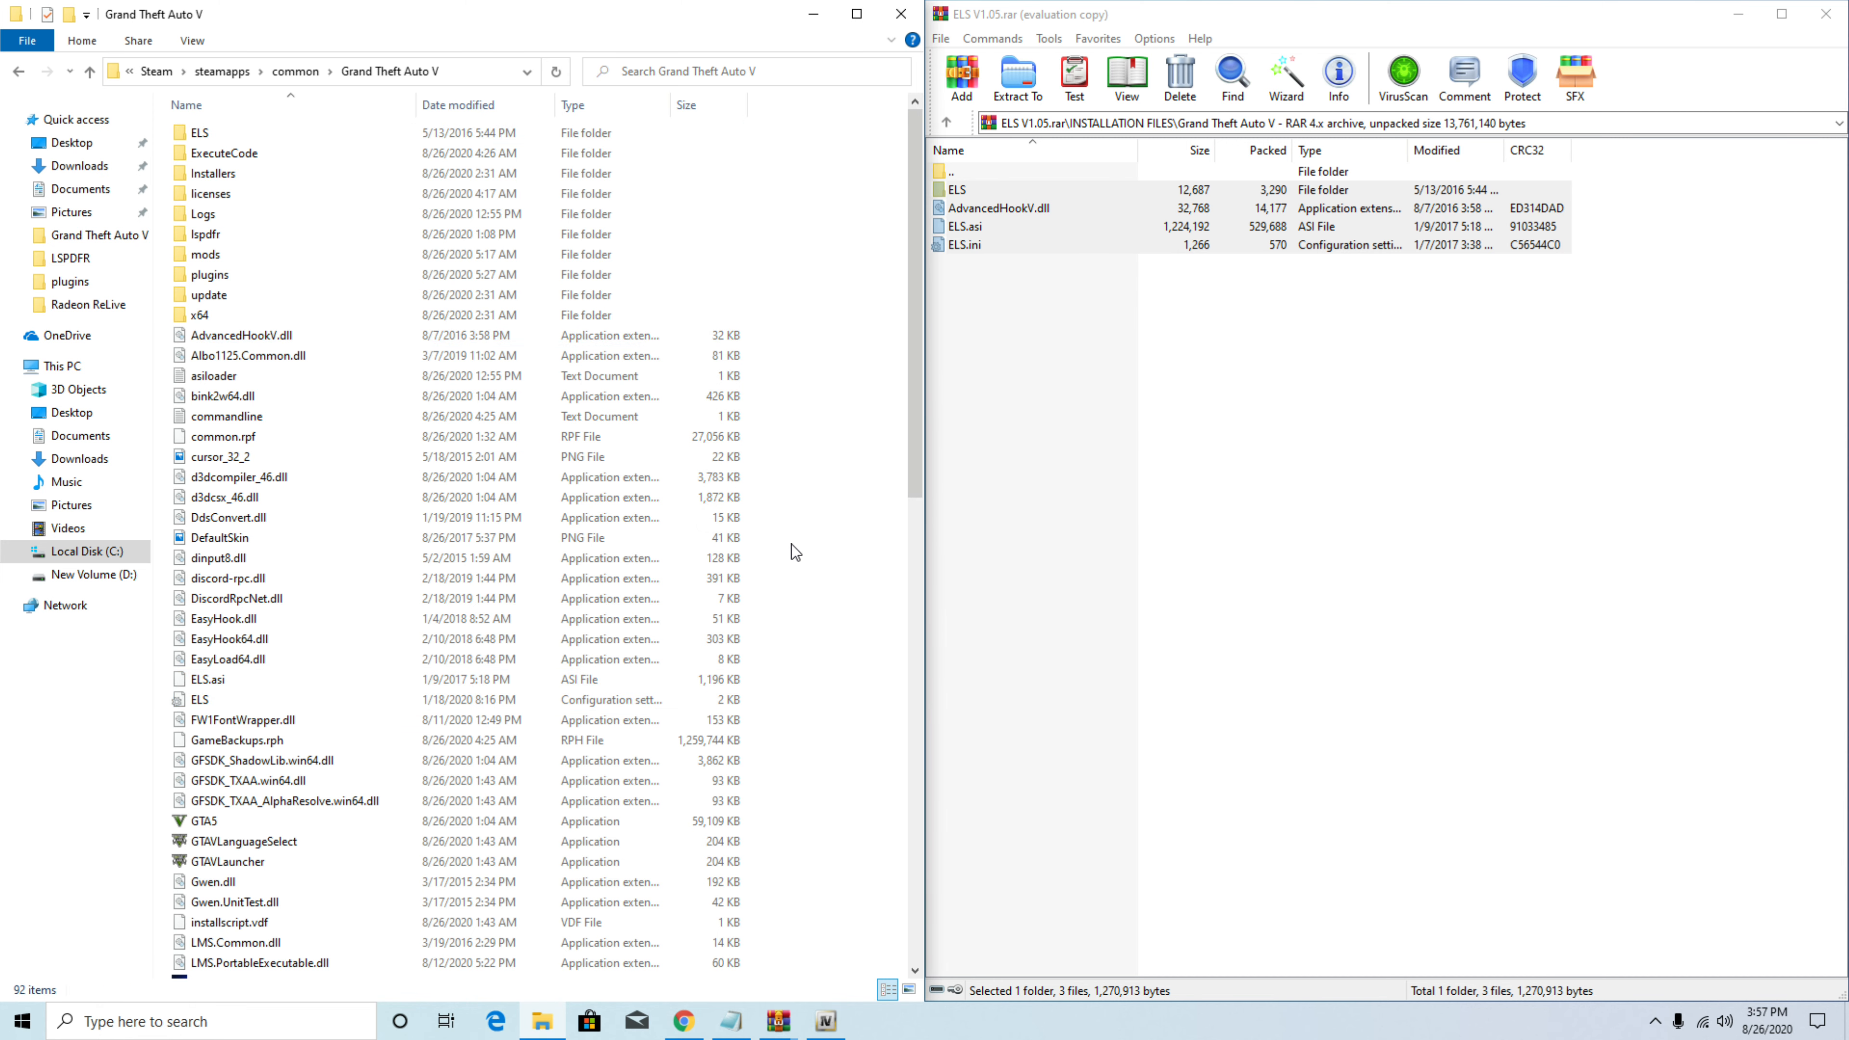
{"action": "left_click", "coordinate": [1159, 474]}
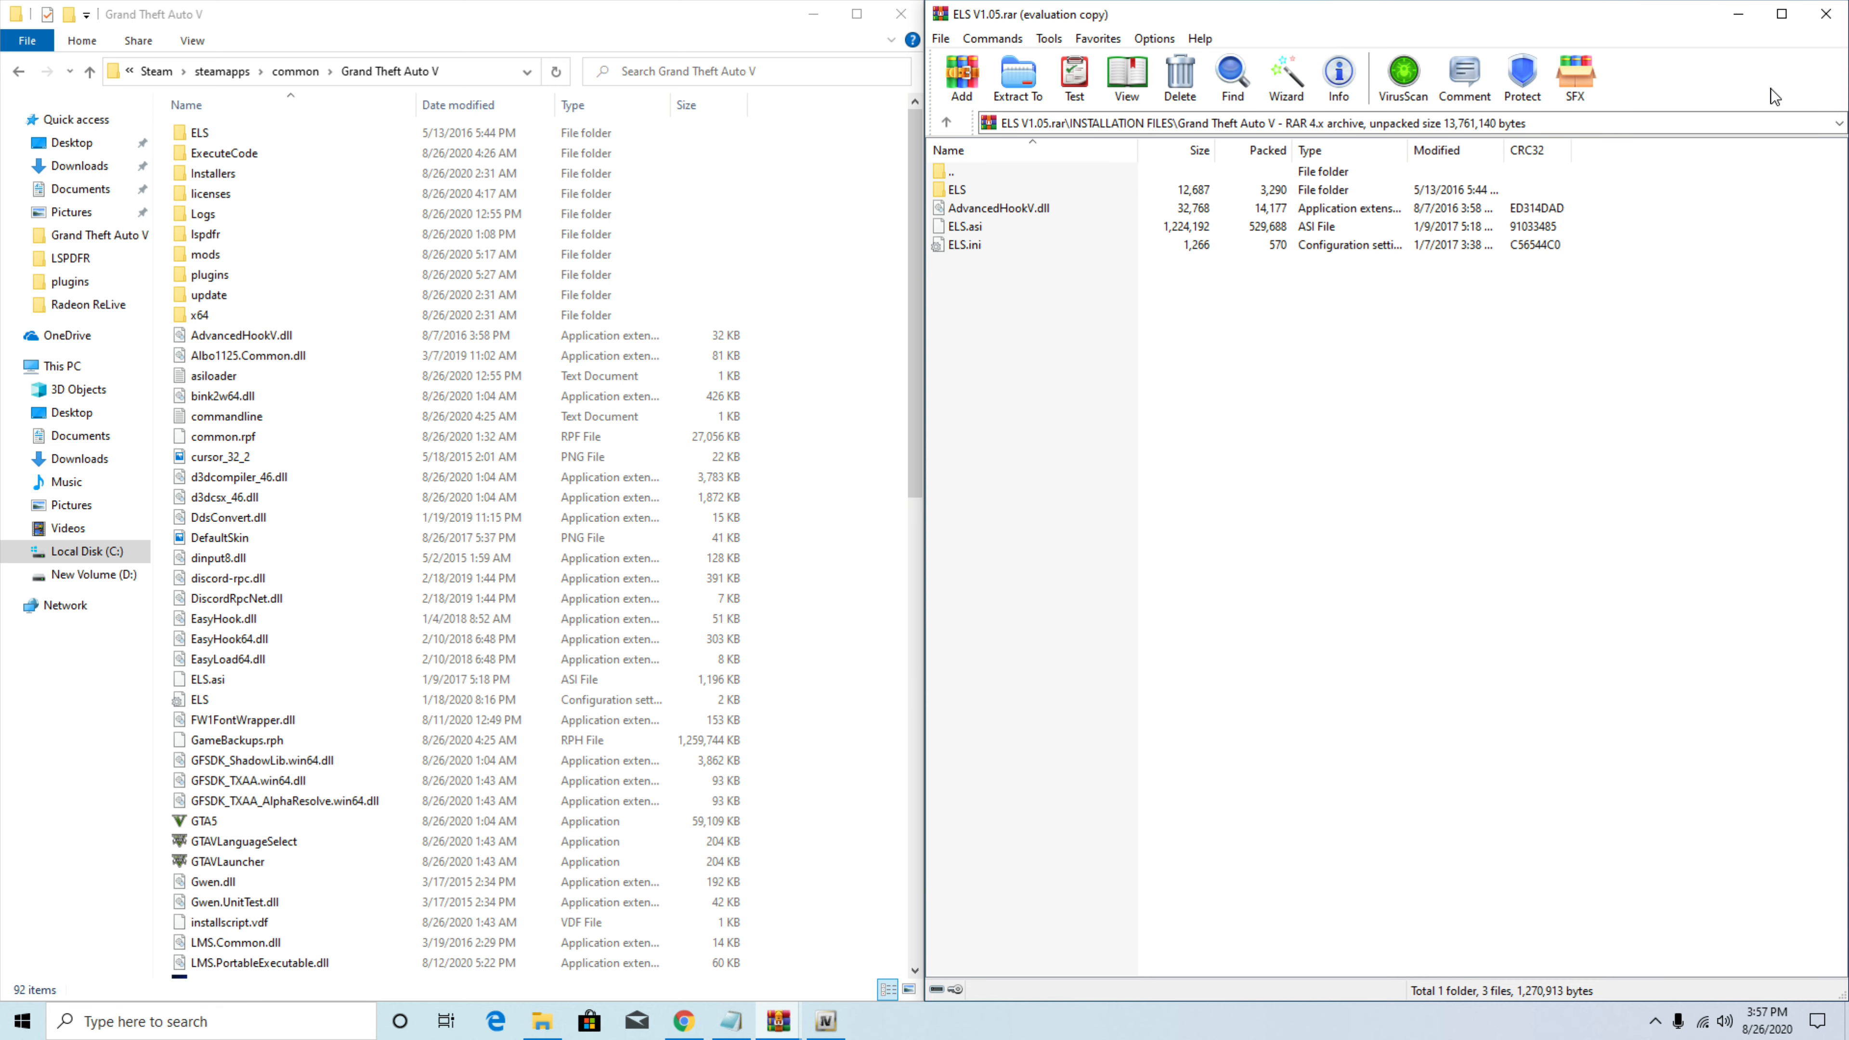
{"action": "left_click", "coordinate": [1826, 14]}
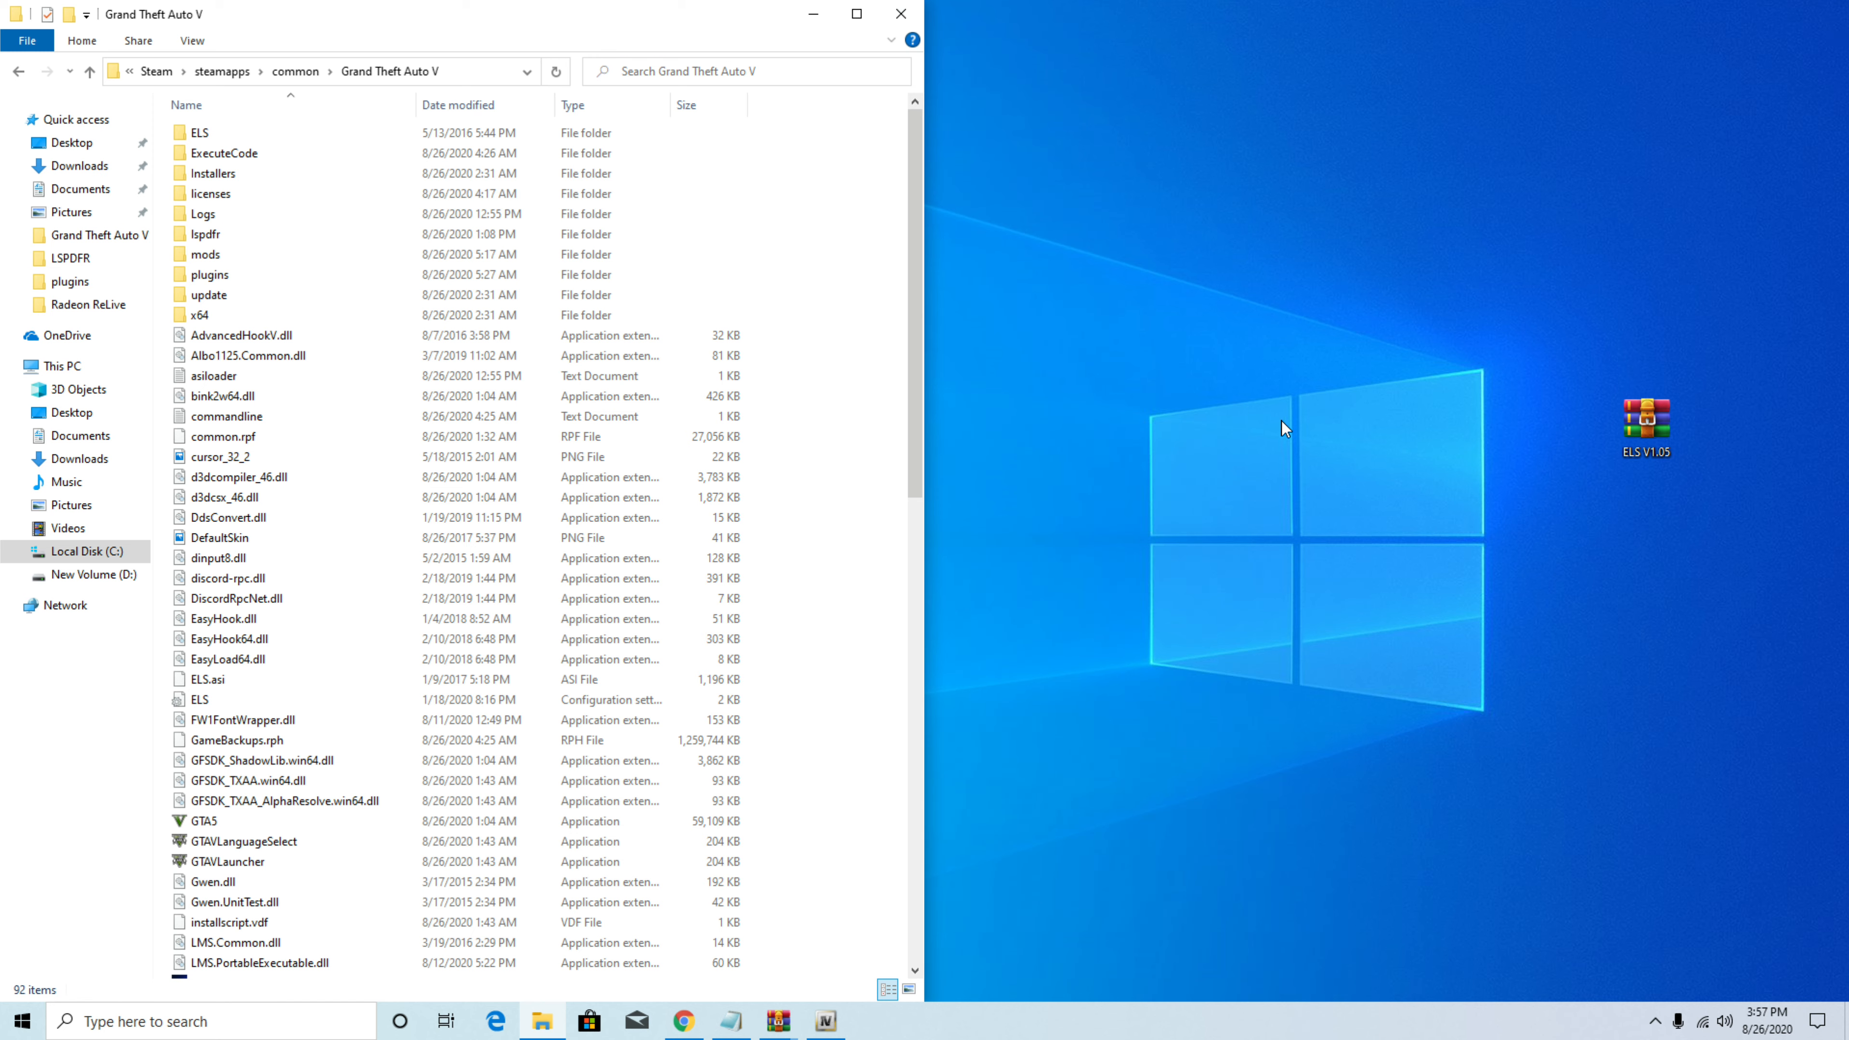
Step: Open the pack_default folder inside the game's ELS folder and move its window aside
{"action": "double_click", "coordinate": [201, 134]}
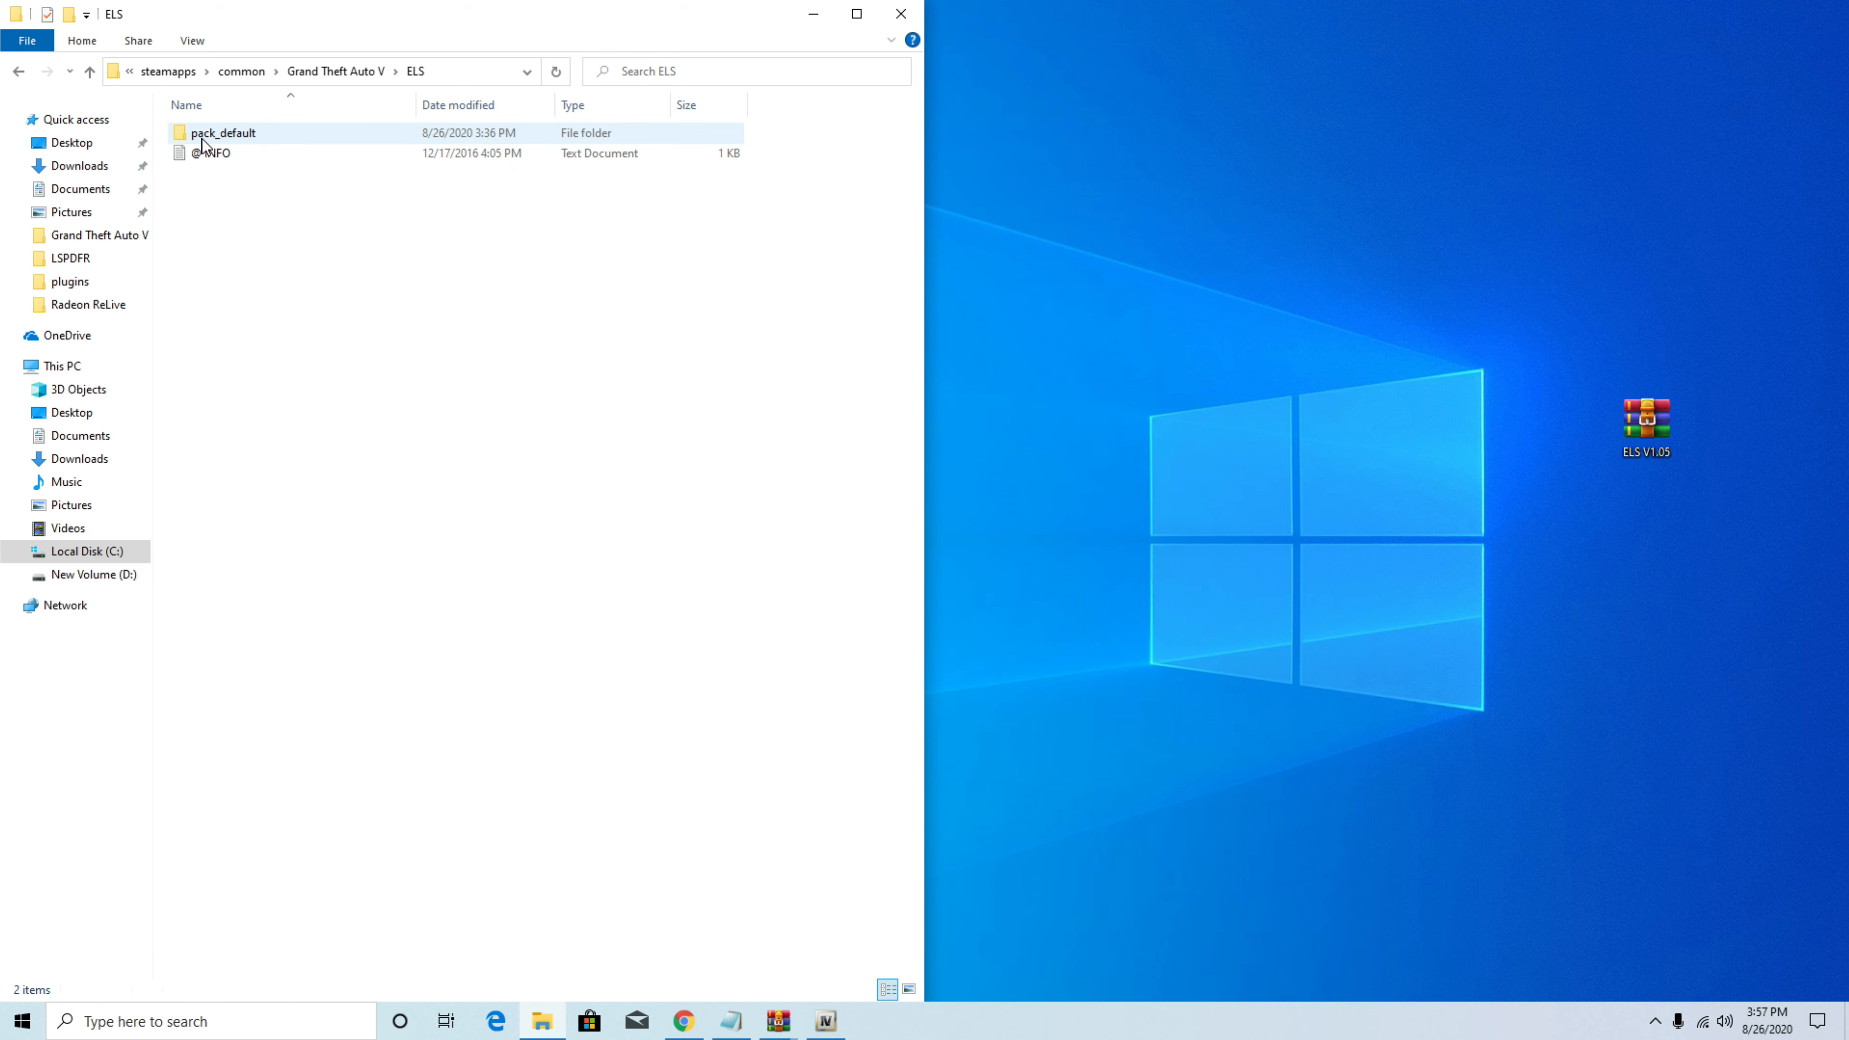
{"action": "double_click", "coordinate": [204, 138]}
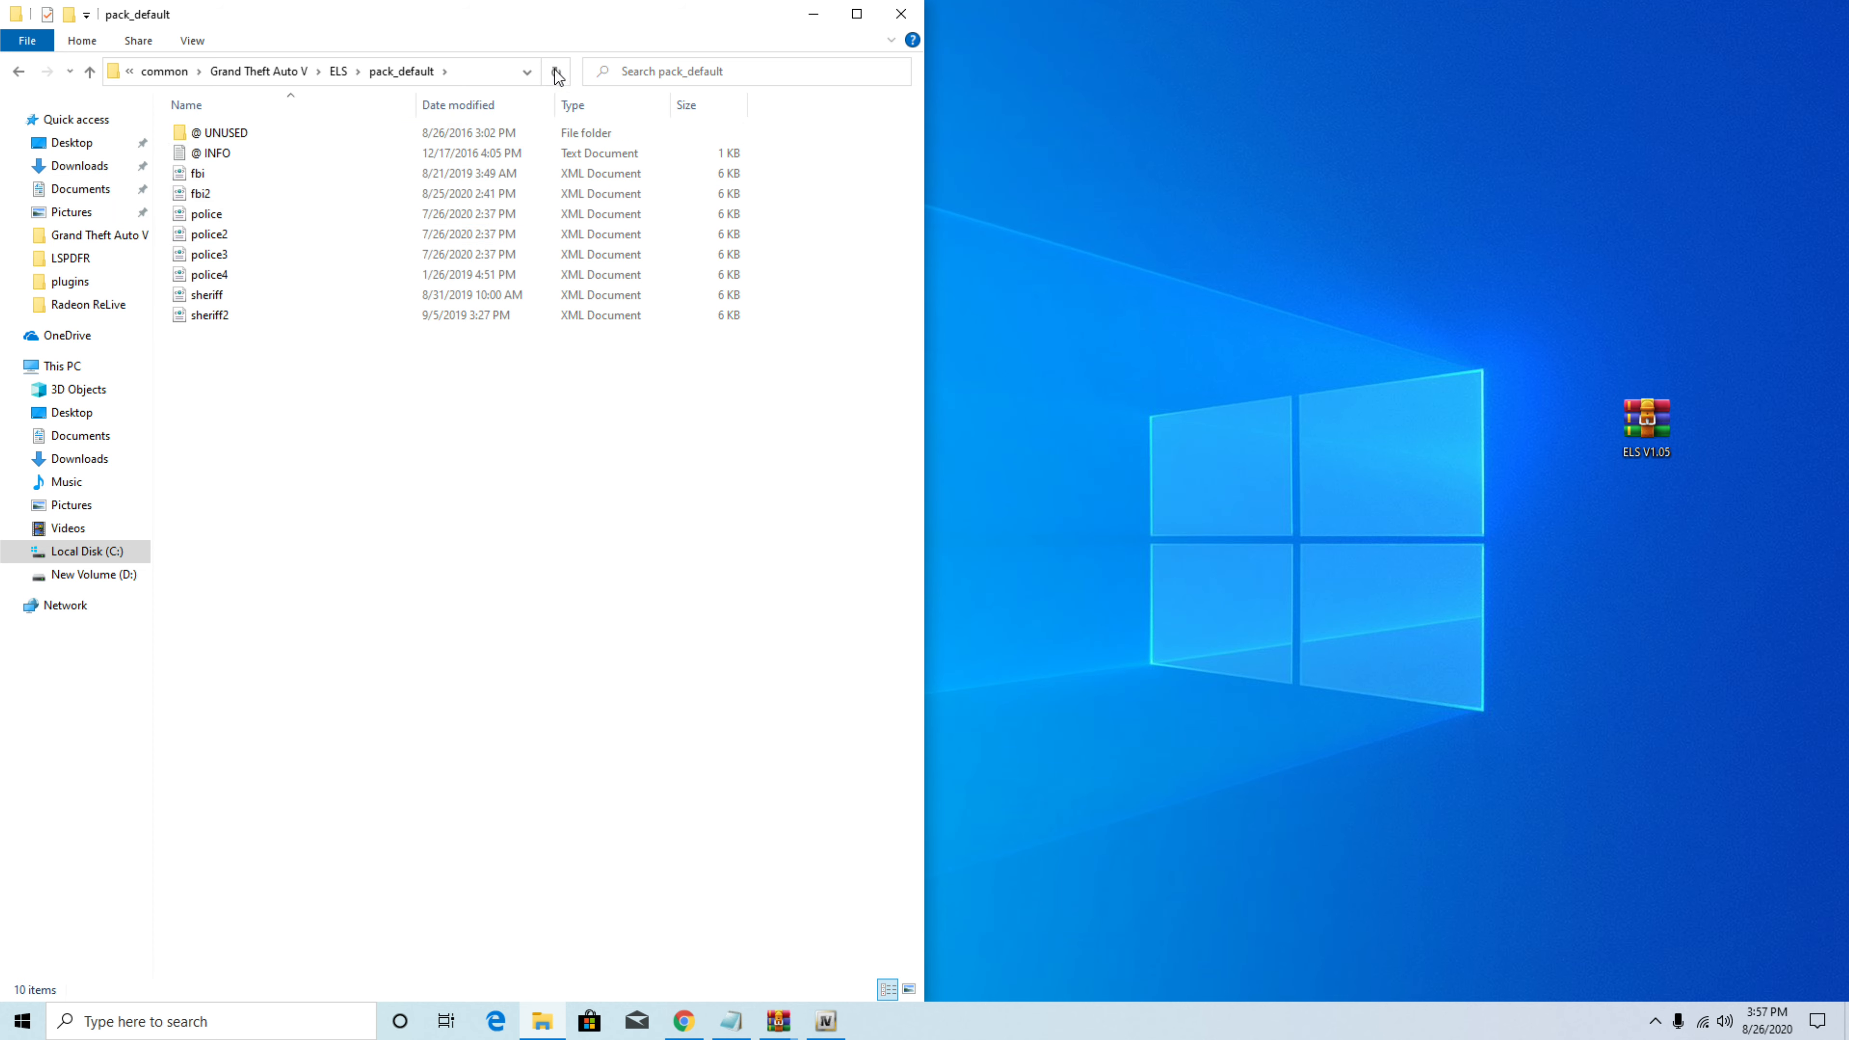
{"action": "left_click_drag", "start_coordinate": [529, 27], "coordinate": [1676, 28]}
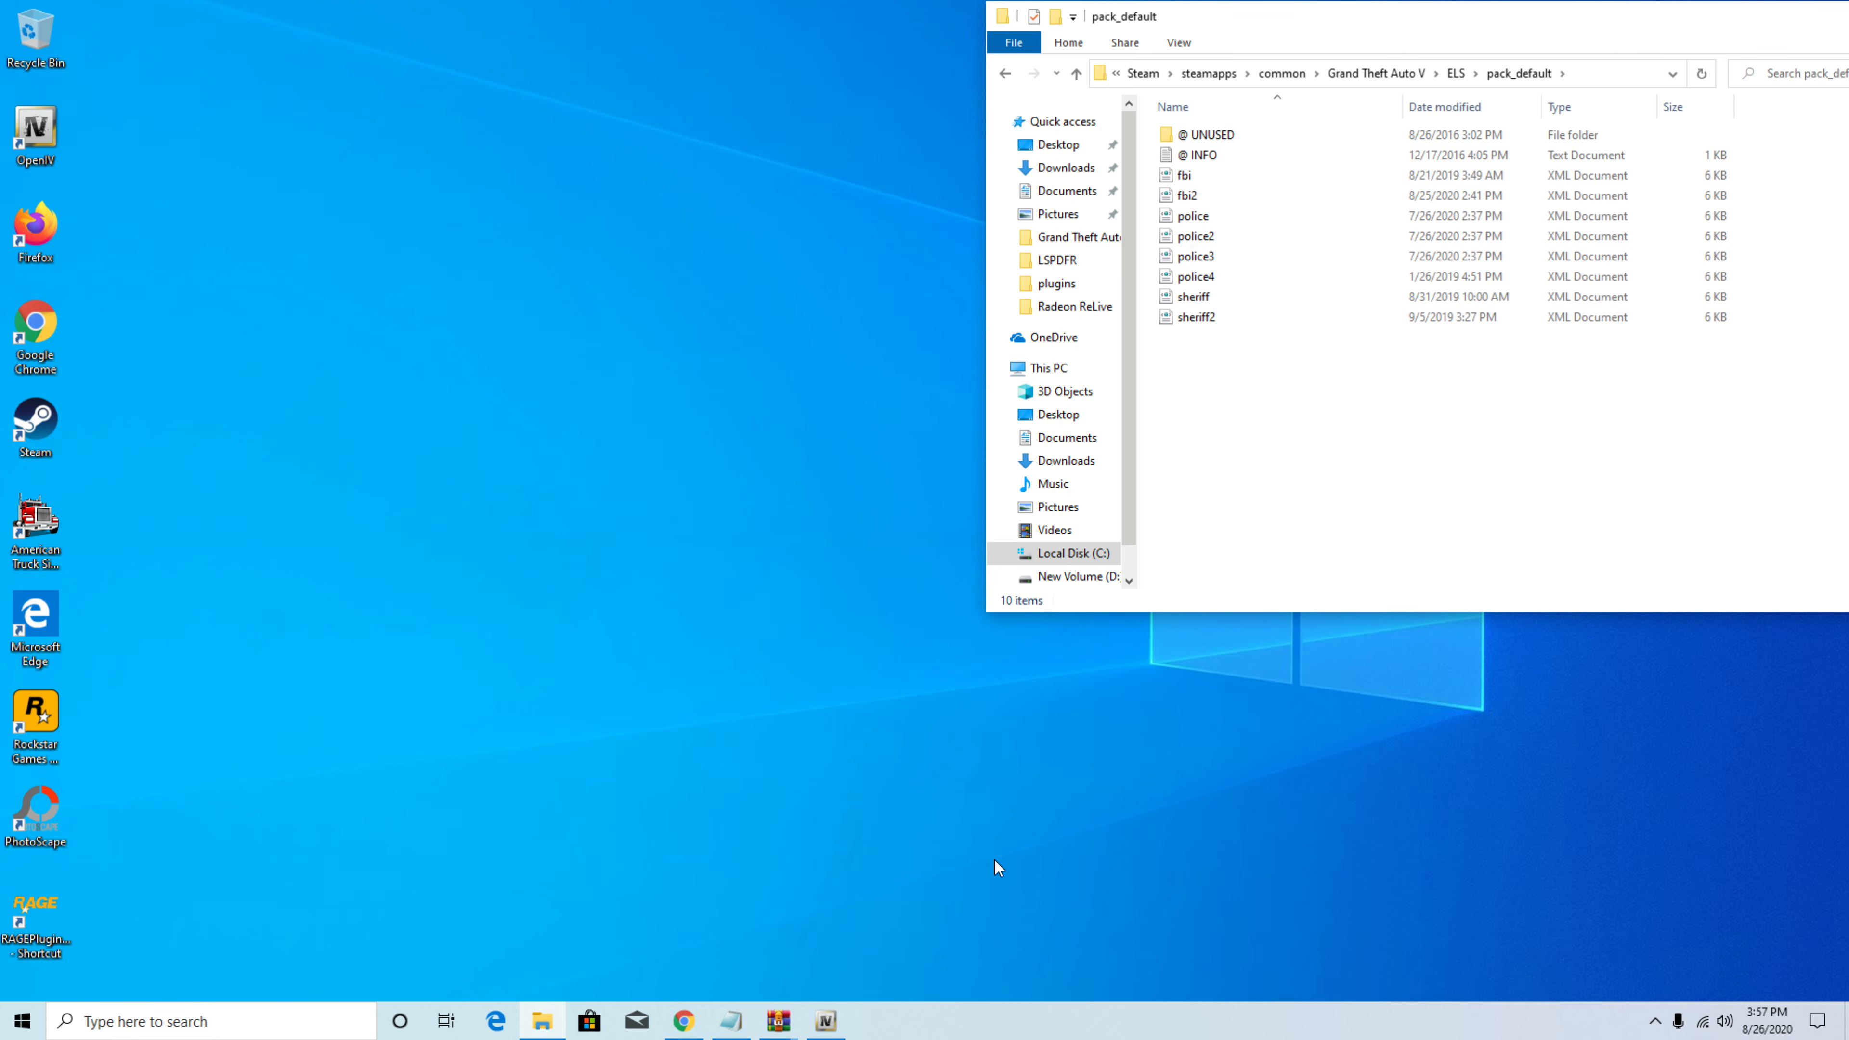
Step: Switch to OpenIV and arrange its window side by side with the pack_default folder window
{"action": "left_click", "coordinate": [778, 1020]}
{"action": "mouse_move", "coordinate": [684, 972]}
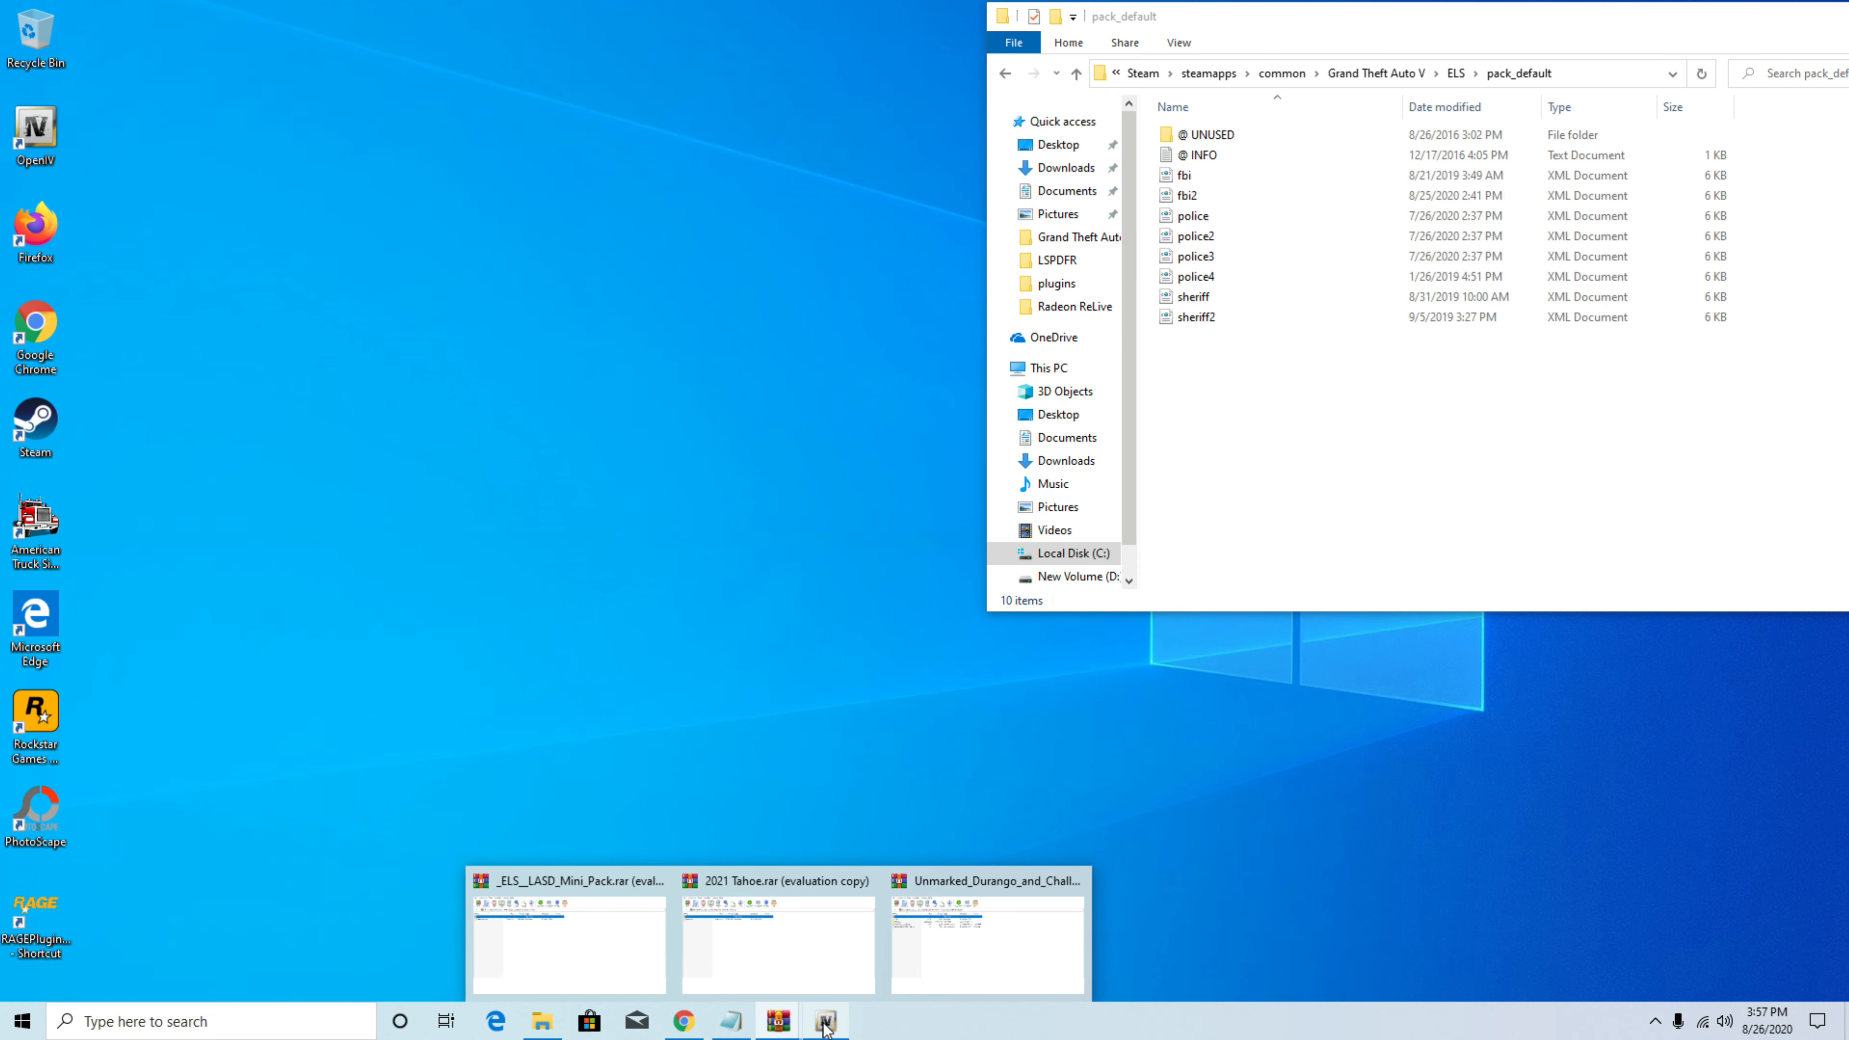
{"action": "left_click", "coordinate": [826, 1022]}
{"action": "left_click_drag", "start_coordinate": [837, 37], "coordinate": [3, 44]}
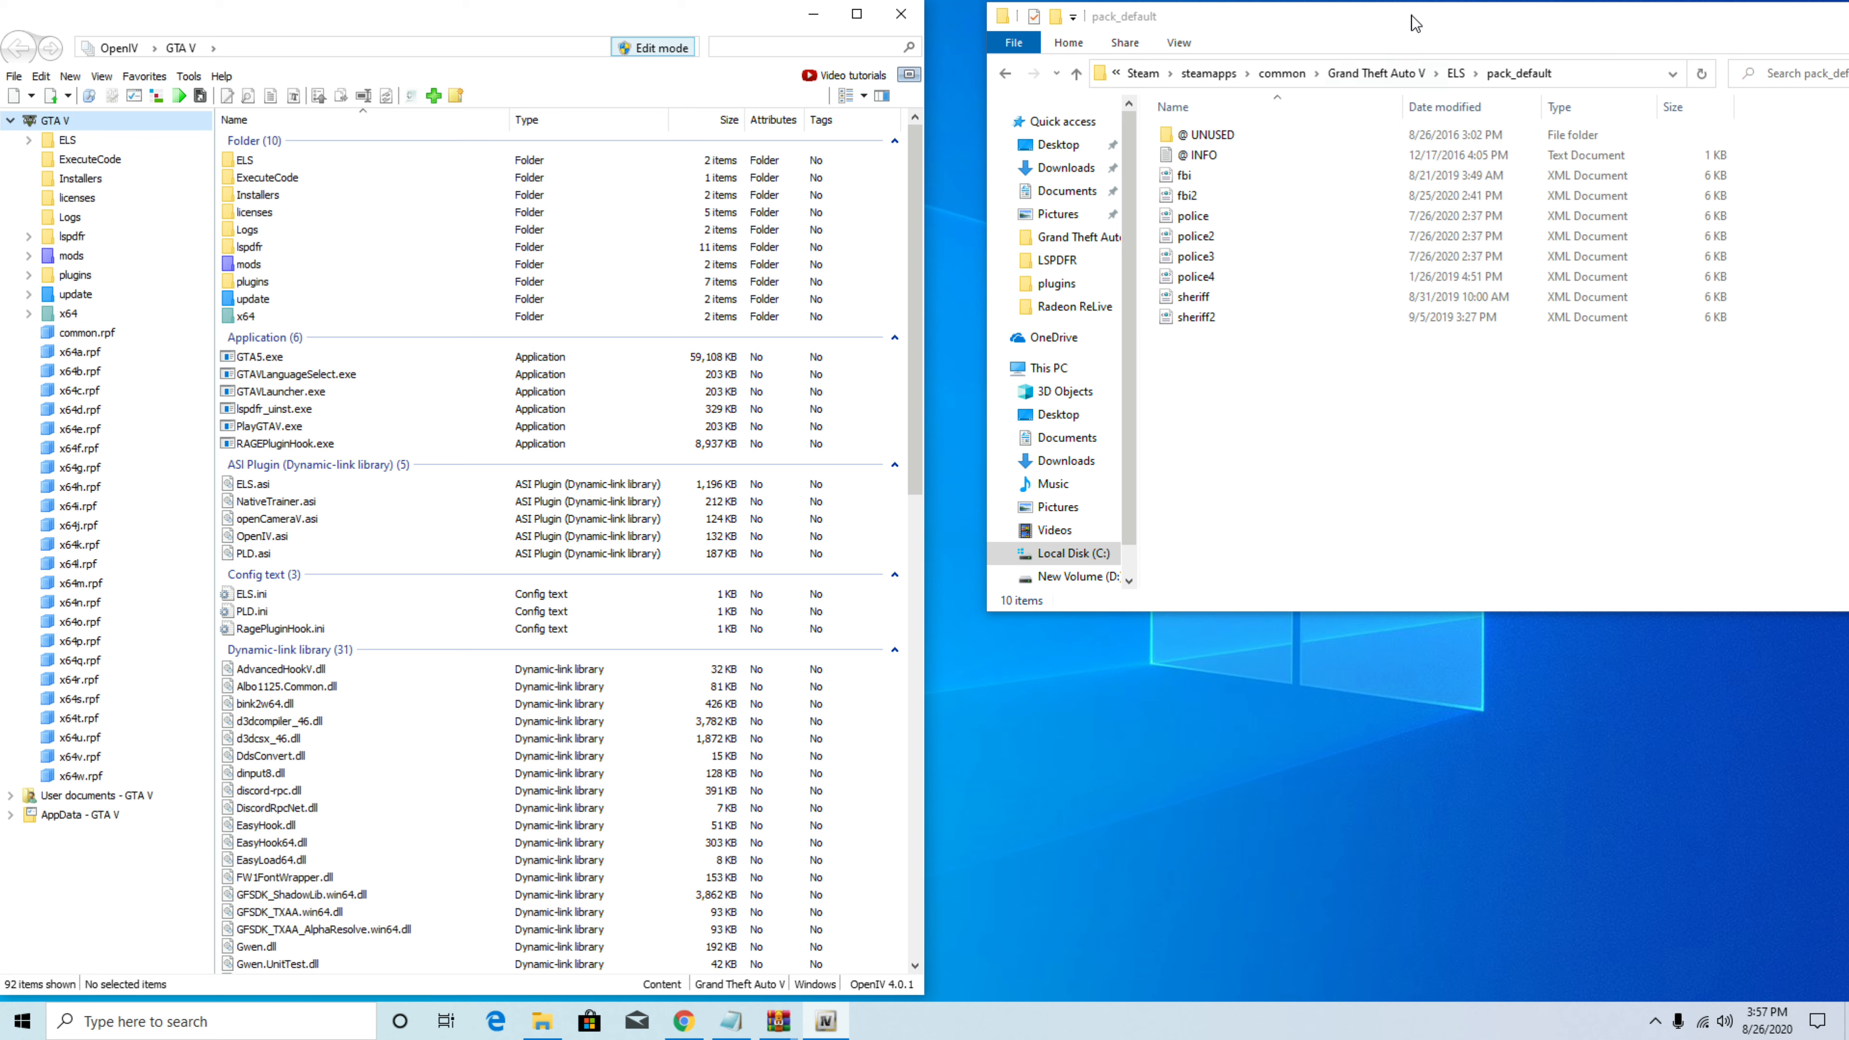
{"action": "left_click_drag", "start_coordinate": [1365, 35], "coordinate": [1307, 33]}
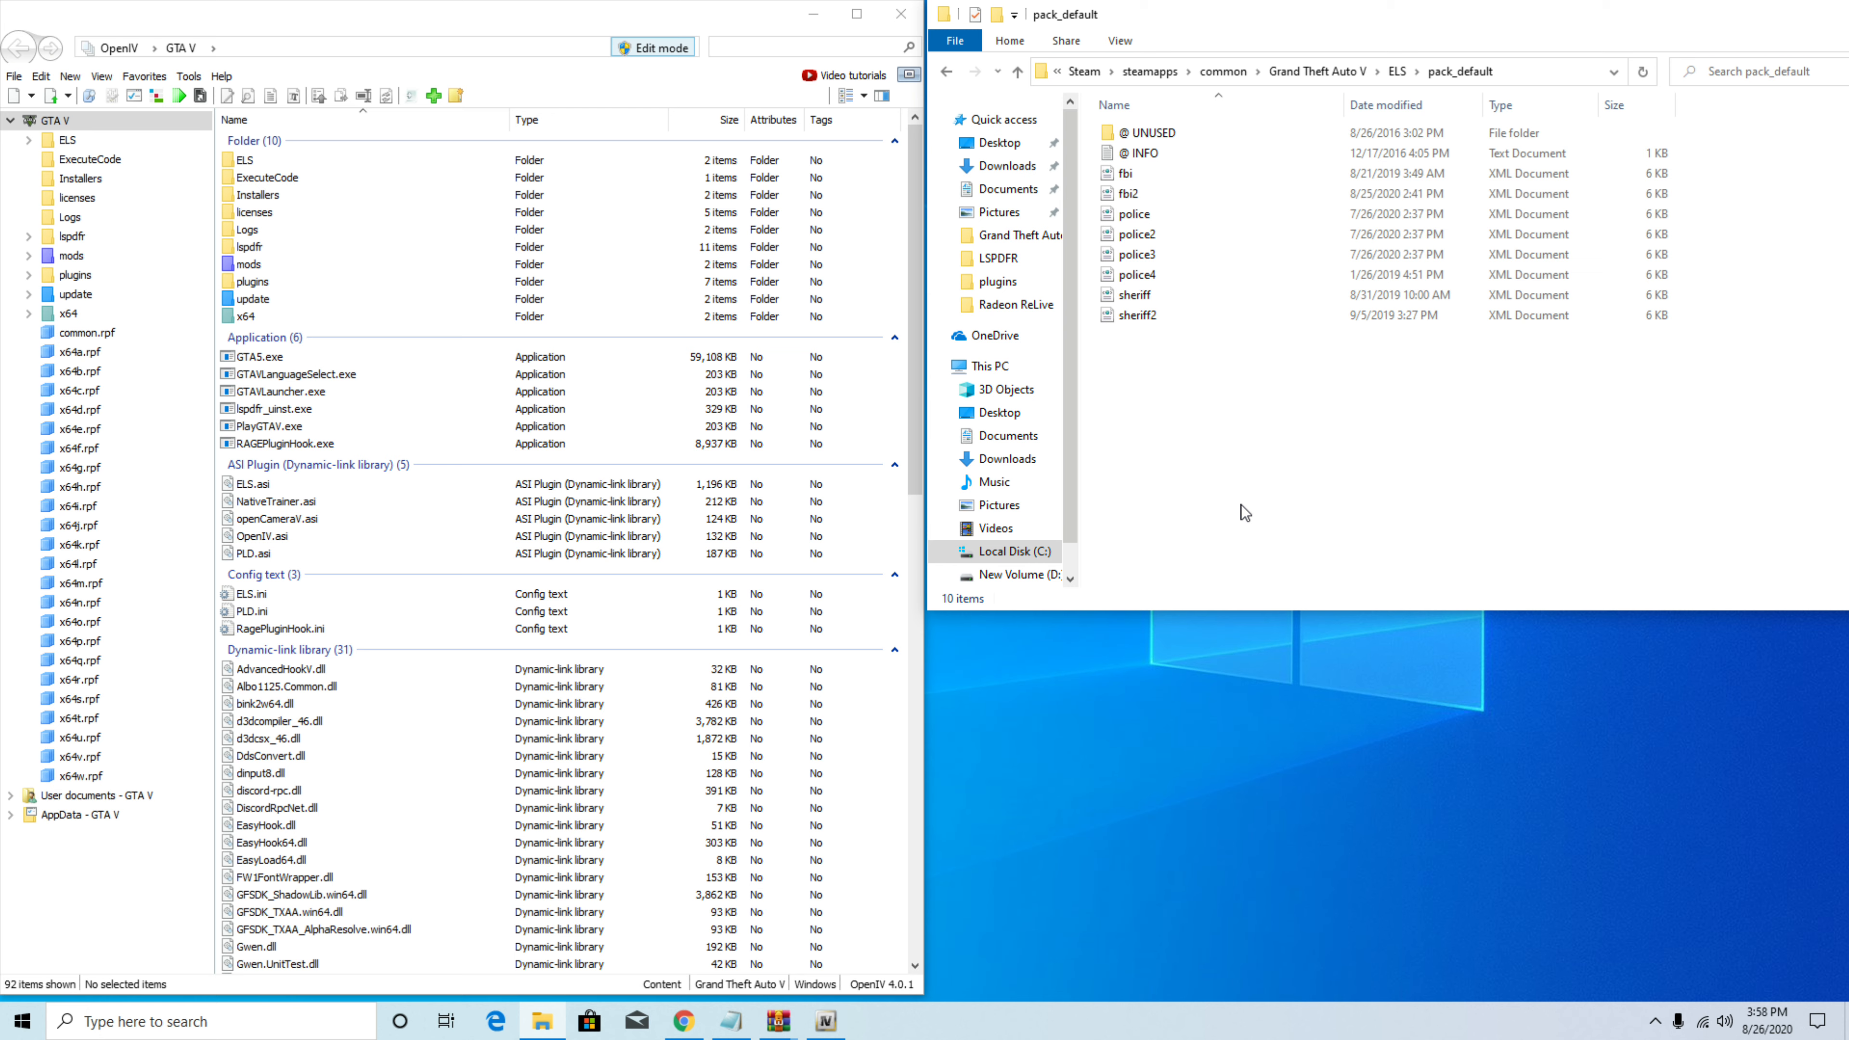
Step: Open the dlc.rpf archive in the game's update\x64\dlcpacks\patchday22ng folder
{"action": "left_click", "coordinate": [30, 296]}
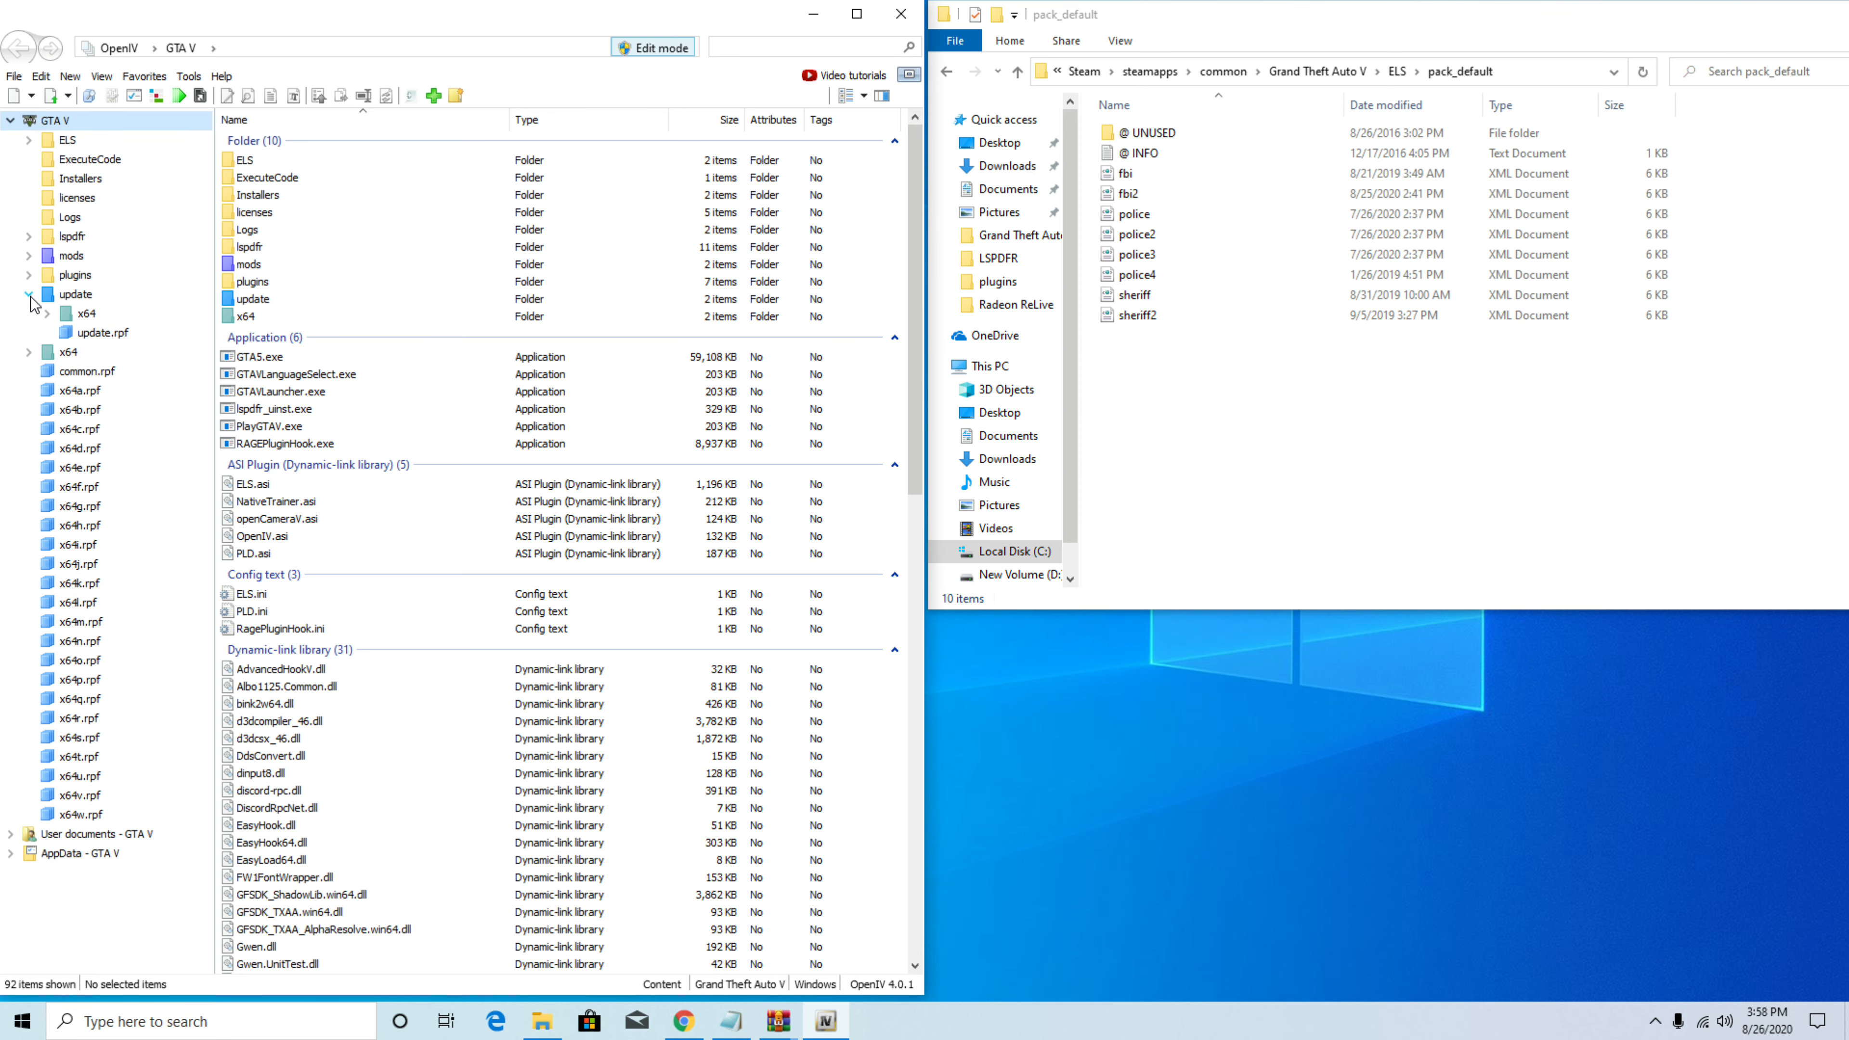
{"action": "left_click", "coordinate": [47, 313]}
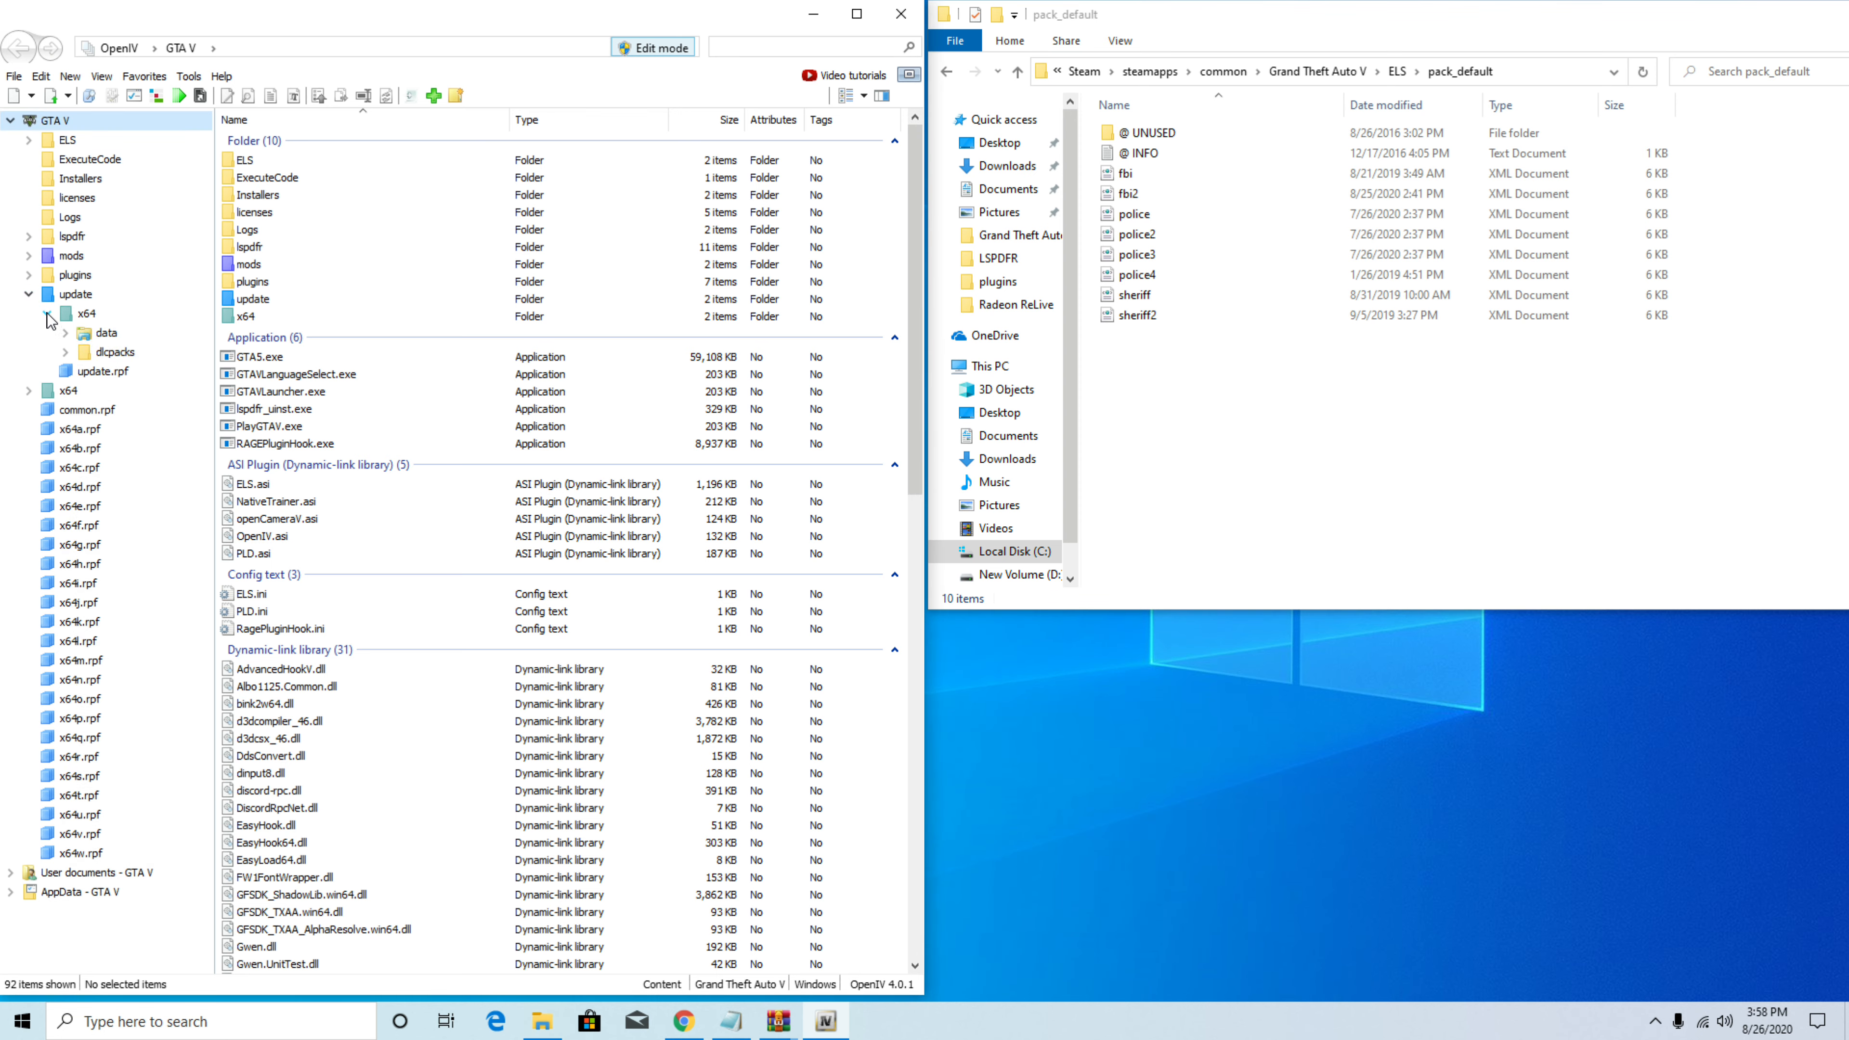
{"action": "left_click", "coordinate": [66, 352]}
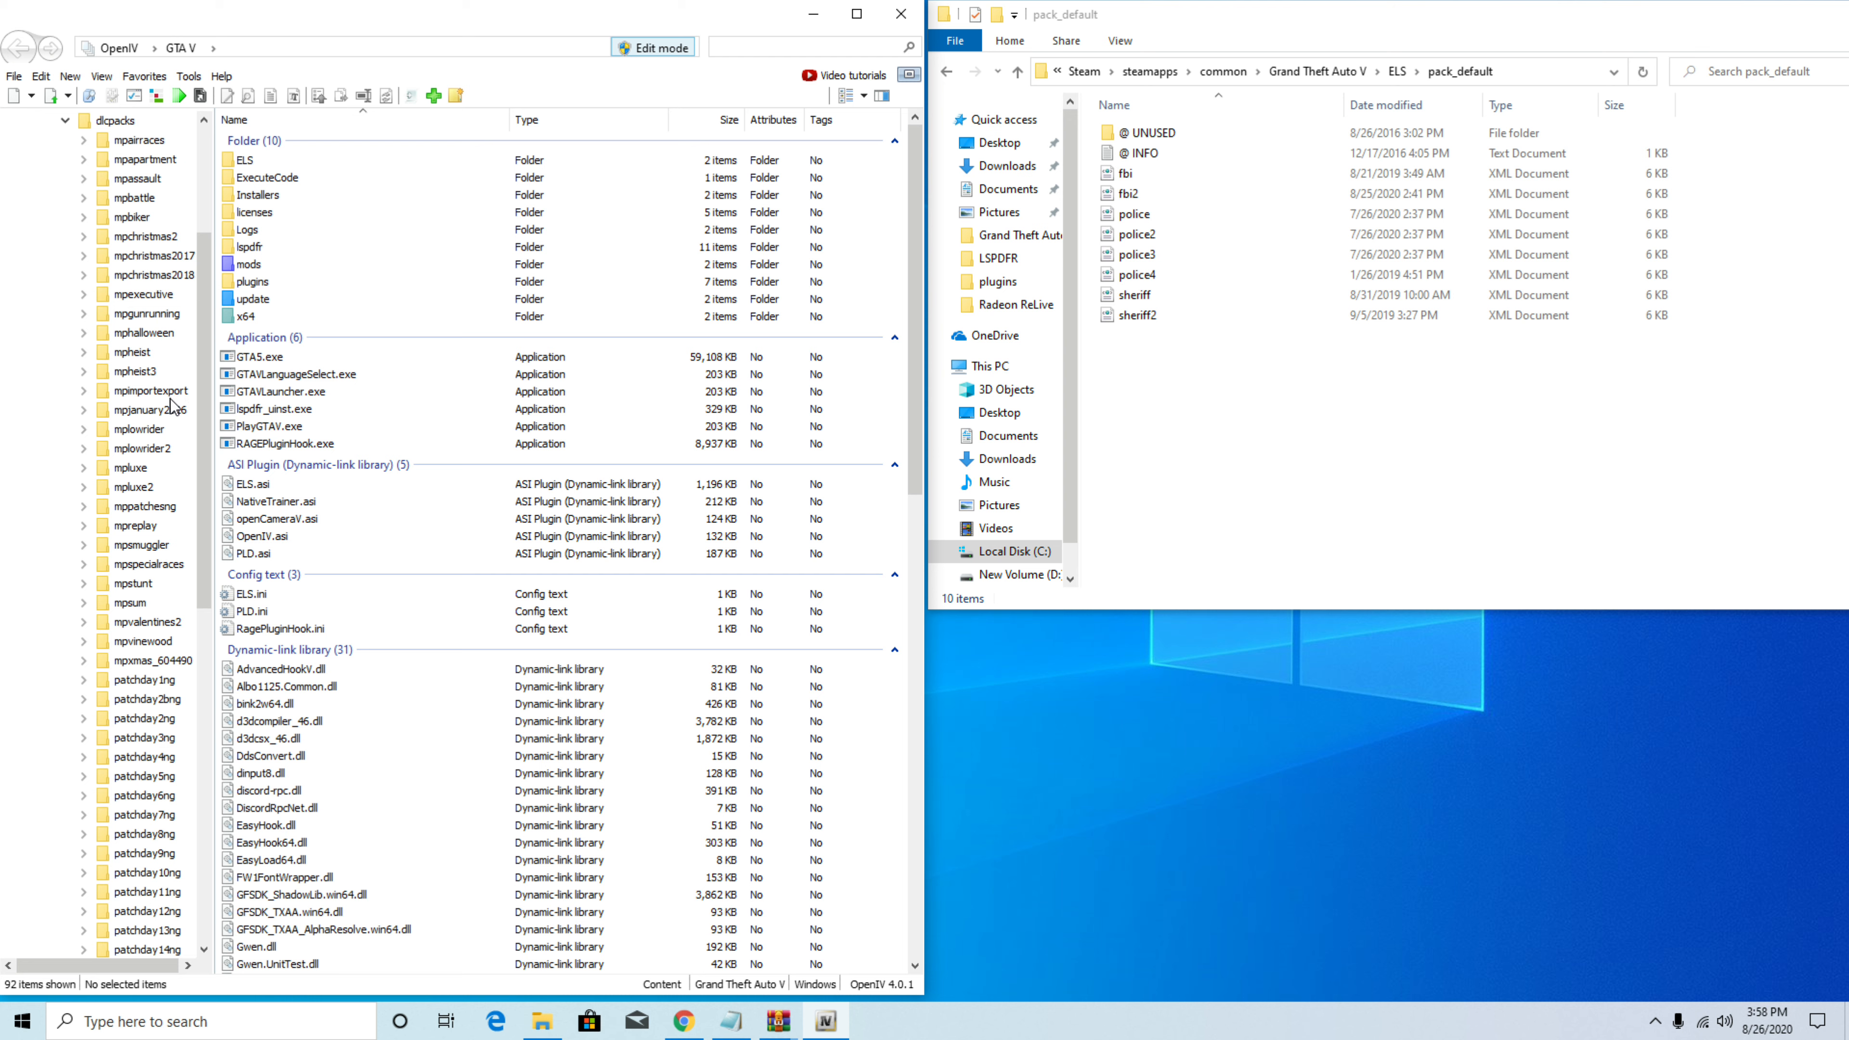
{"action": "scroll", "coordinate": [177, 397], "scroll_direction": "down", "scroll_amount": 7}
{"action": "left_click", "coordinate": [149, 699]}
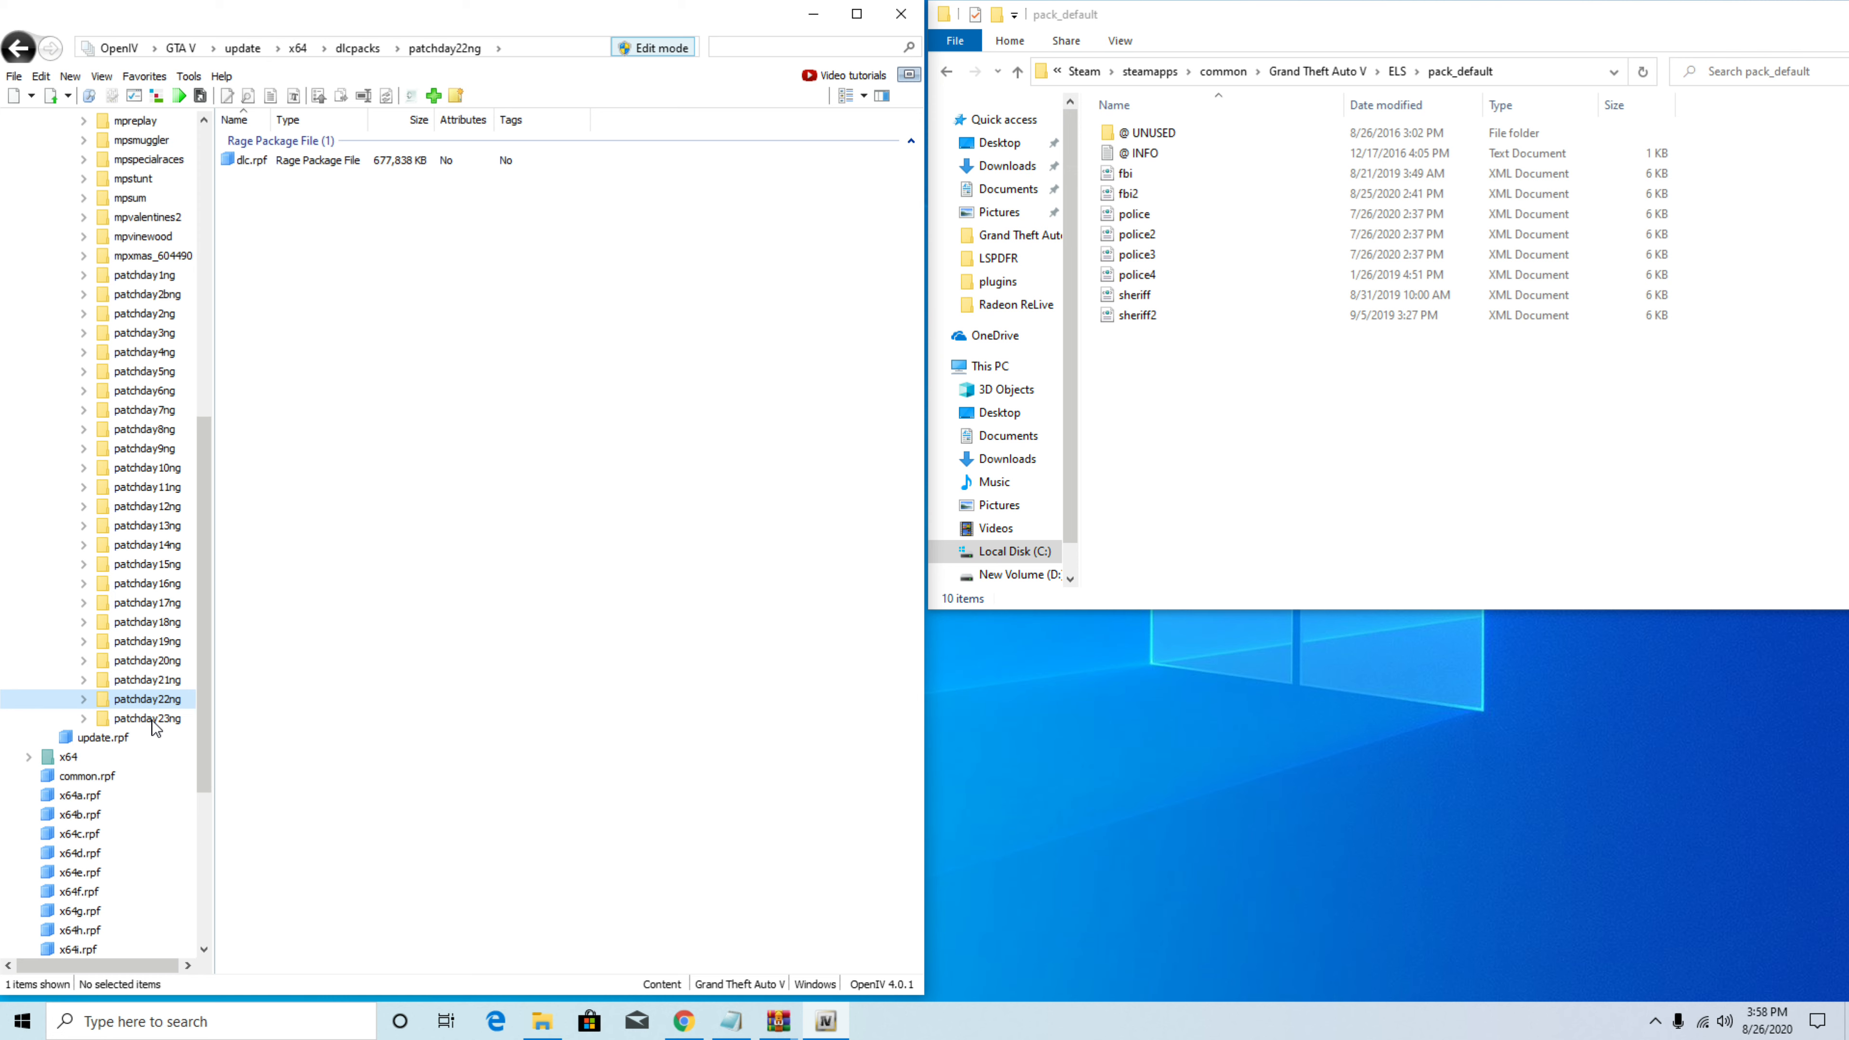
{"action": "double_click", "coordinate": [169, 700]}
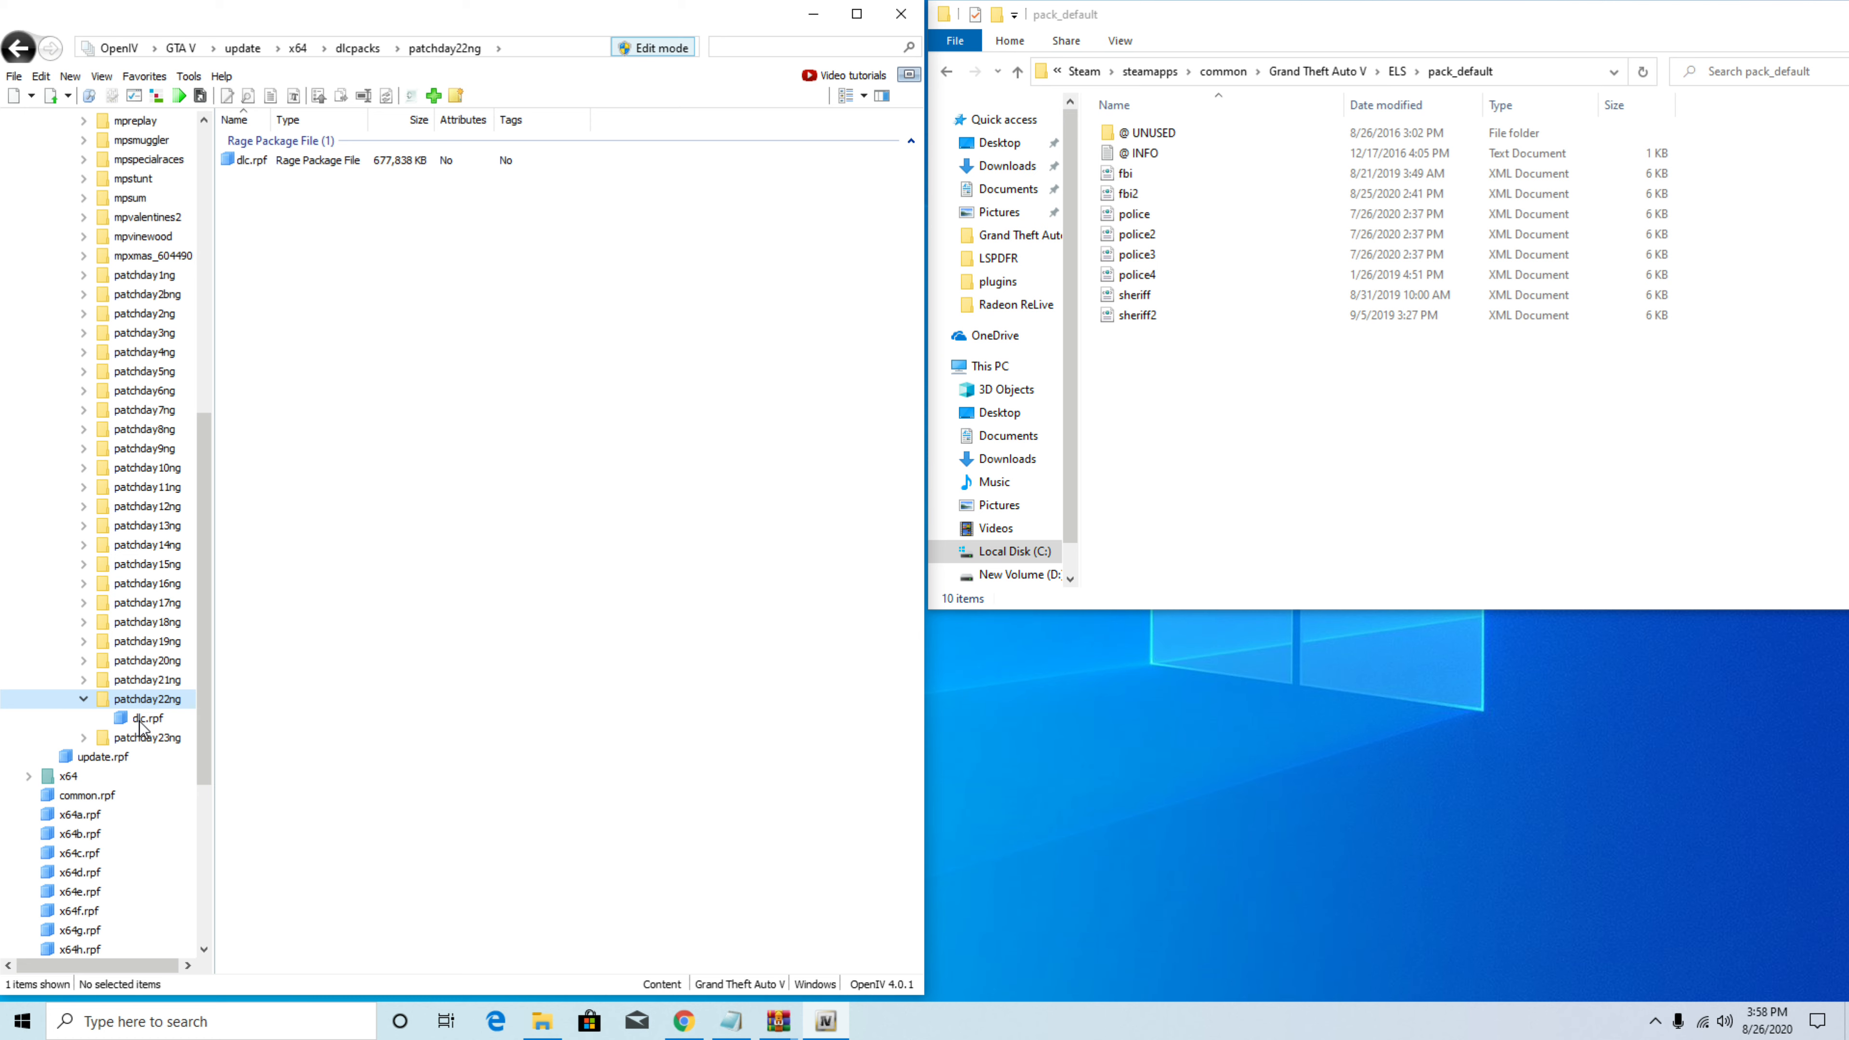
{"action": "double_click", "coordinate": [245, 162]}
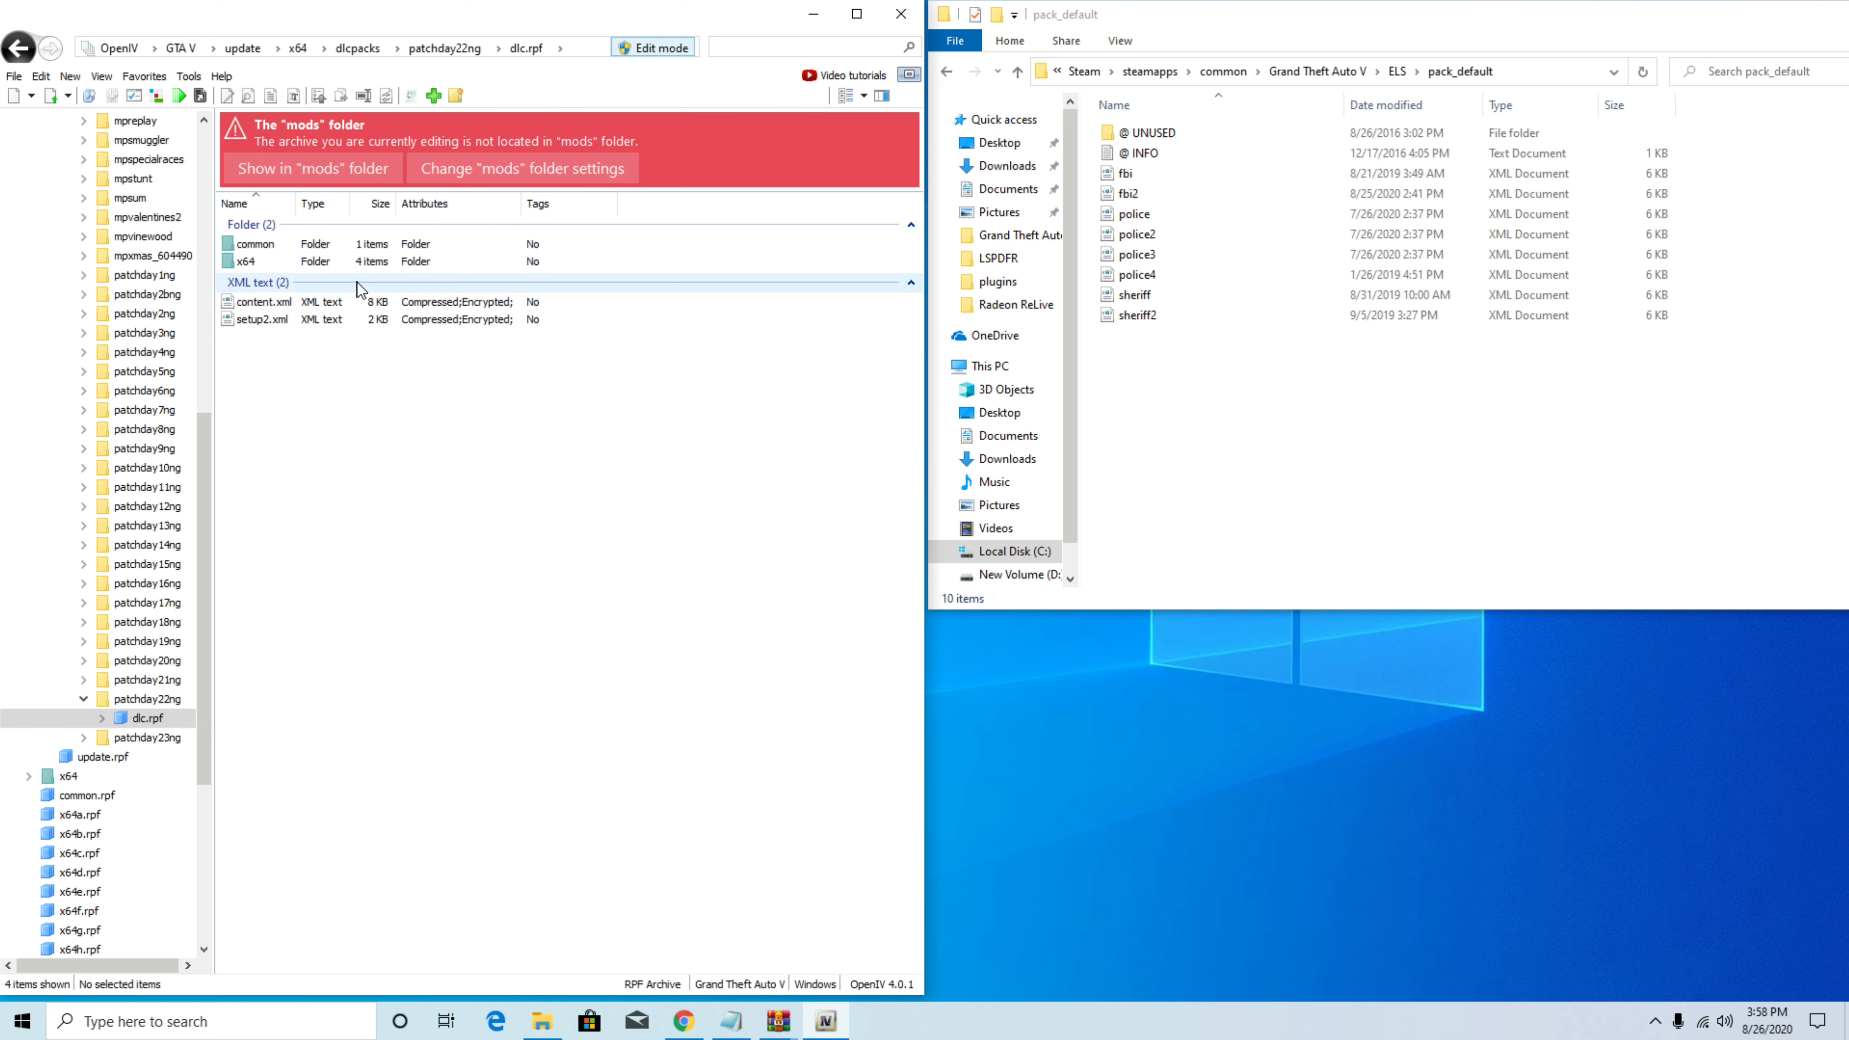
Step: Switch to the mods folder copy of patchday22ng's dlc.rpf and open the vehicle files under its x64 and gta5 folders
{"action": "left_click", "coordinate": [337, 169]}
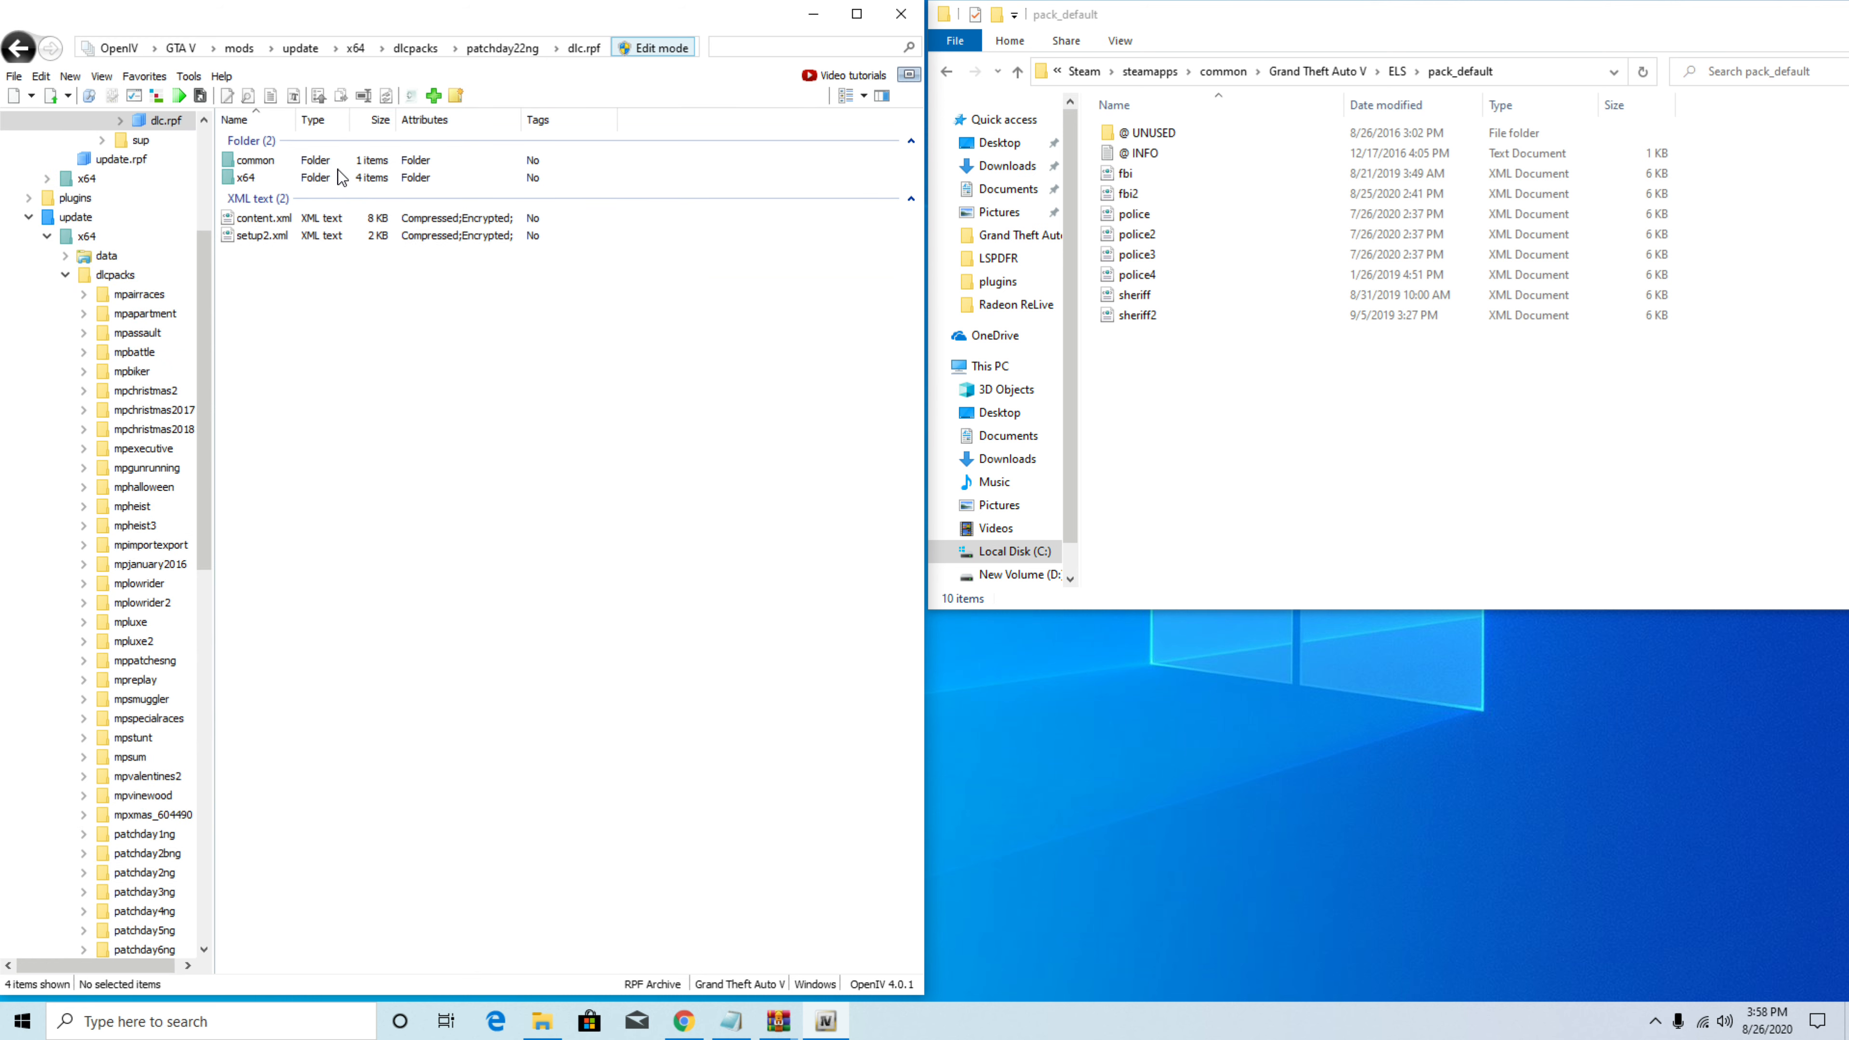
{"action": "left_click", "coordinate": [162, 78]}
{"action": "left_click", "coordinate": [360, 276]}
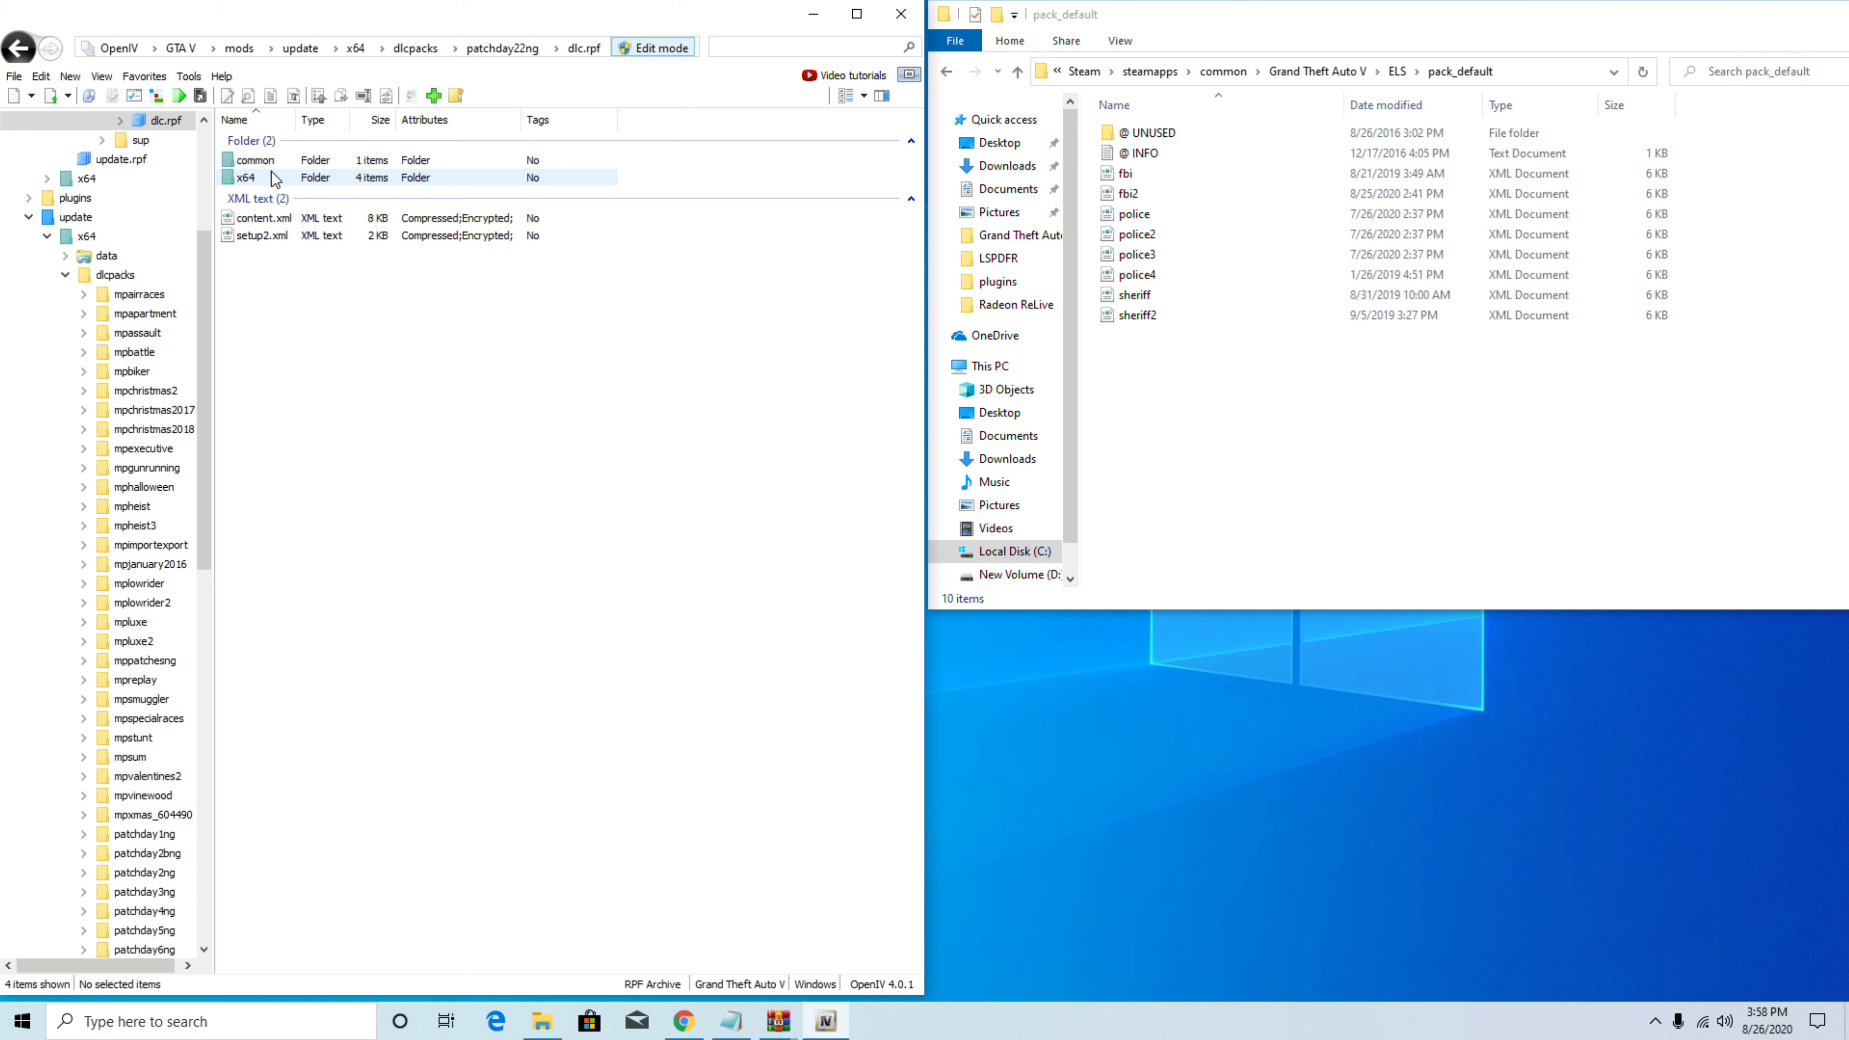
{"action": "double_click", "coordinate": [254, 178]}
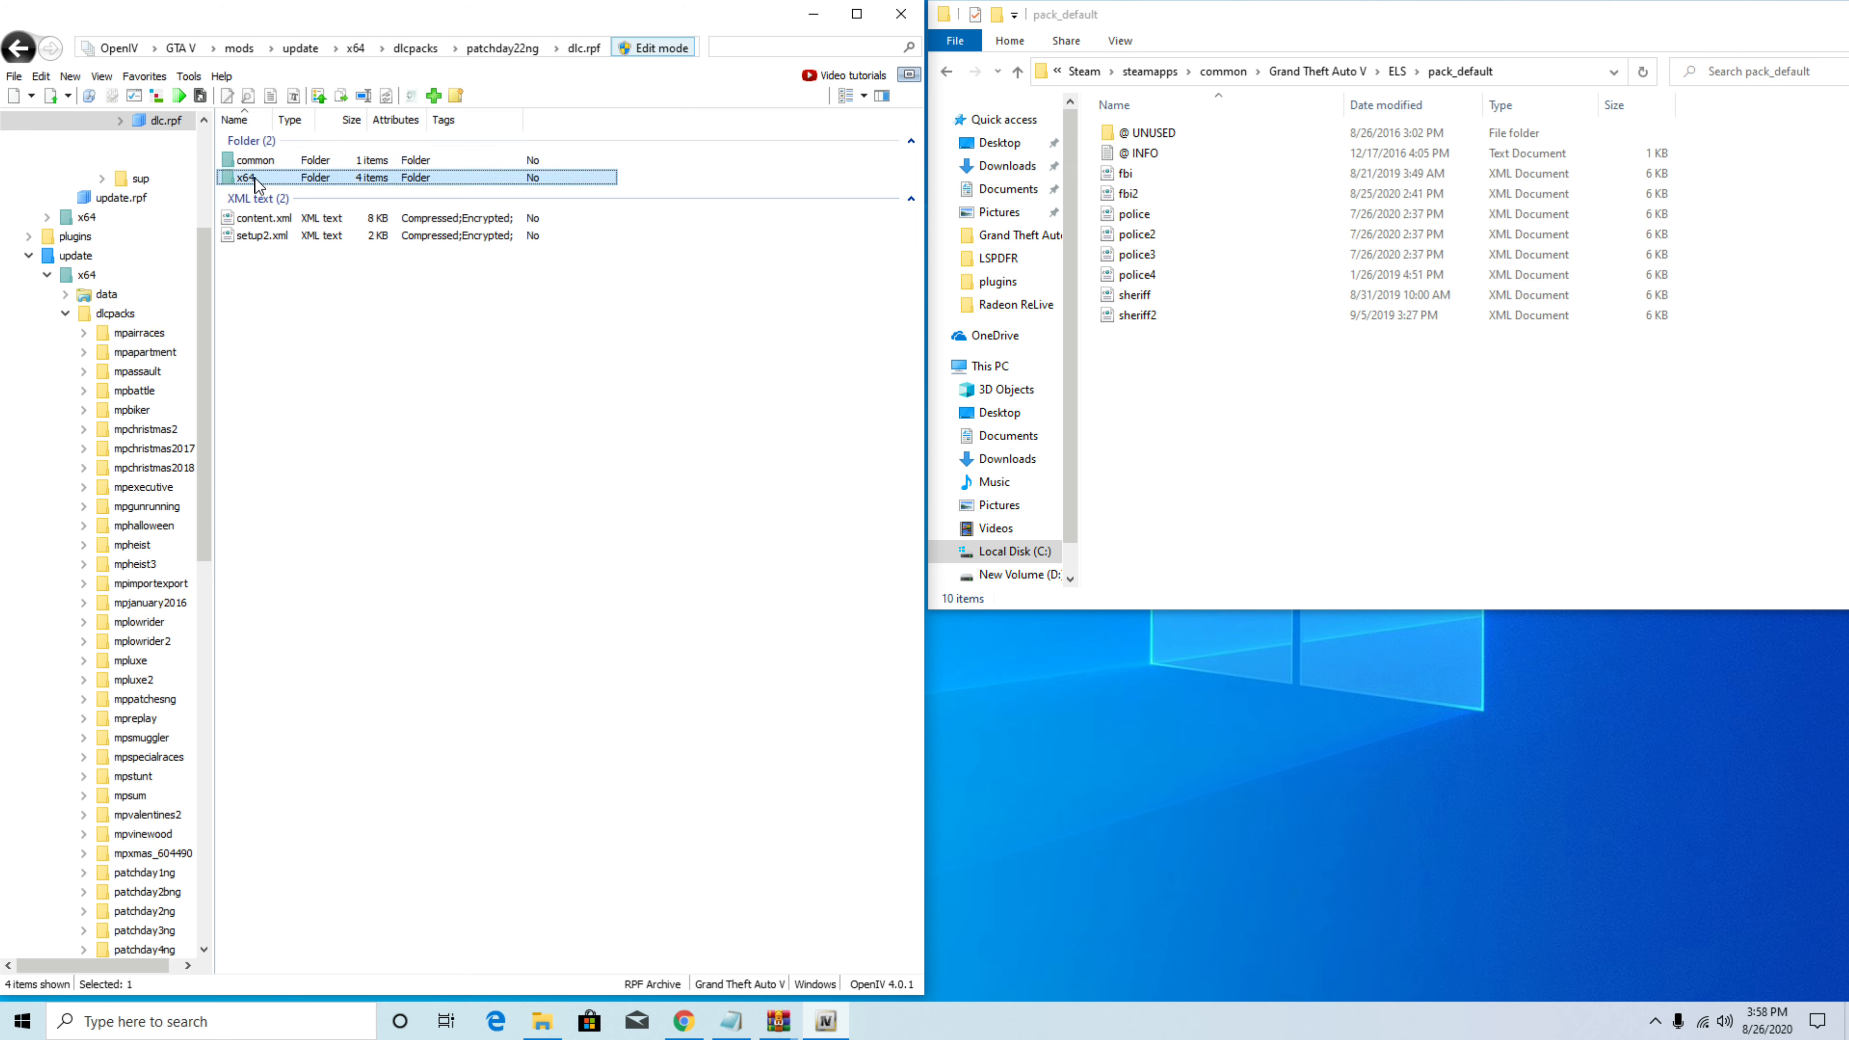
{"action": "double_click", "coordinate": [254, 178]}
{"action": "double_click", "coordinate": [254, 178]}
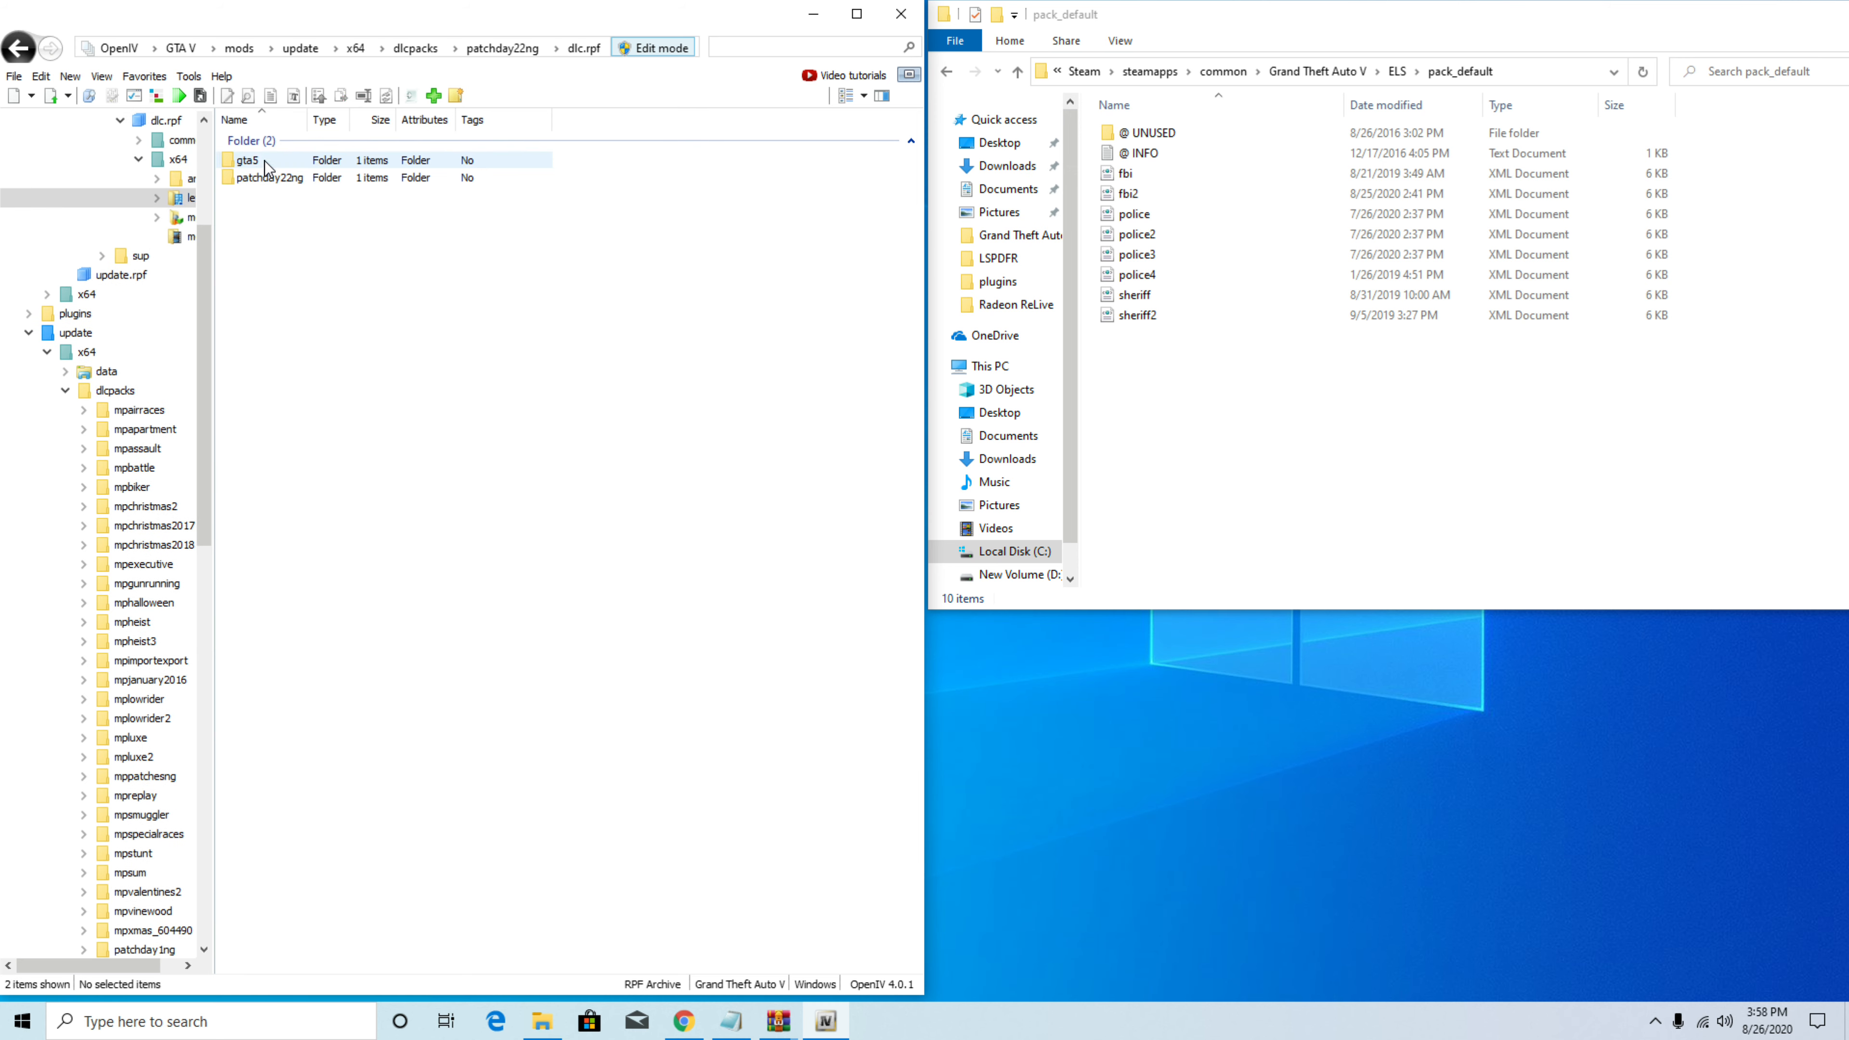
{"action": "double_click", "coordinate": [265, 161]}
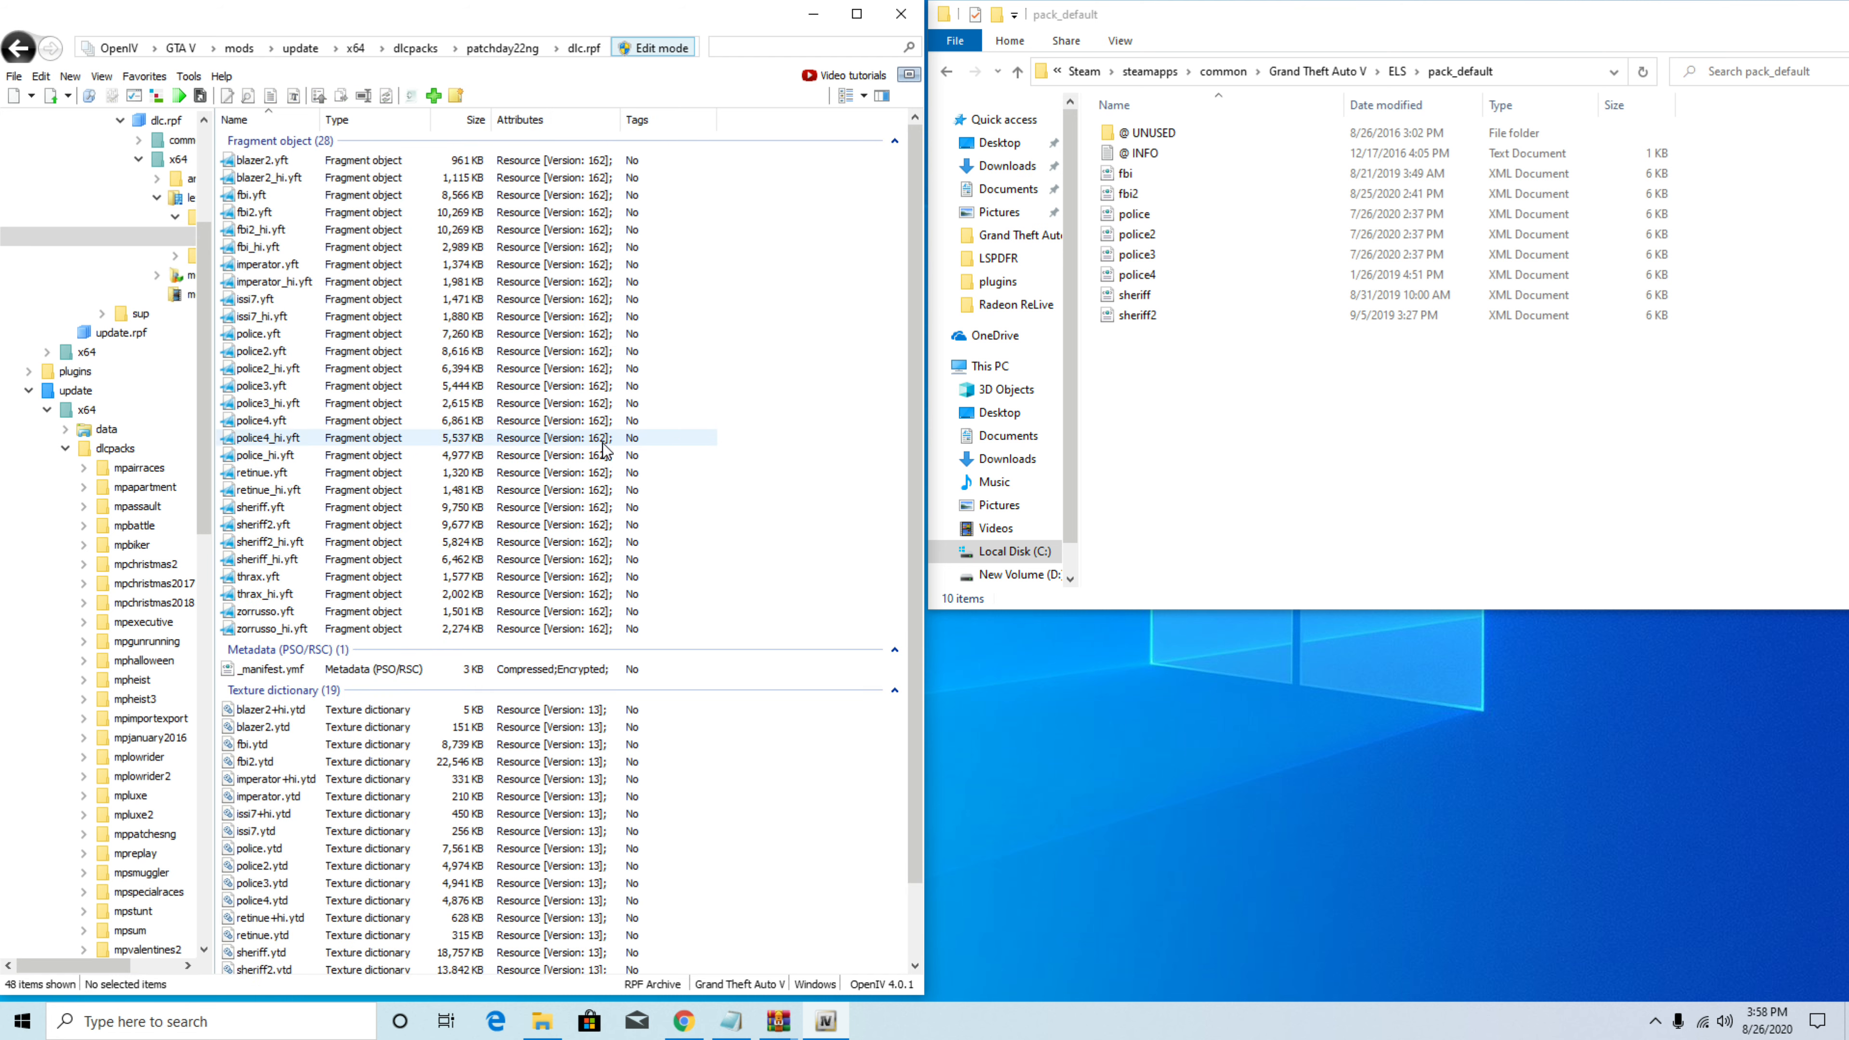
Step: Look through the vehicle fragment objects and texture dictionaries in the opened patchday22ng archive
{"action": "scroll", "coordinate": [795, 685], "scroll_direction": "down", "scroll_amount": 2}
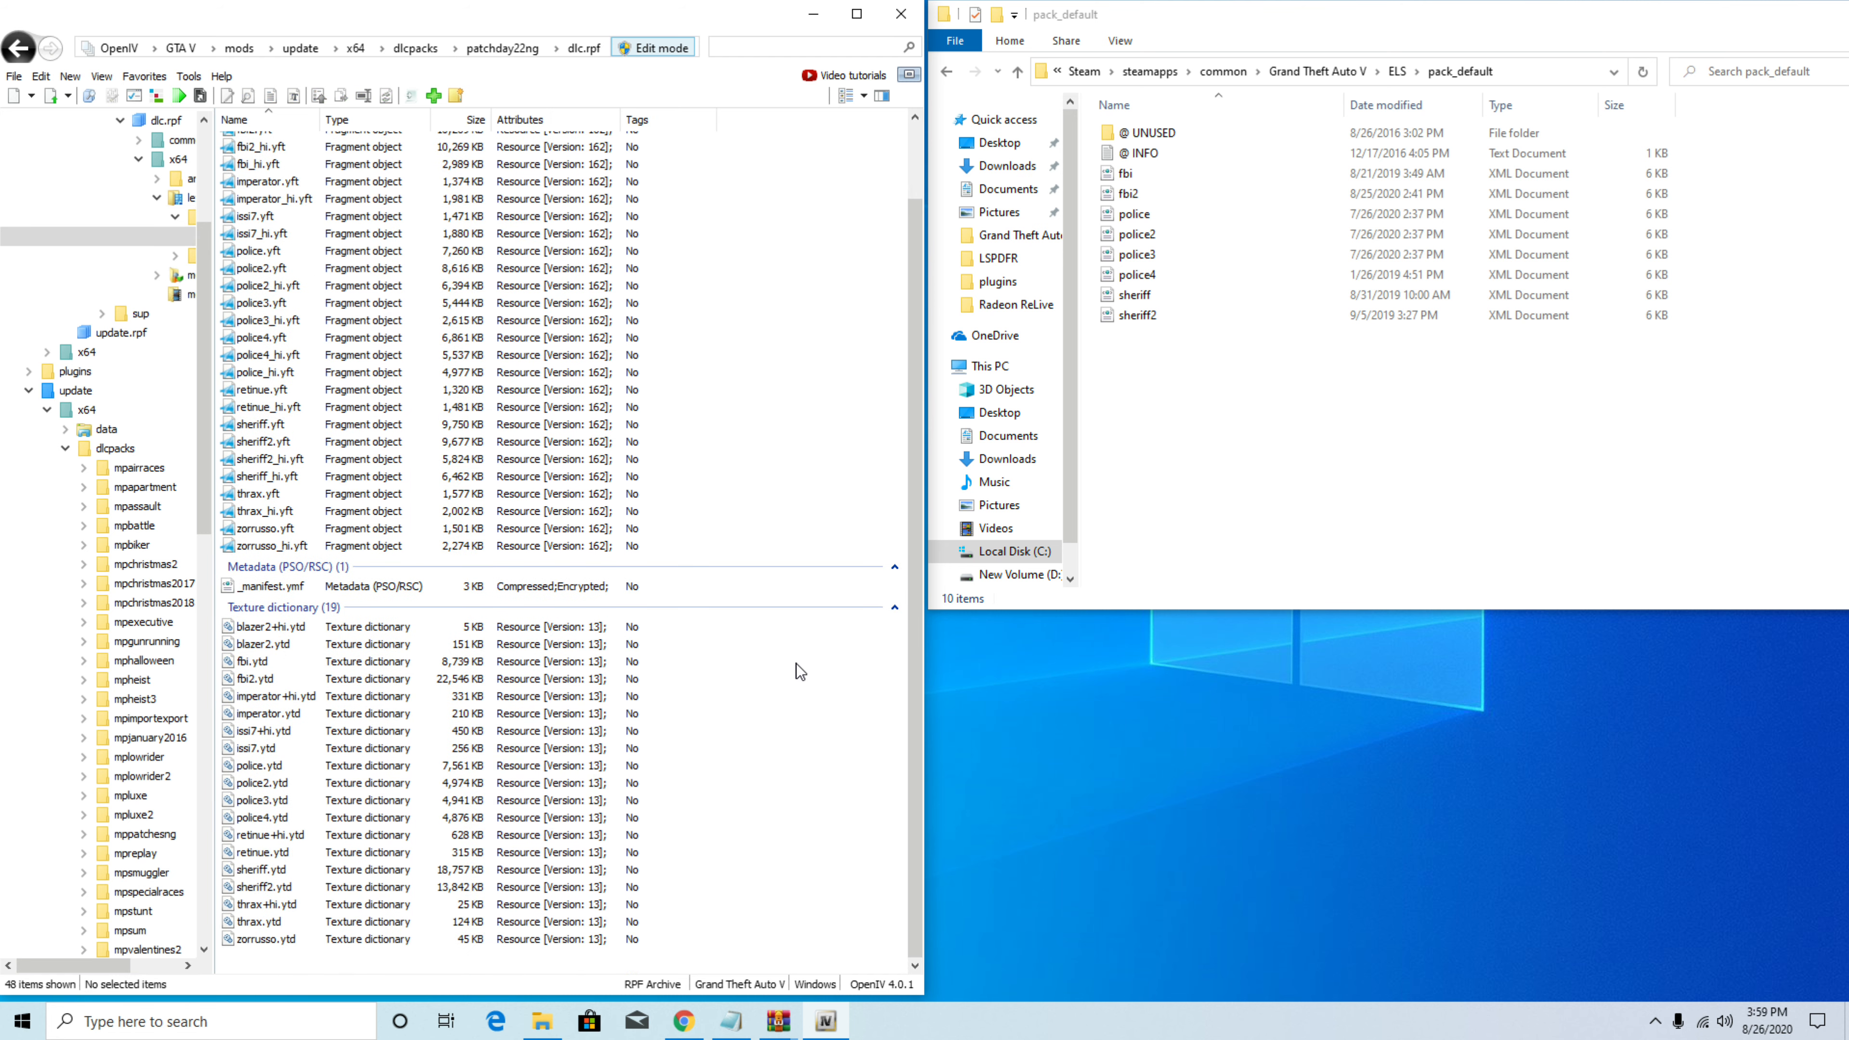
{"action": "scroll", "coordinate": [795, 664], "scroll_direction": "up", "scroll_amount": 2}
{"action": "scroll", "coordinate": [23, 425], "scroll_direction": "up", "scroll_amount": 5}
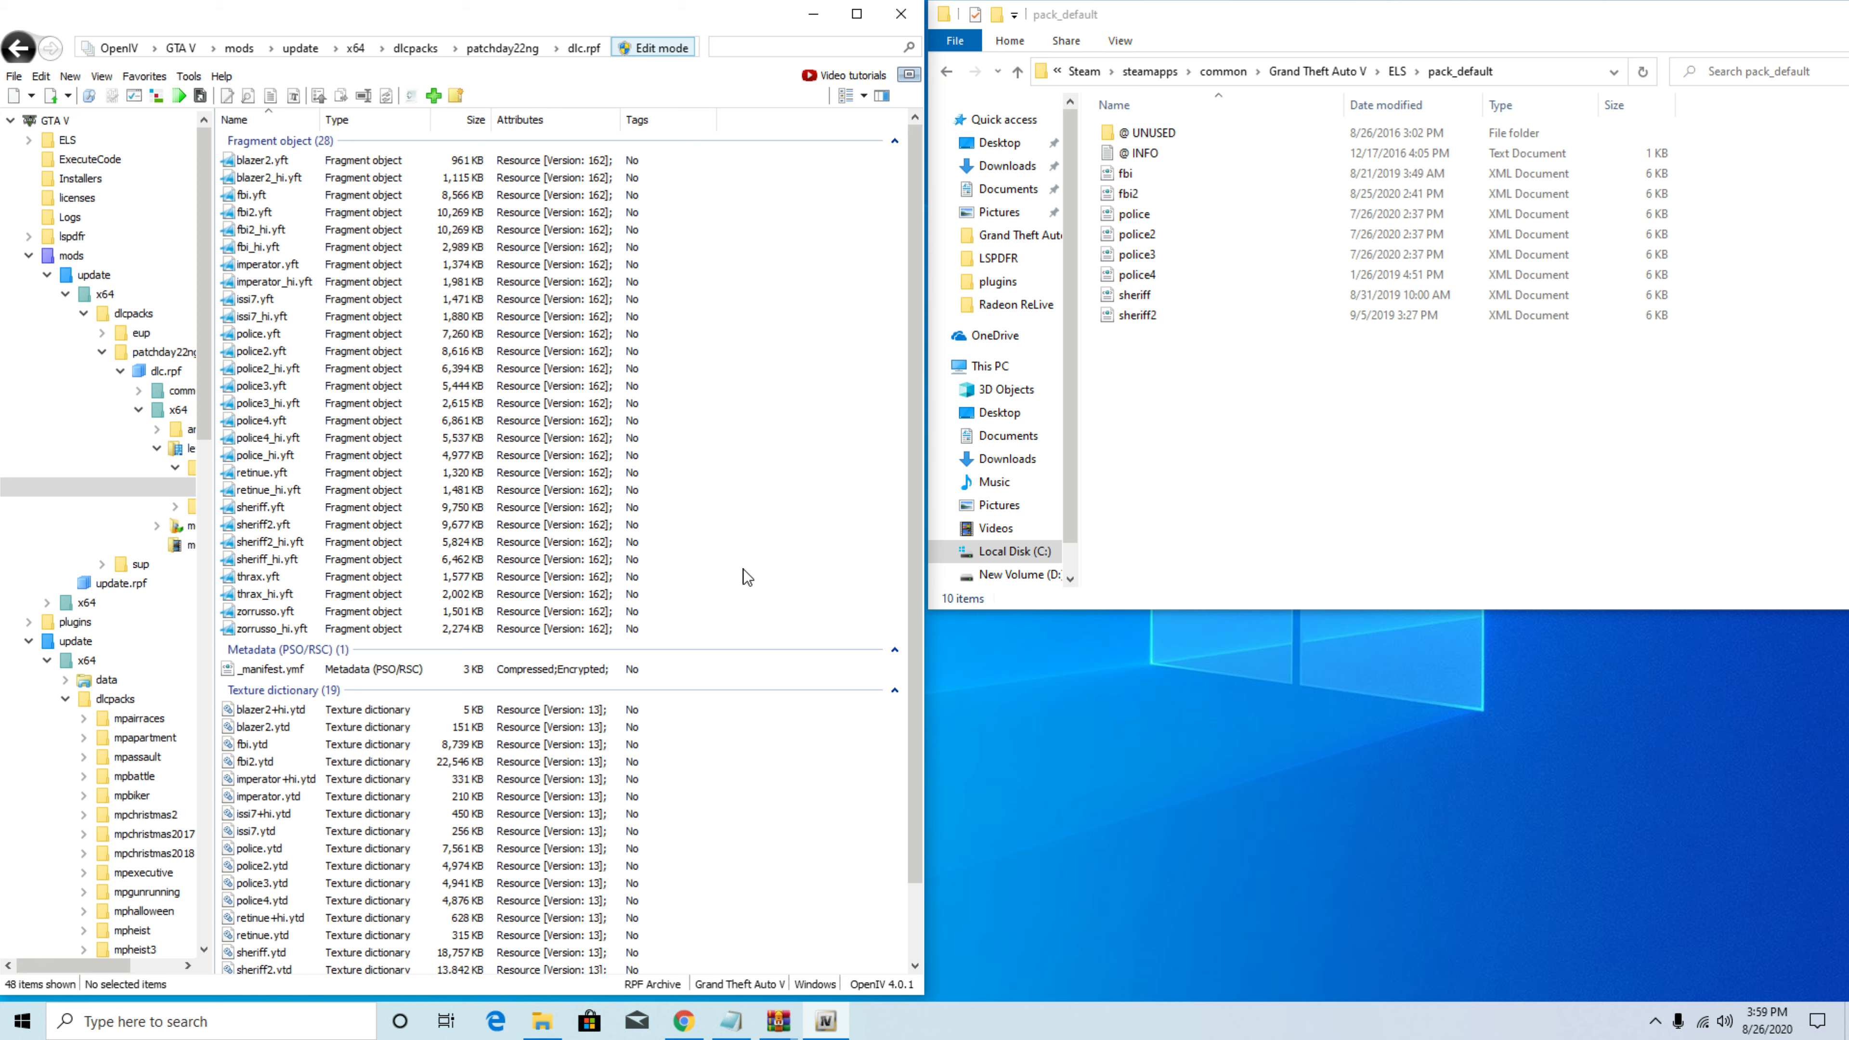
{"action": "scroll", "coordinate": [685, 736], "scroll_direction": "down", "scroll_amount": 2}
{"action": "scroll", "coordinate": [677, 810], "scroll_direction": "up", "scroll_amount": 2}
Step: View the contents of the mods folder and return to the patchday22ng vehicle files through the saved favorite
{"action": "left_click", "coordinate": [71, 257]}
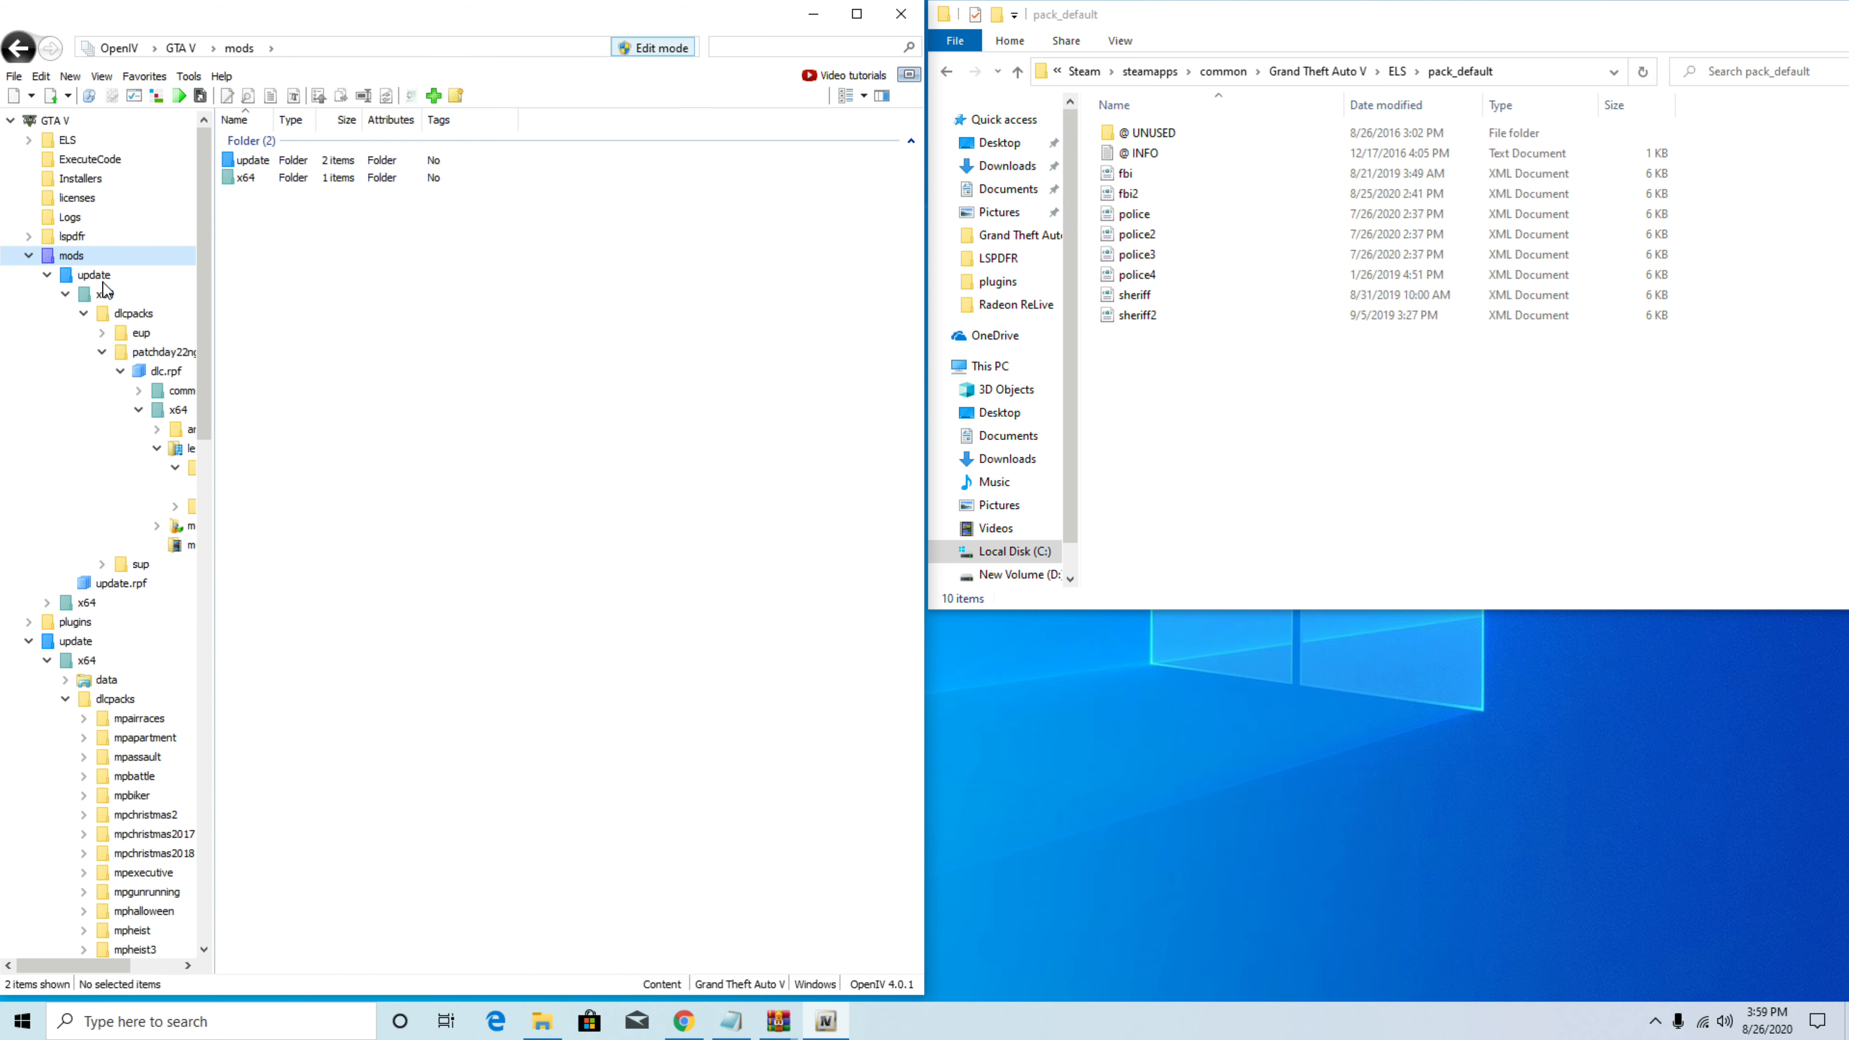
{"action": "left_click", "coordinate": [113, 281]}
{"action": "left_click", "coordinate": [80, 256]}
{"action": "left_click", "coordinate": [407, 406]}
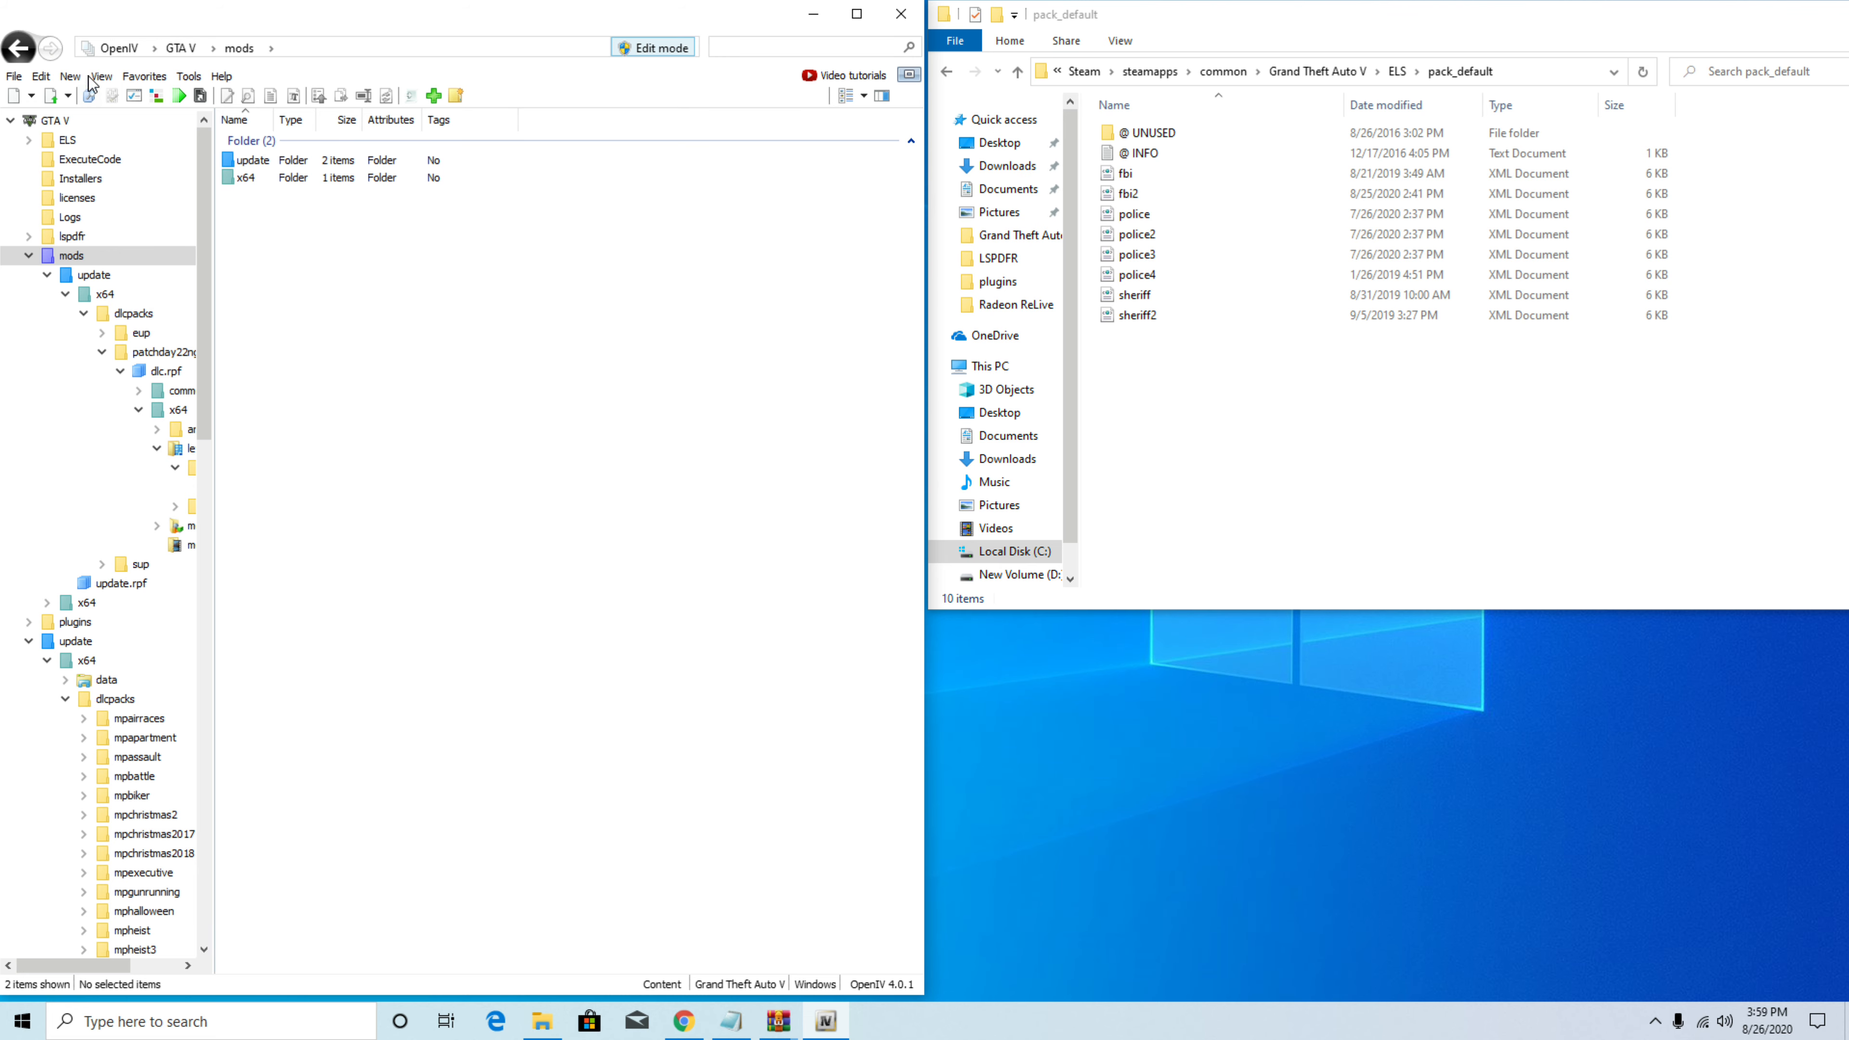
{"action": "left_click", "coordinate": [137, 78]}
{"action": "left_click", "coordinate": [164, 151]}
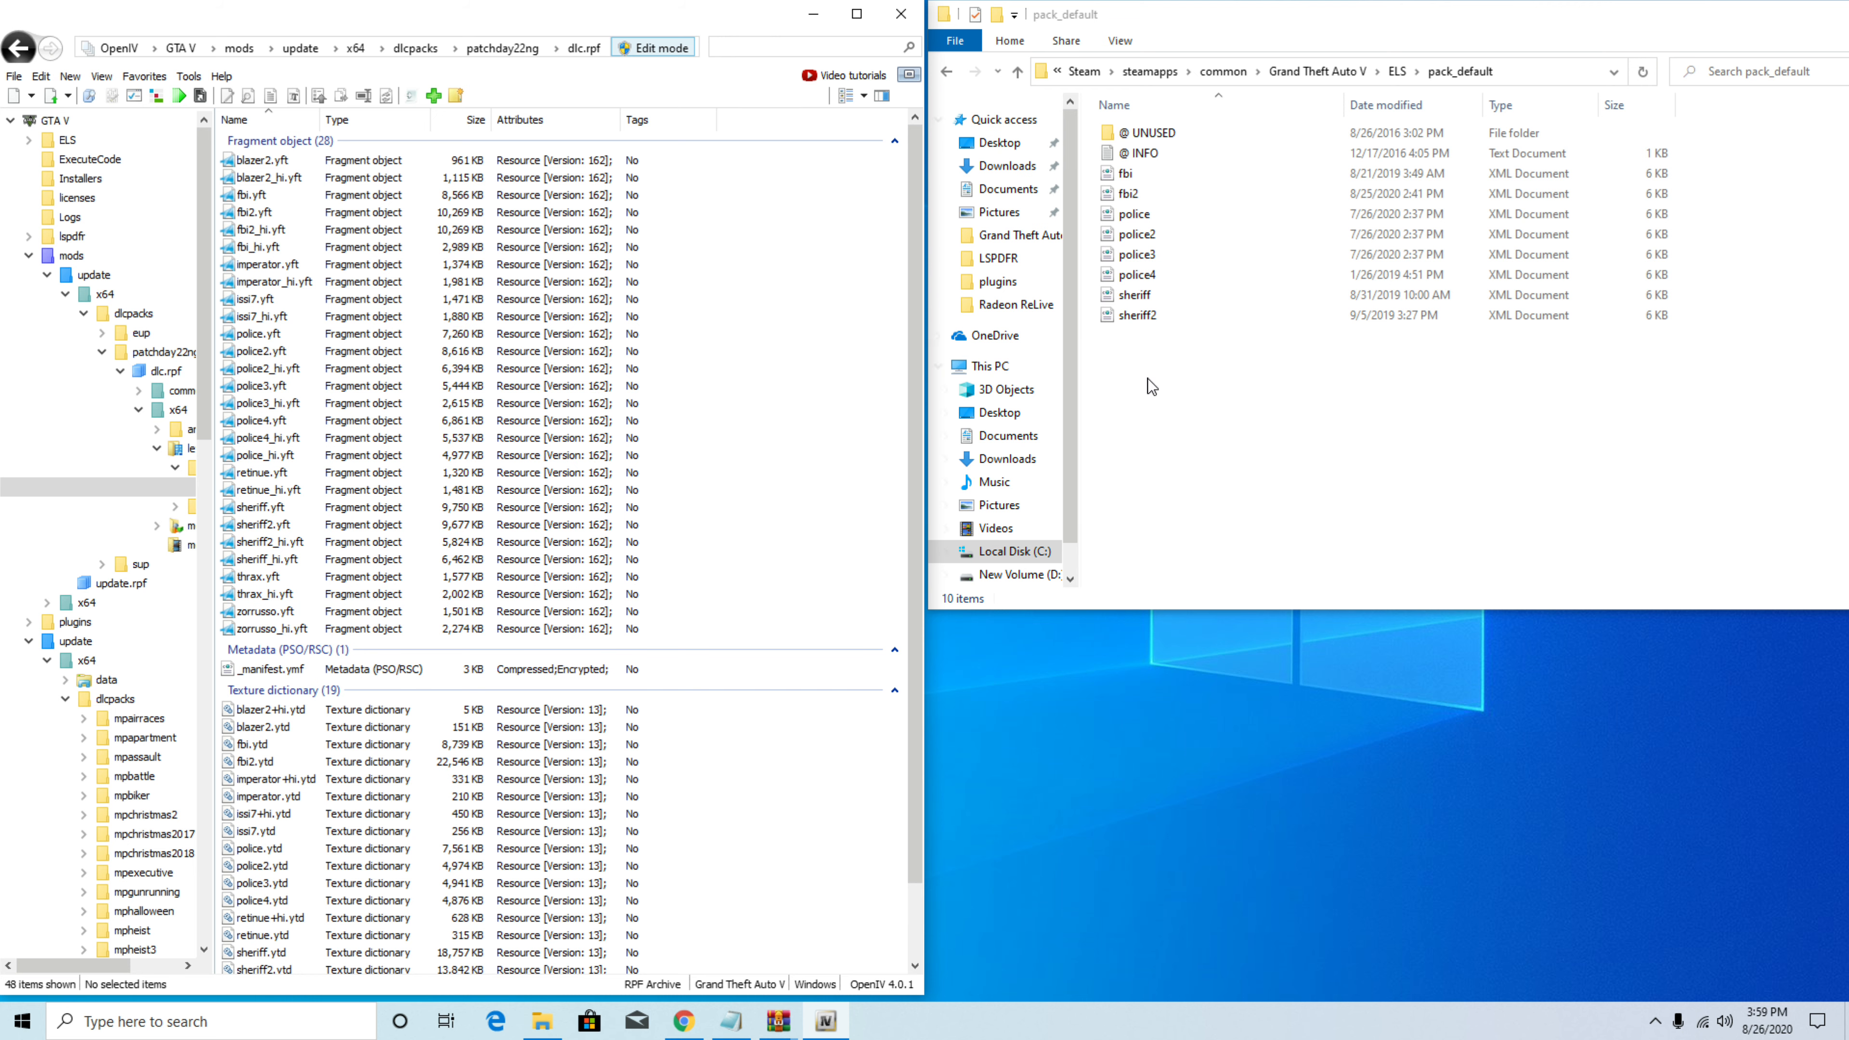
Step: Go up to the game's ELS folder in File Explorer and reopen its pack_default folder
{"action": "left_click", "coordinate": [1307, 446]}
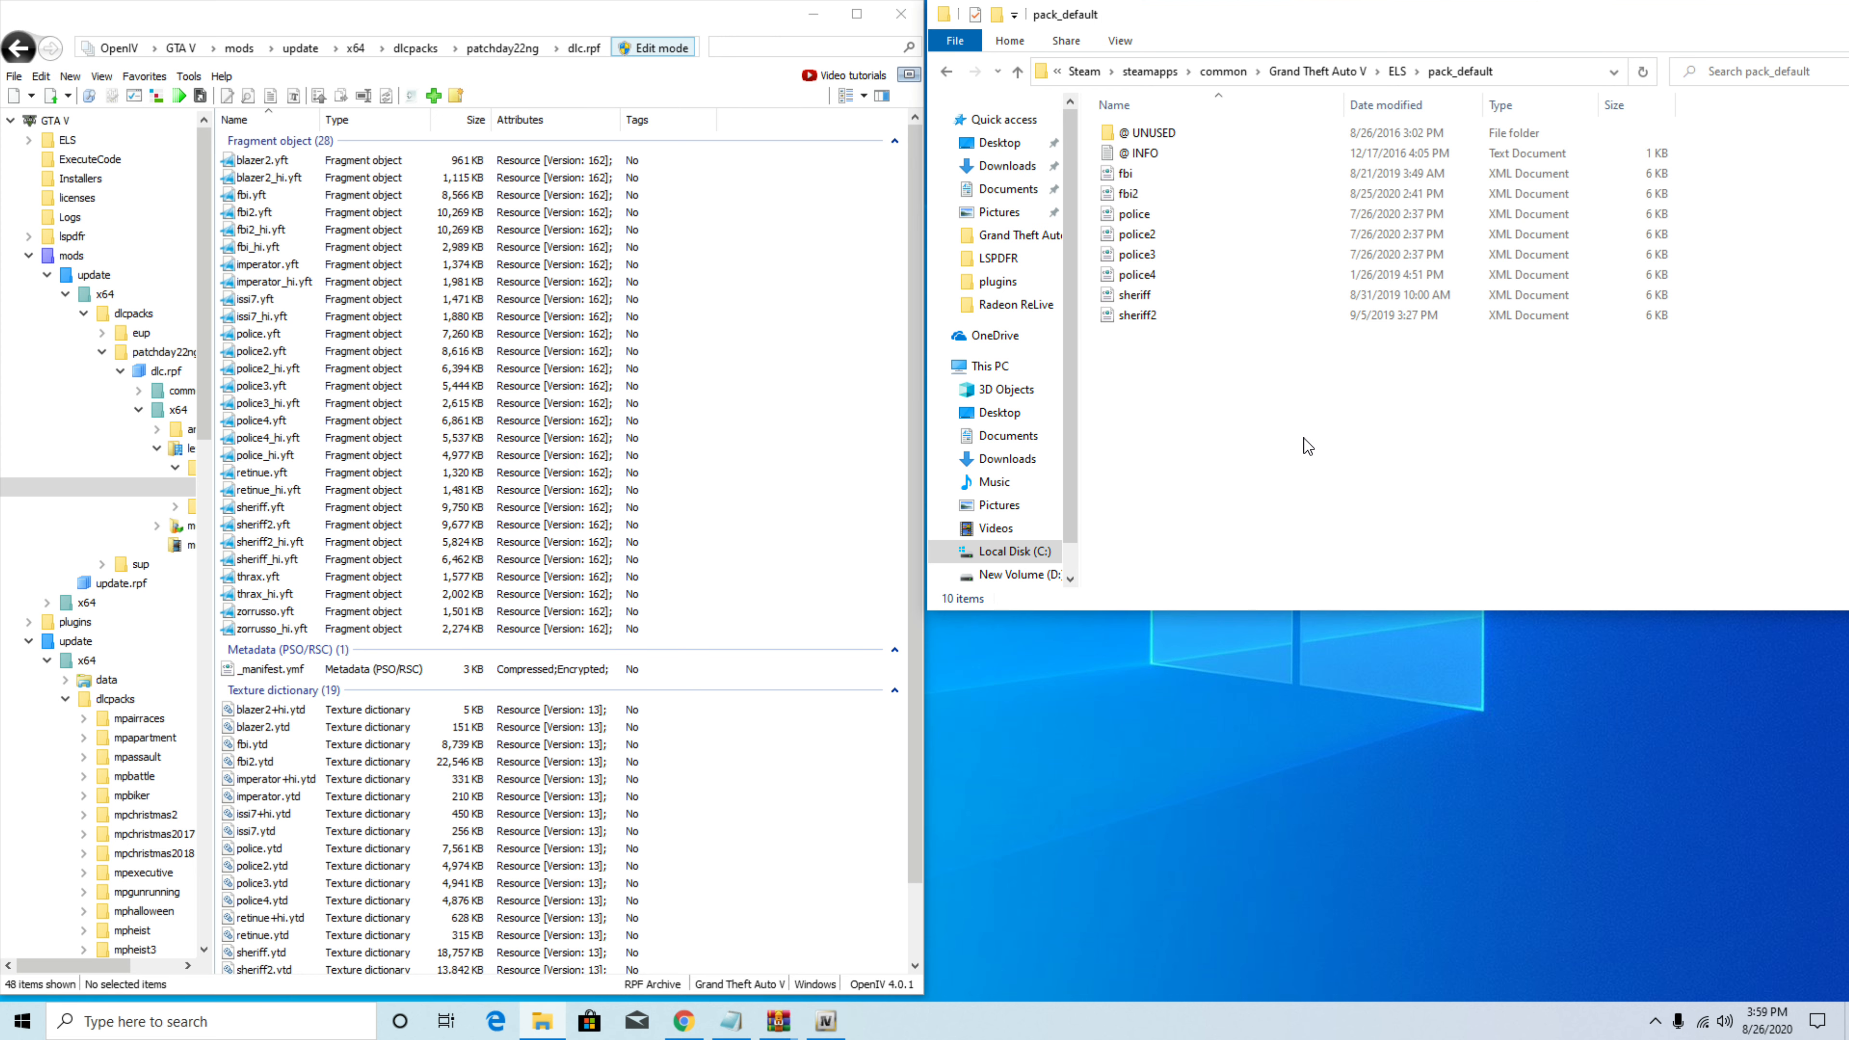
{"action": "left_click", "coordinate": [1397, 71]}
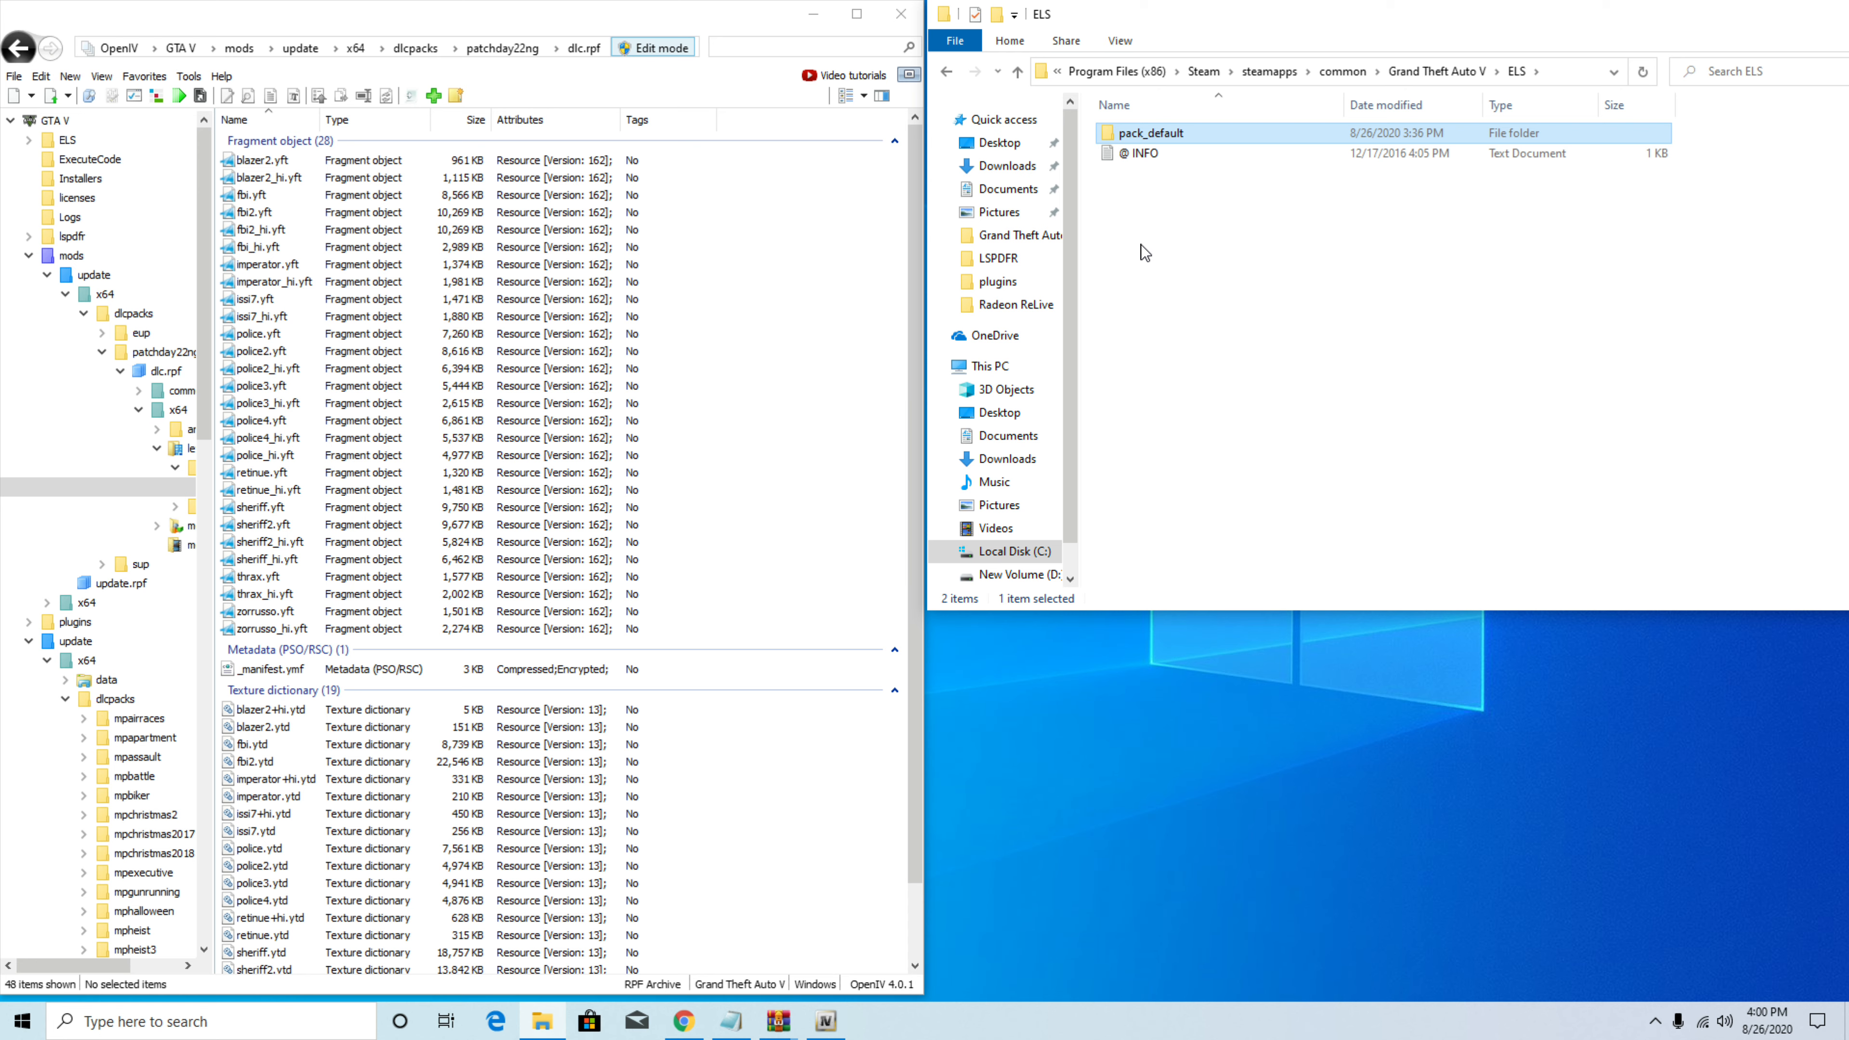
{"action": "left_click_drag", "start_coordinate": [1155, 195], "coordinate": [1589, 489]}
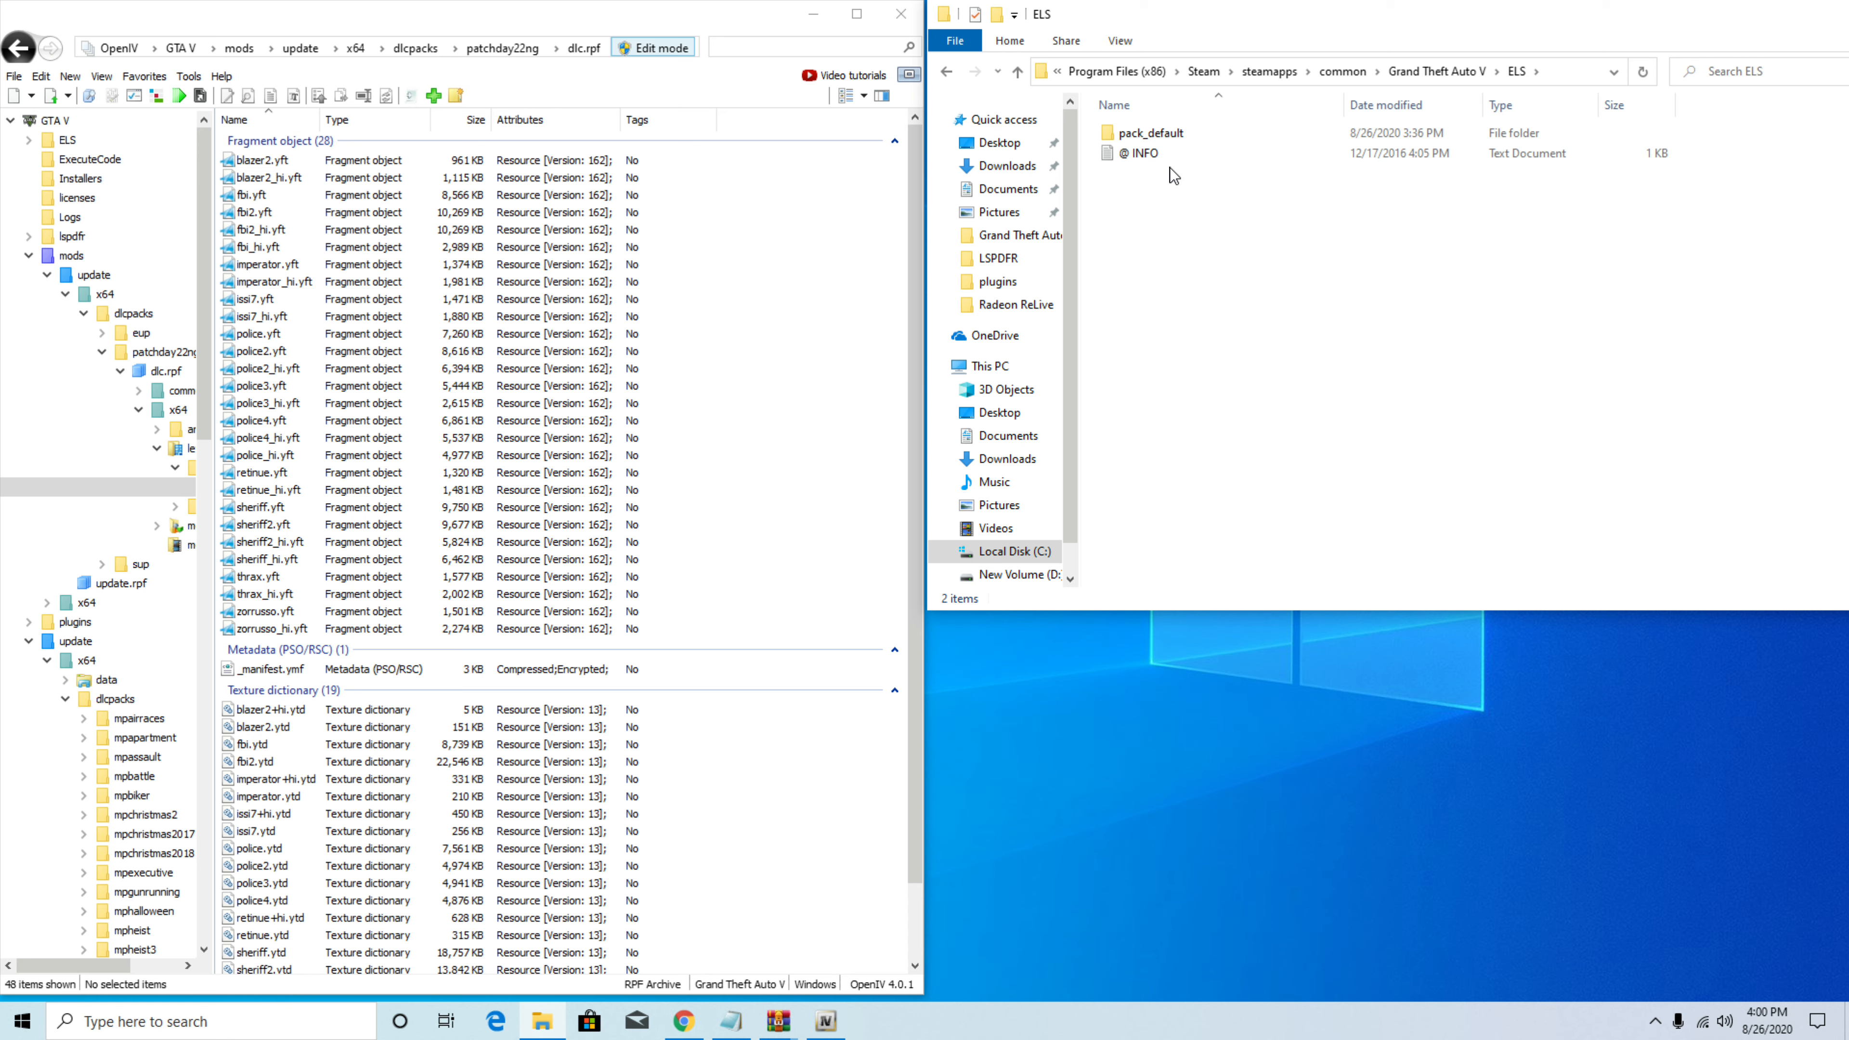
{"action": "double_click", "coordinate": [1169, 135]}
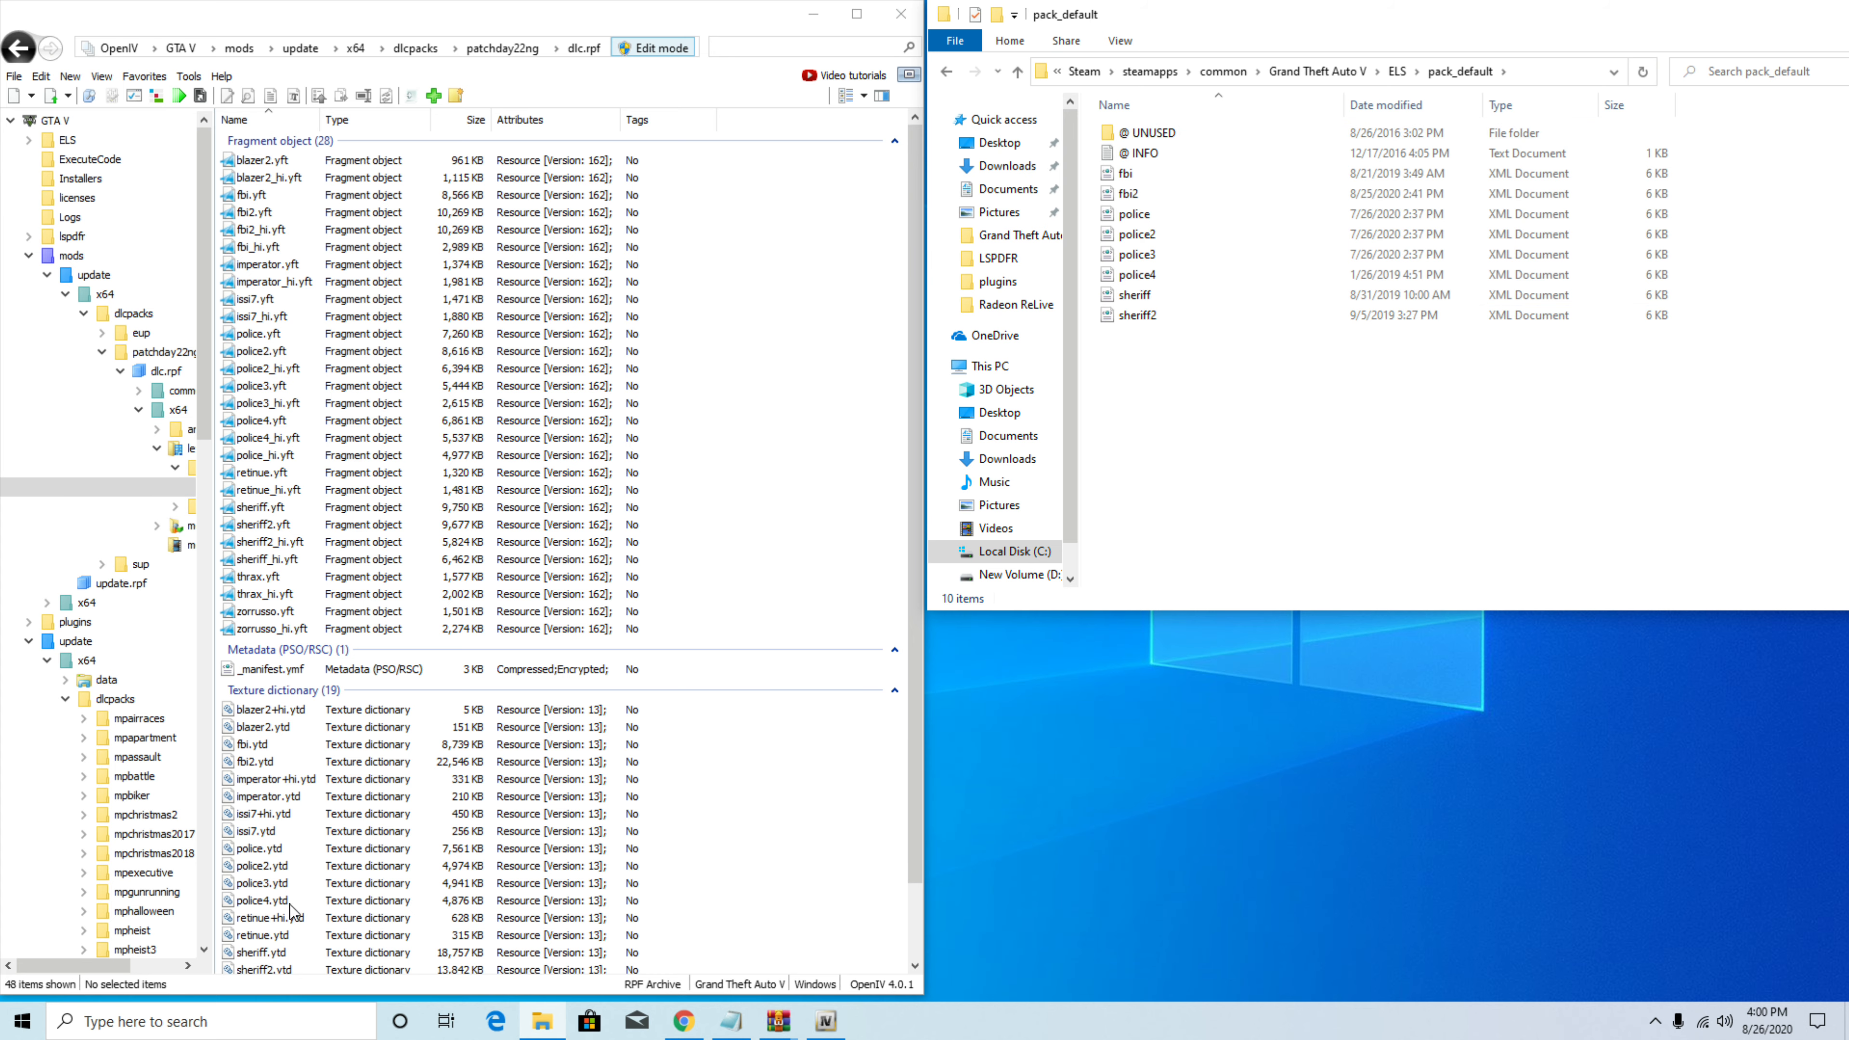
Step: Switch to the _ELS__LASD_Mini_Pack.rar archive in WinRAR and move its window clear of the vehicle and pack_default file lists
{"action": "mouse_move", "coordinate": [778, 1020]}
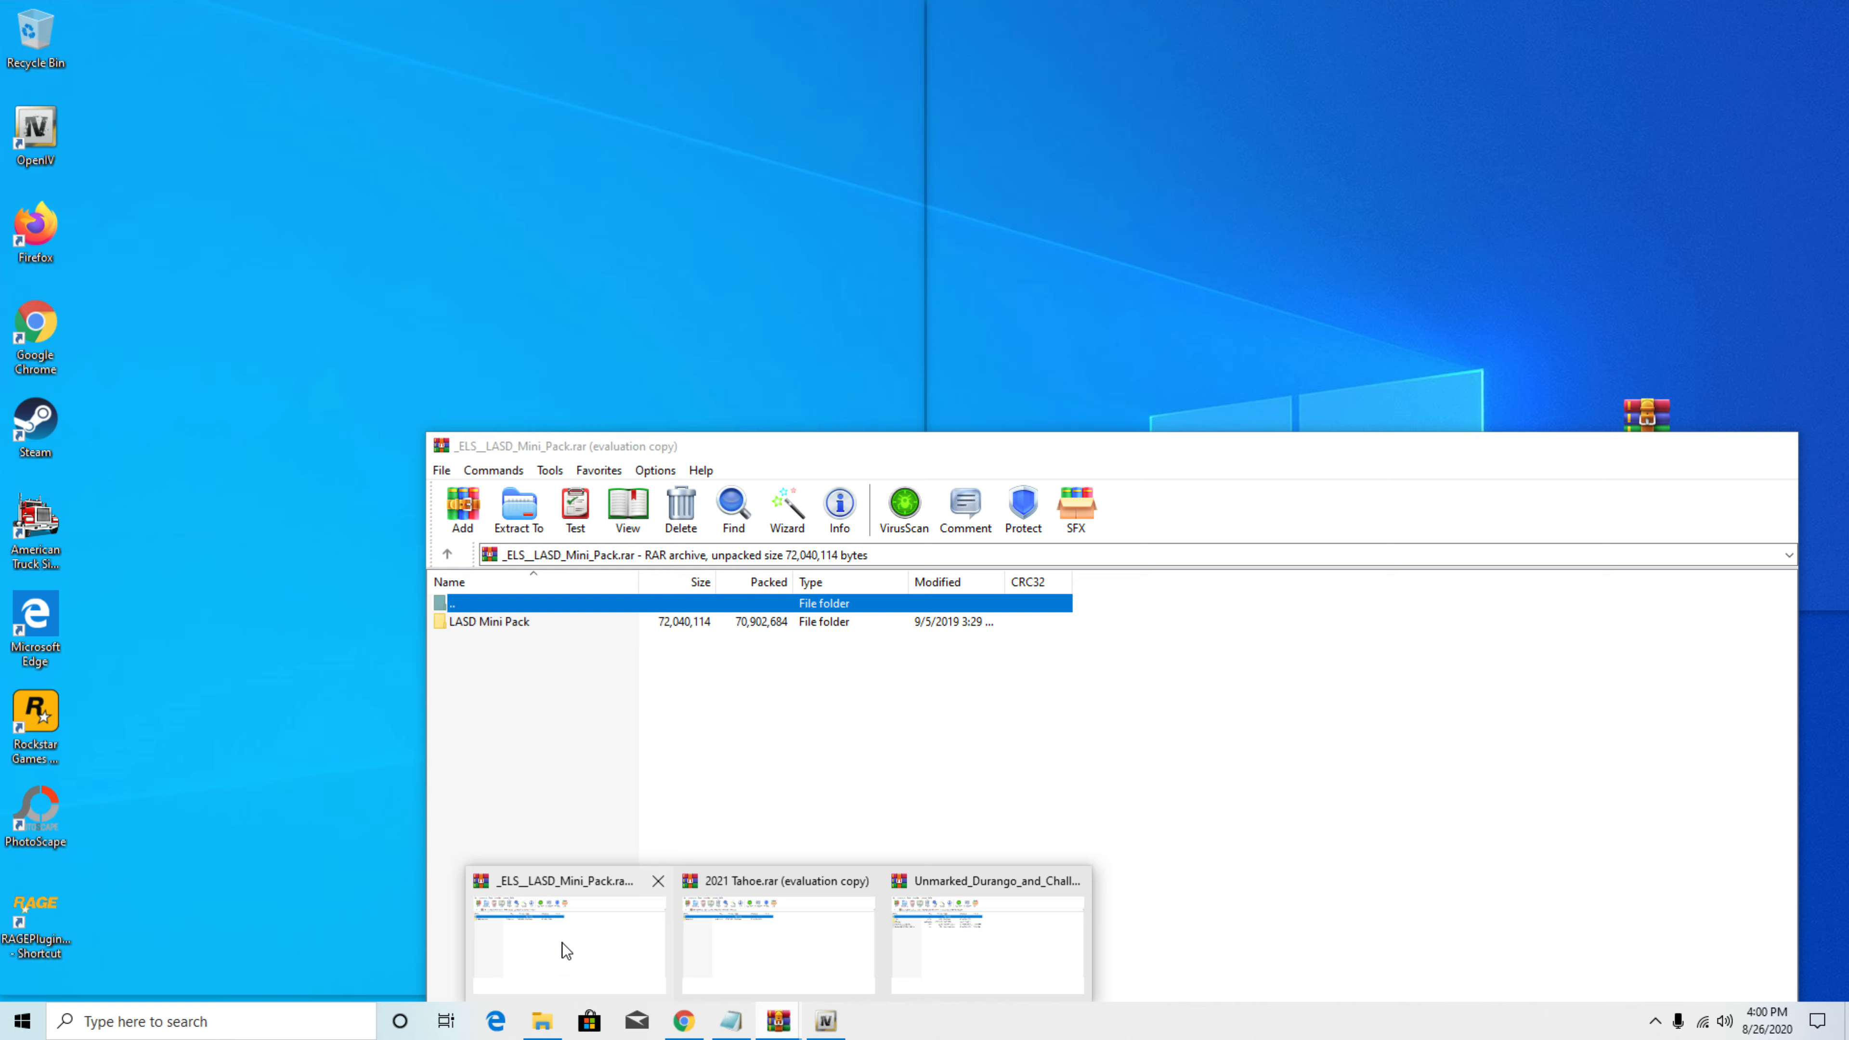
{"action": "left_click", "coordinate": [564, 945]}
{"action": "left_click_drag", "start_coordinate": [1118, 455], "coordinate": [1573, 477]}
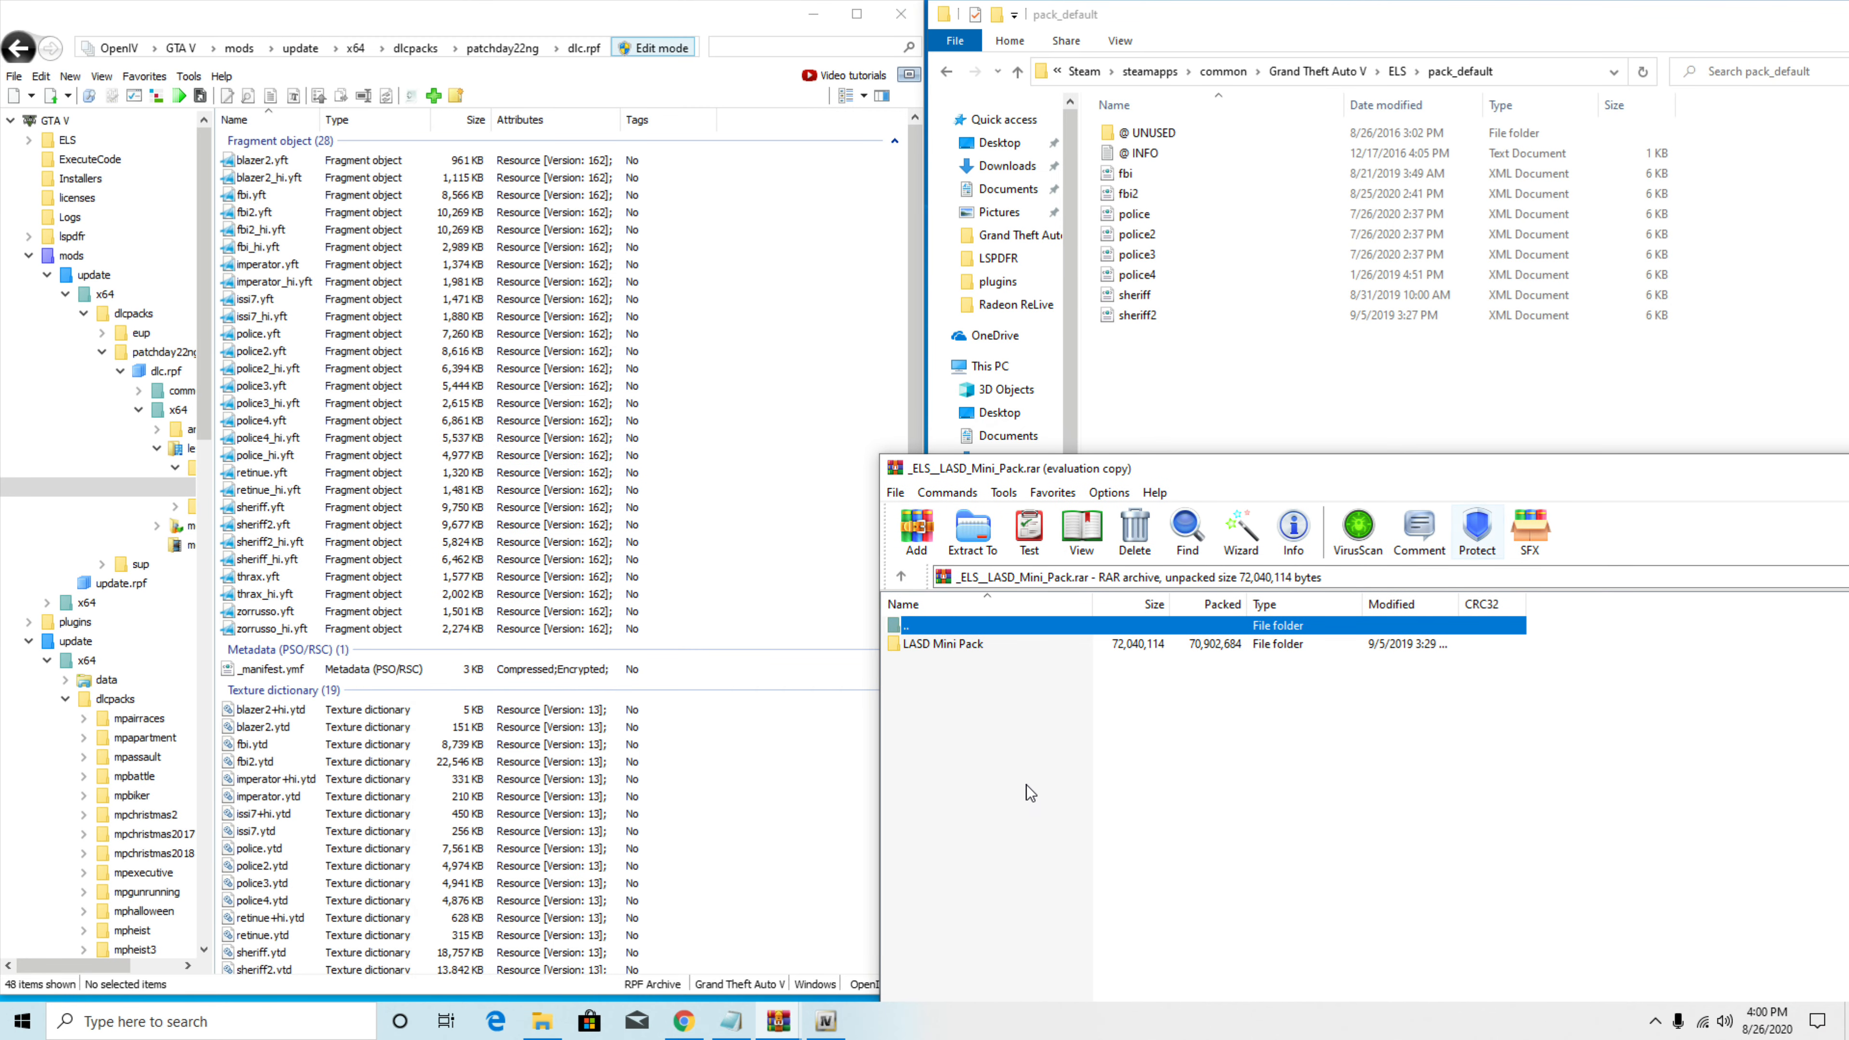
Step: Open LASD Mini Pack\Car Files\Crown Victoria in the archive and select sheriff.yft, sheriff.ytd and sheriff_hi.yft
{"action": "double_click", "coordinate": [957, 645]}
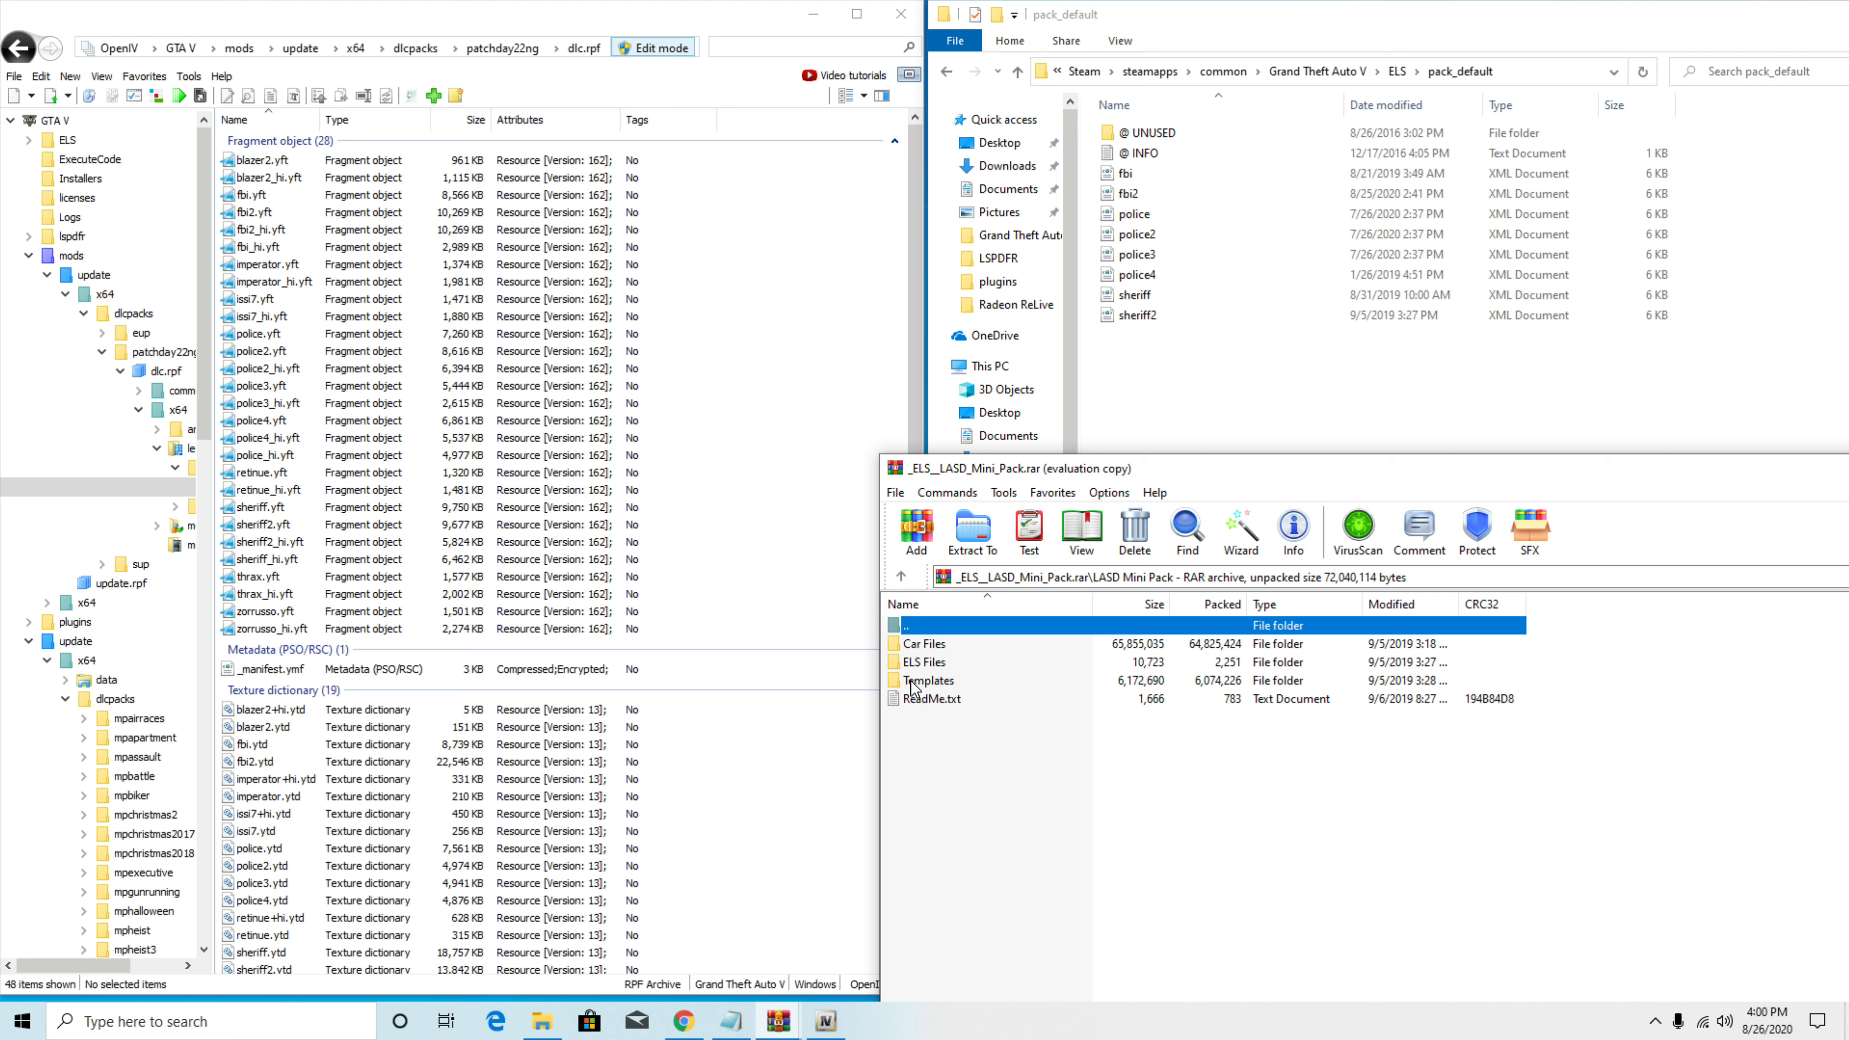
{"action": "left_click", "coordinate": [939, 648]}
{"action": "double_click", "coordinate": [939, 648]}
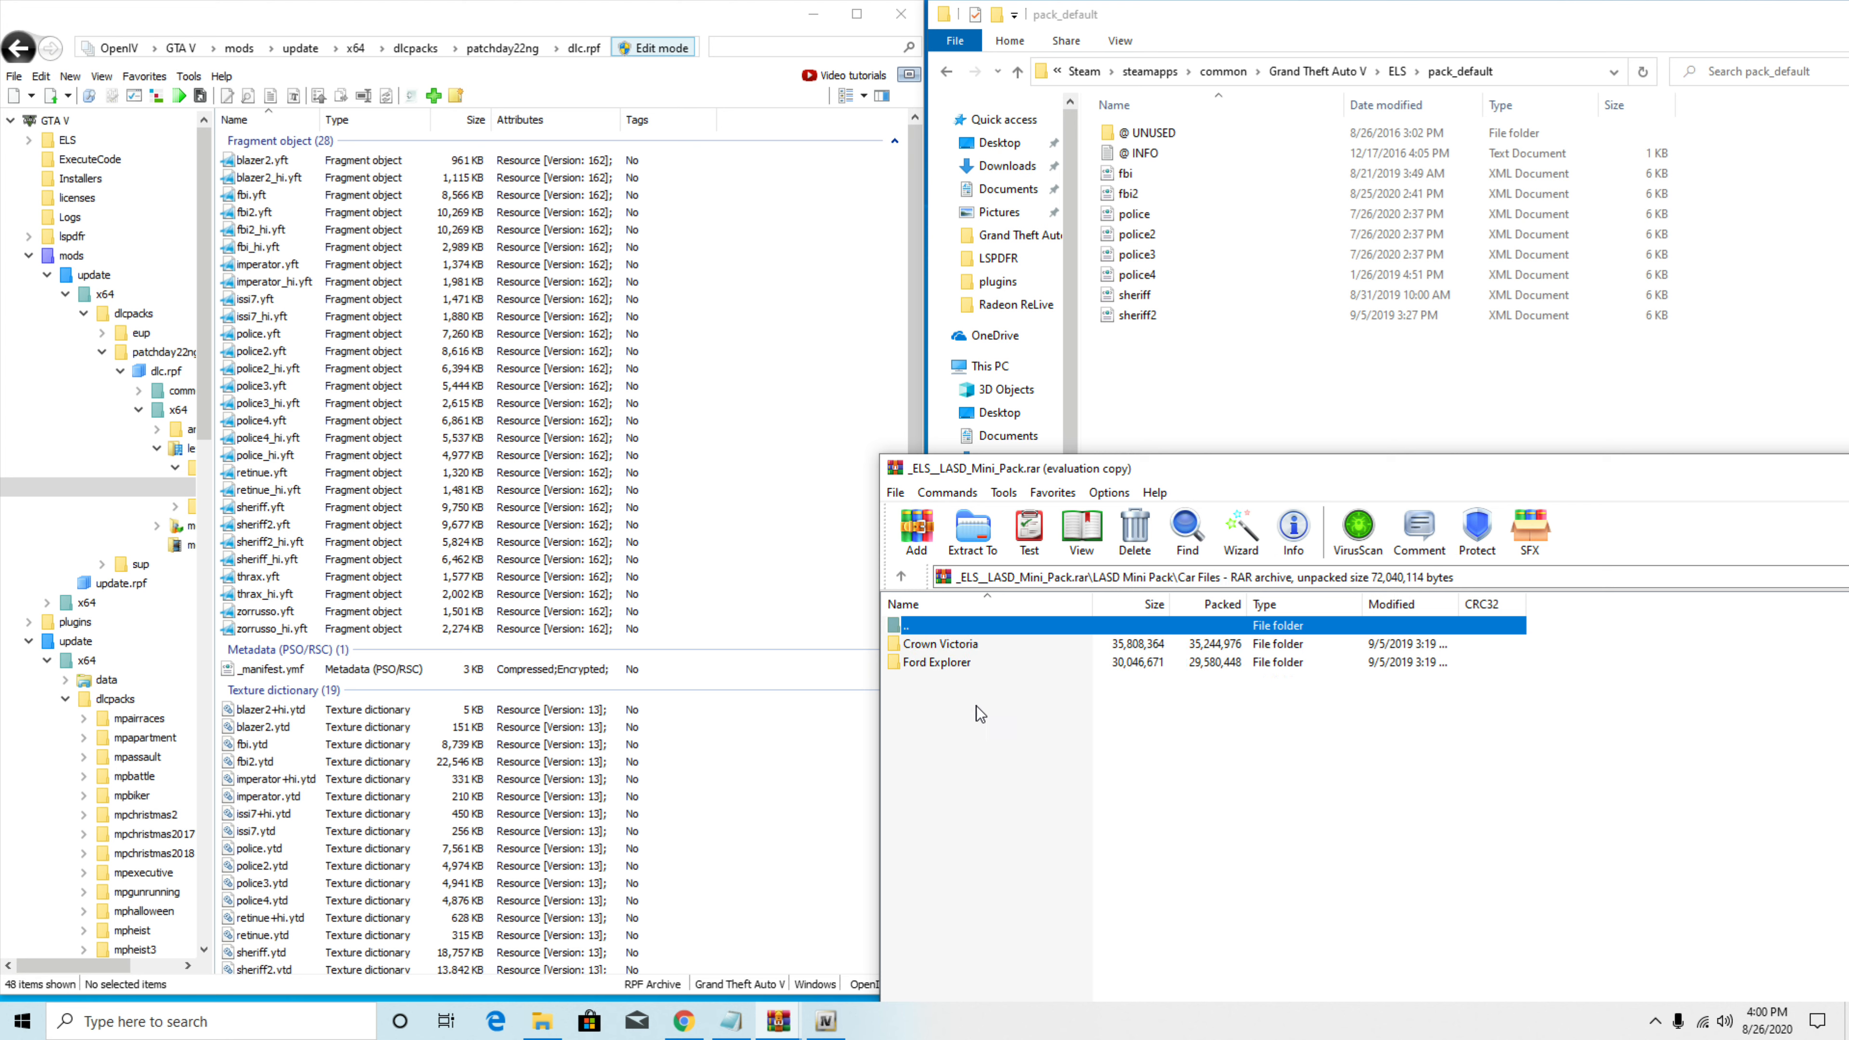
{"action": "double_click", "coordinate": [959, 648]}
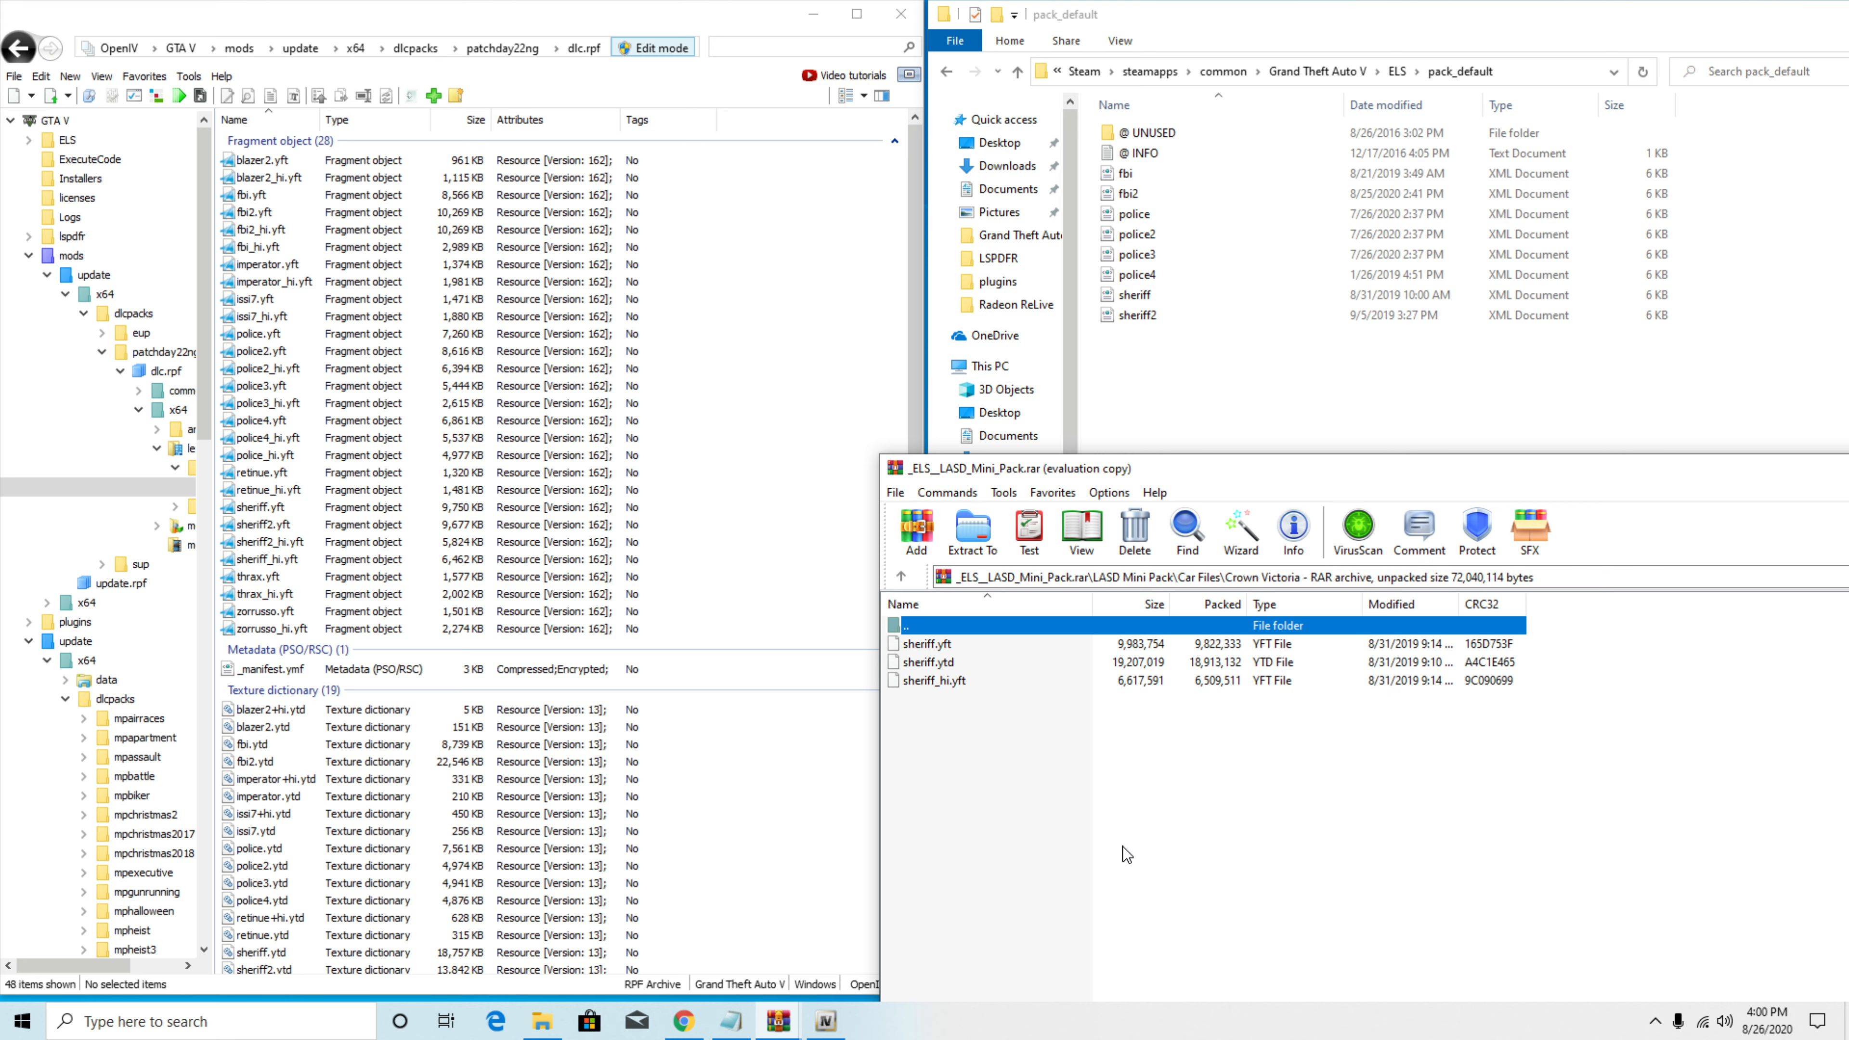
{"action": "left_click_drag", "start_coordinate": [928, 726], "coordinate": [925, 650]}
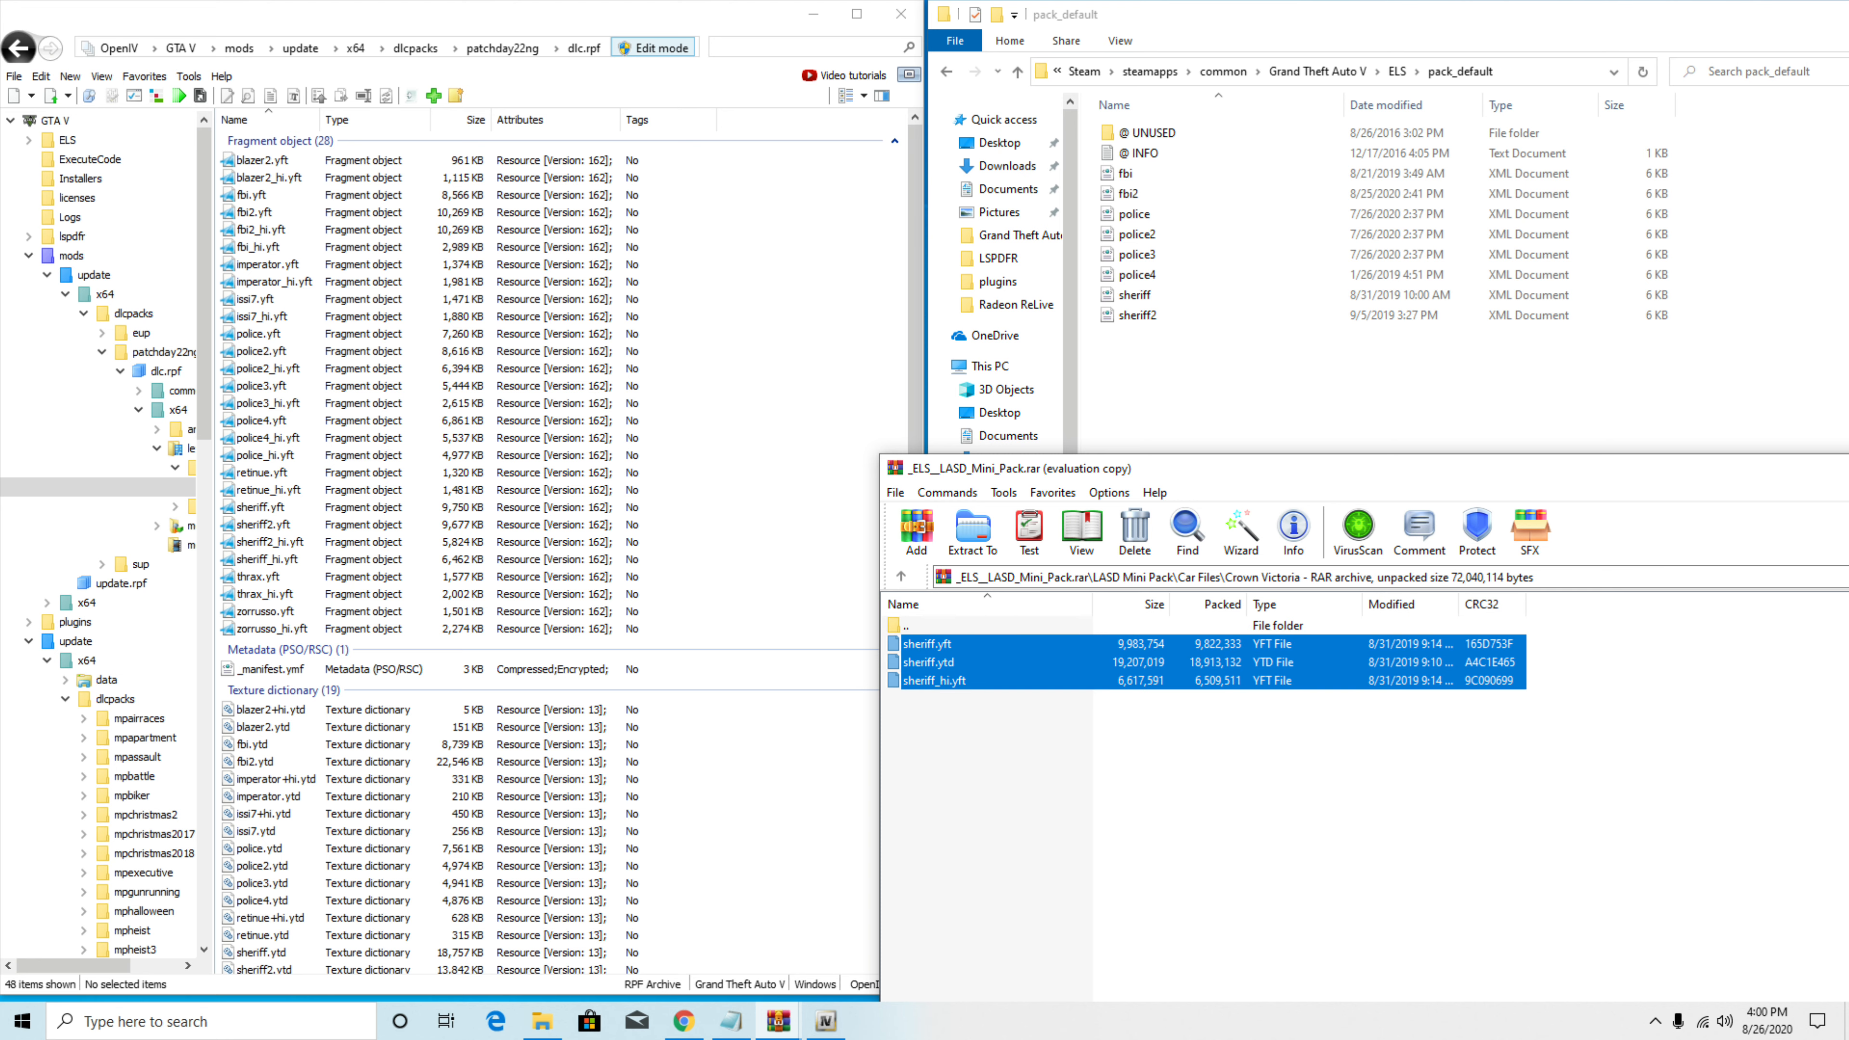
Step: Open the Ford Explorer folder under Car Files and select sheriff2.yft, sheriff2.ytd and sheriff2_hi.yft
{"action": "left_click", "coordinate": [903, 579]}
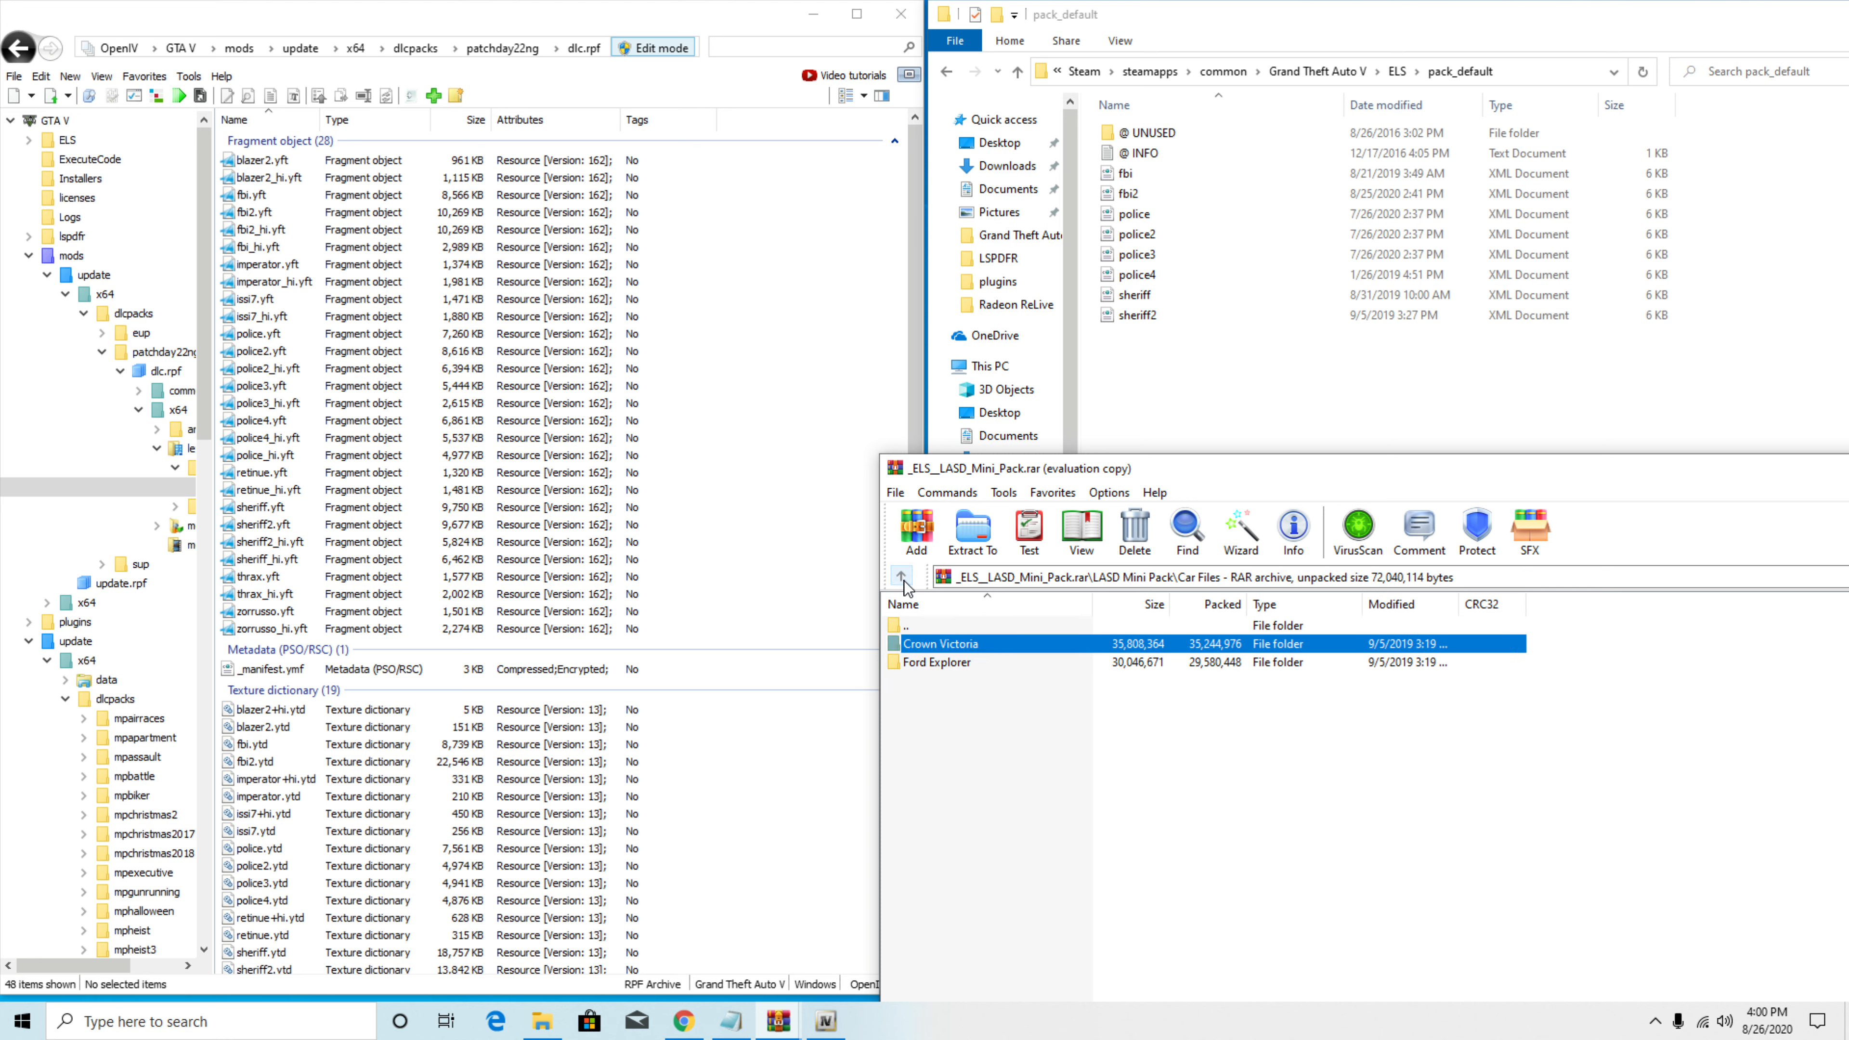
{"action": "double_click", "coordinate": [957, 664]}
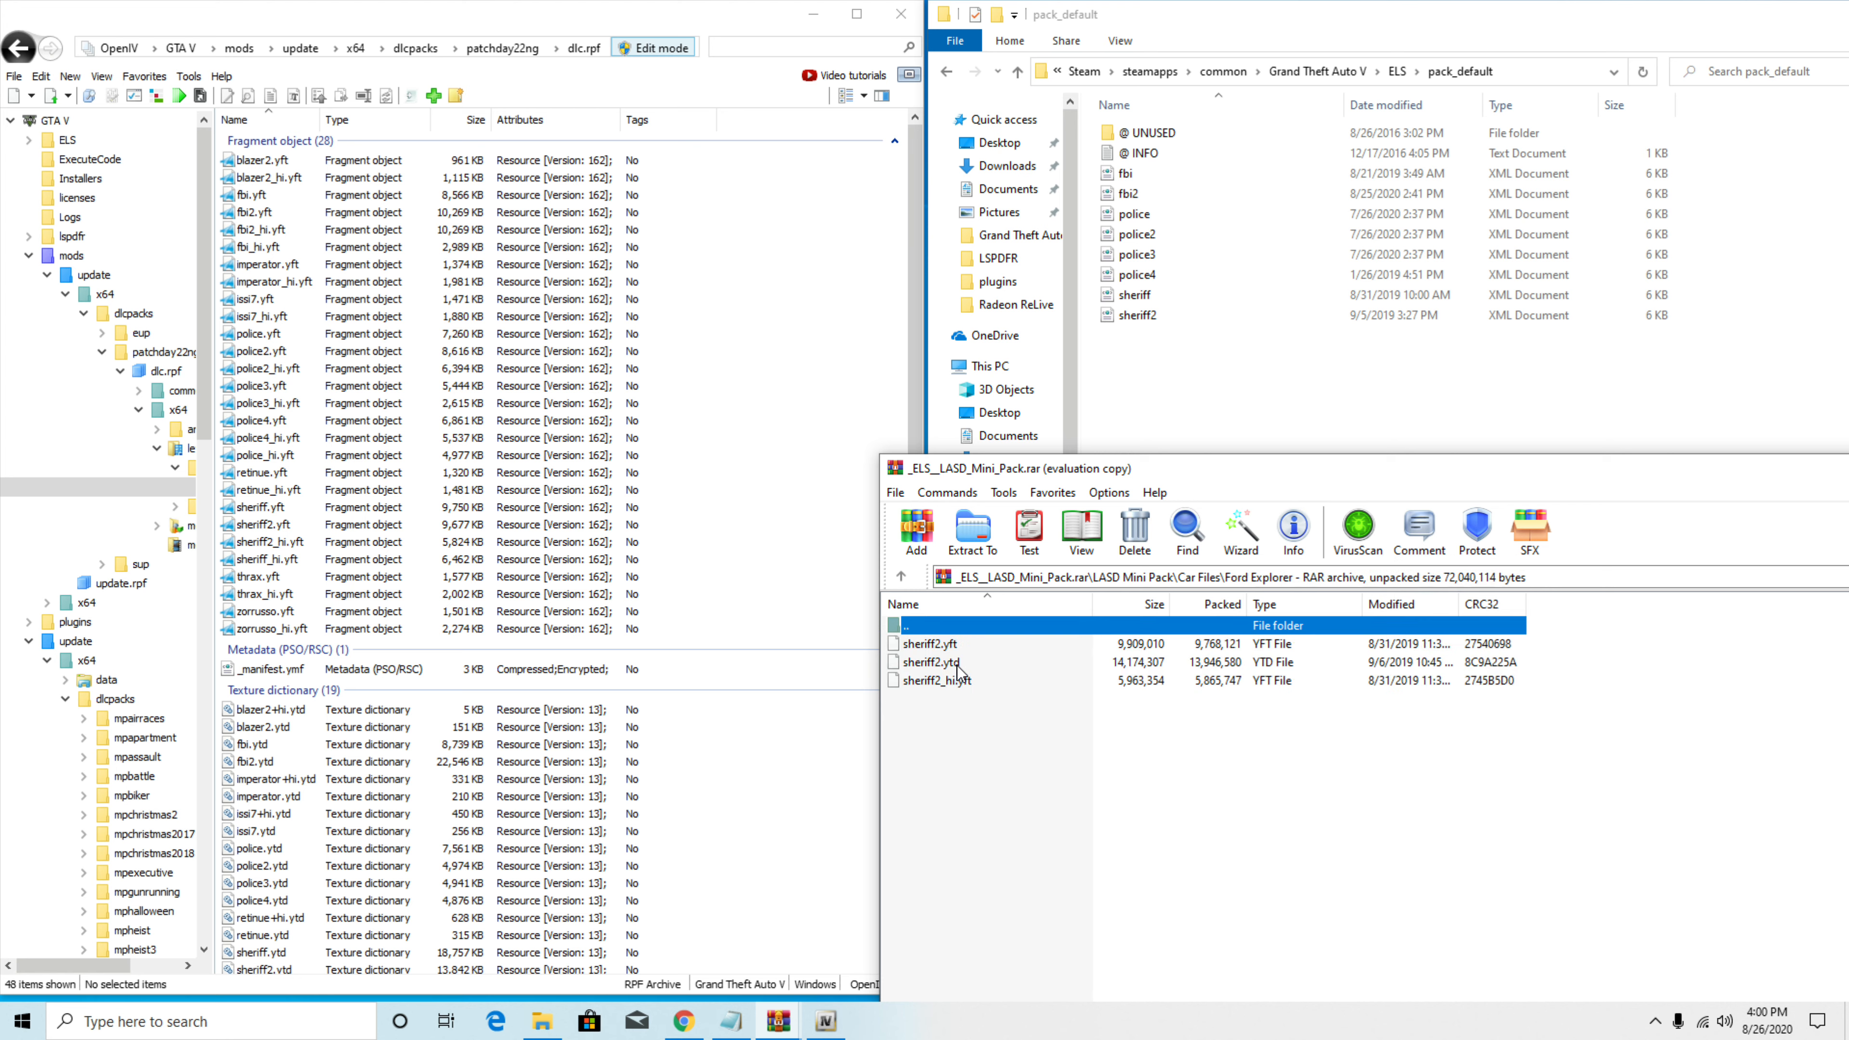
{"action": "left_click_drag", "start_coordinate": [930, 736], "coordinate": [922, 656]}
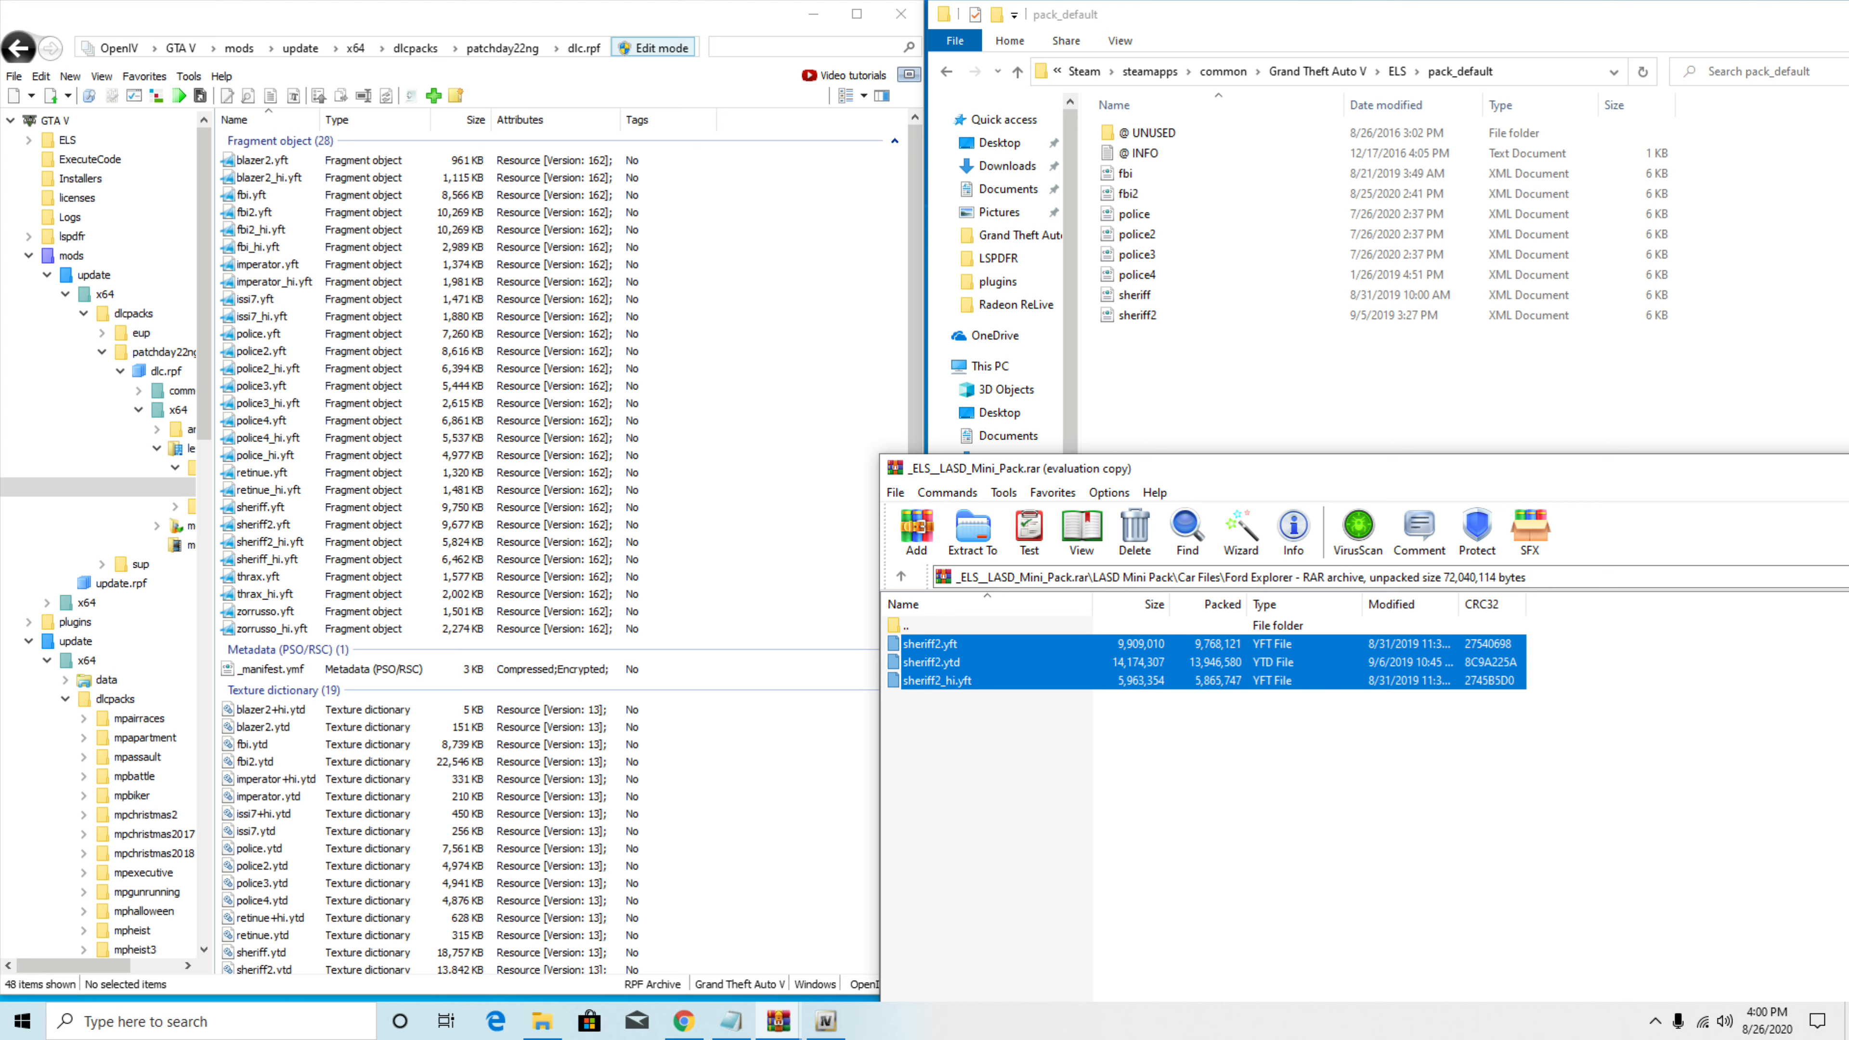
{"action": "left_click_drag", "start_coordinate": [923, 645], "coordinate": [914, 655]}
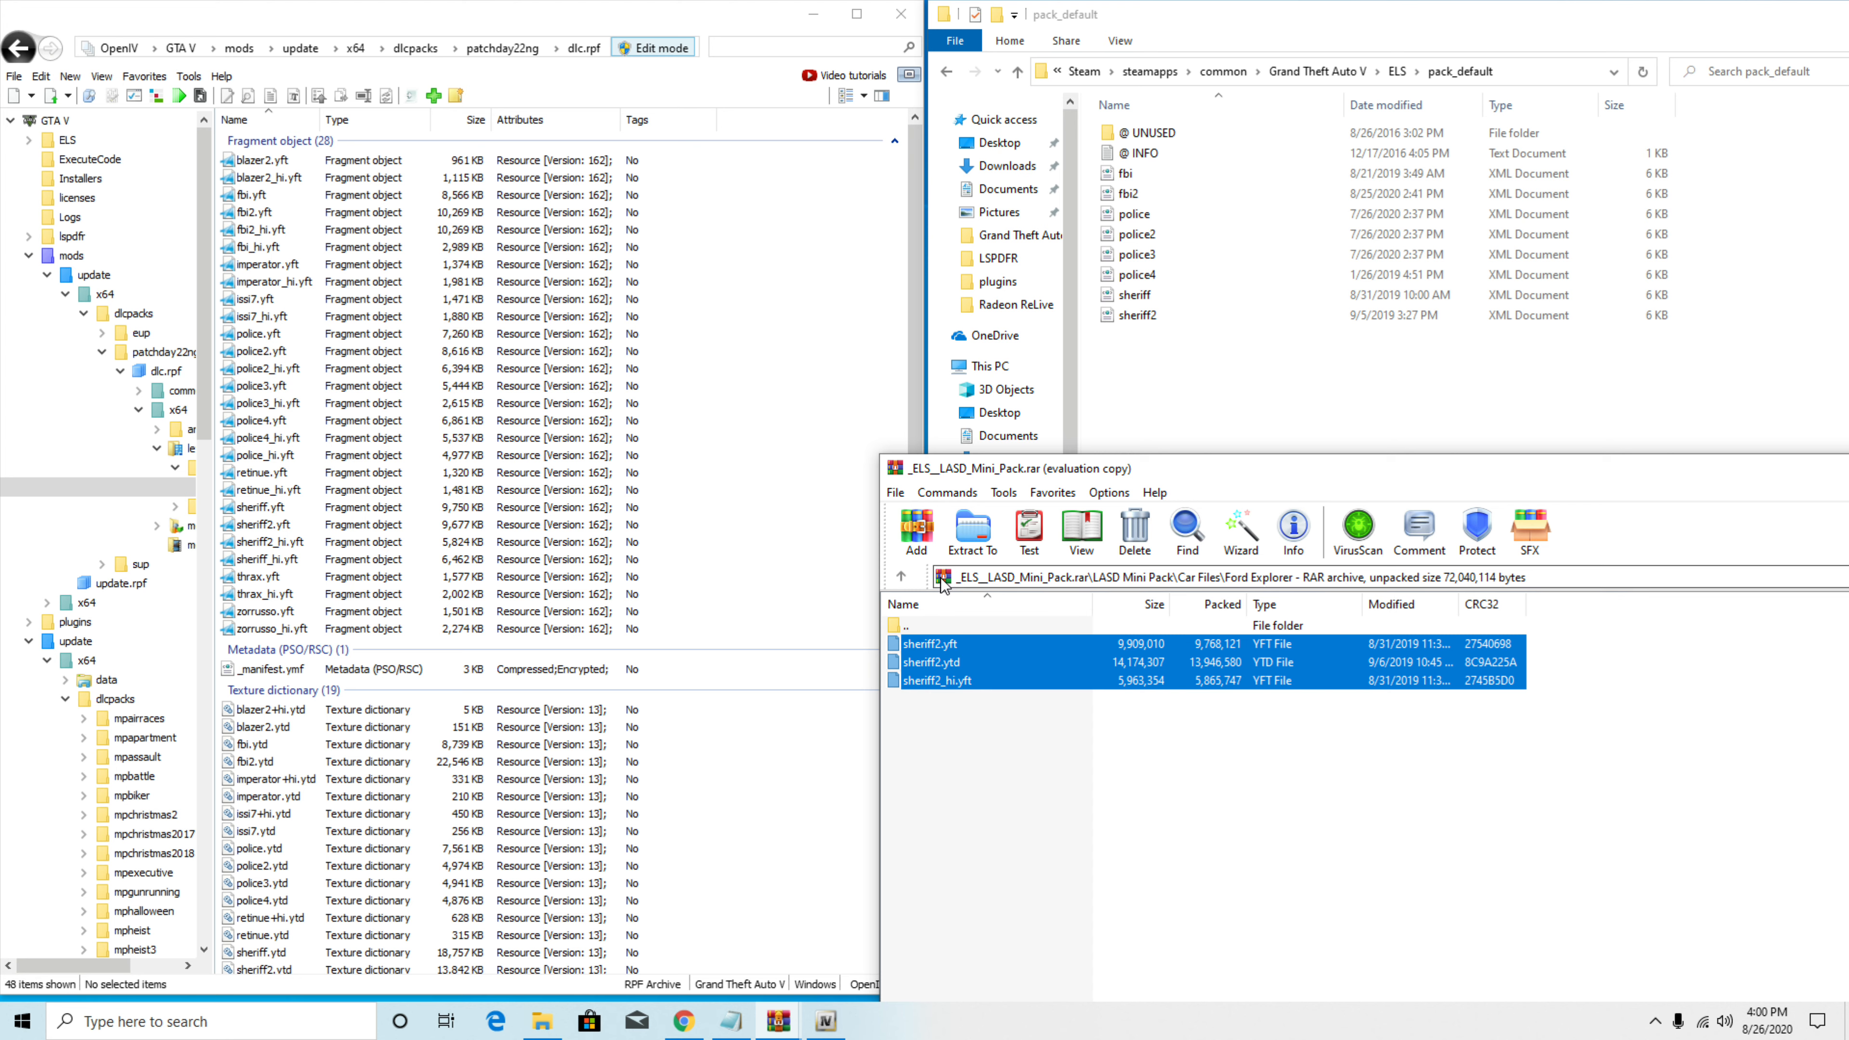
Step: Open the pack's ELS Files folder, select sheriff.xml and sheriff2.xml, and return to the LASD Mini Pack folder
{"action": "left_click", "coordinate": [902, 576]}
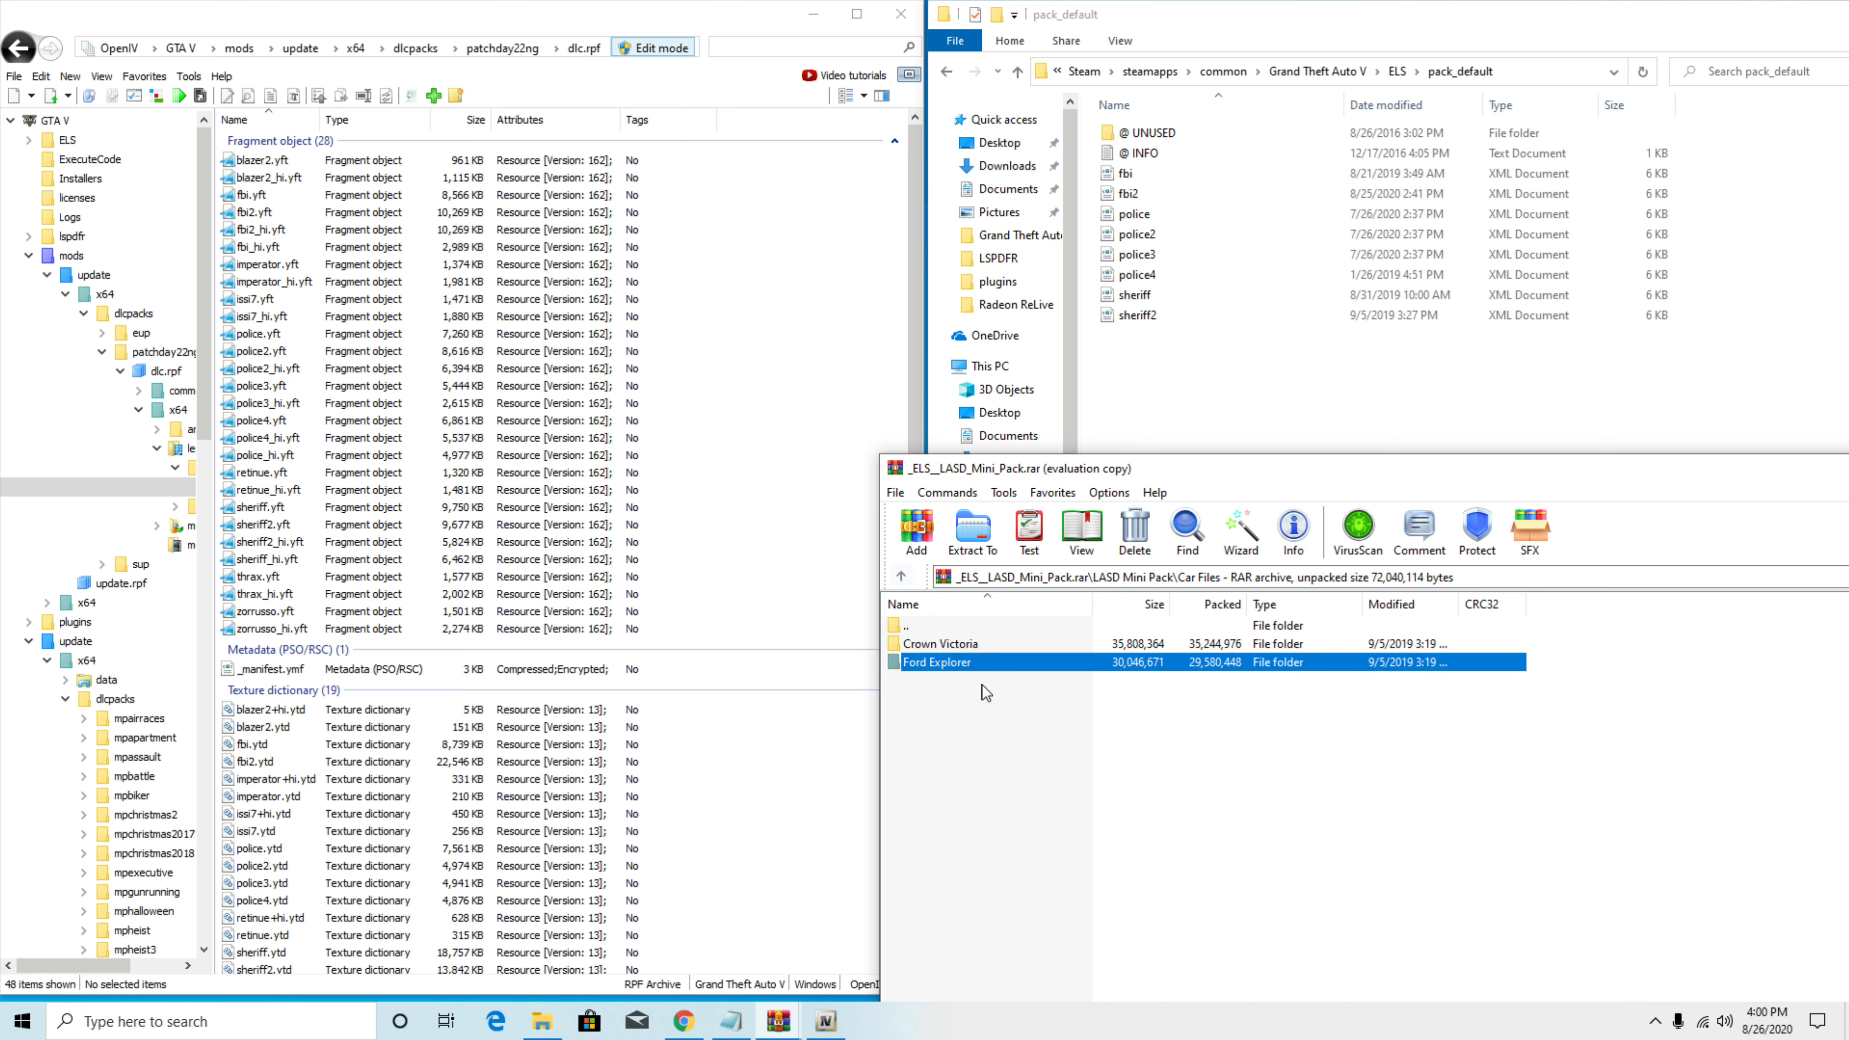
{"action": "left_click", "coordinate": [910, 582]}
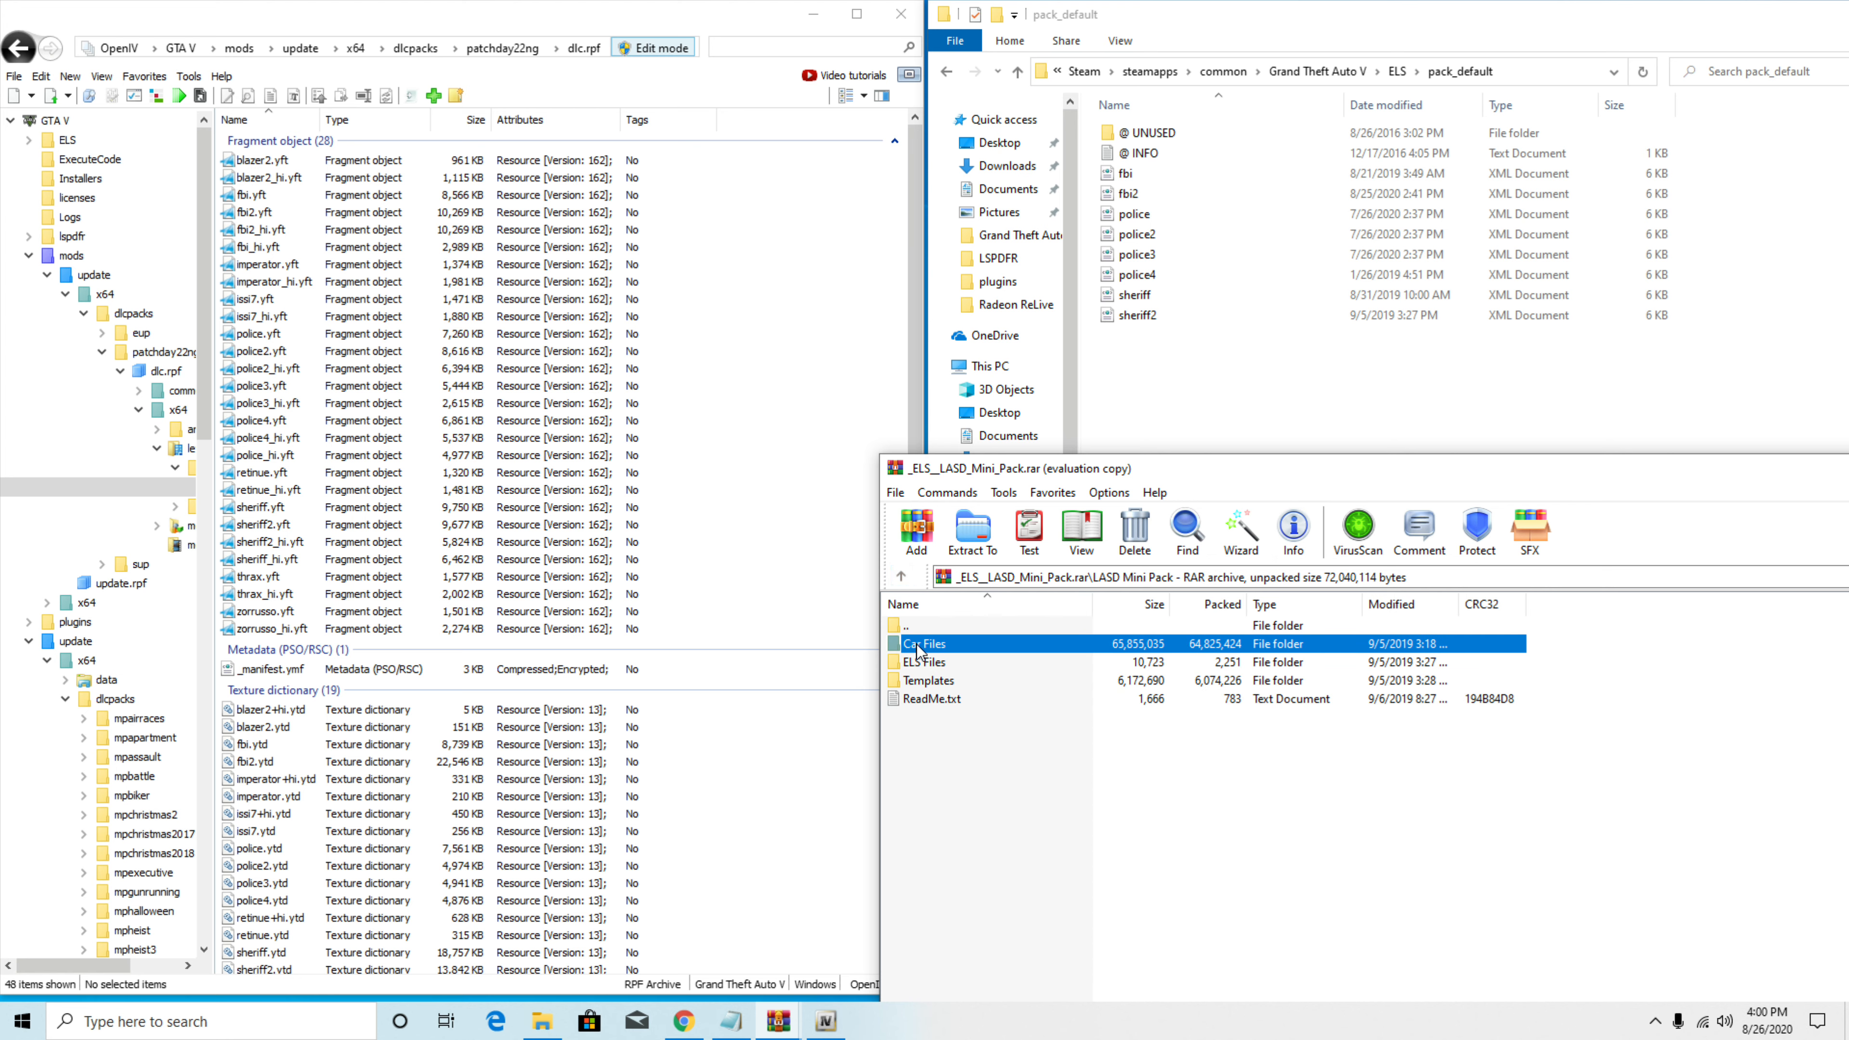
{"action": "double_click", "coordinate": [915, 662]}
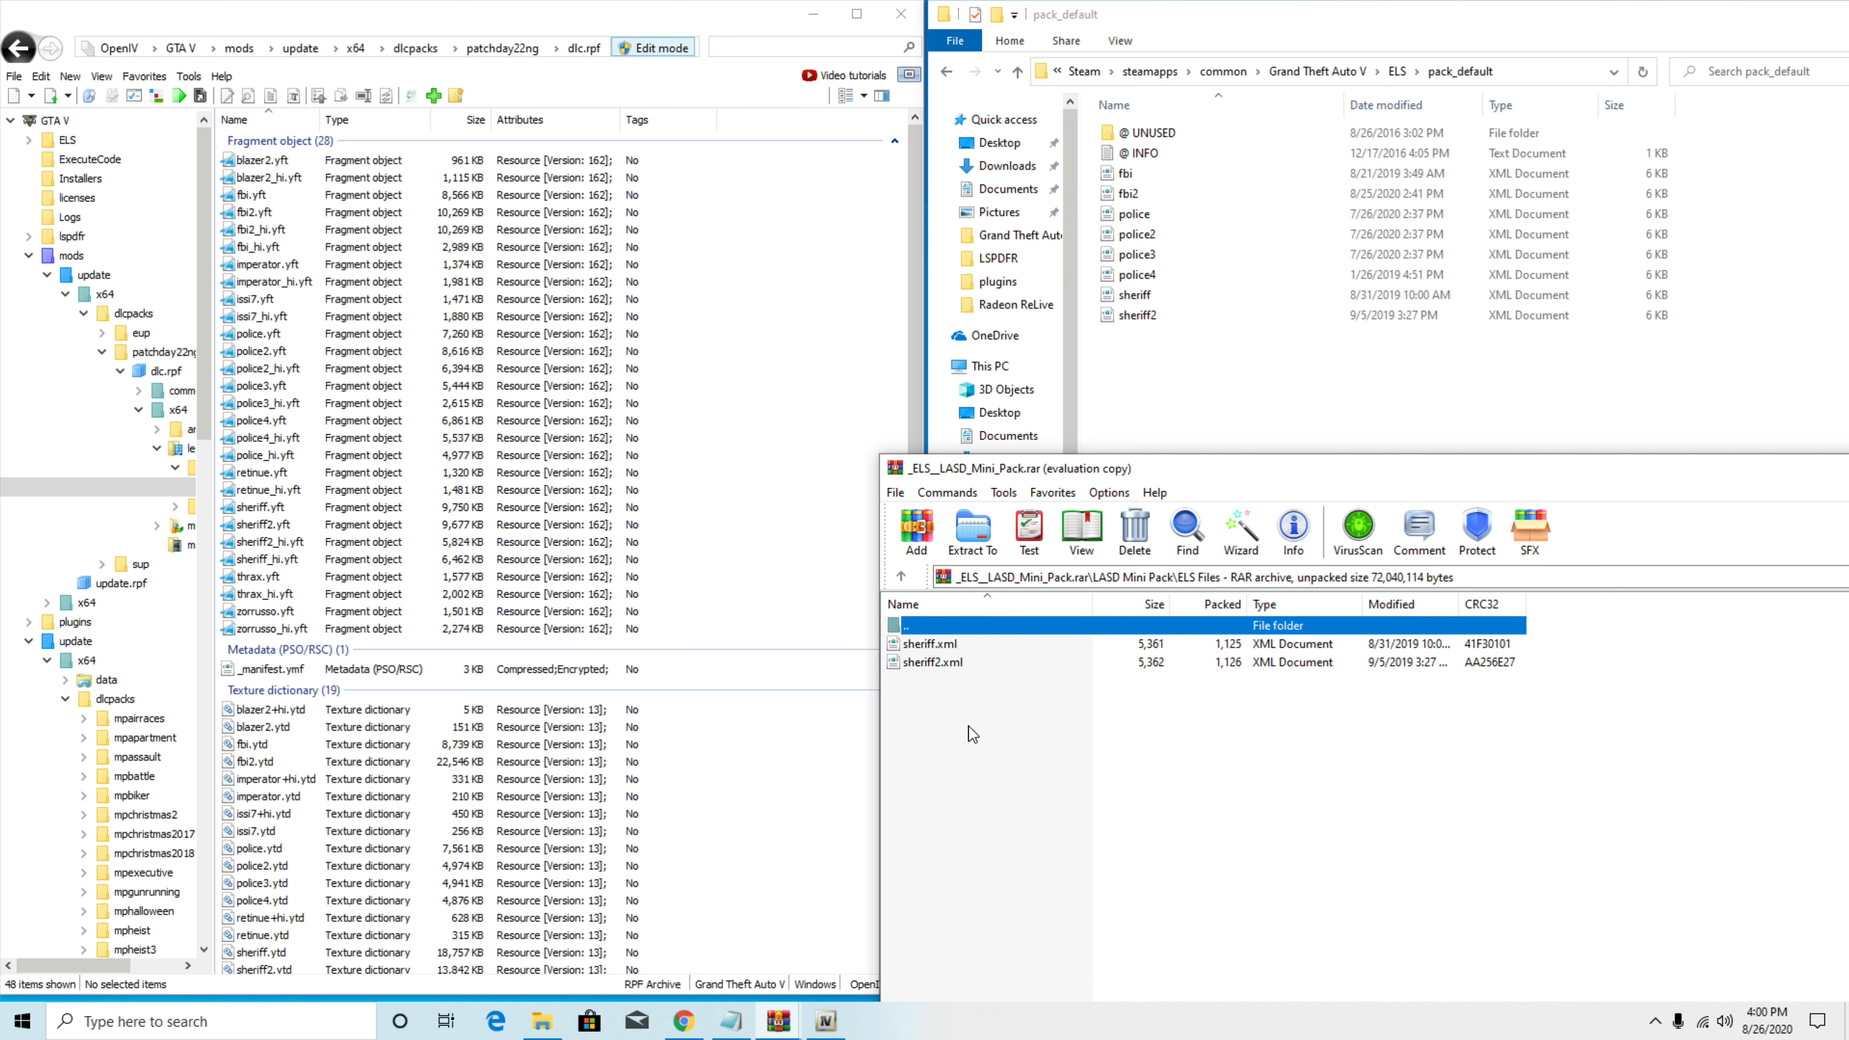
{"action": "left_click_drag", "start_coordinate": [946, 692], "coordinate": [945, 641]}
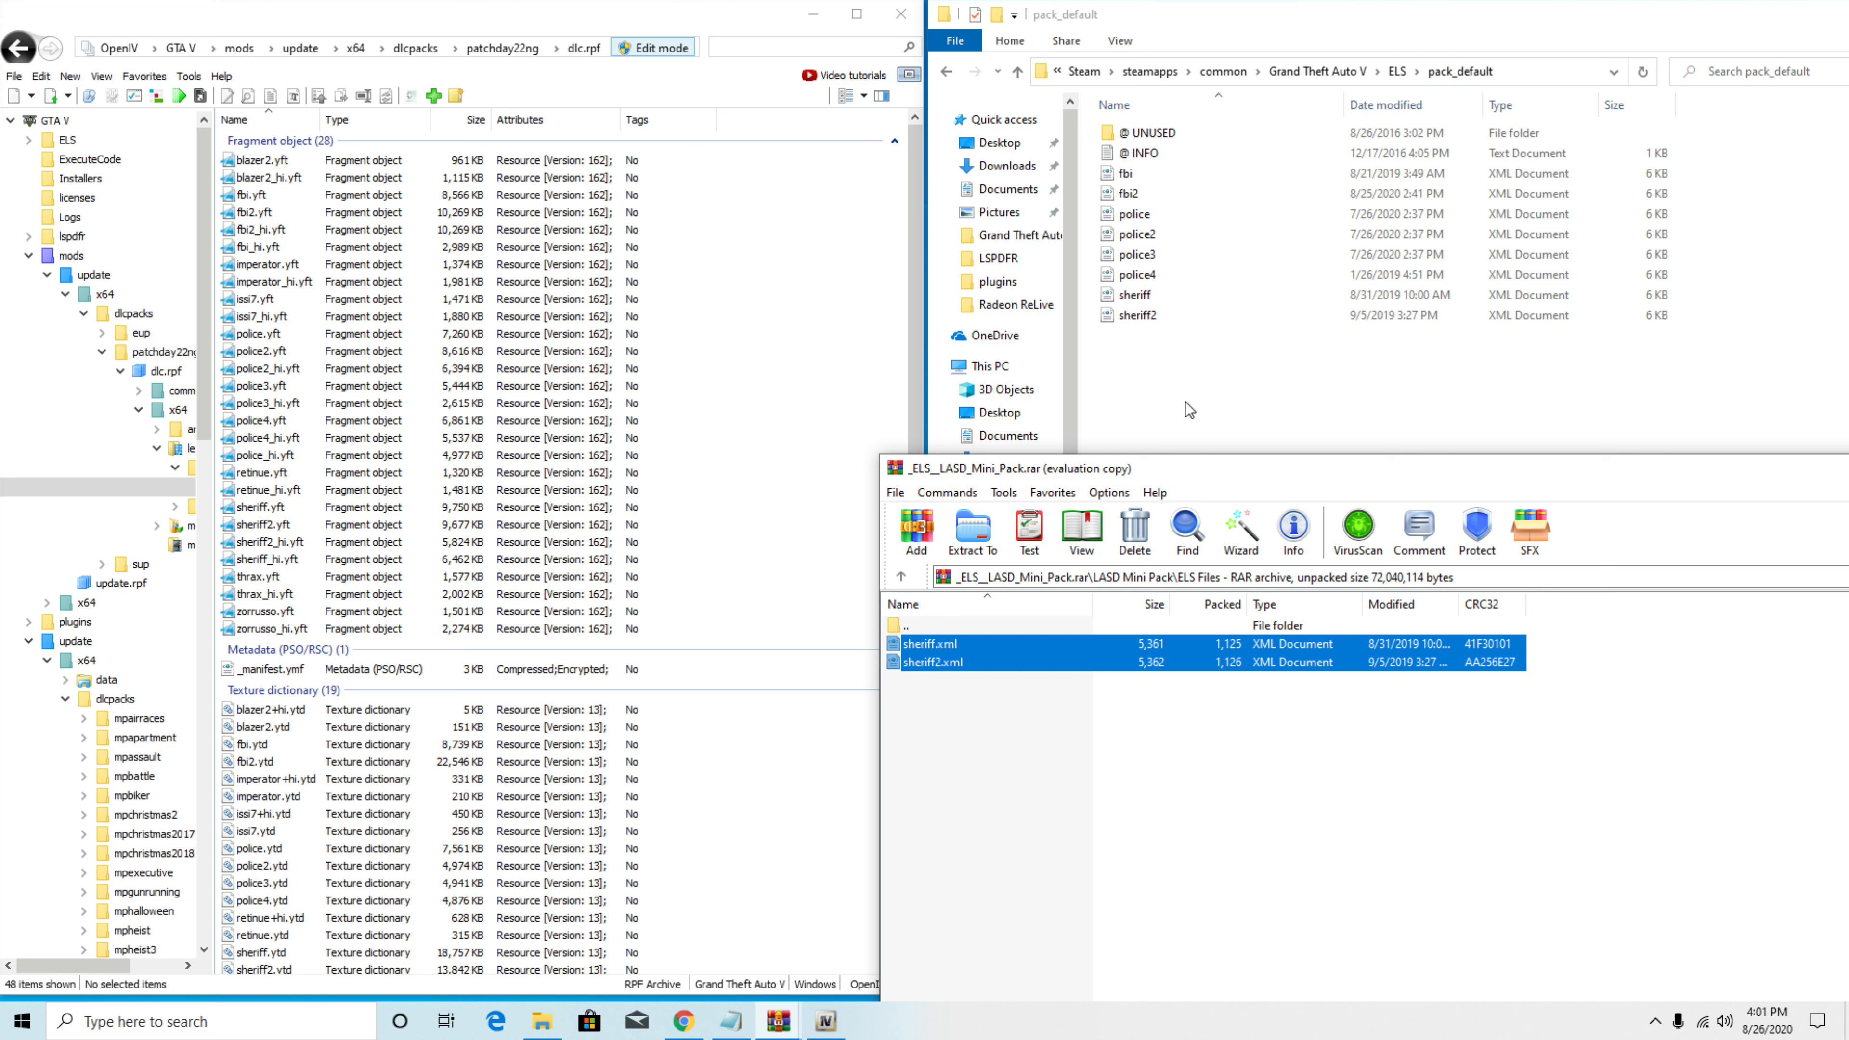
{"action": "left_click", "coordinate": [1019, 764]}
{"action": "left_click", "coordinate": [902, 576]}
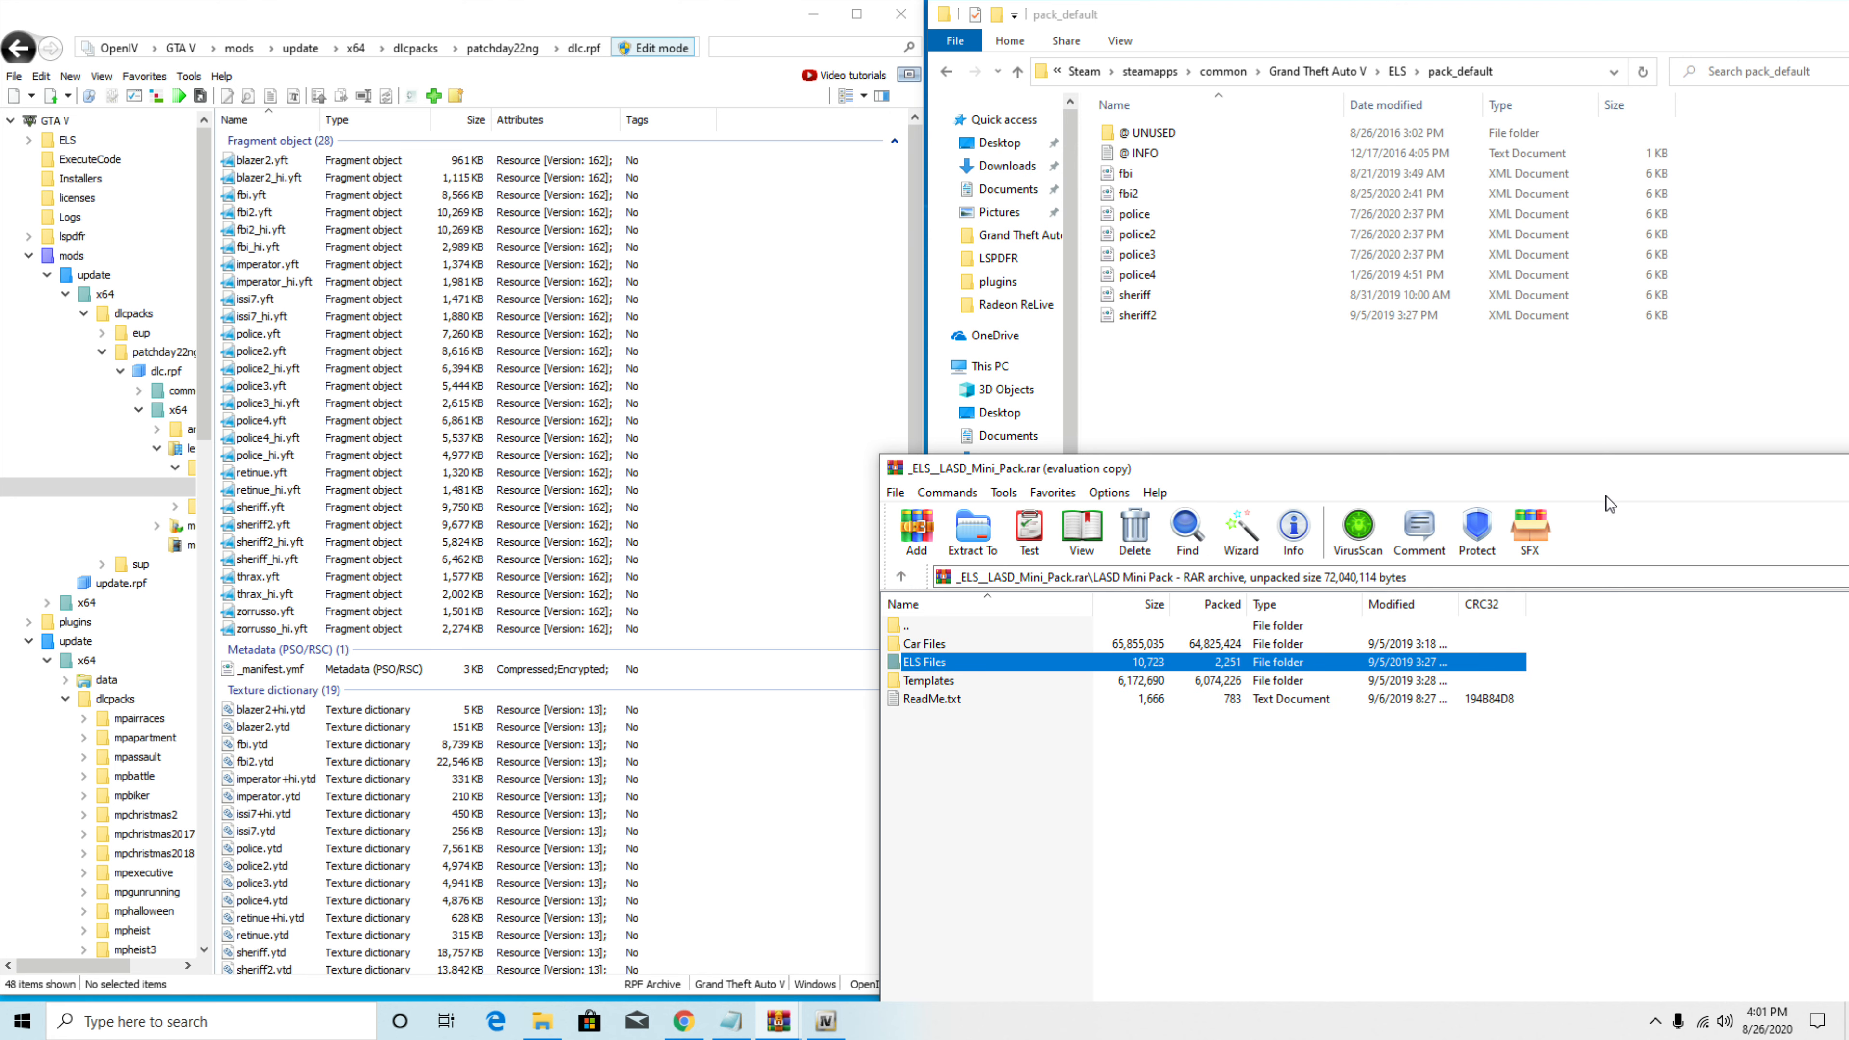
Step: Close the LASD Mini Pack archive, bring up 2021 Tahoe.rar and move its window clear of the vehicle and pack_default file lists
{"action": "left_click_drag", "start_coordinate": [1629, 472], "coordinate": [1114, 459]}
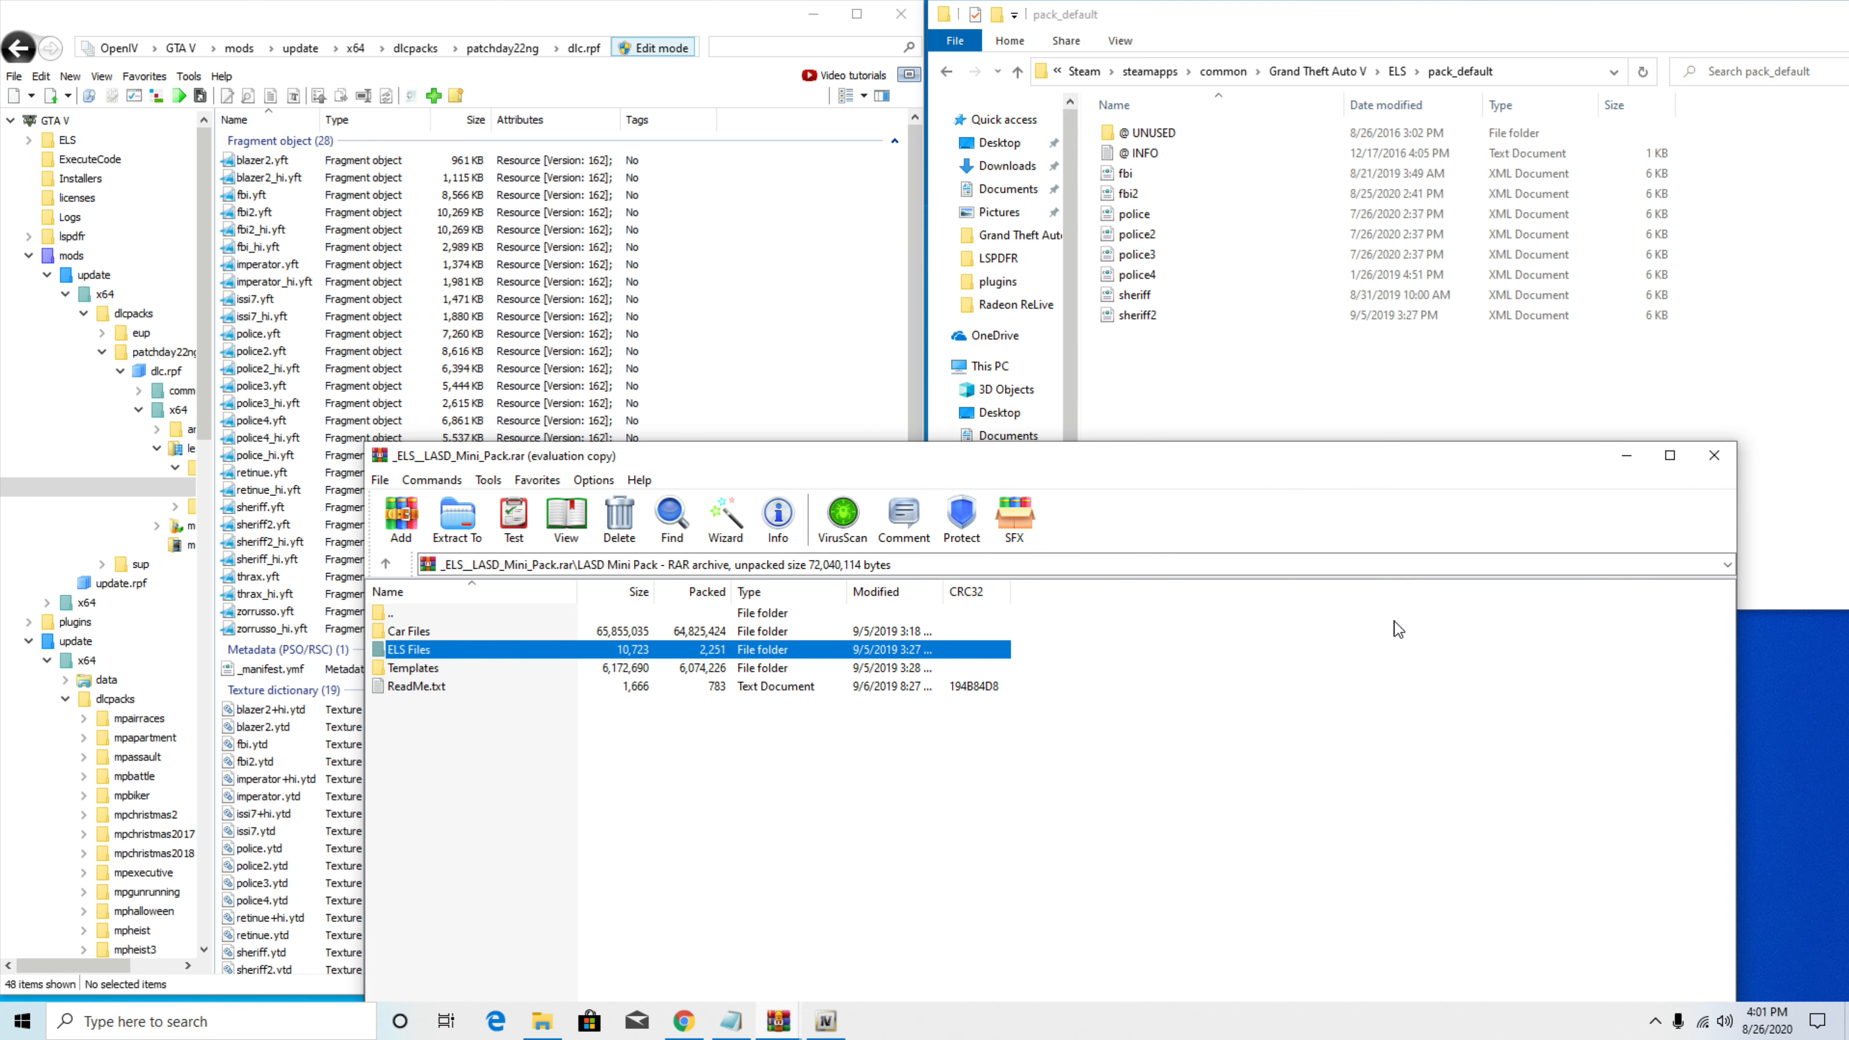
{"action": "left_click", "coordinate": [1711, 464]}
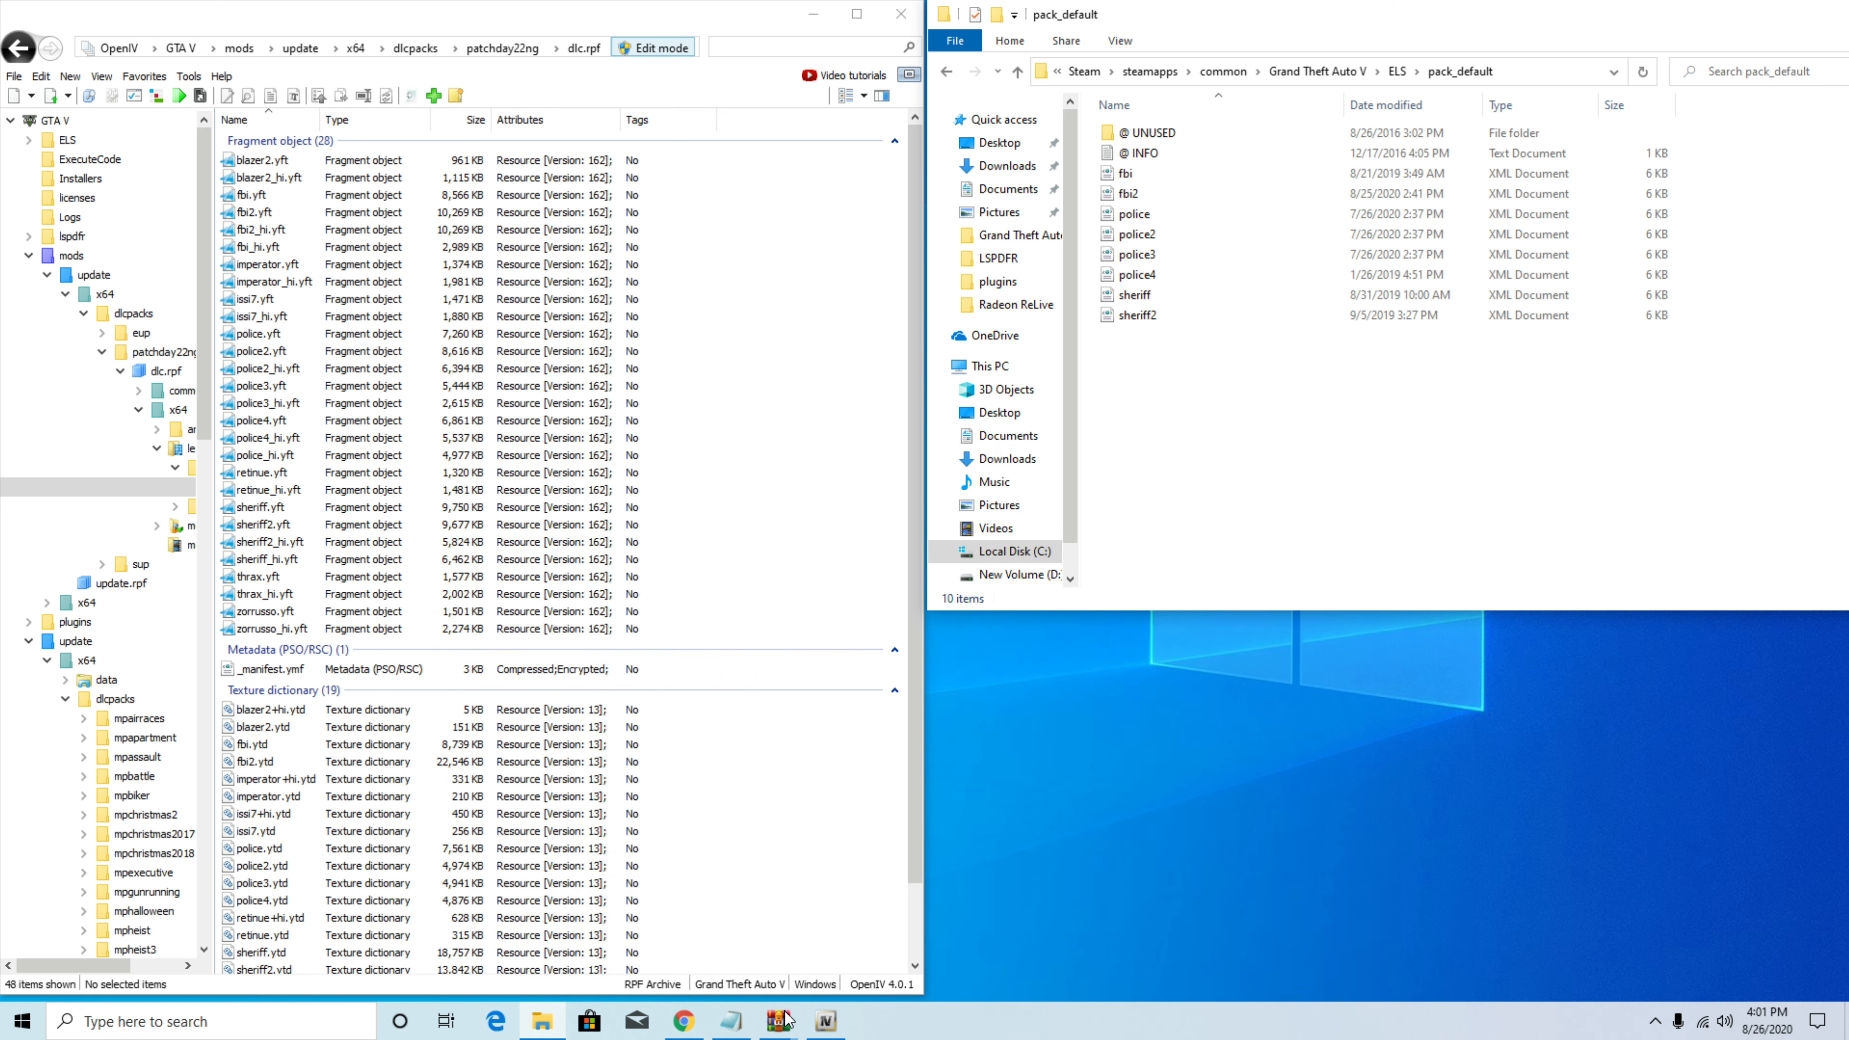
{"action": "mouse_move", "coordinate": [788, 1019]}
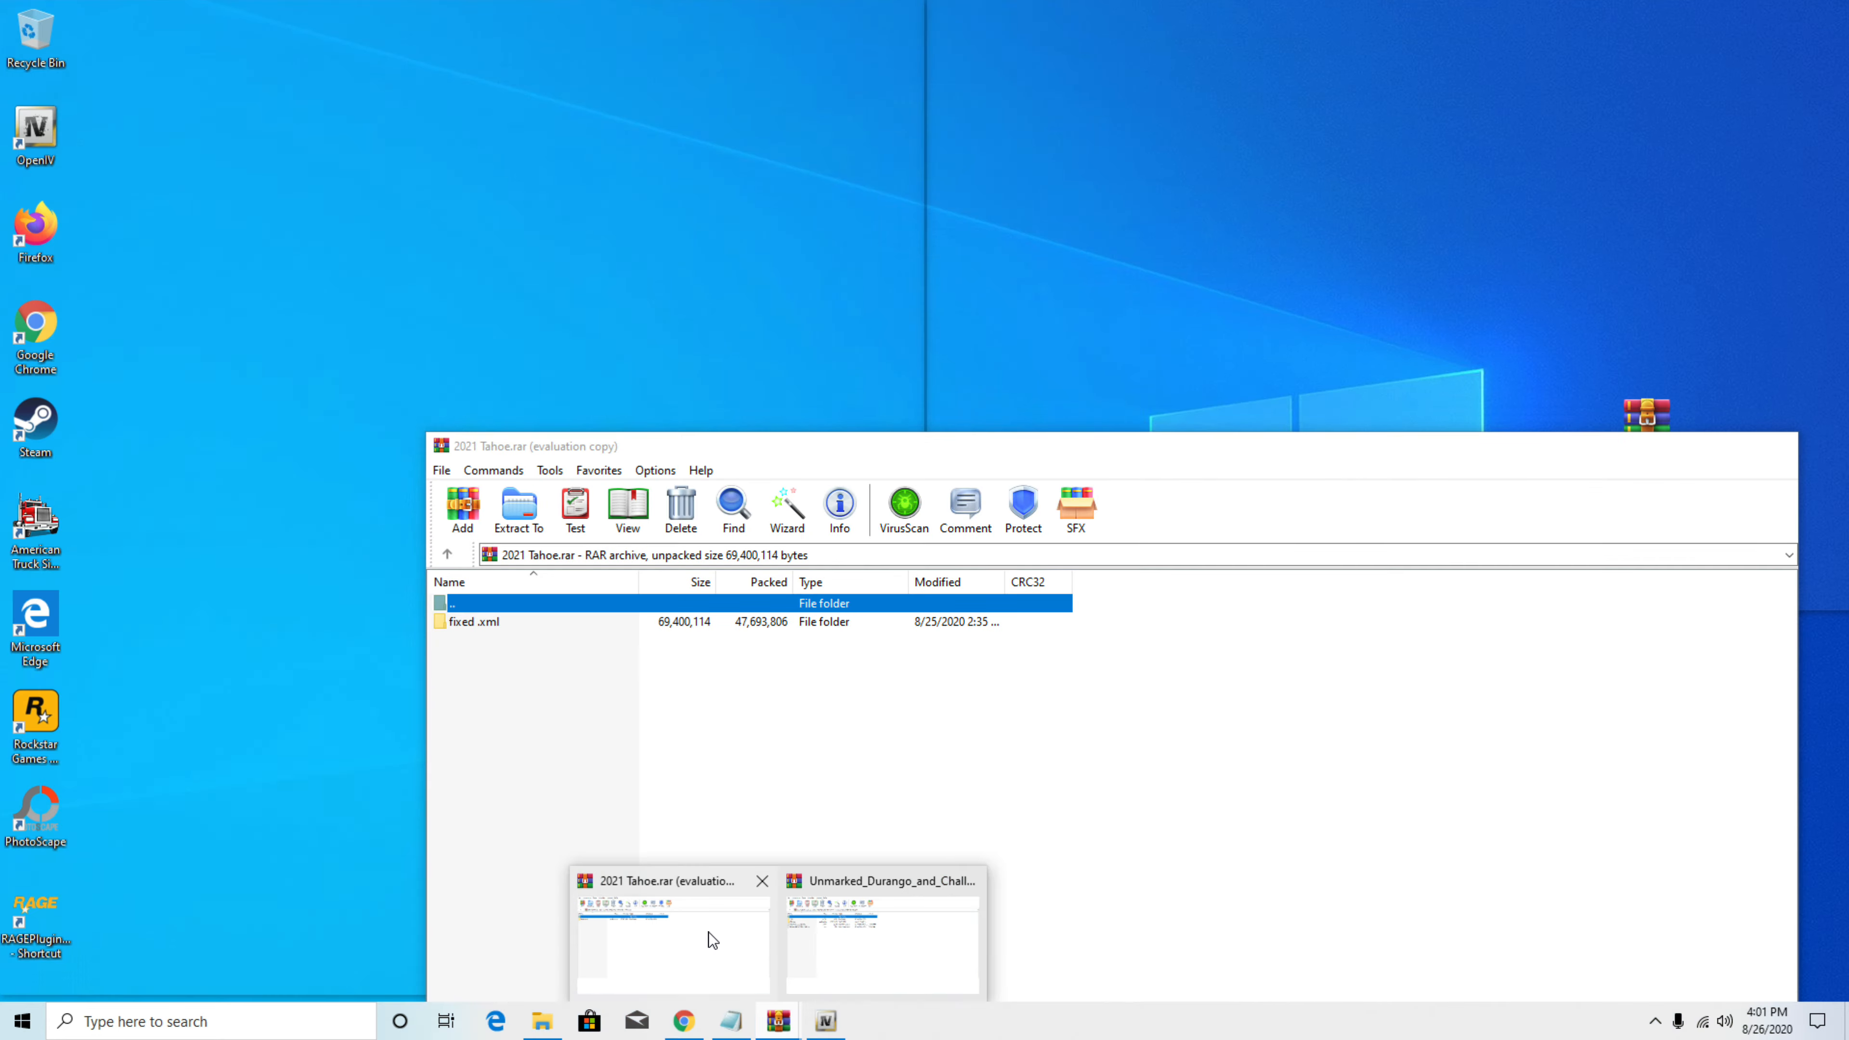
{"action": "left_click", "coordinate": [708, 932]}
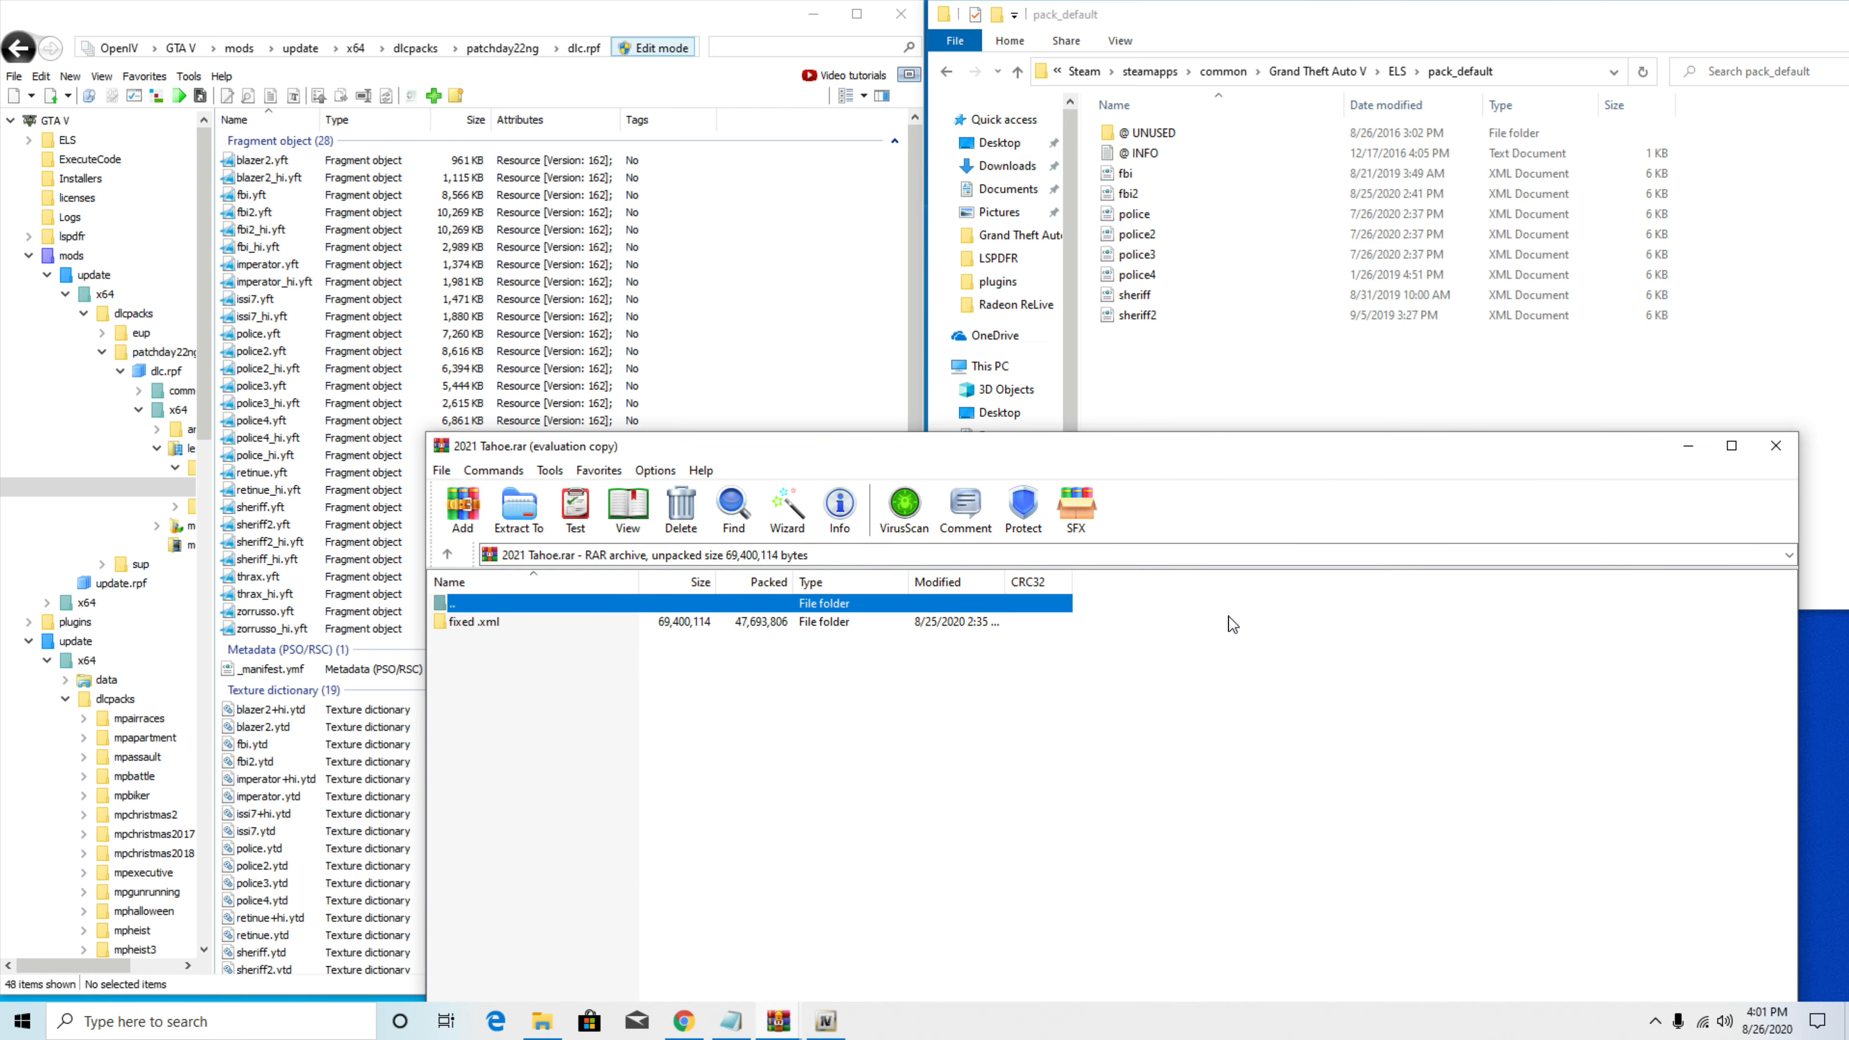
{"action": "left_click_drag", "start_coordinate": [1230, 451], "coordinate": [1735, 485]}
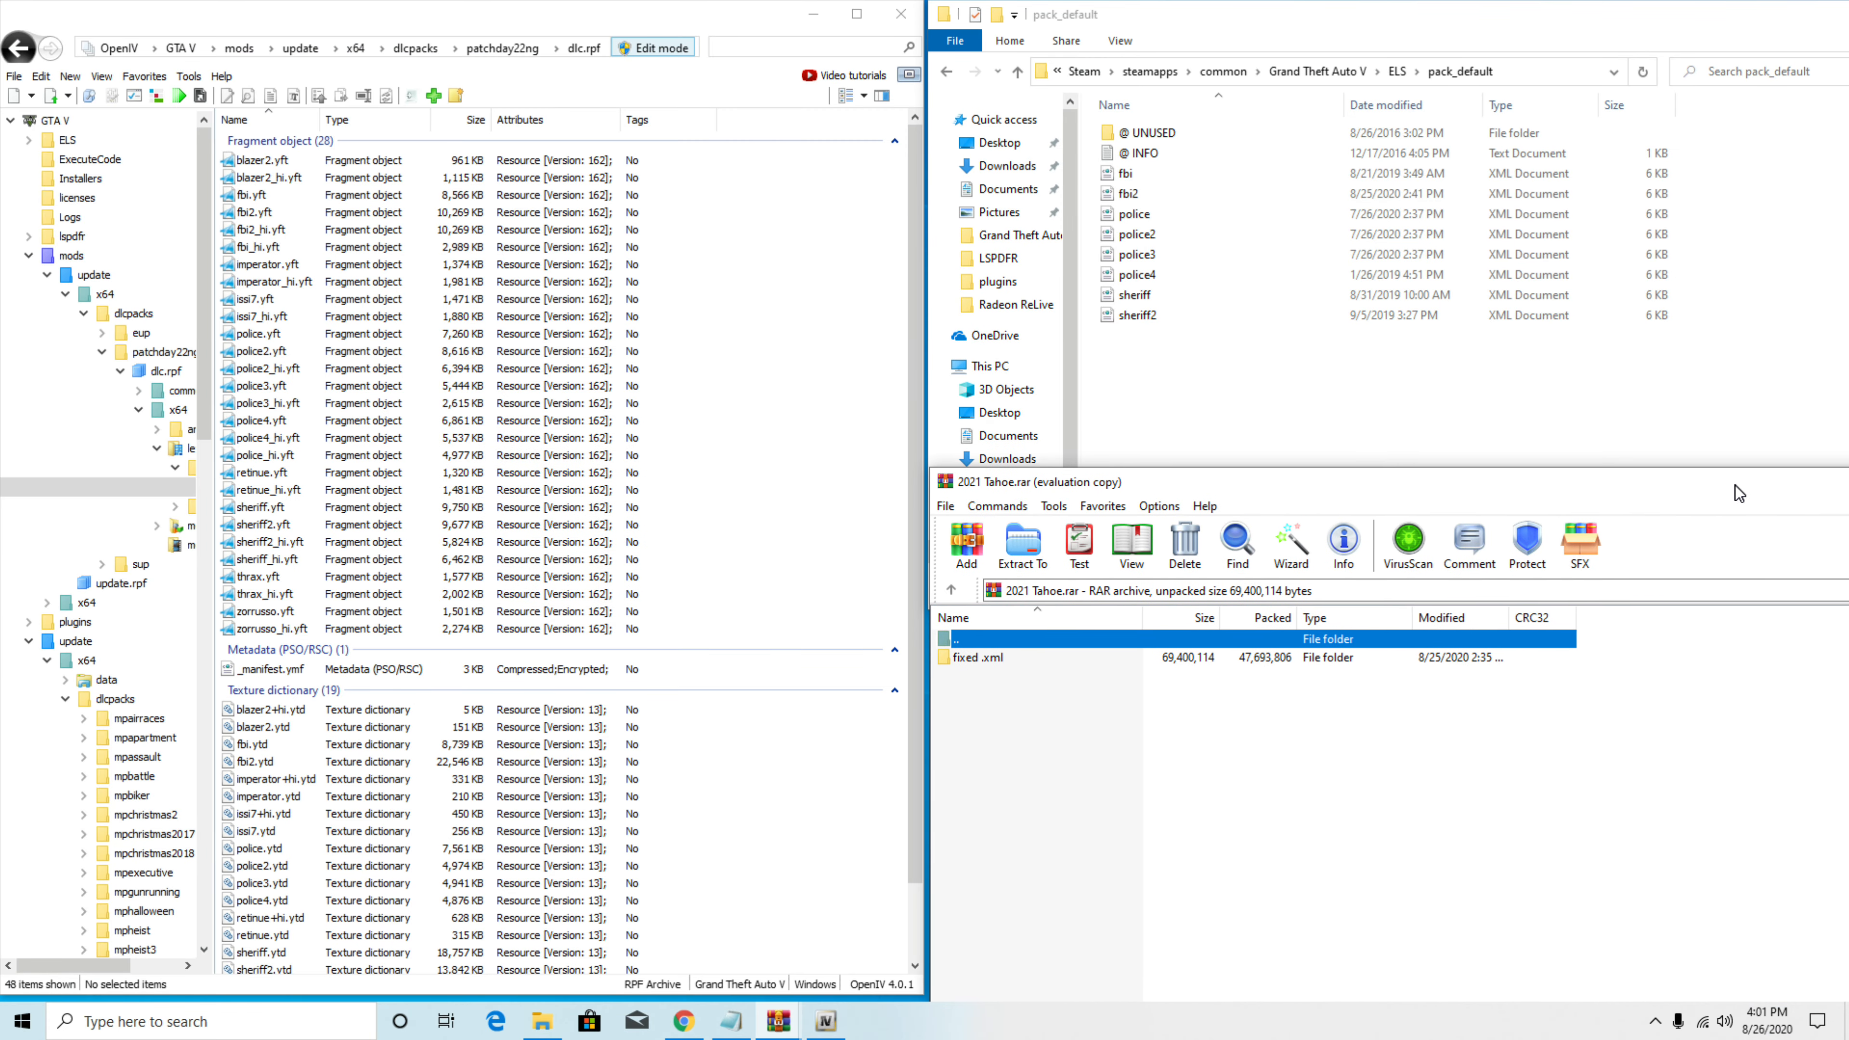
Step: Open fixed .xml\vehicle files in the Tahoe archive and select fbi2.yft, fbi2.ytd and fbi2_hi.yft
{"action": "double_click", "coordinate": [974, 660]}
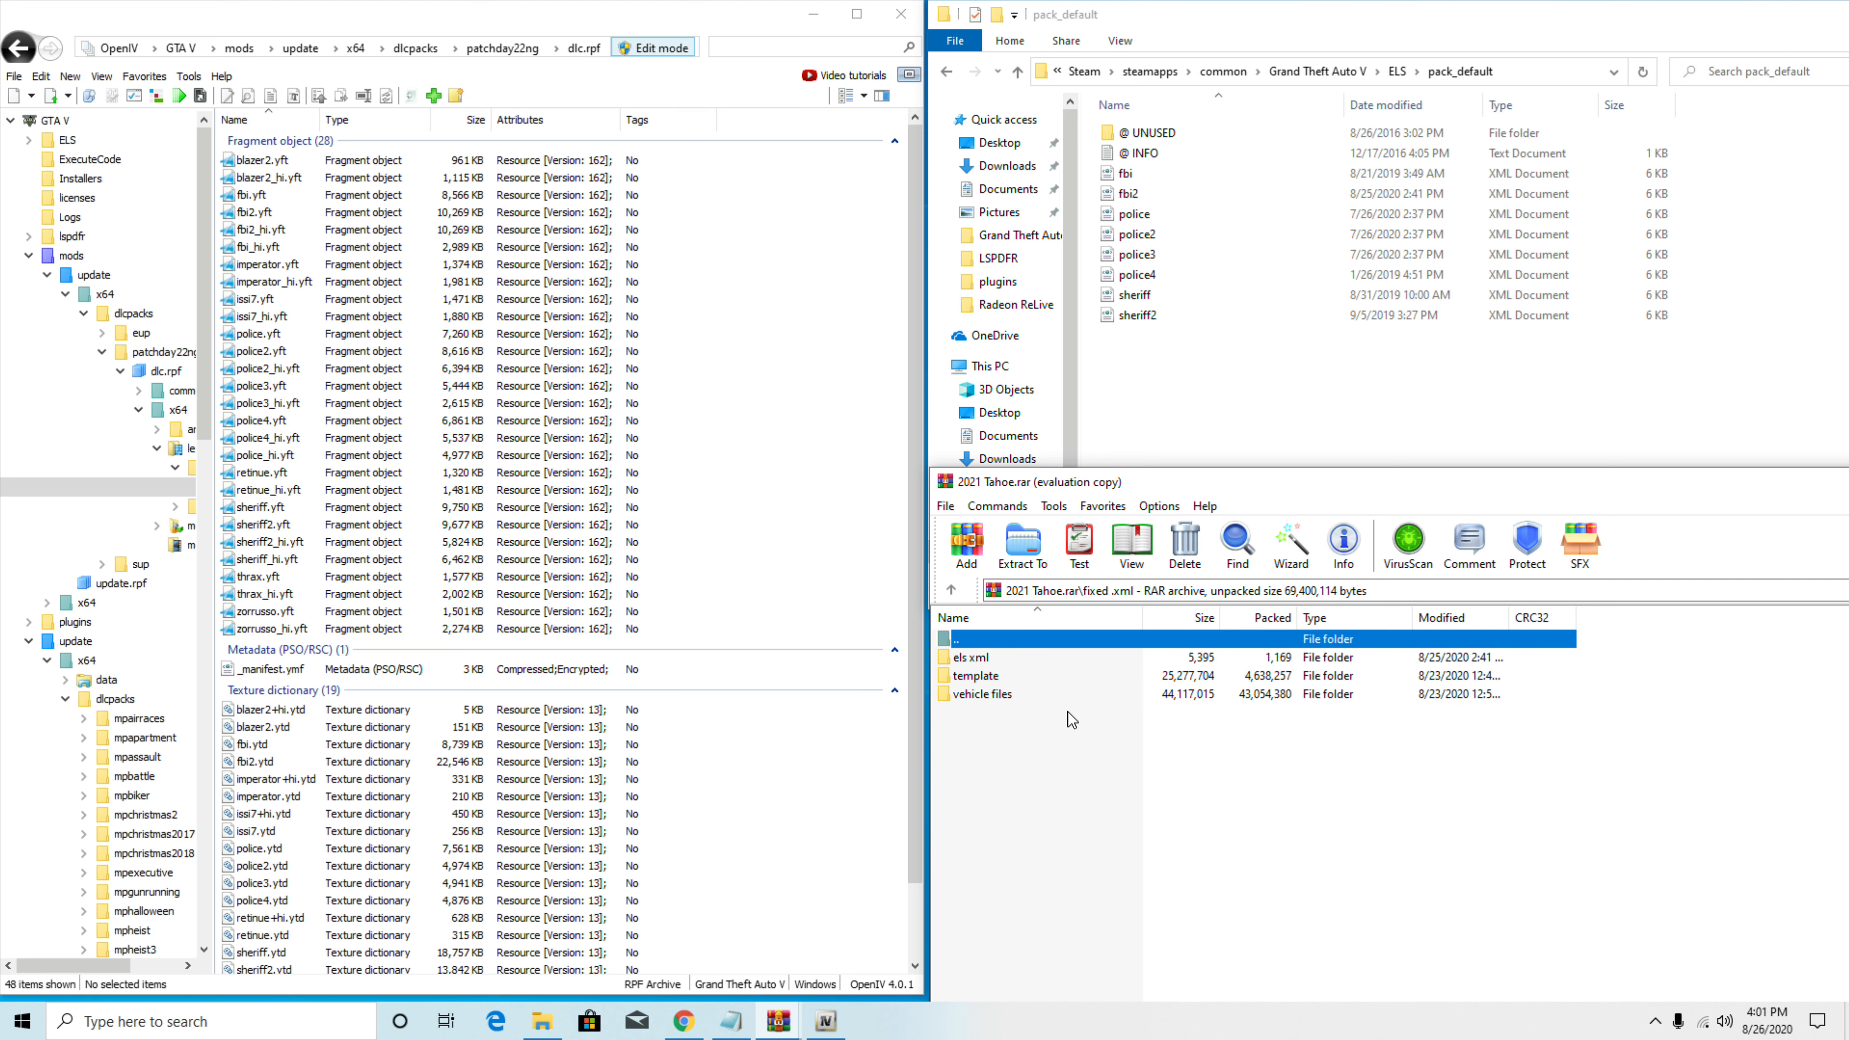
{"action": "double_click", "coordinate": [994, 696]}
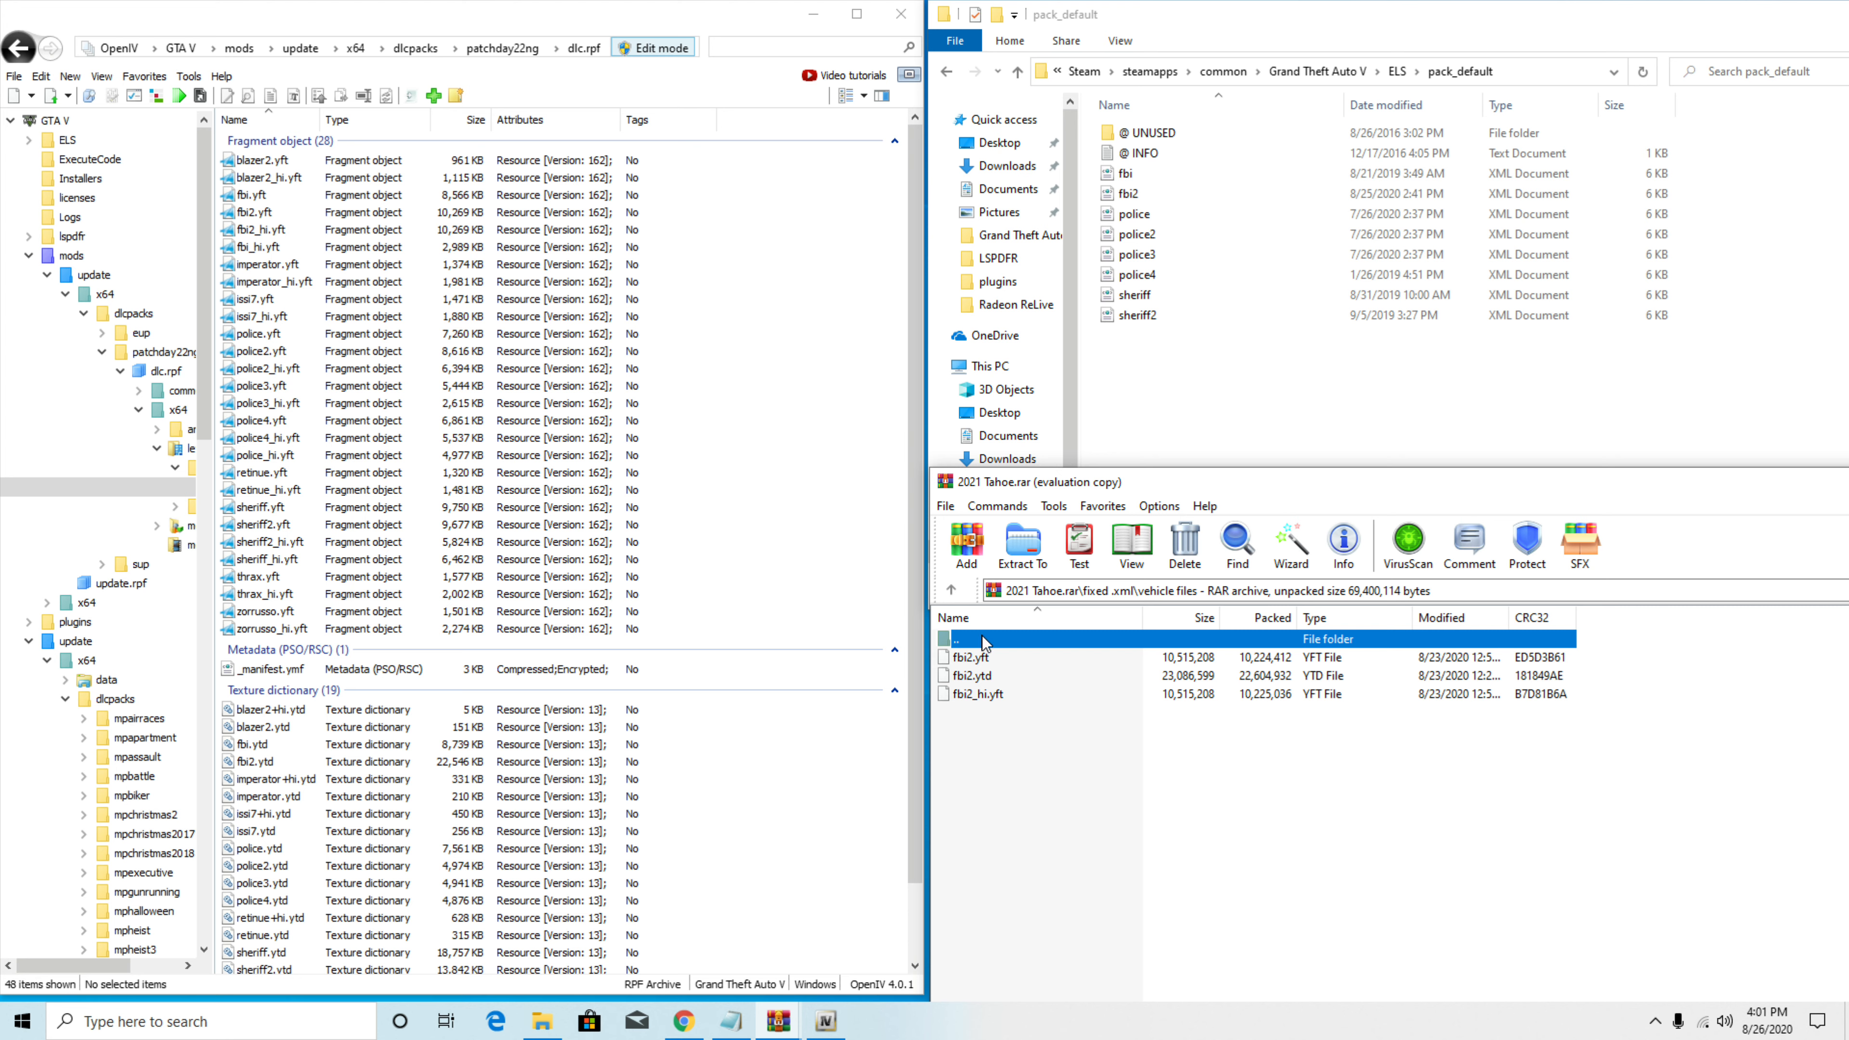
{"action": "left_click", "coordinate": [964, 658]}
{"action": "left_click", "coordinate": [969, 659]}
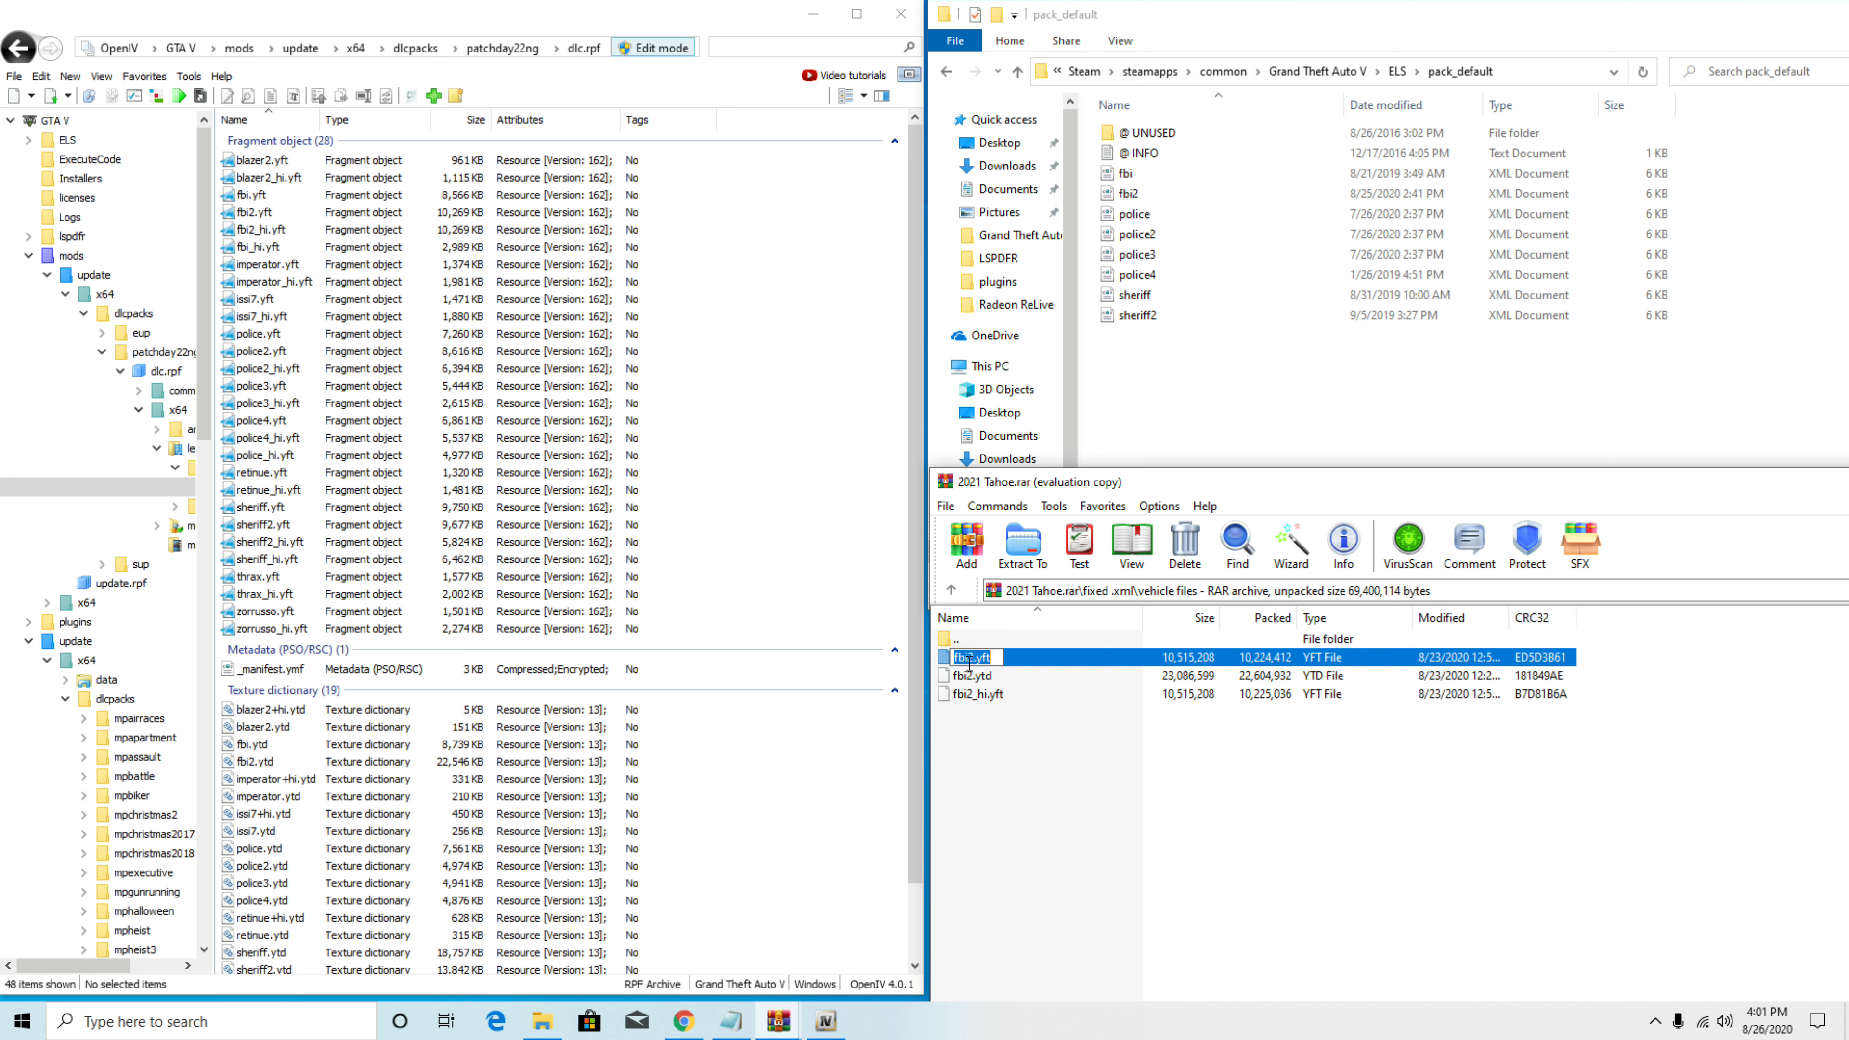
{"action": "left_click", "coordinate": [969, 659]}
{"action": "left_click_drag", "start_coordinate": [968, 659], "coordinate": [941, 660]}
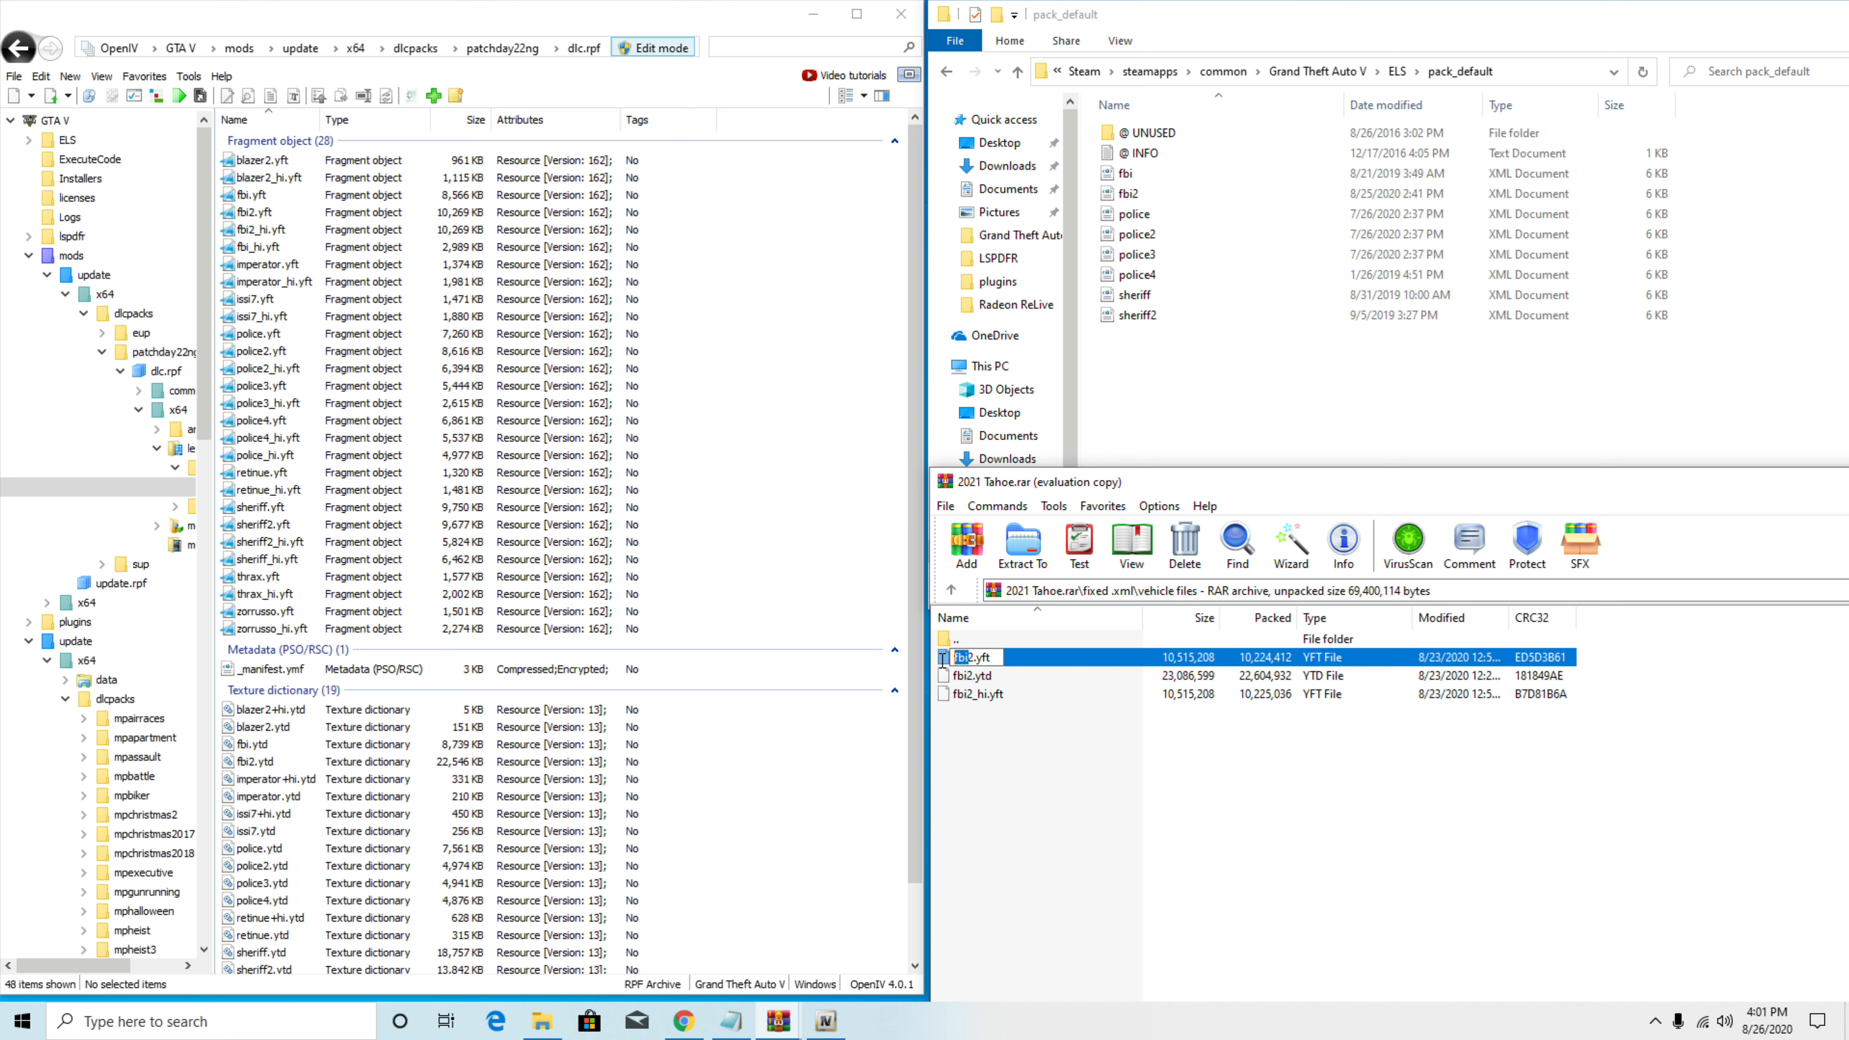
{"action": "left_click", "coordinate": [1020, 778]}
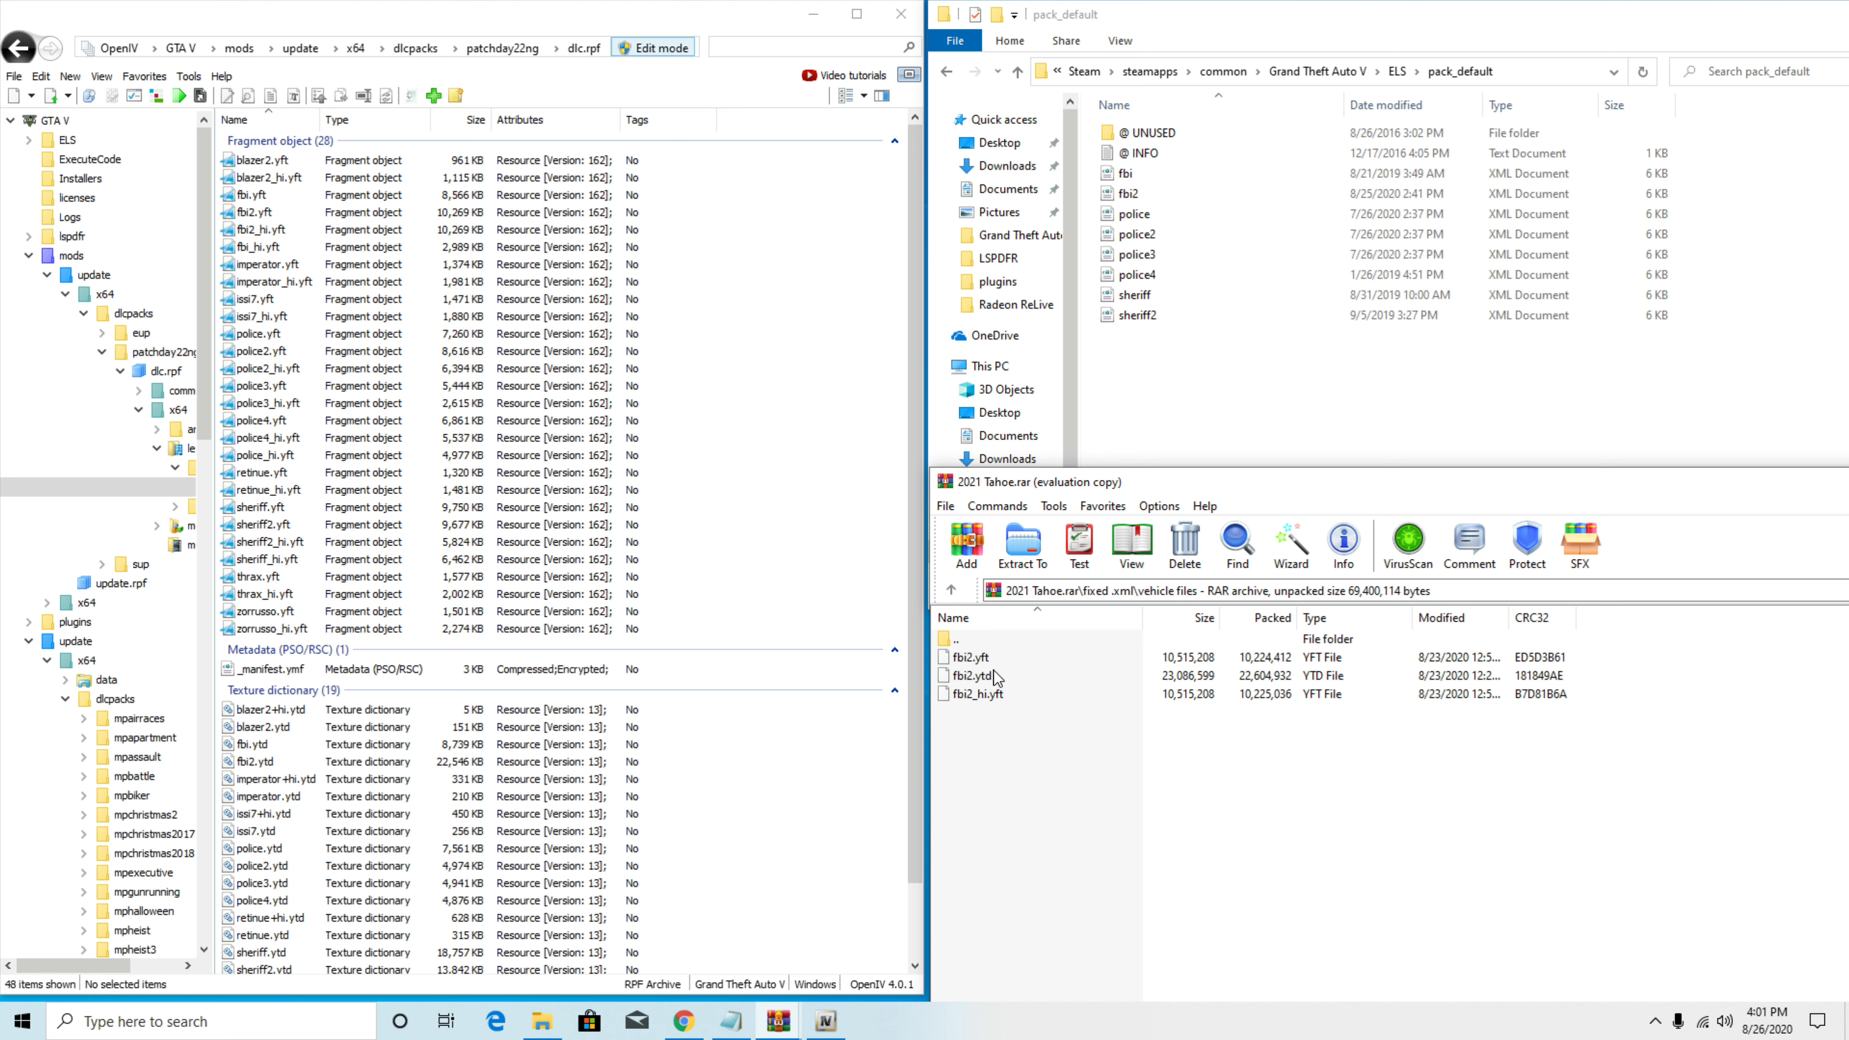
{"action": "left_click_drag", "start_coordinate": [971, 830], "coordinate": [988, 681]}
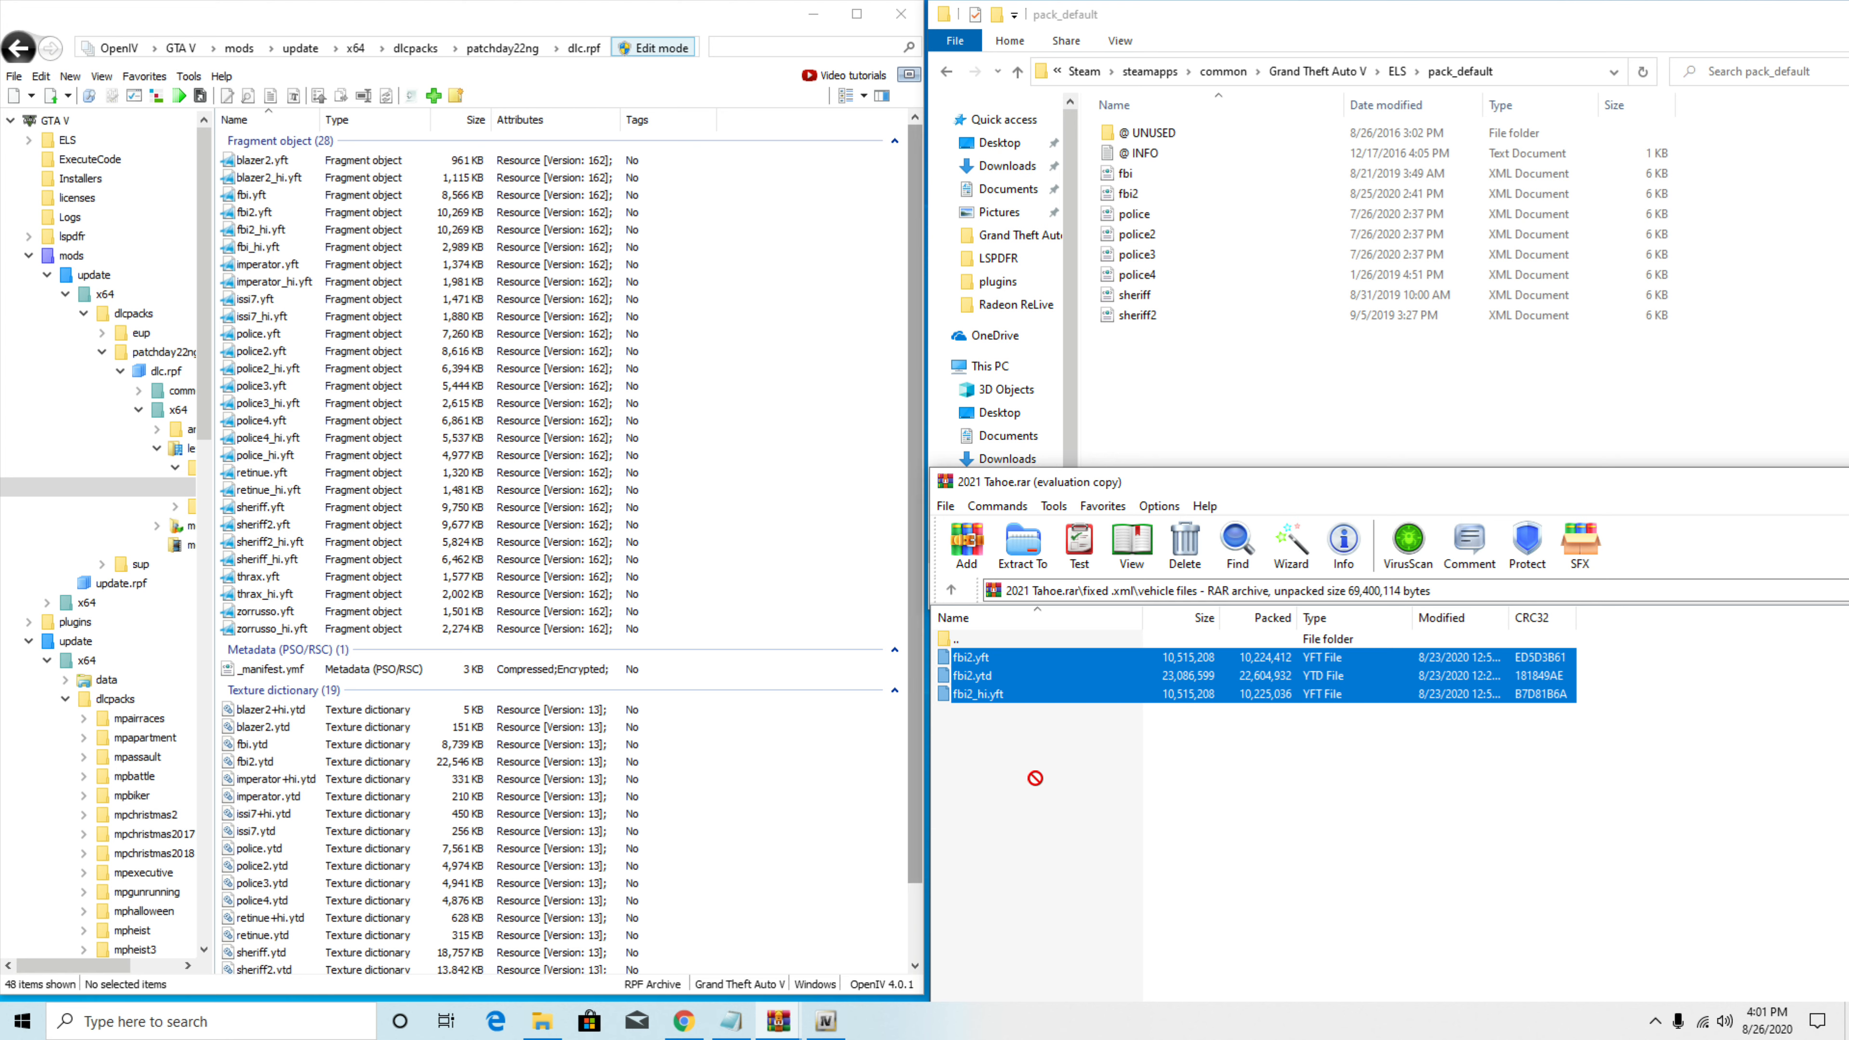
Step: Go back up to the fixed .xml folder, open its els xml folder and select fbi2.xml
{"action": "left_click", "coordinate": [958, 591]}
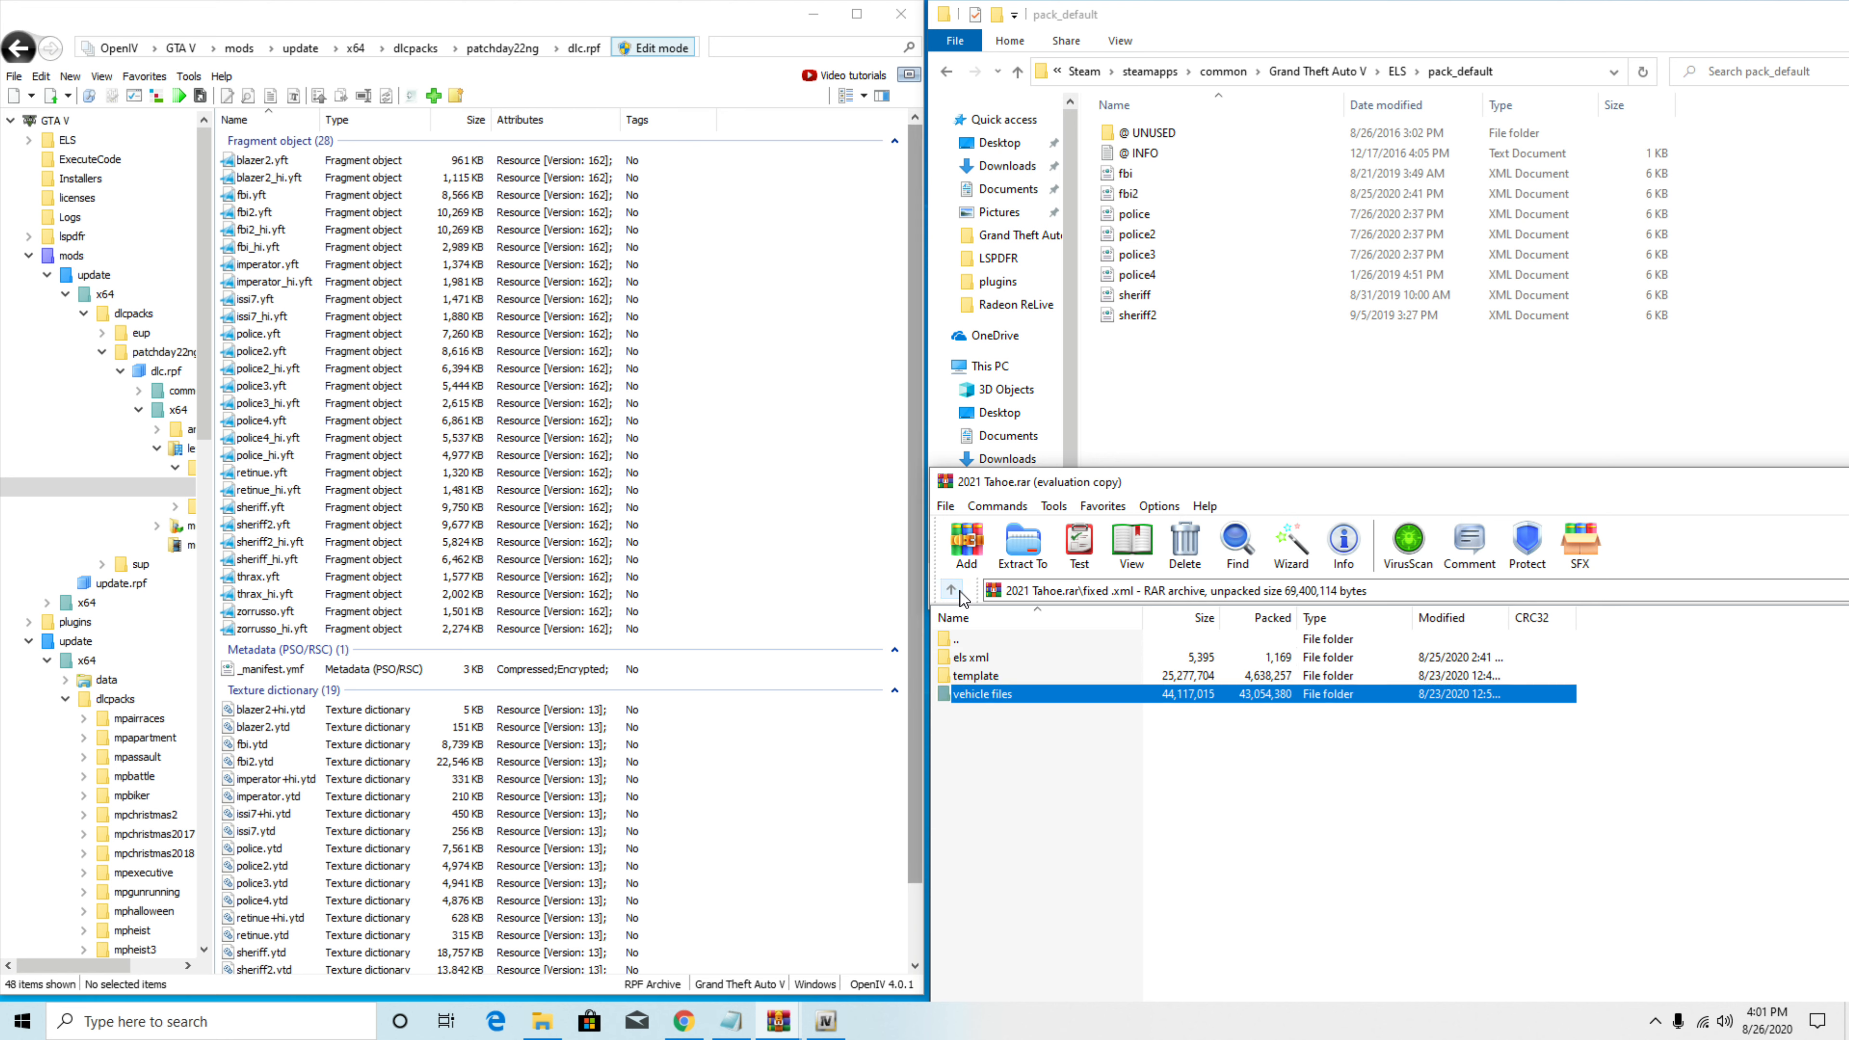
{"action": "double_click", "coordinate": [980, 658]}
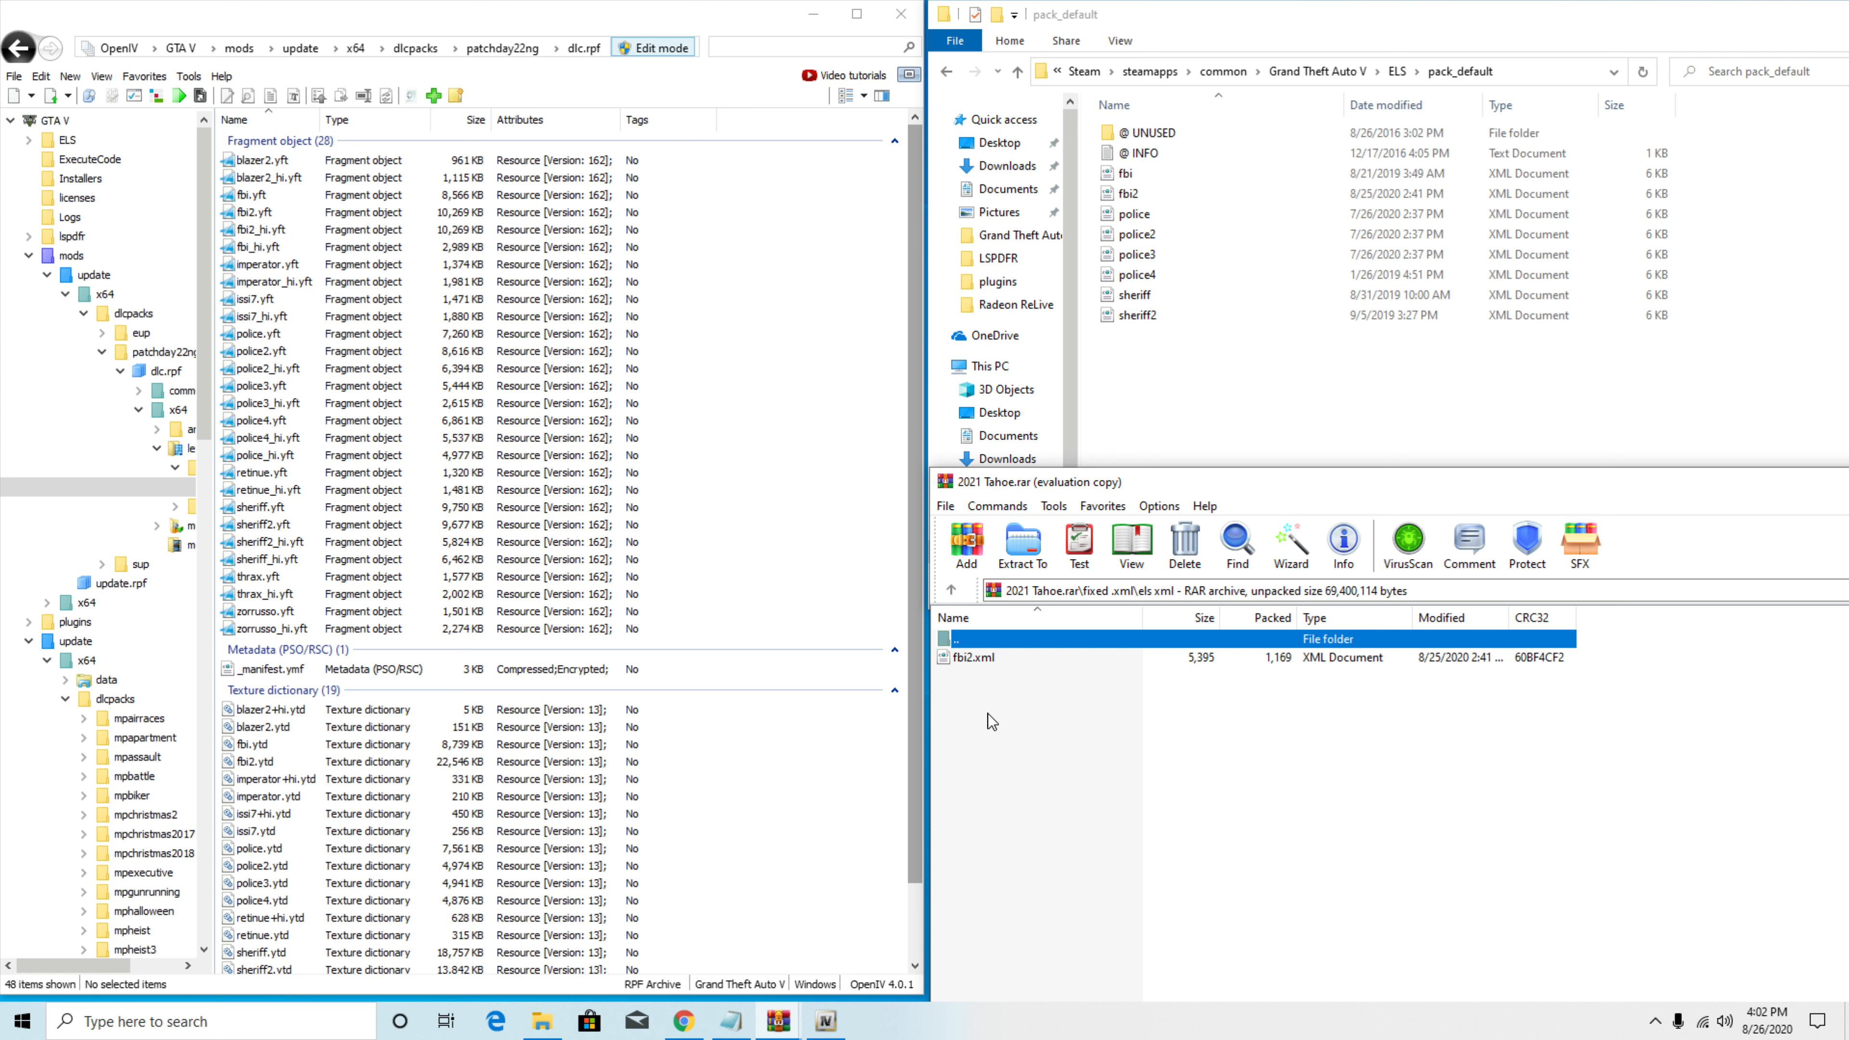
{"action": "left_click", "coordinate": [961, 658]}
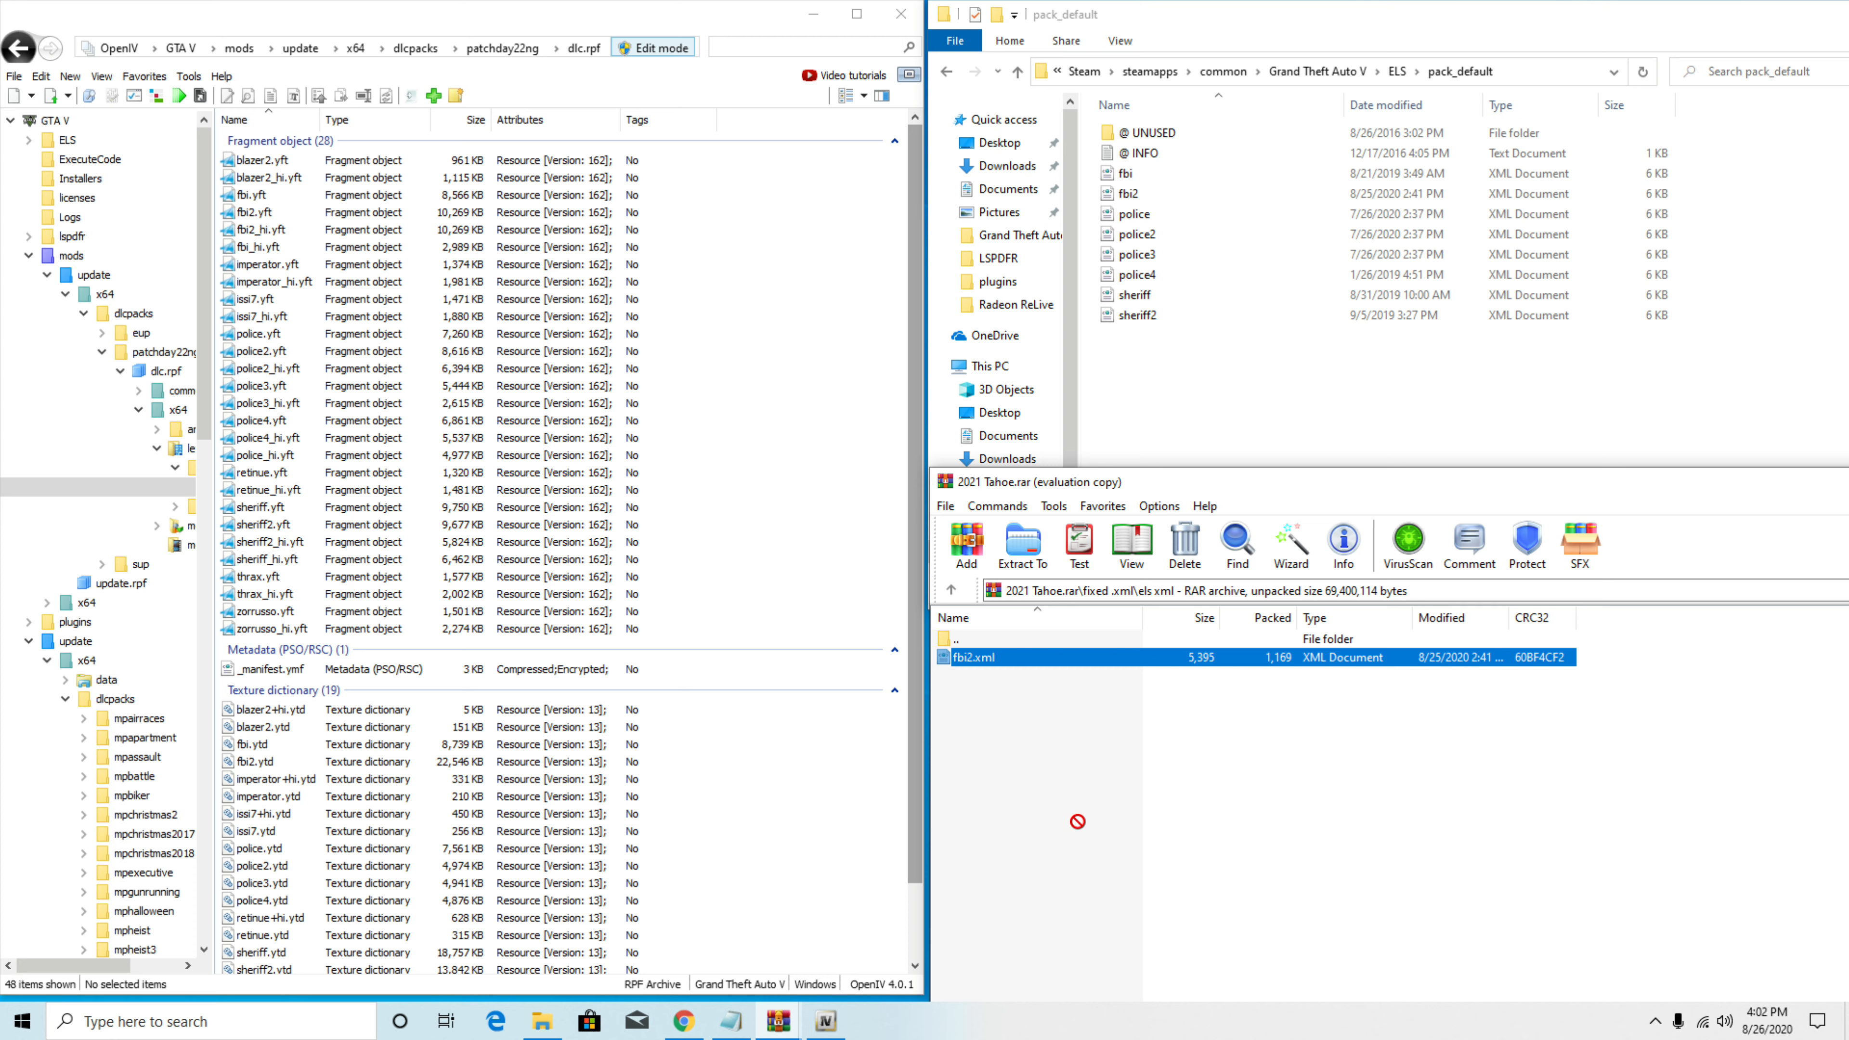
Step: Close the Tahoe archive, bring up Unmarked_Durango_and_Challenger.zip and move its window clear of the two file lists
{"action": "left_click_drag", "start_coordinate": [1315, 479], "coordinate": [887, 445]}
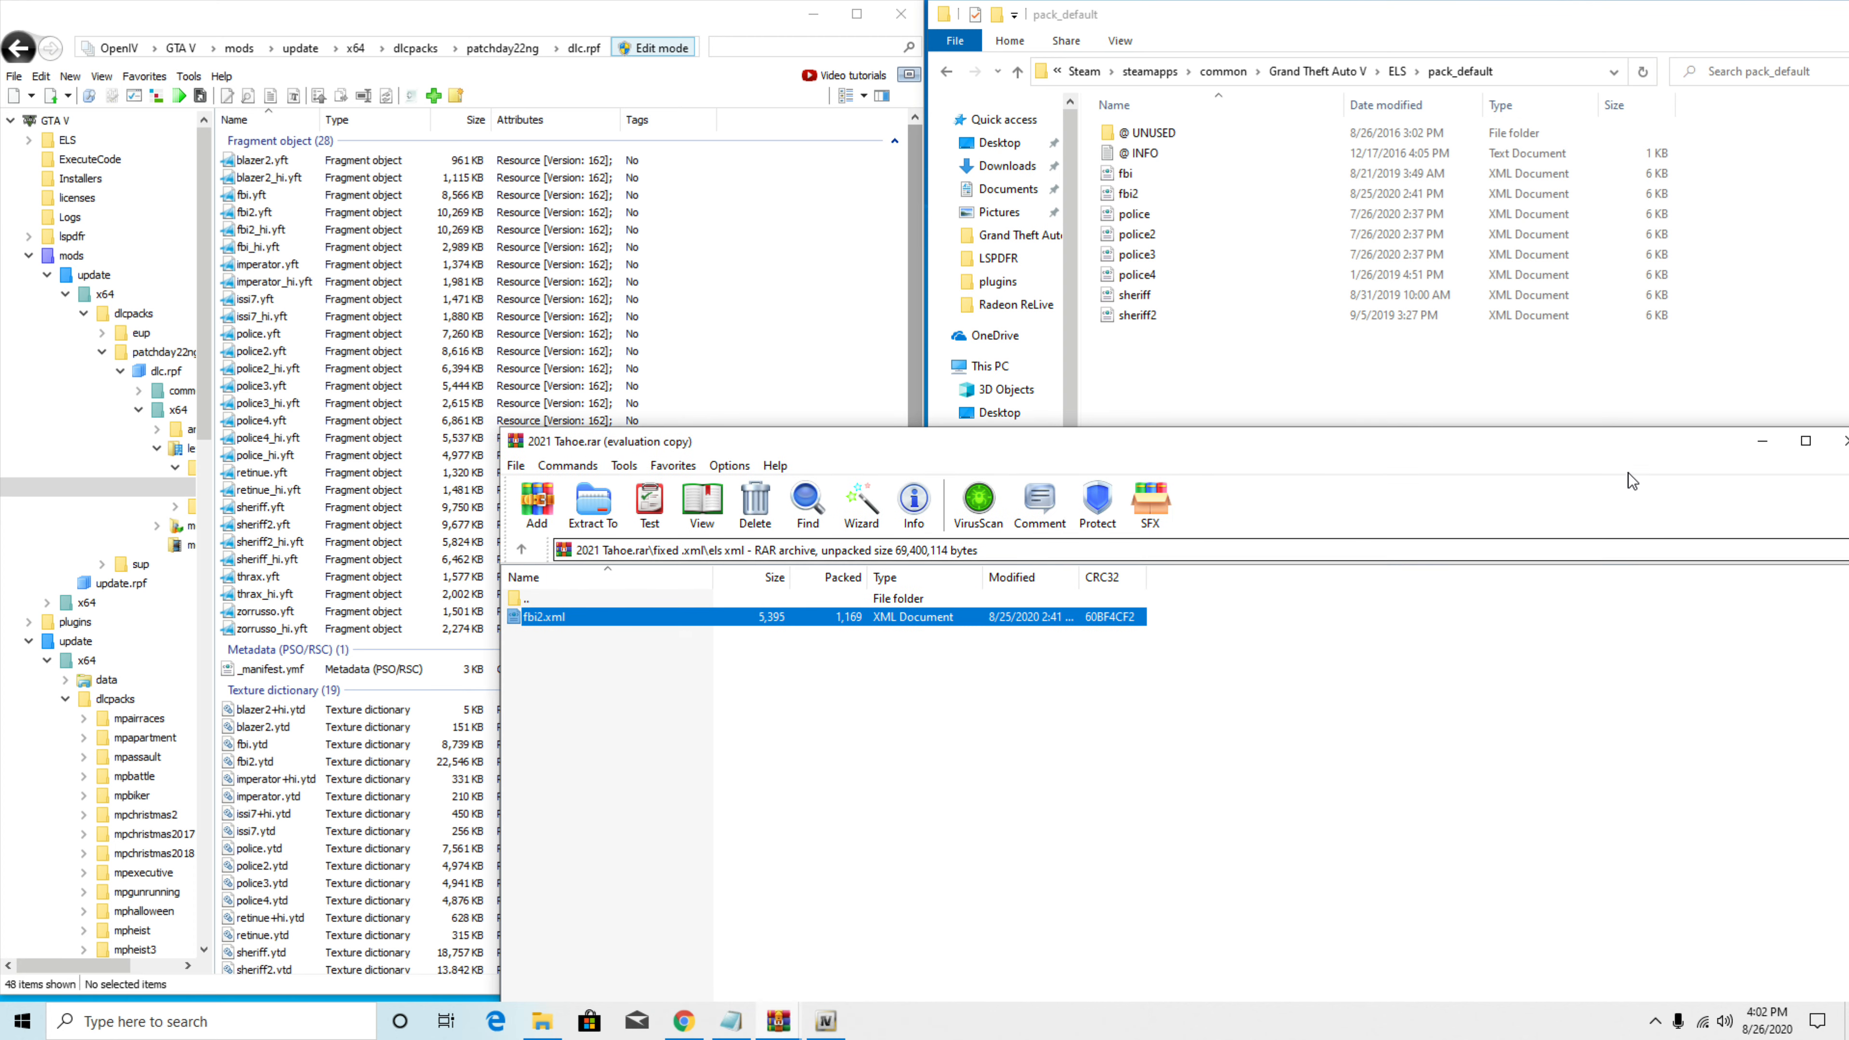
{"action": "left_click_drag", "start_coordinate": [1596, 446], "coordinate": [1389, 442]}
{"action": "left_click", "coordinate": [1644, 437]}
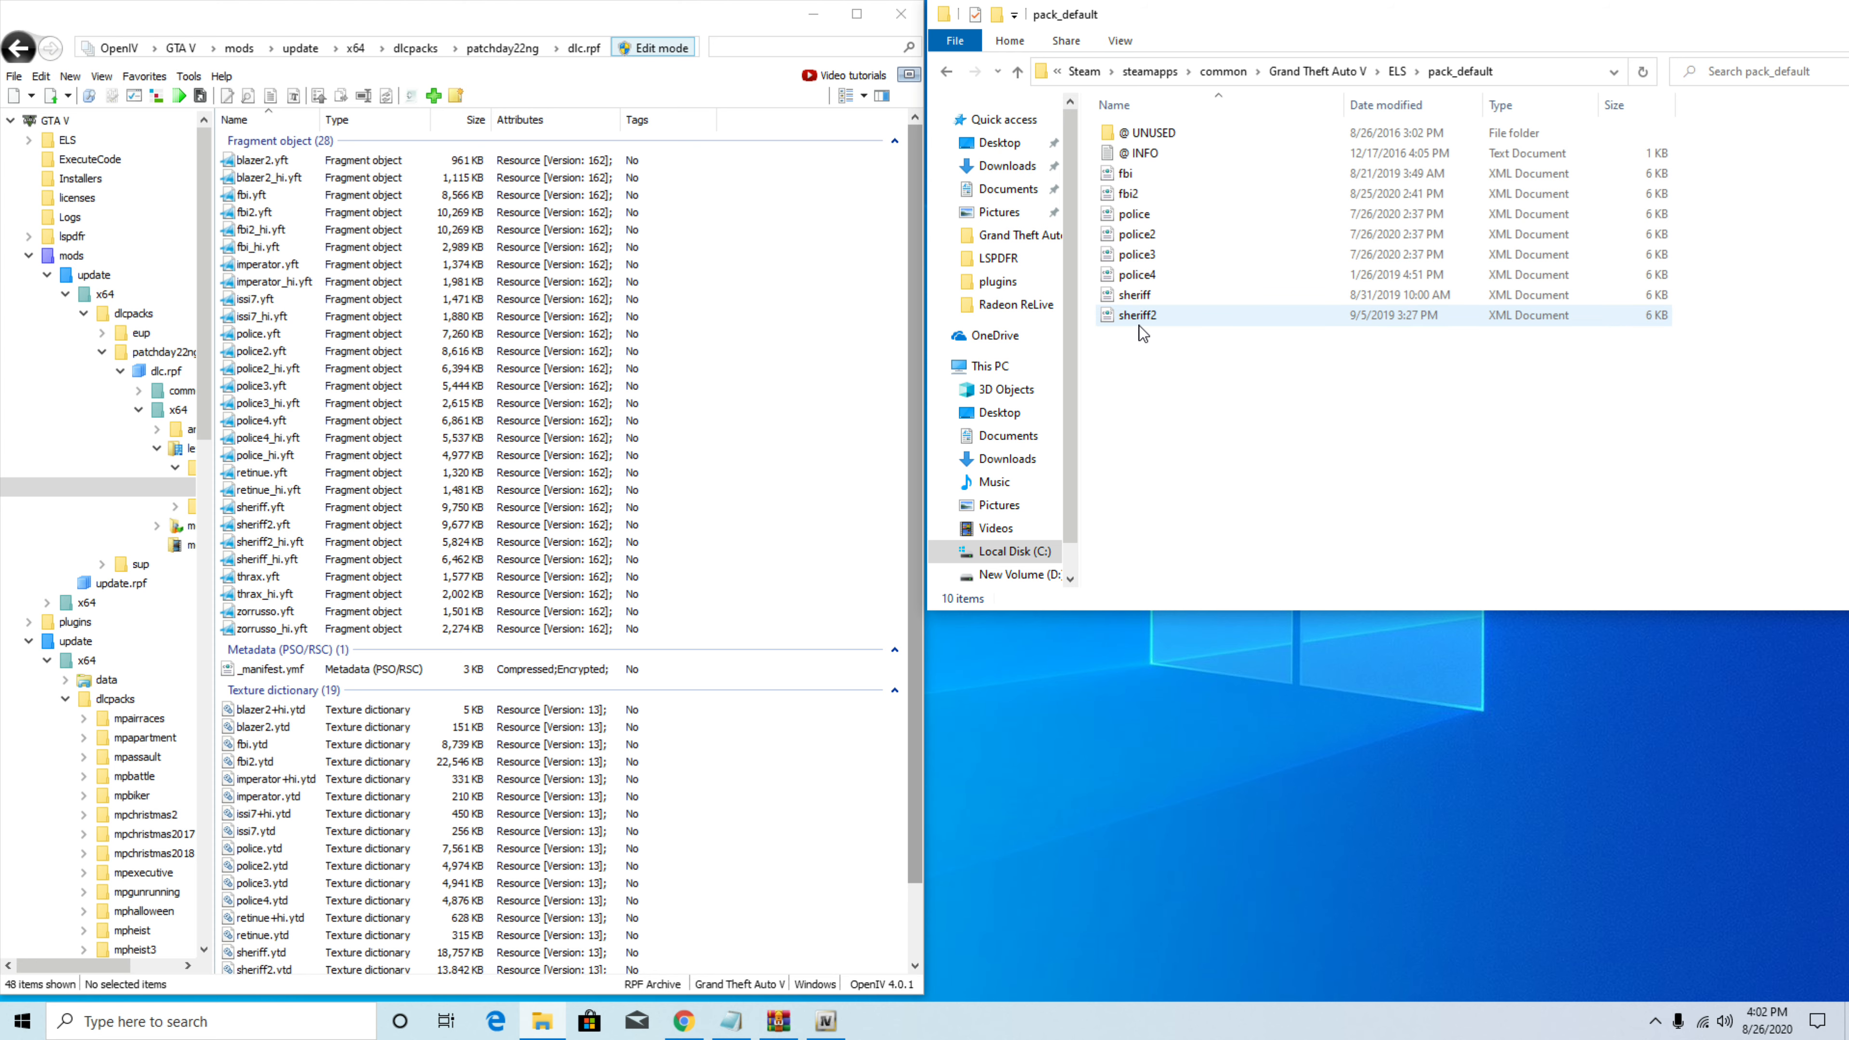
{"action": "left_click", "coordinate": [778, 1021]}
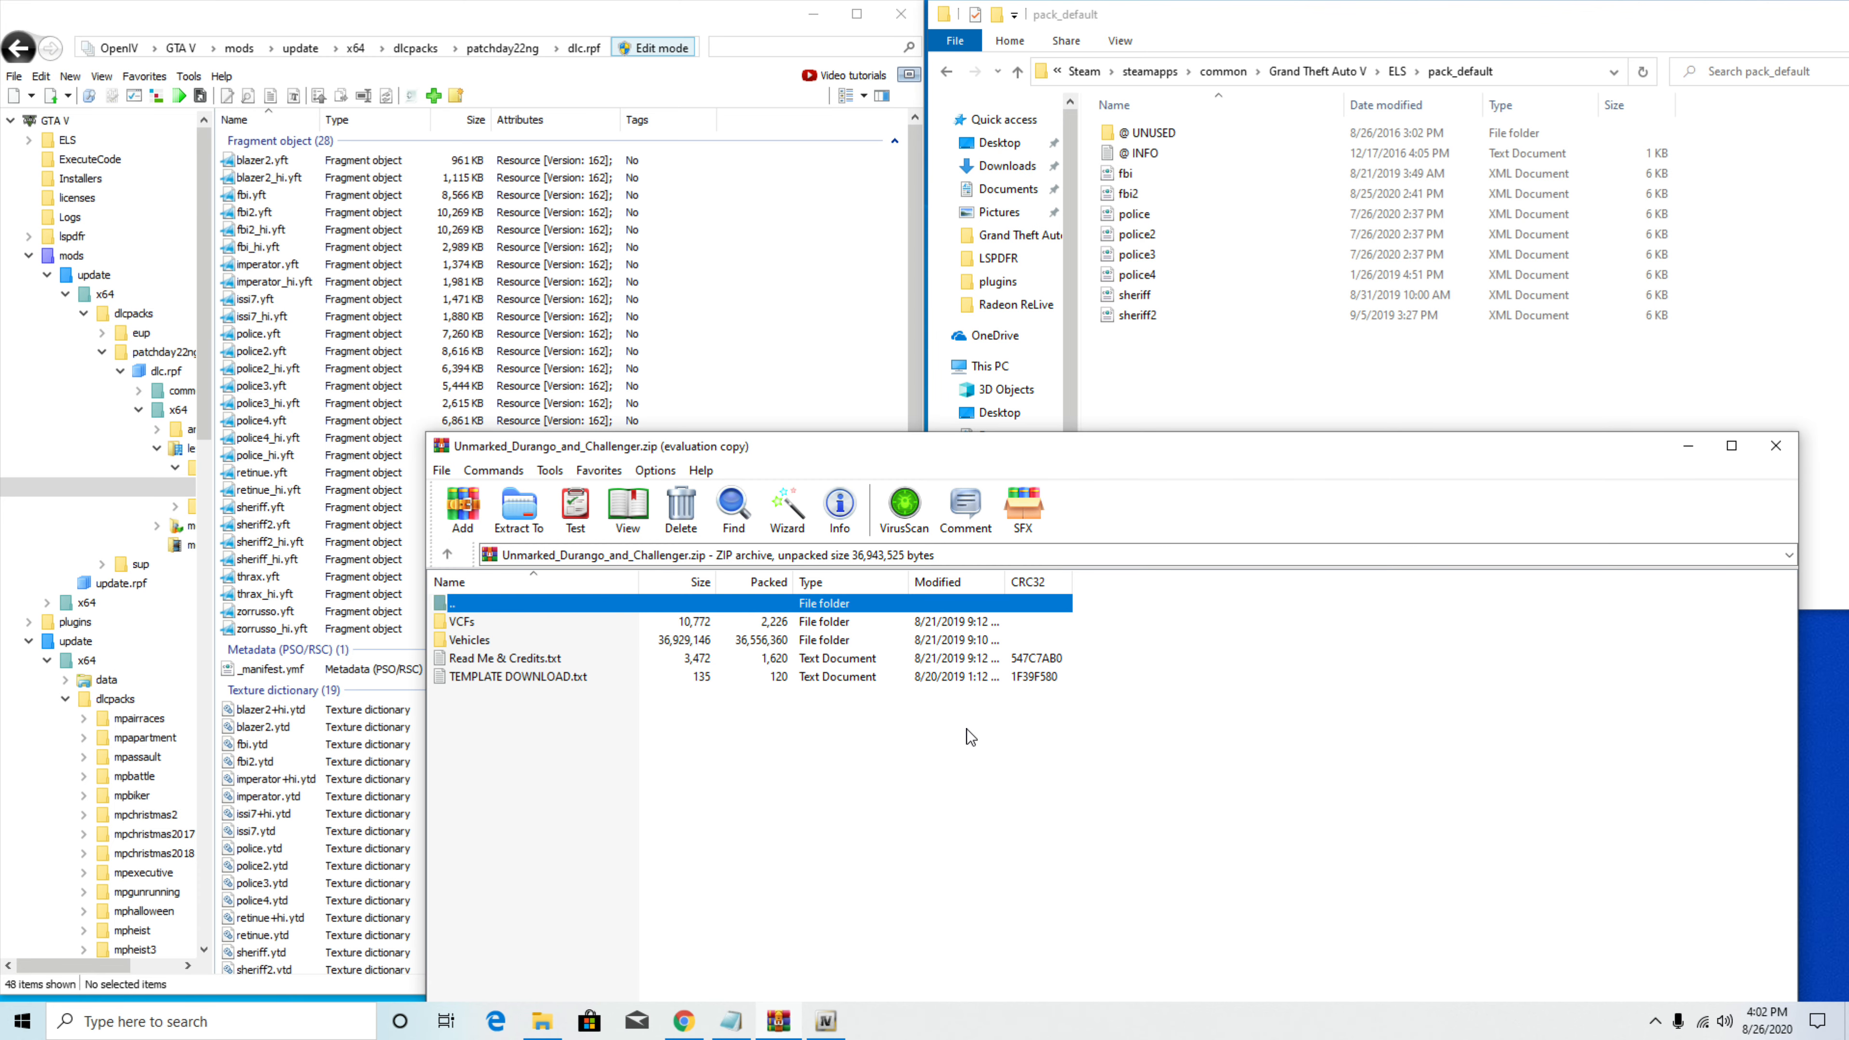
{"action": "left_click_drag", "start_coordinate": [1011, 454], "coordinate": [1508, 491]}
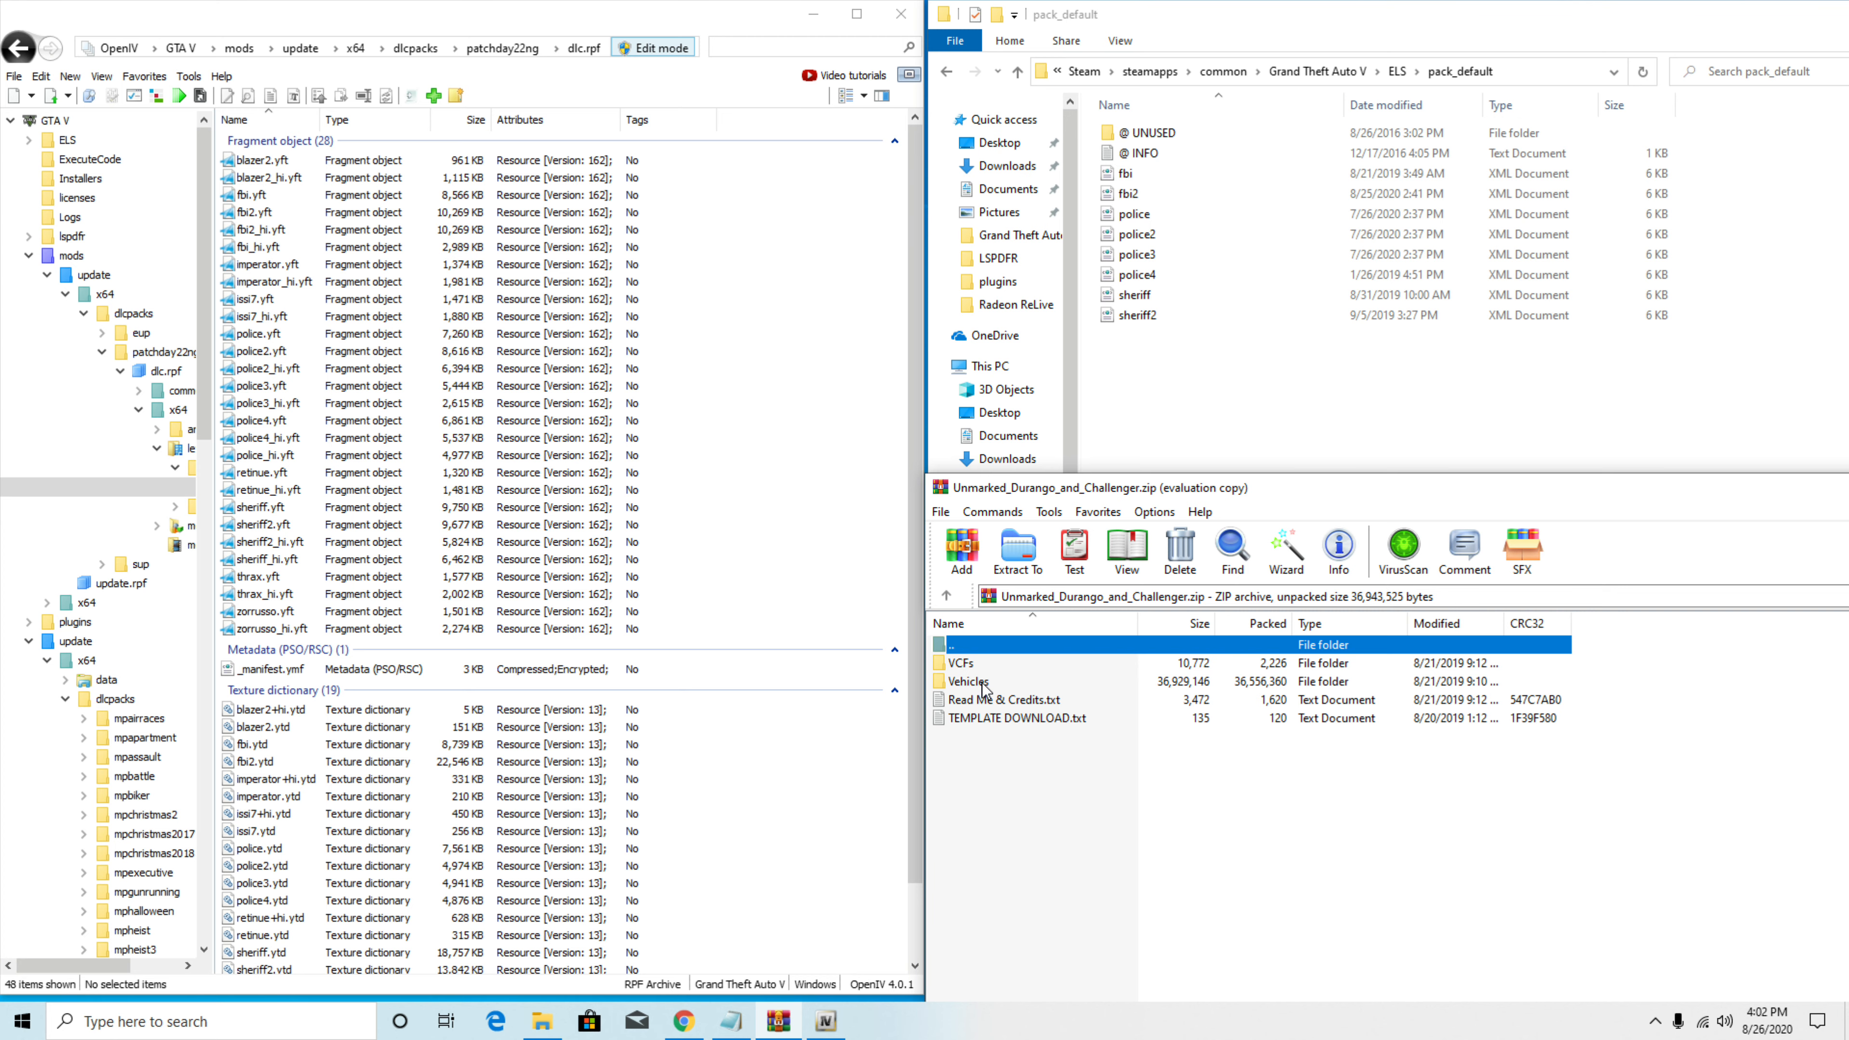
Step: Read through the archive's Read Me & Credits.txt for the installation notes and credits, and close it
{"action": "double_click", "coordinate": [984, 701]}
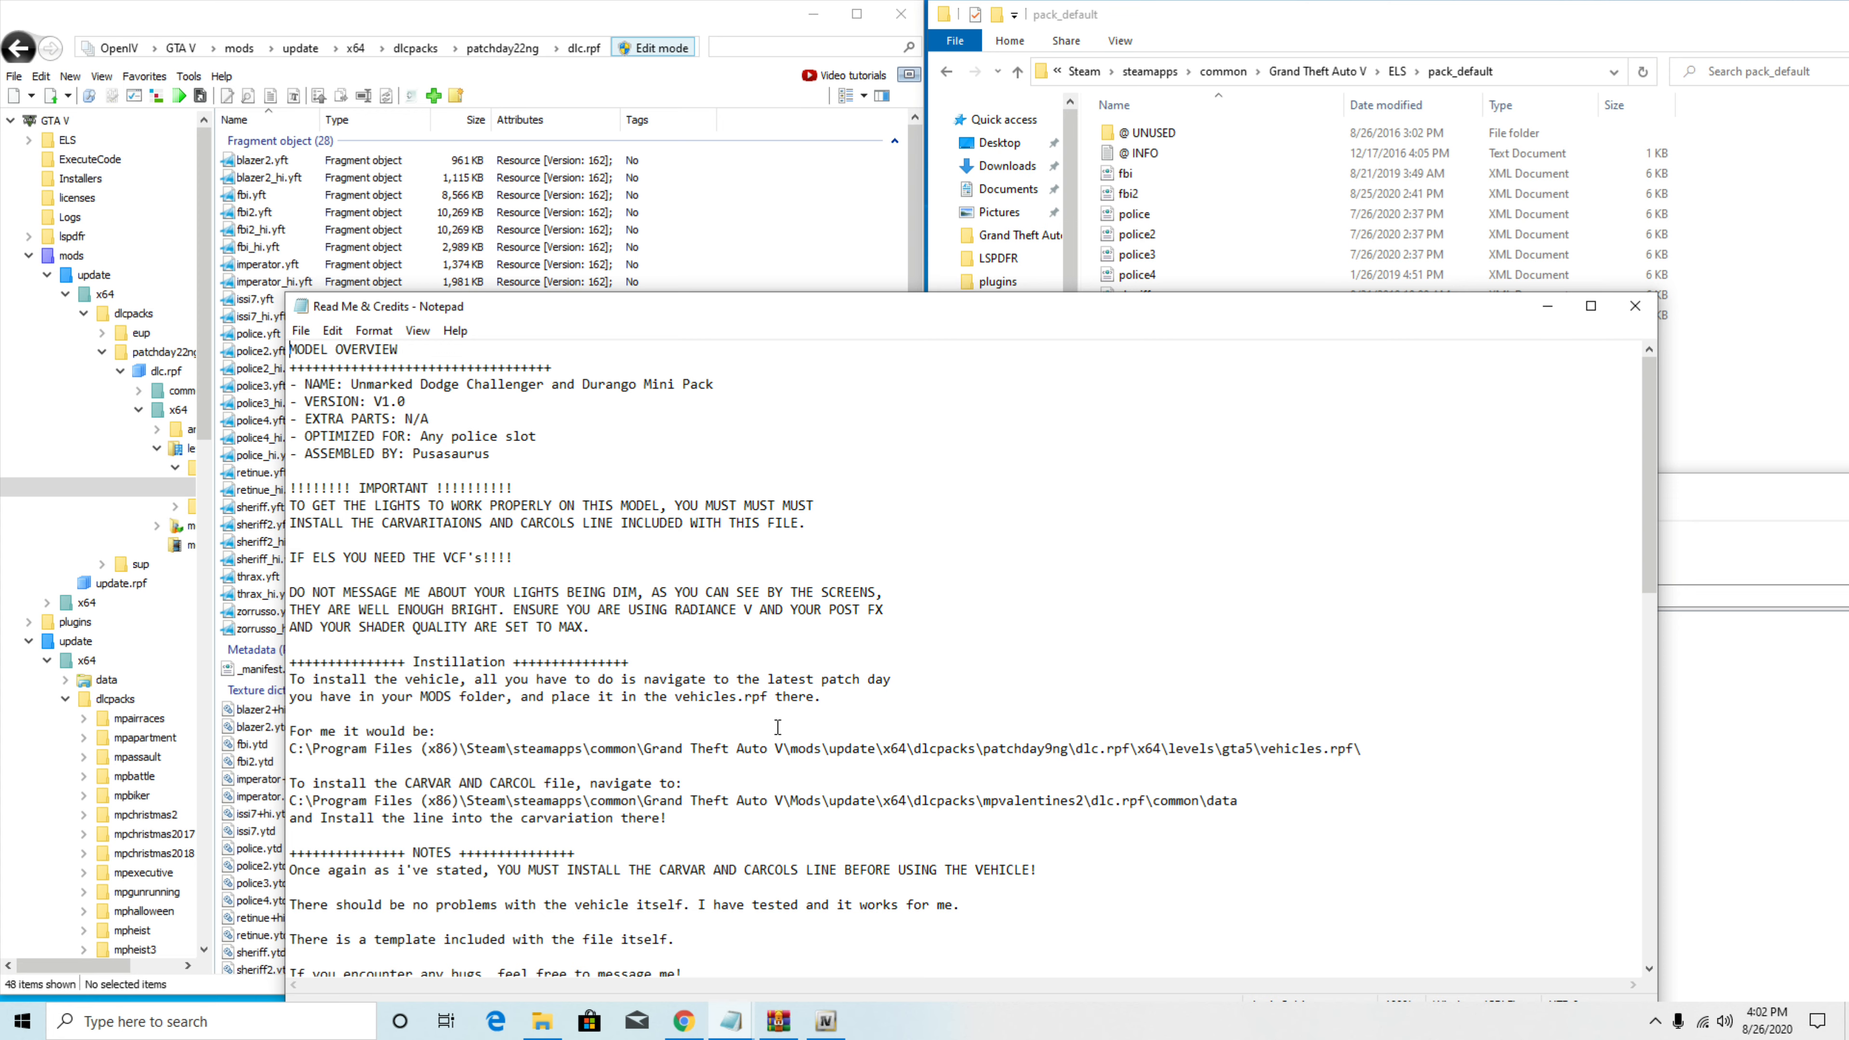
{"action": "scroll", "coordinate": [776, 729], "scroll_direction": "down", "scroll_amount": 7}
{"action": "scroll", "coordinate": [777, 728], "scroll_direction": "down", "scroll_amount": 11}
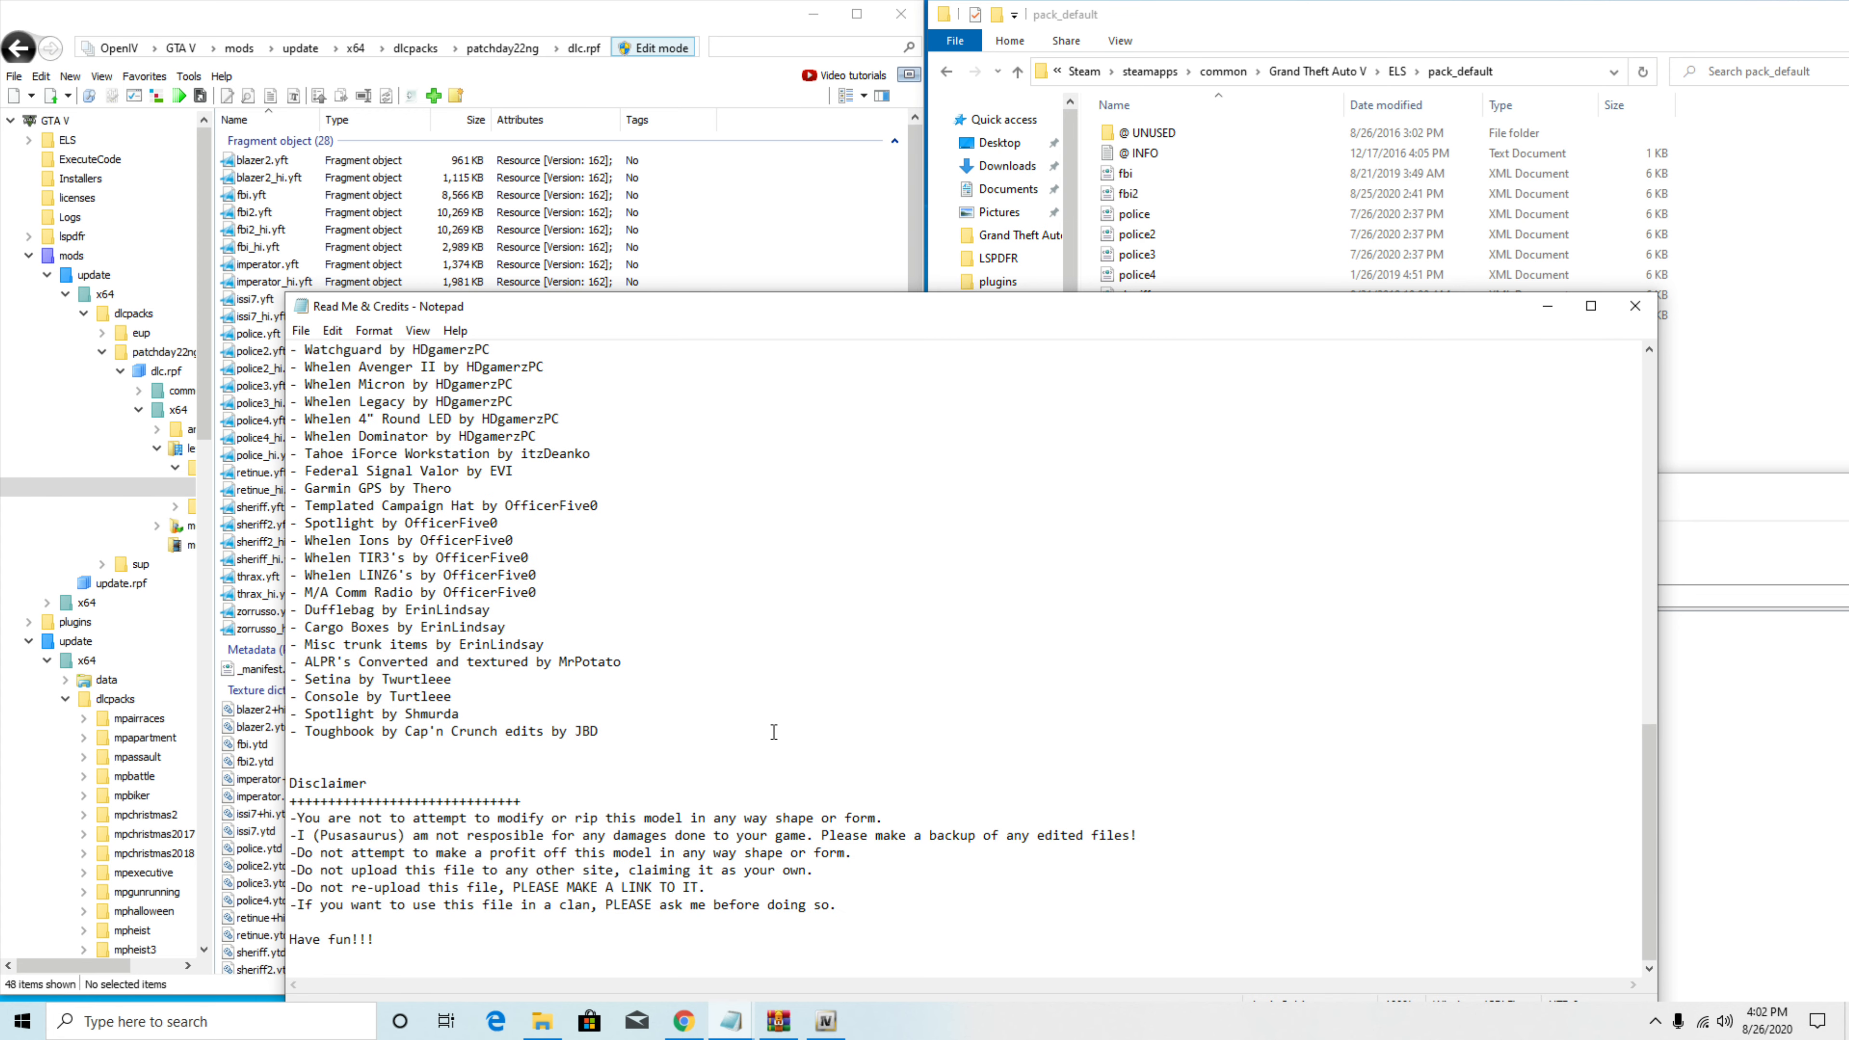
{"action": "scroll", "coordinate": [770, 734], "scroll_direction": "up", "scroll_amount": 8}
{"action": "scroll", "coordinate": [770, 734], "scroll_direction": "up", "scroll_amount": 11}
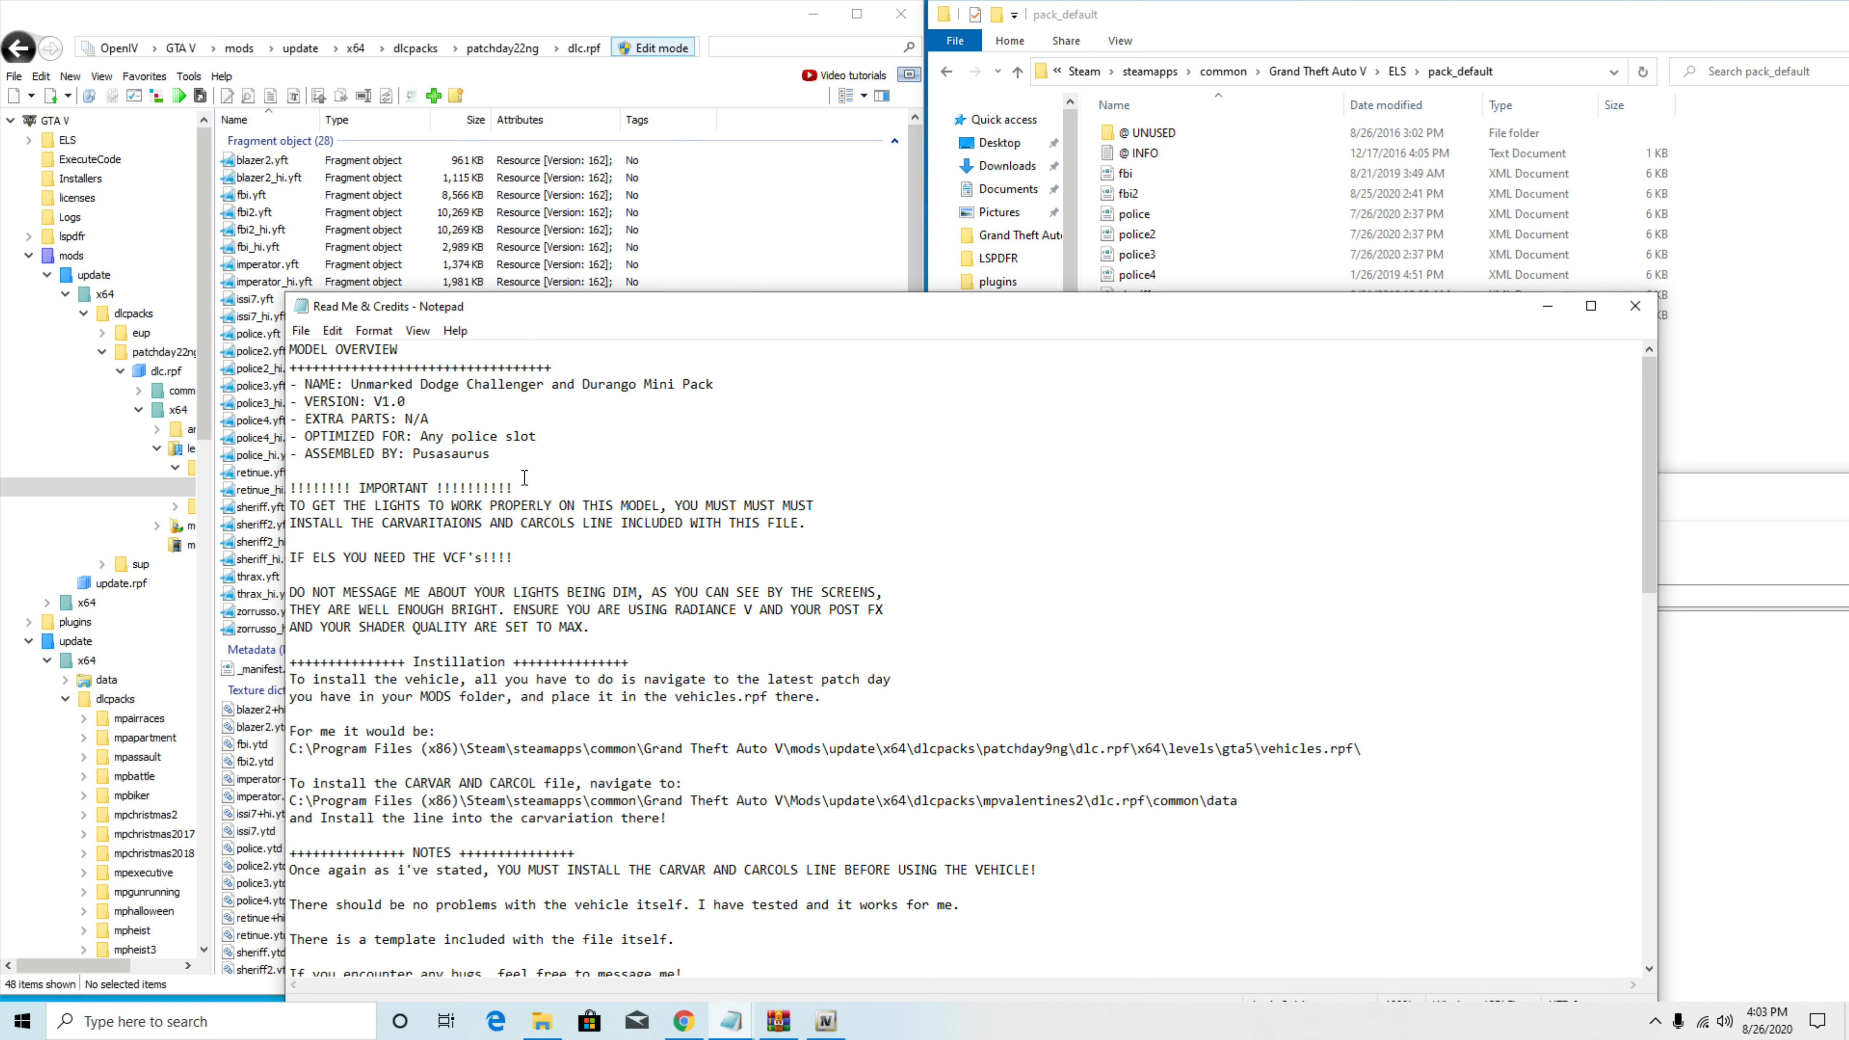
{"action": "left_click", "coordinate": [1631, 312]}
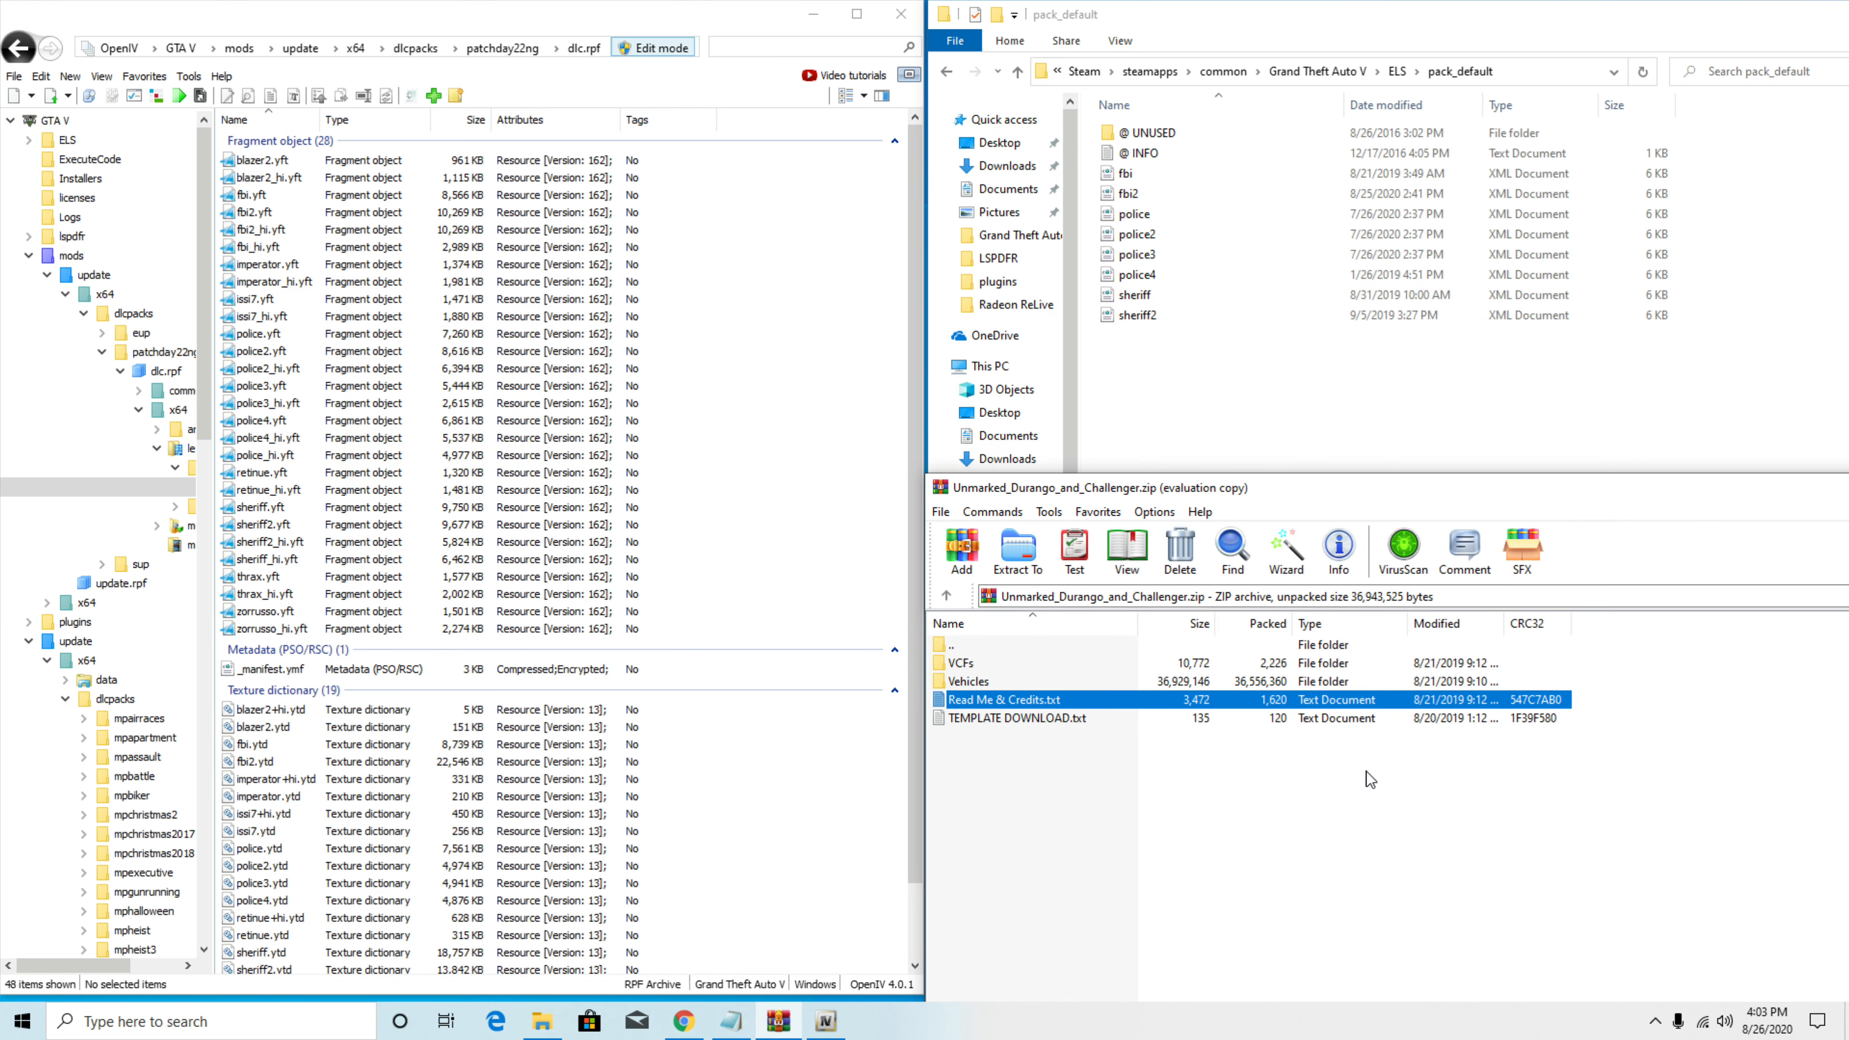
Step: Open Vehicles\Challenger in the archive and select fbi.yft, fbi.ytd and fbi_hi.yft
{"action": "double_click", "coordinate": [968, 681]}
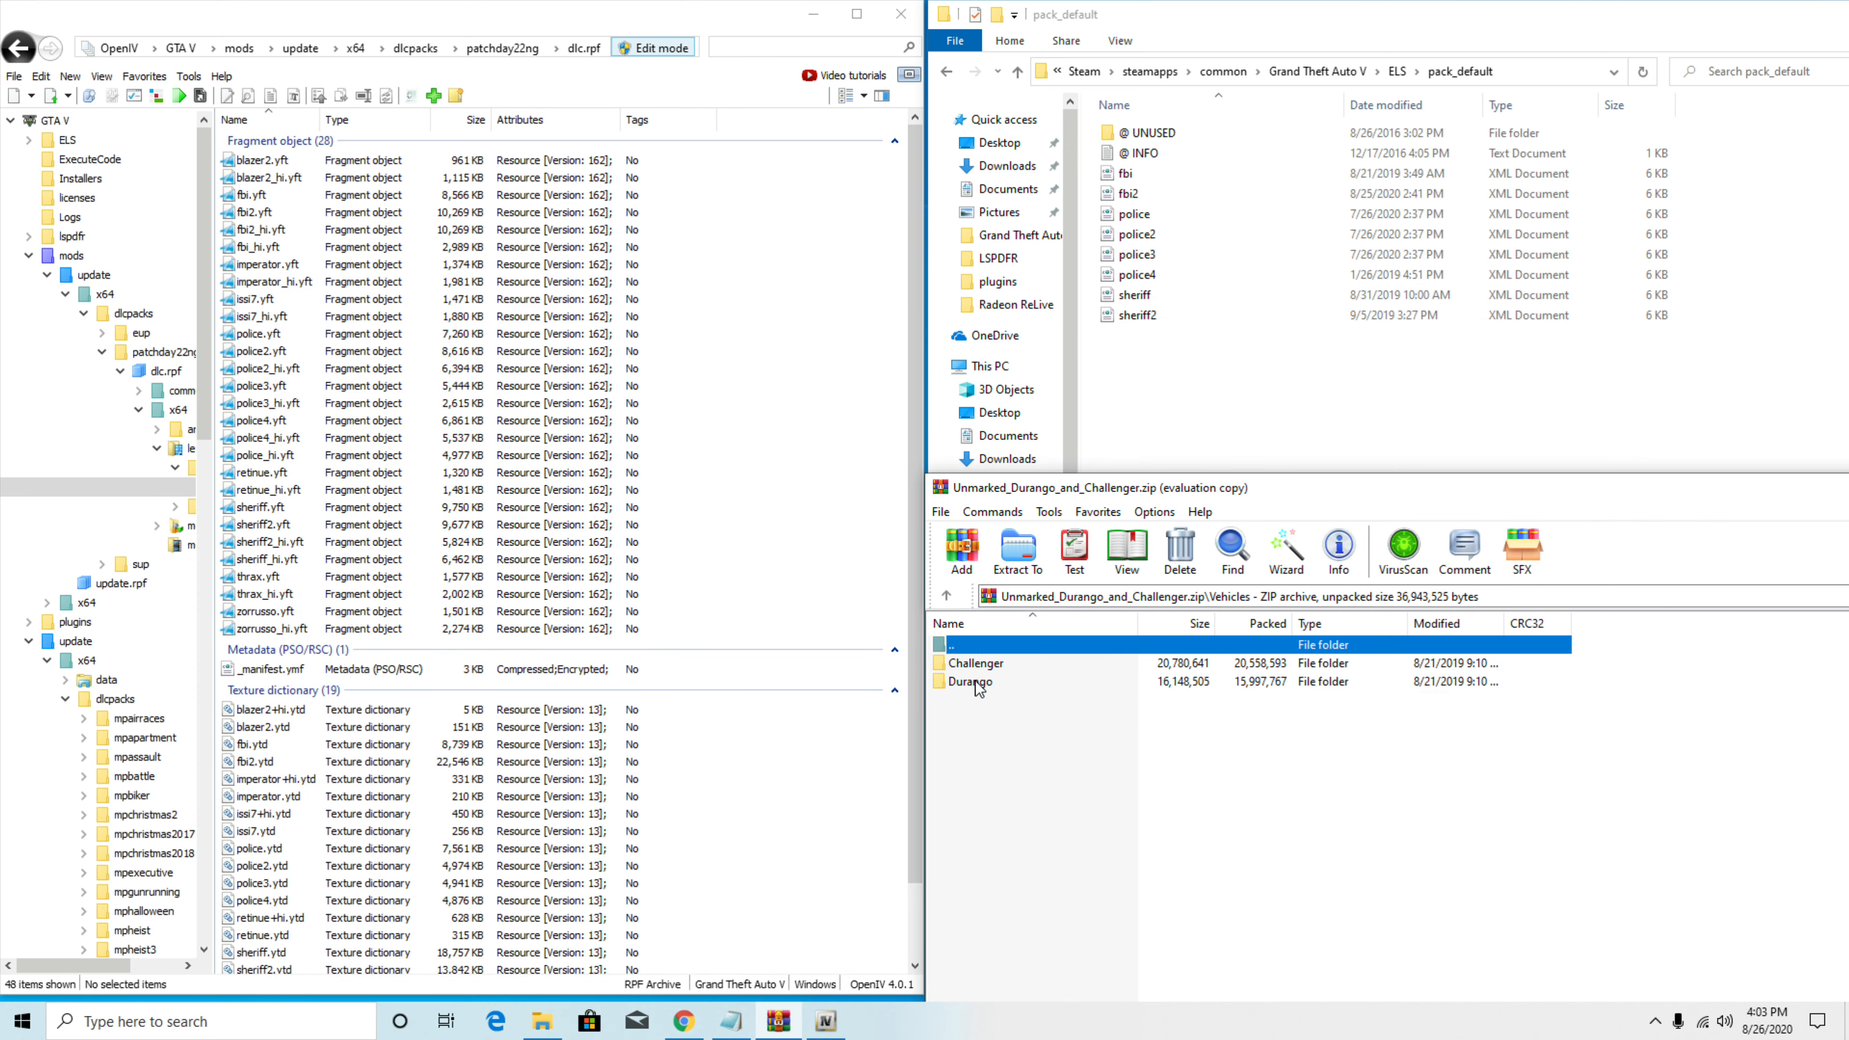
{"action": "double_click", "coordinate": [990, 667]}
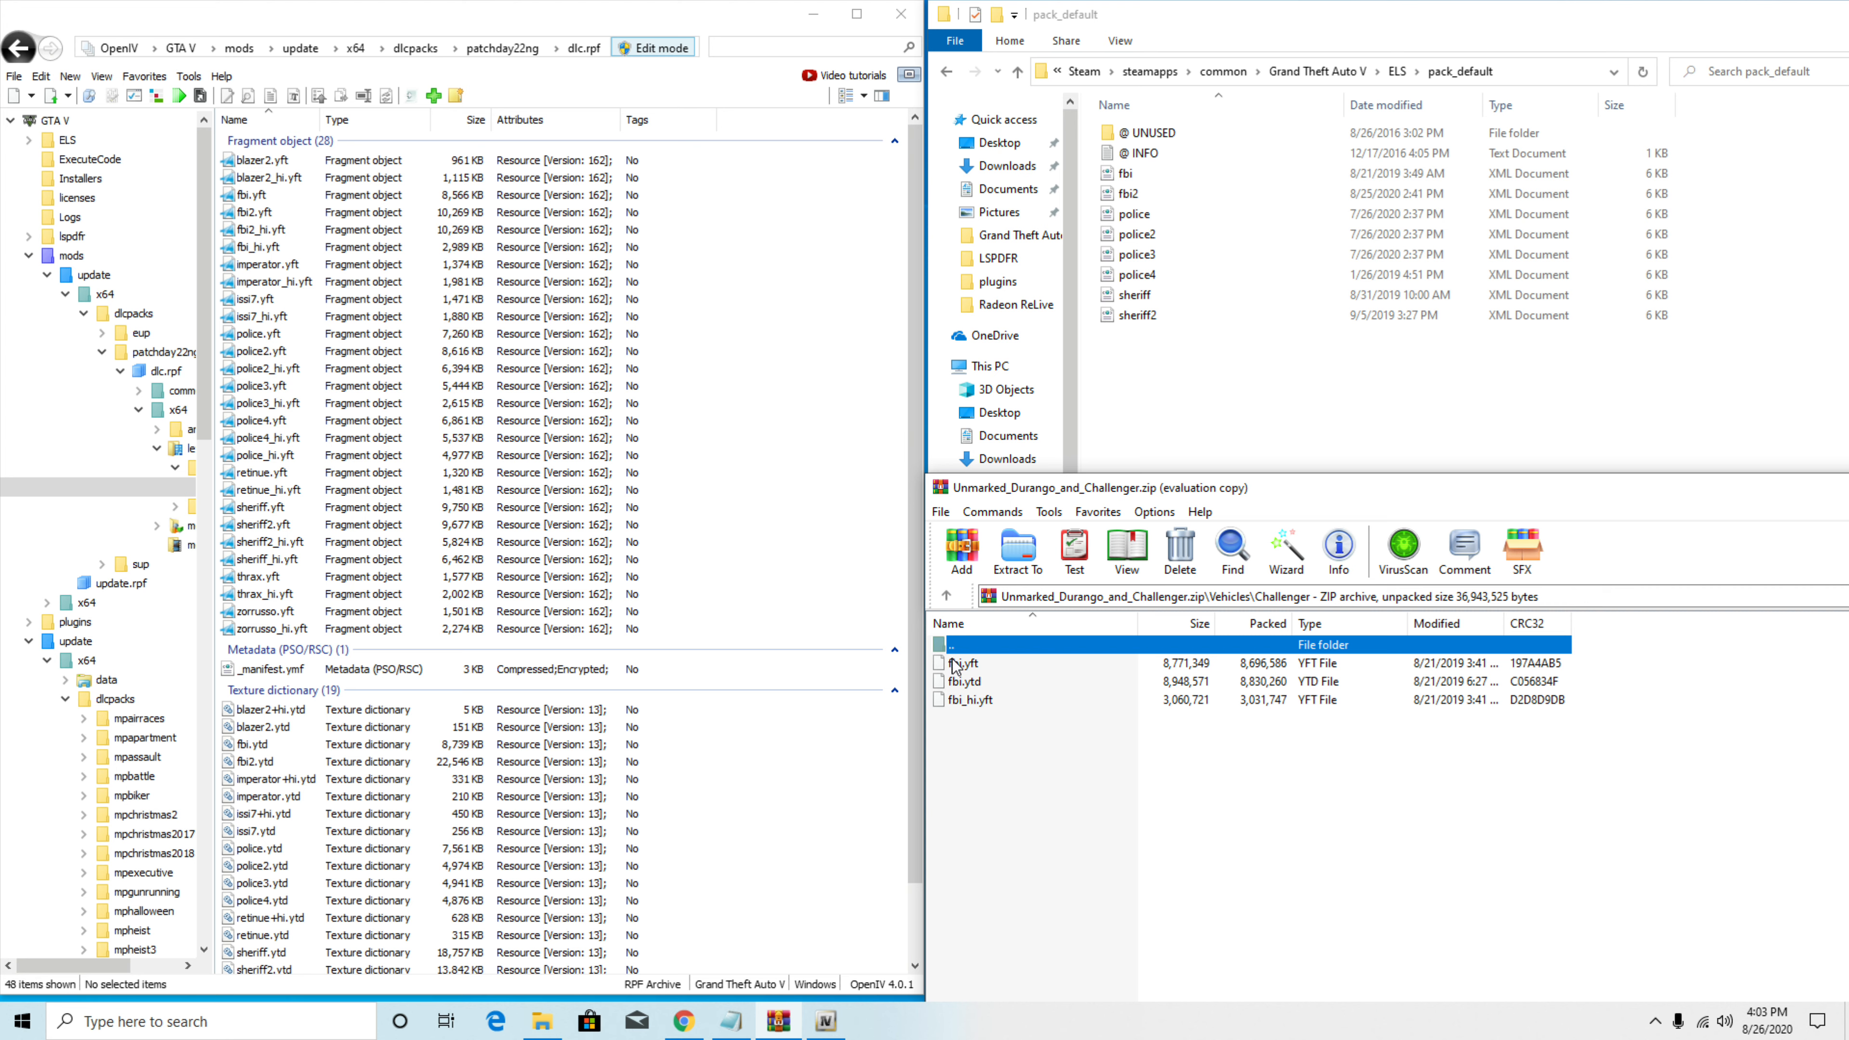
{"action": "left_click_drag", "start_coordinate": [979, 756], "coordinate": [1014, 739]}
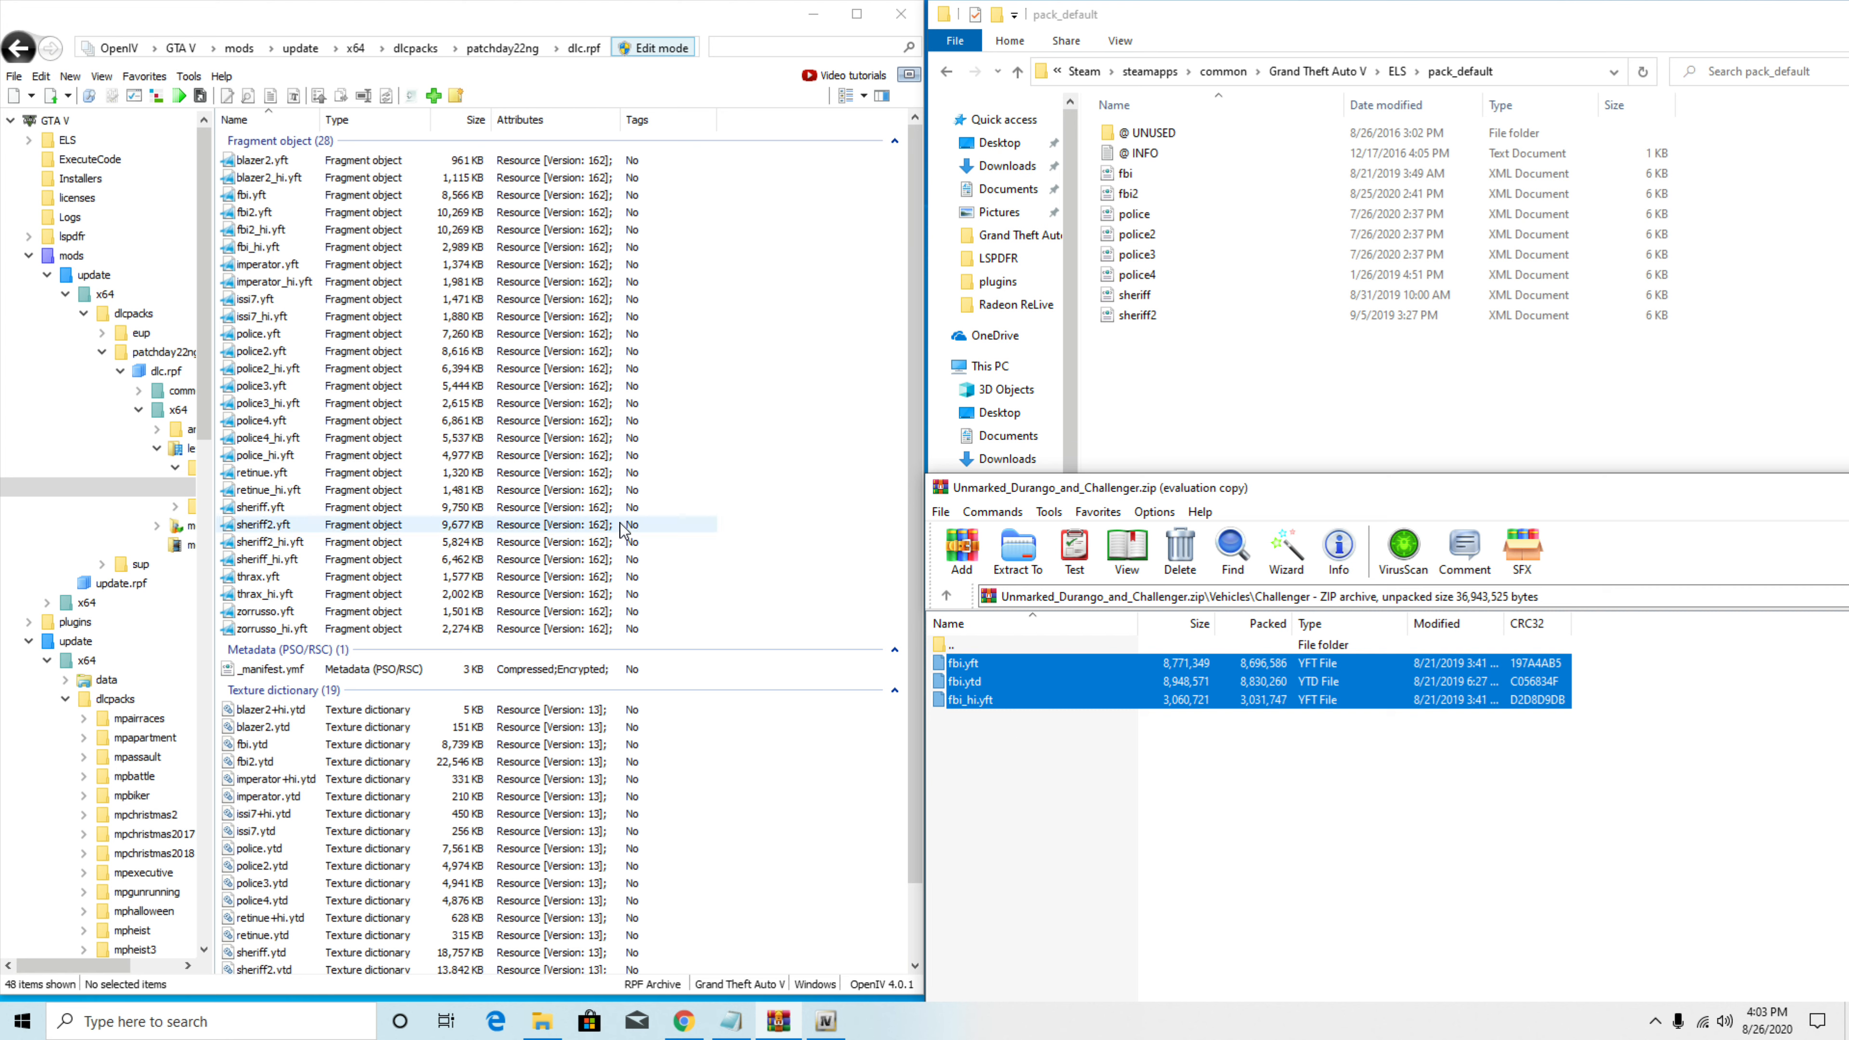
{"action": "left_click", "coordinate": [1096, 803]}
Step: Return to the archive's root, open the VCFs folder and select fbi.xml, clearing the selection when finished
{"action": "left_click", "coordinate": [946, 595]}
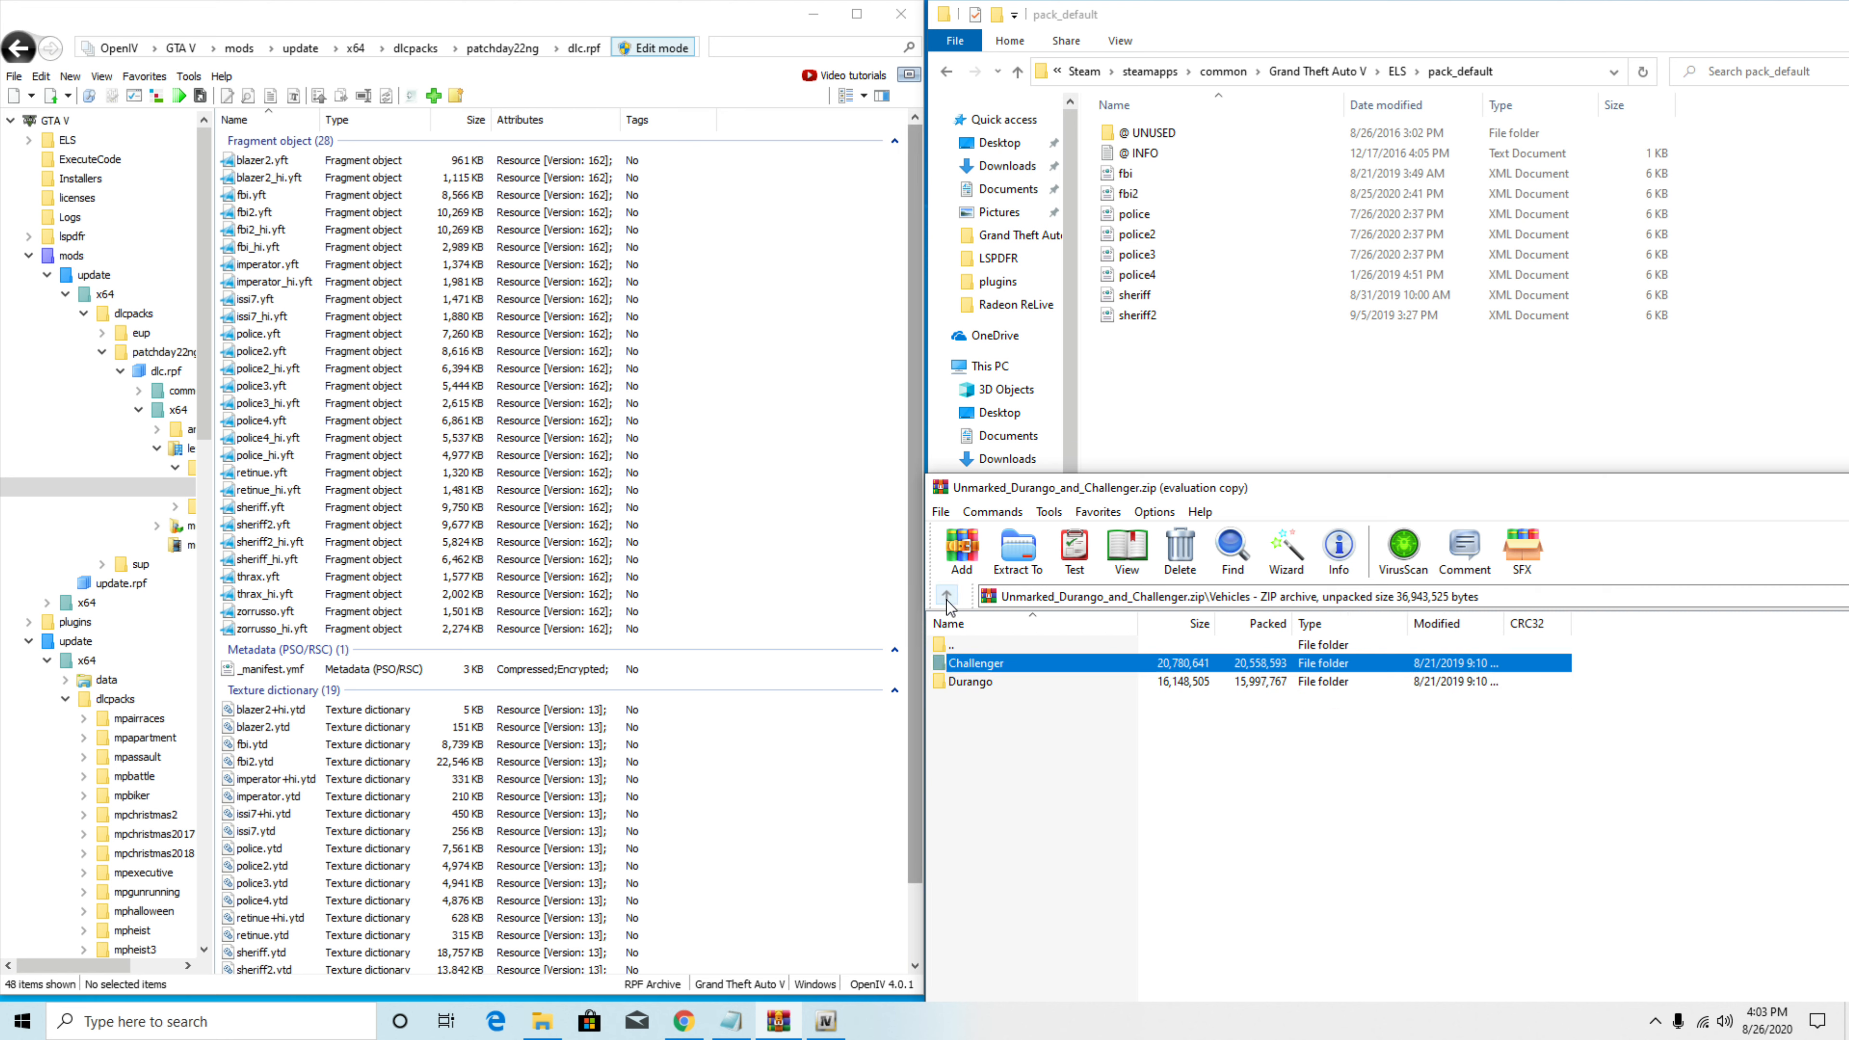
{"action": "left_click", "coordinate": [946, 595]}
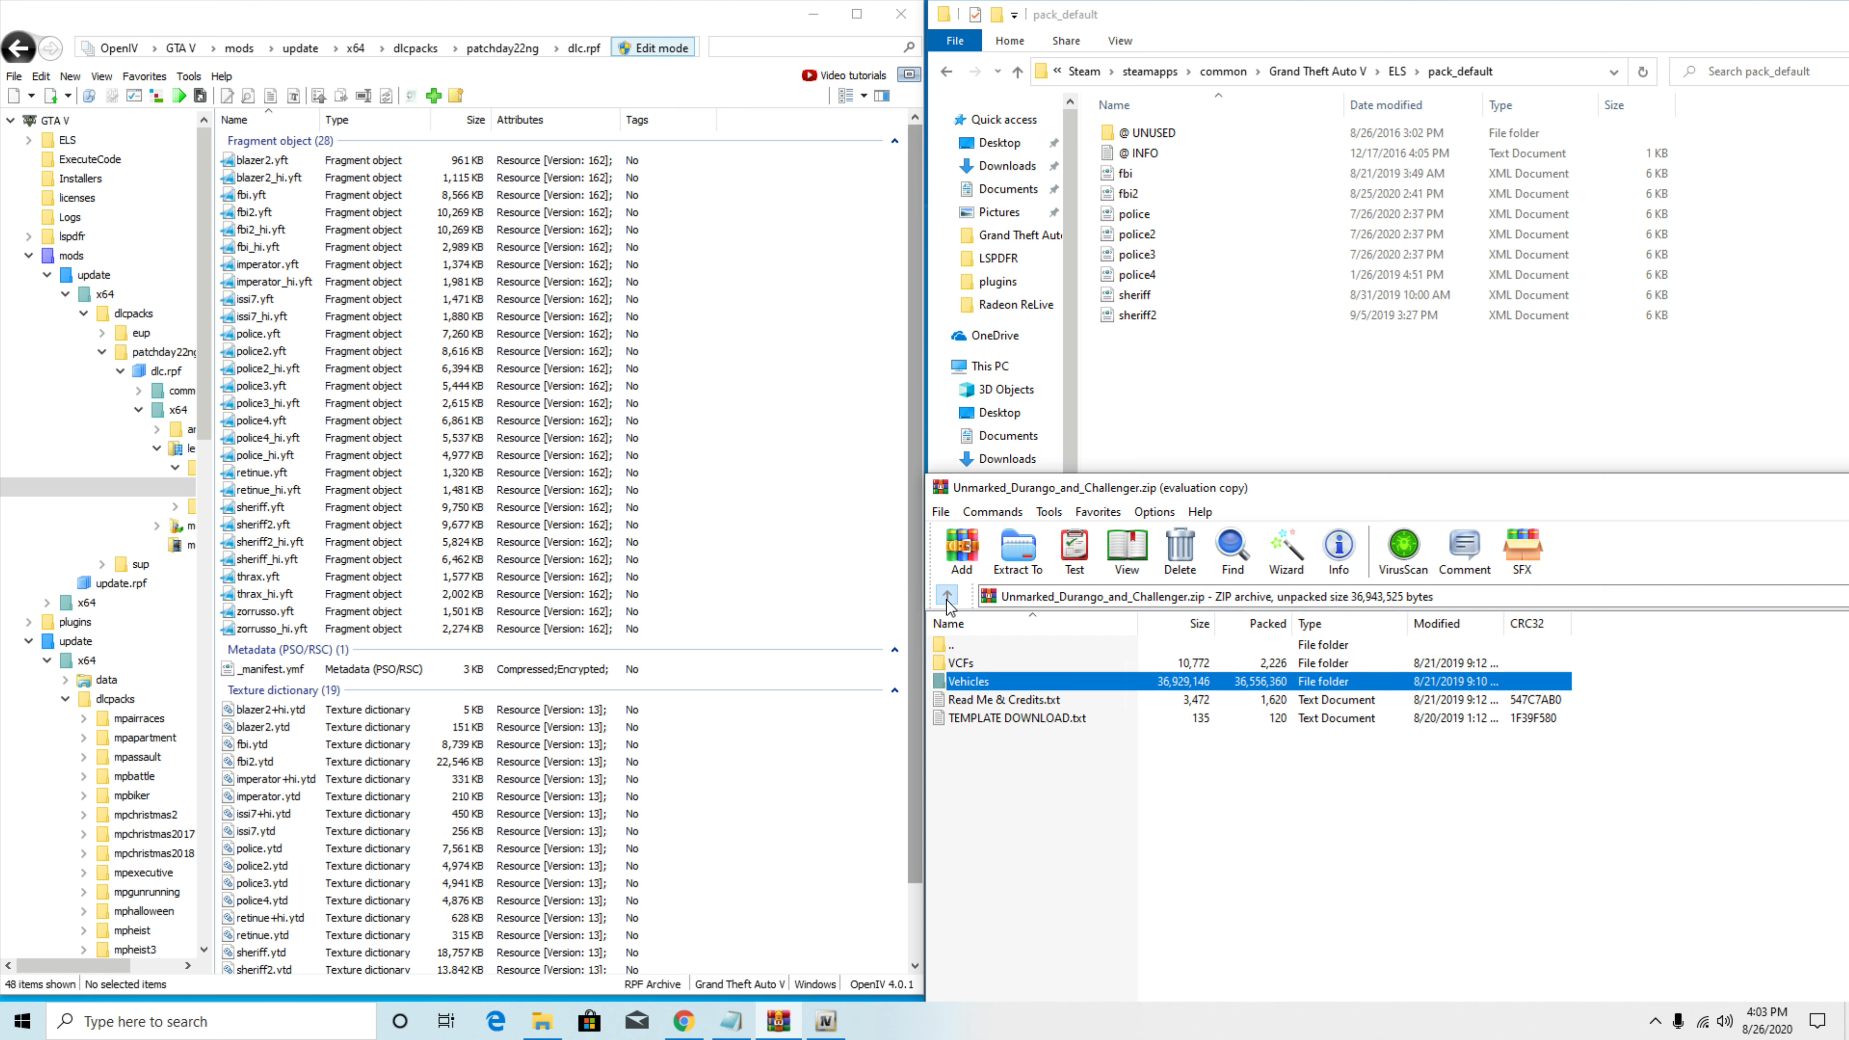
{"action": "double_click", "coordinate": [974, 666]}
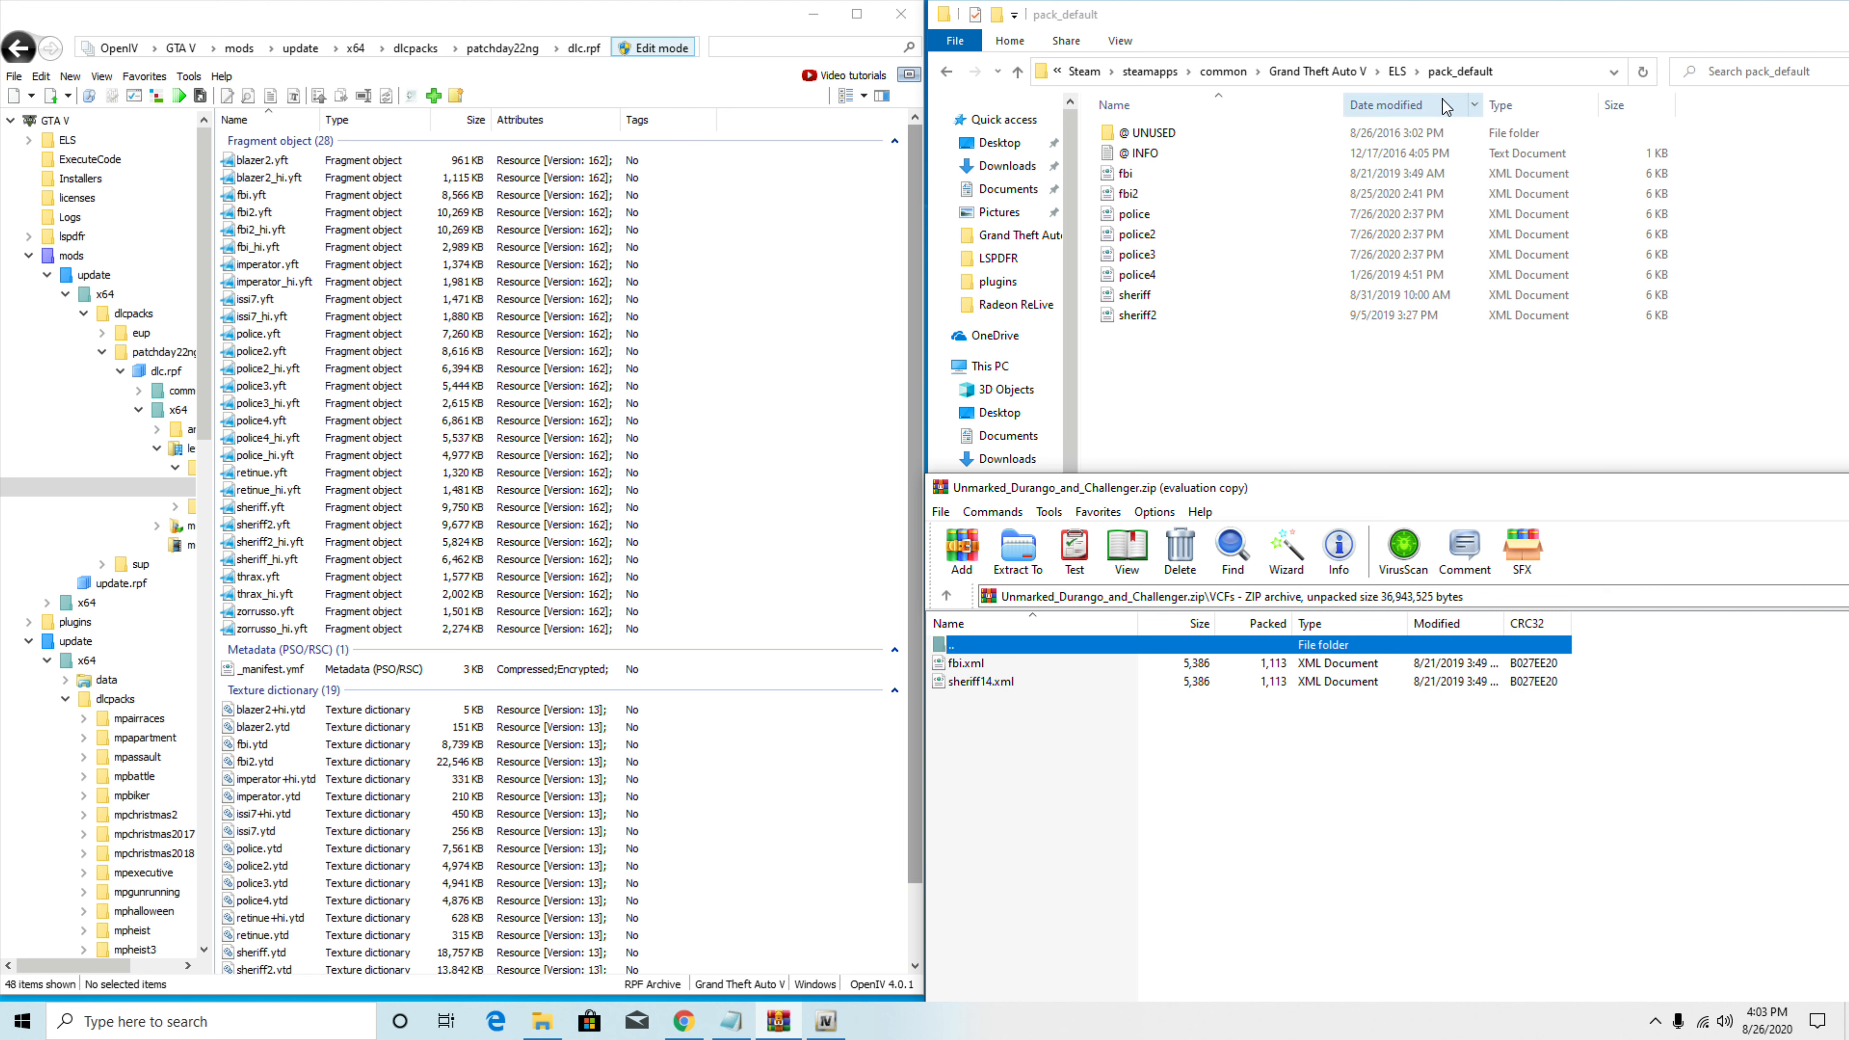
{"action": "left_click", "coordinate": [973, 664]}
{"action": "left_click_drag", "start_coordinate": [973, 664], "coordinate": [1081, 785]}
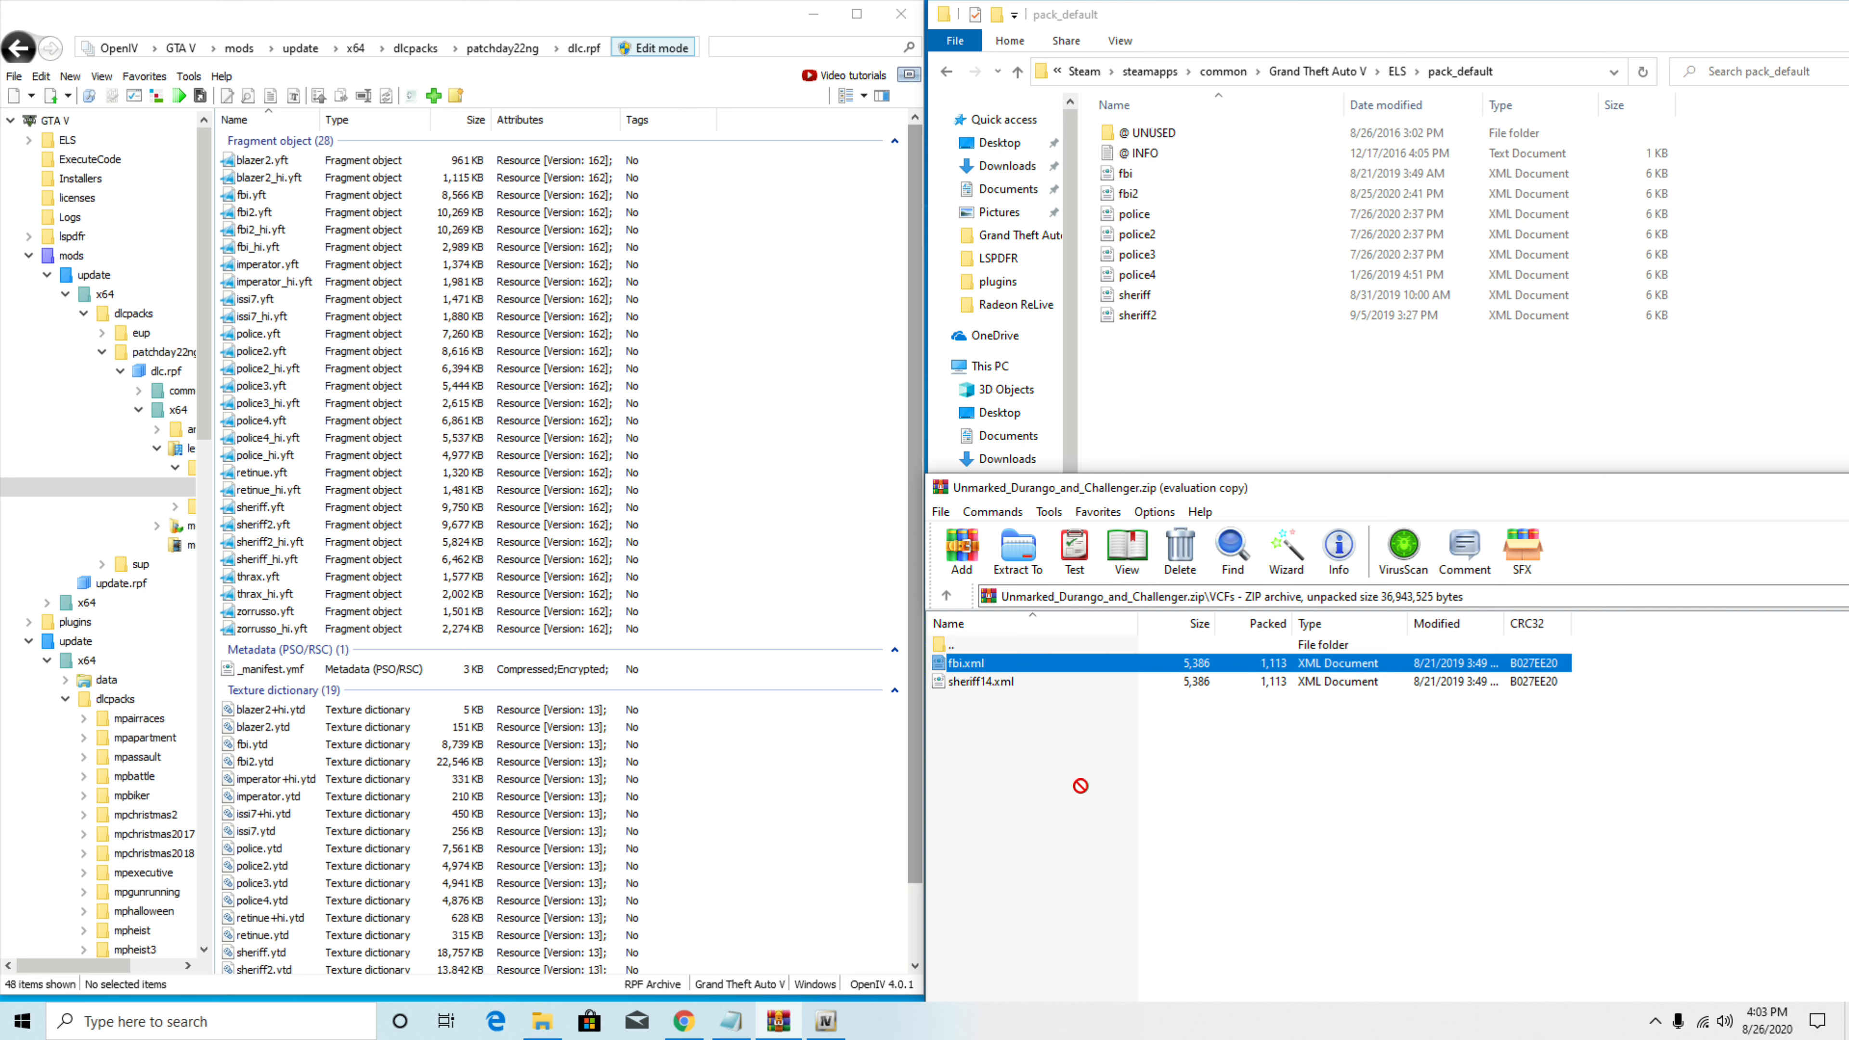
{"action": "left_click", "coordinate": [1471, 811]}
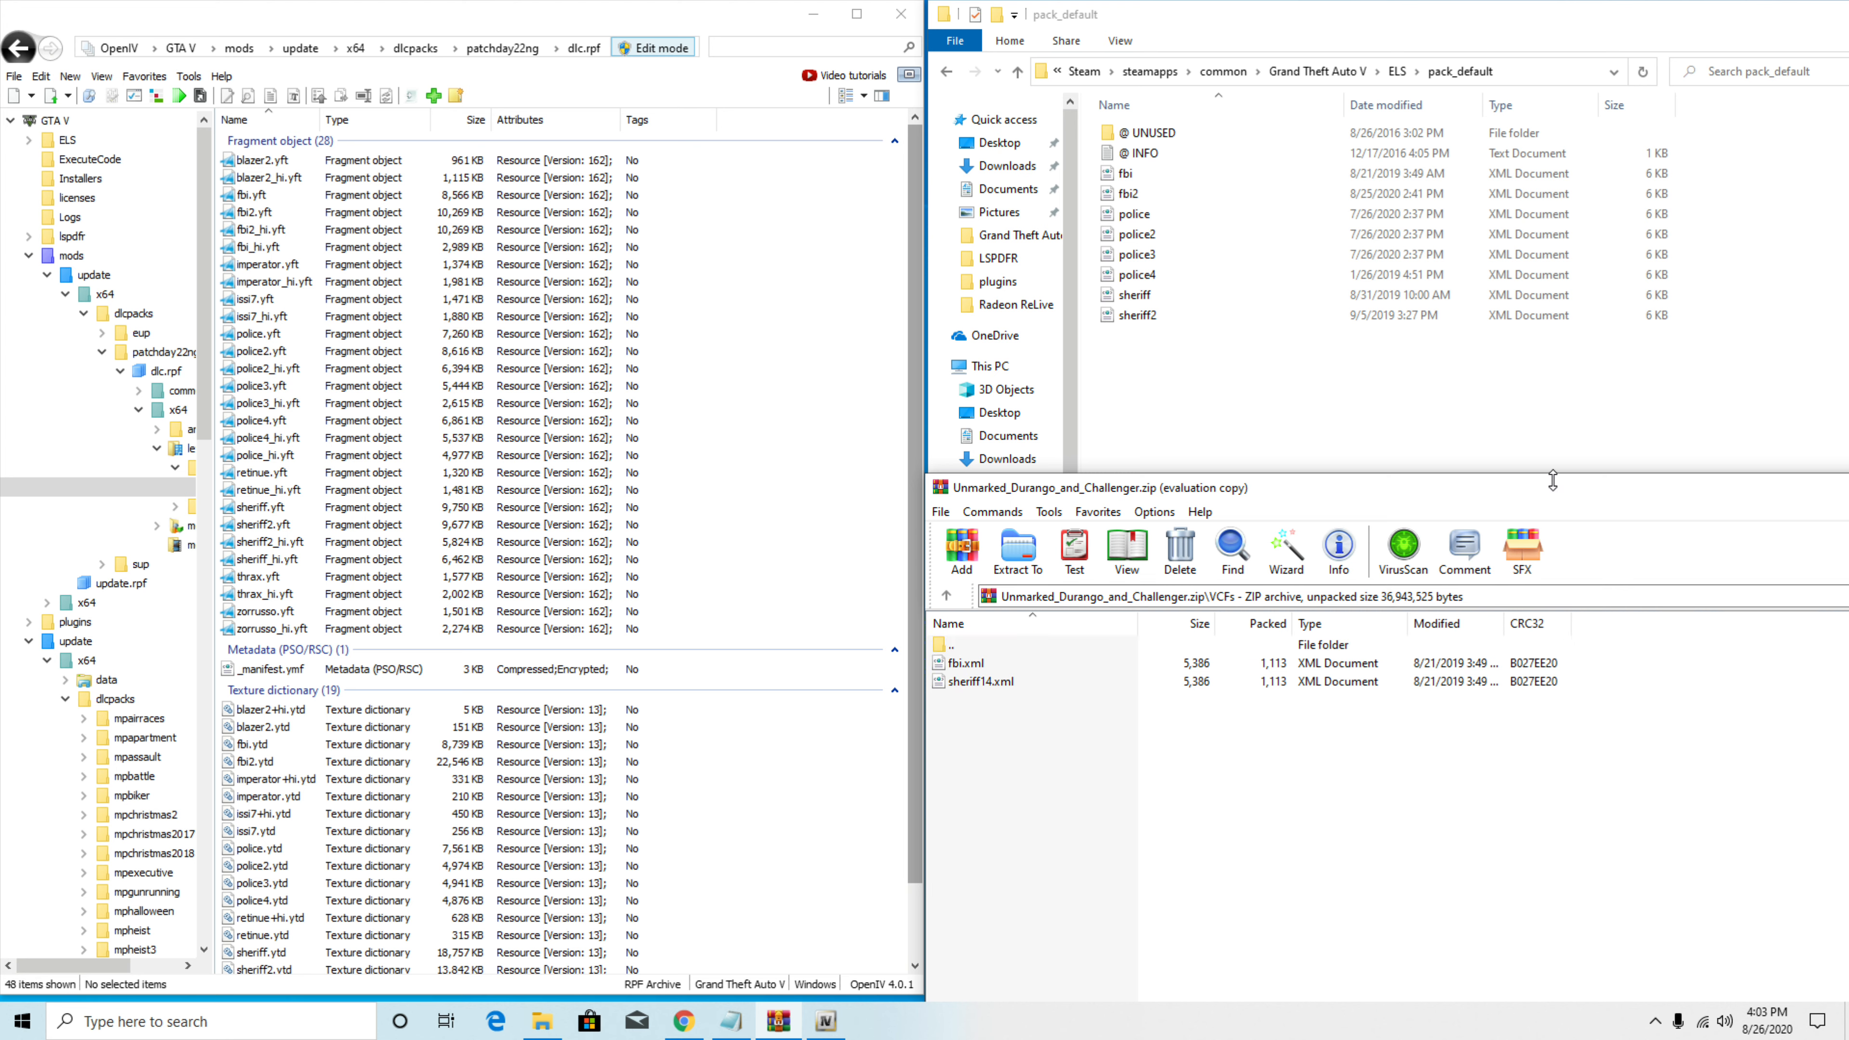
Step: Close the Unmarked_Durango_and_Challenger.zip archive and exit OpenIV with Edit mode turned off
{"action": "mouse_move", "coordinate": [1555, 487]}
{"action": "left_mouse_down"}
{"action": "mouse_move", "coordinate": [1815, 480]}
{"action": "mouse_move", "coordinate": [1573, 472]}
{"action": "left_mouse_up"}
{"action": "left_click", "coordinate": [1713, 470]}
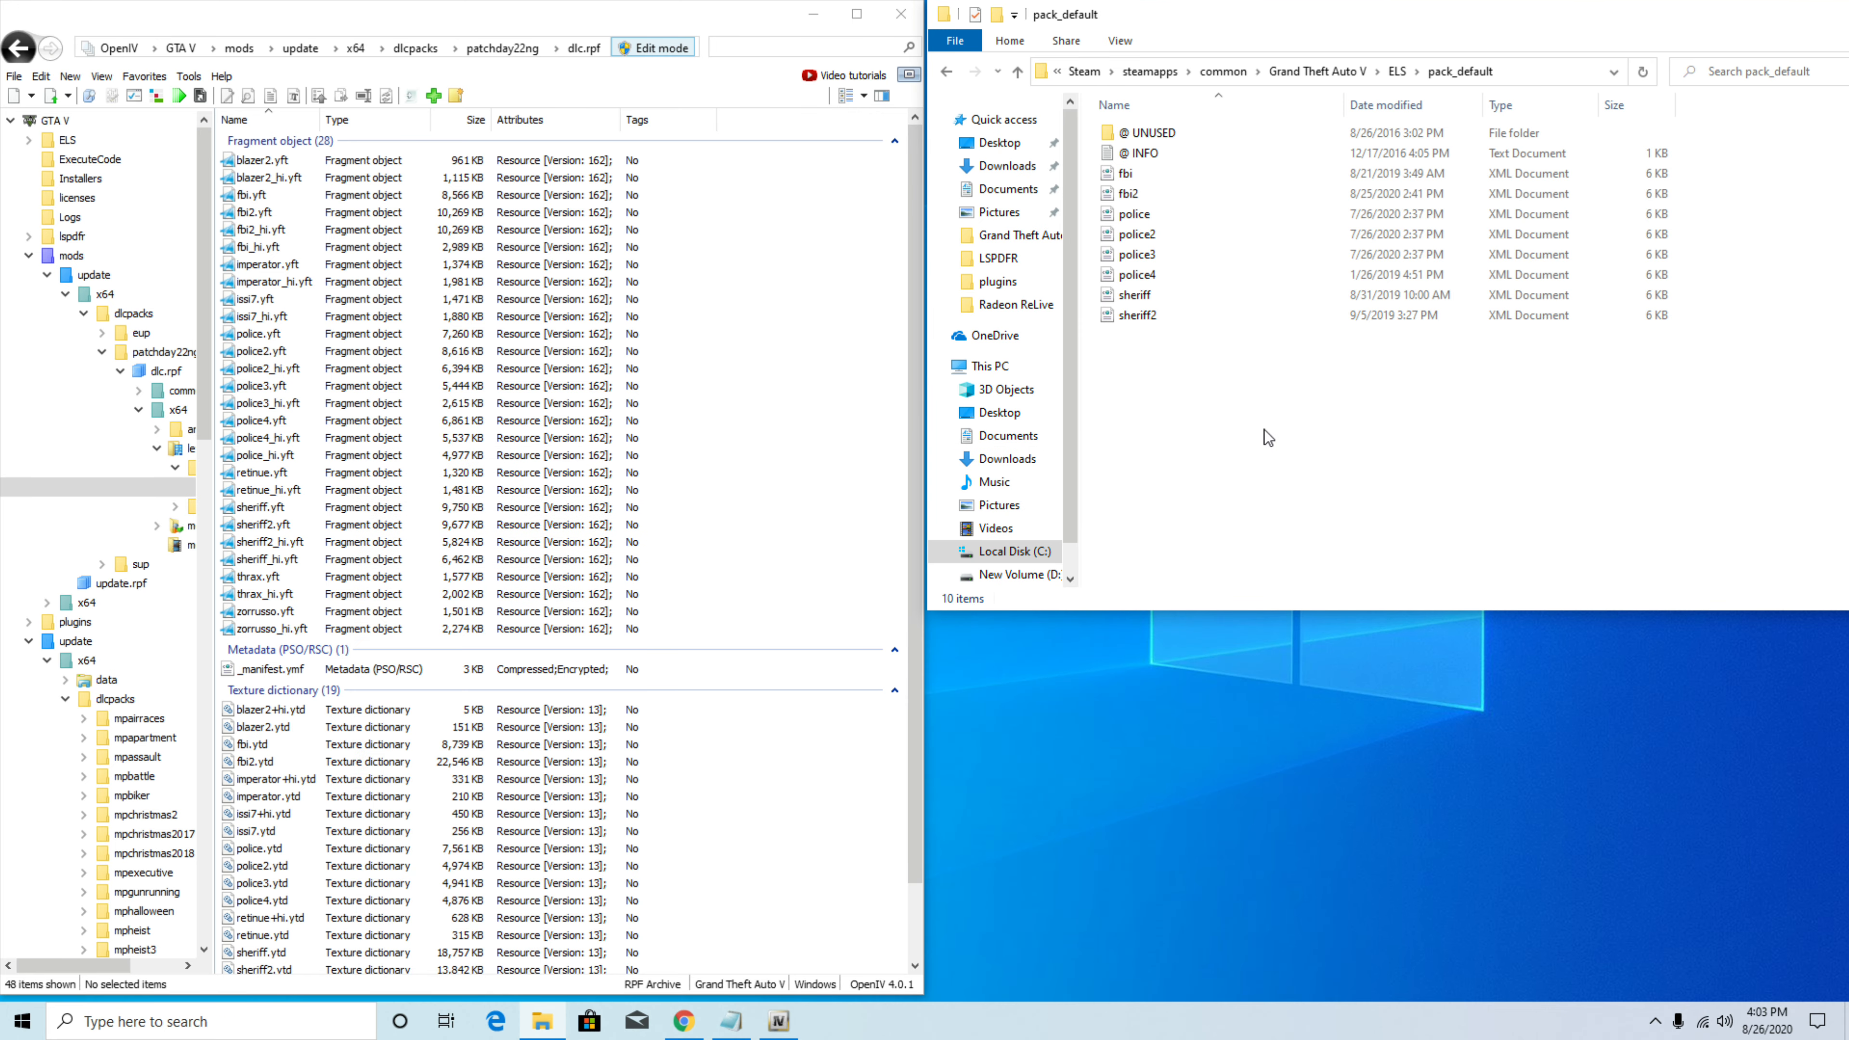
{"action": "left_click", "coordinate": [647, 48]}
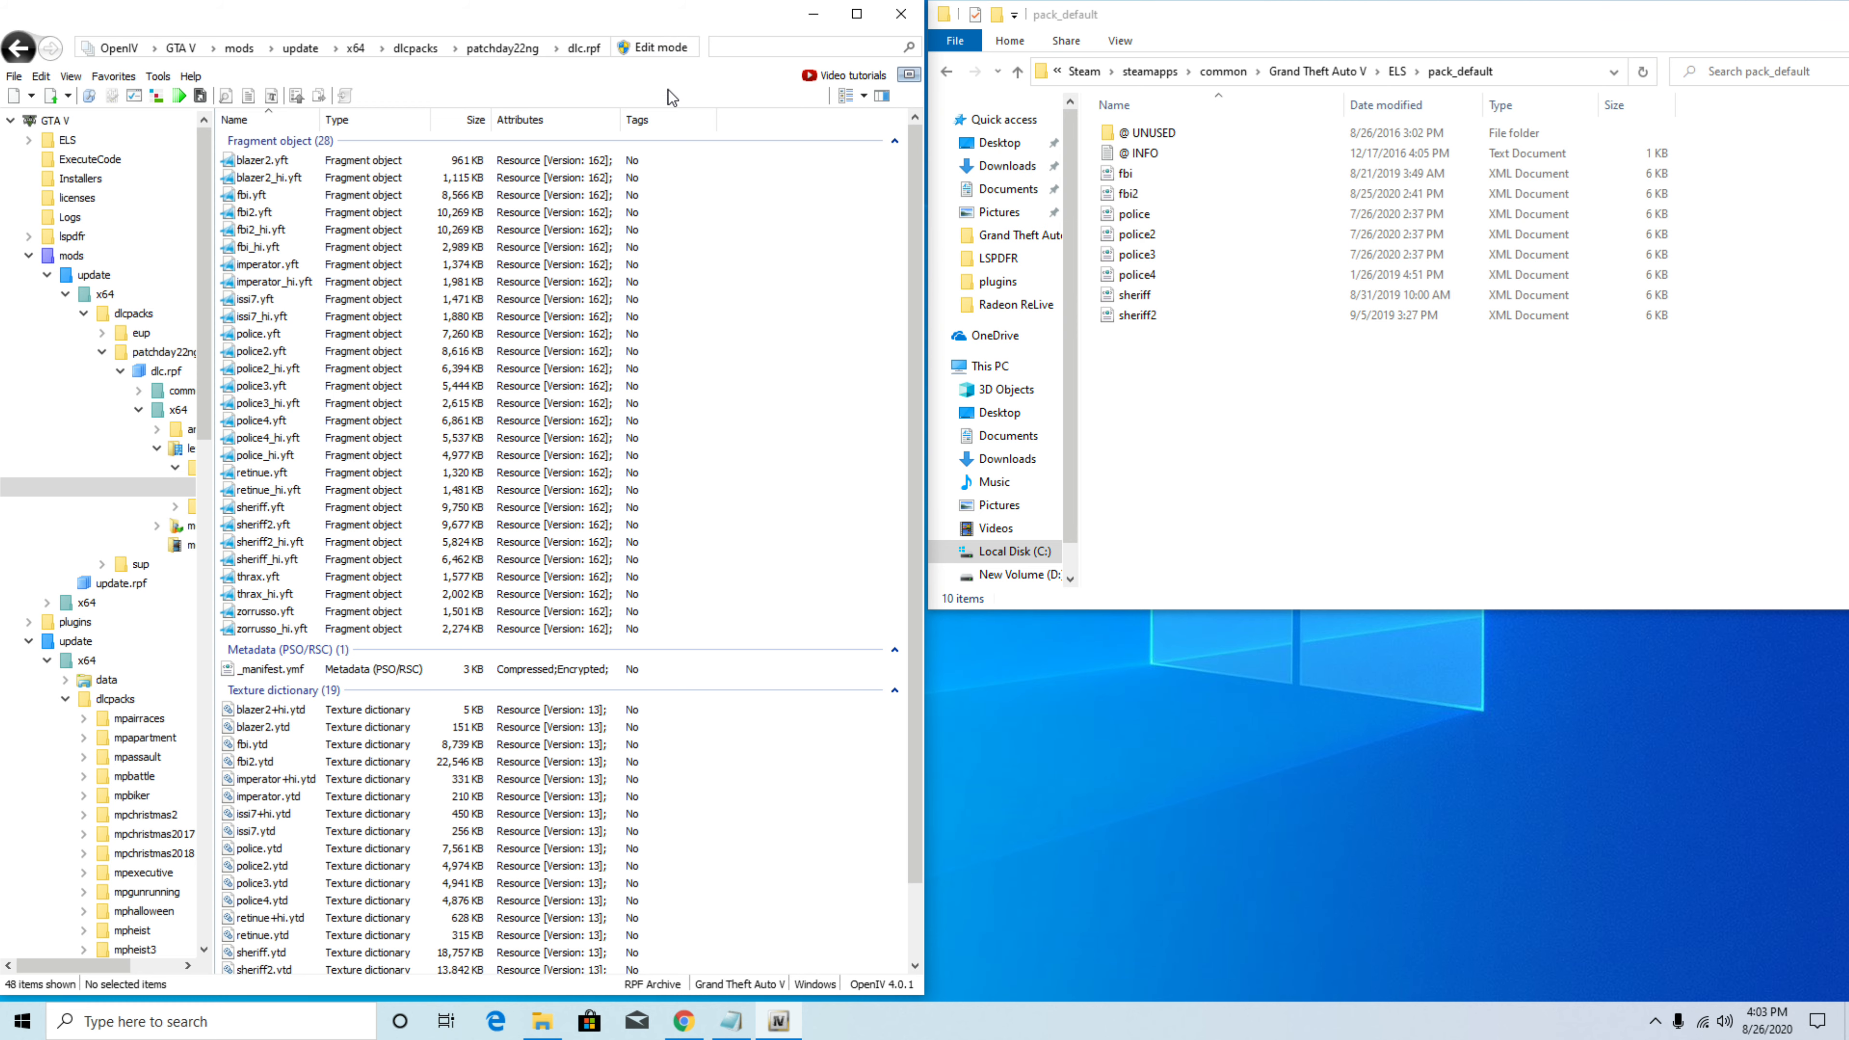
{"action": "left_click", "coordinate": [901, 14]}
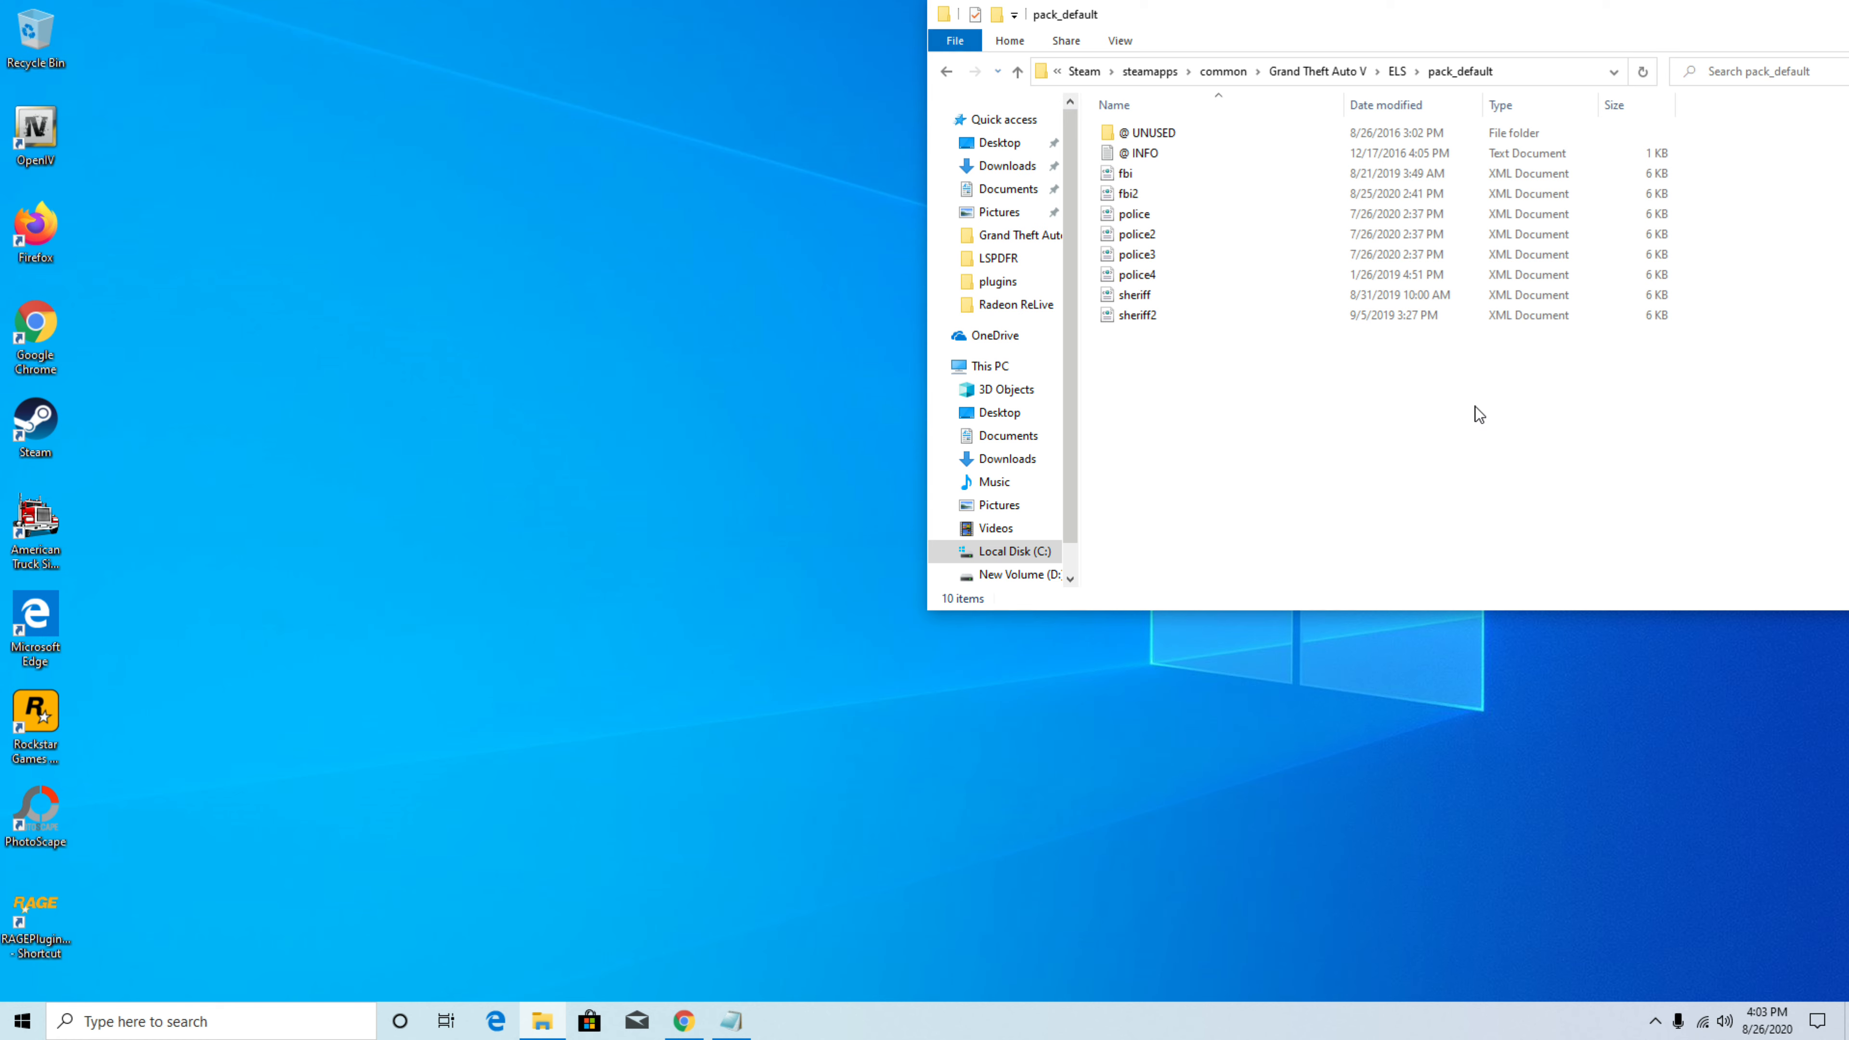
Step: Refresh and close the pack_default folder, and move the ELS V1.05 archive beside the Recycle Bin on the desktop
{"action": "right_click", "coordinate": [1092, 496]}
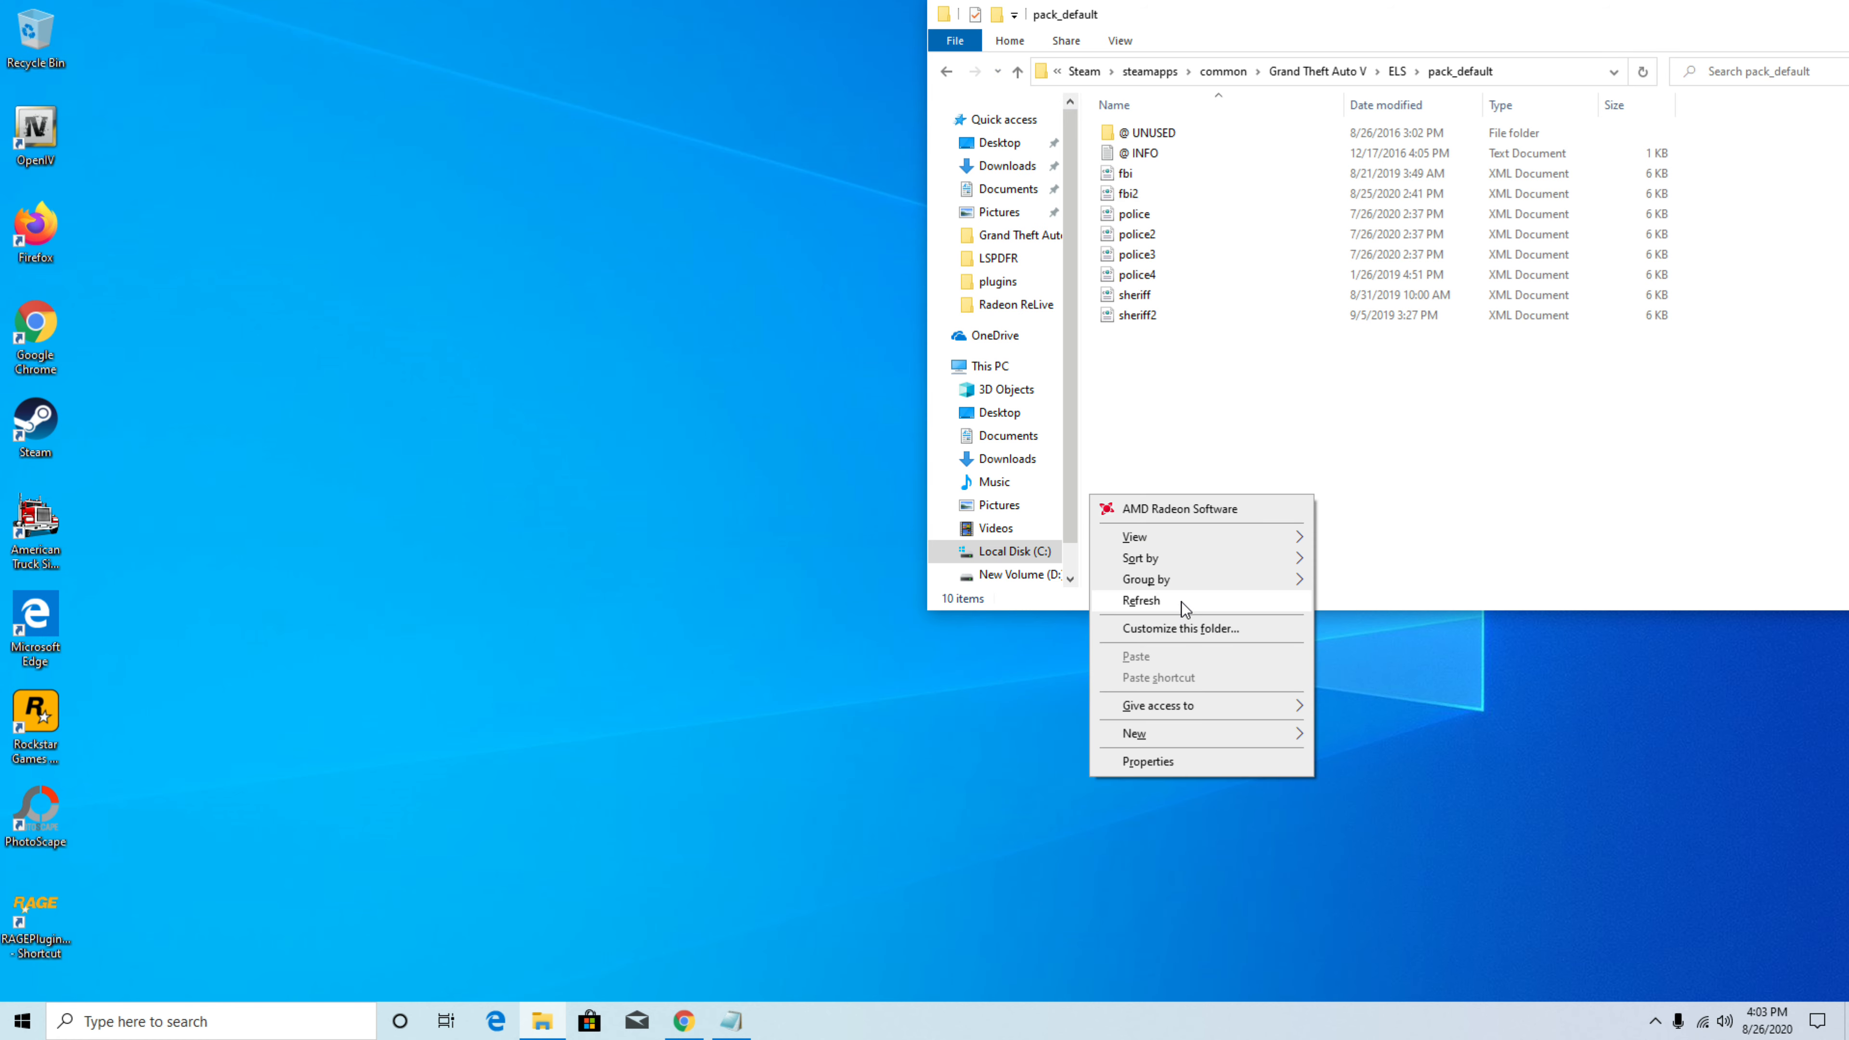
{"action": "left_click", "coordinate": [1181, 604]}
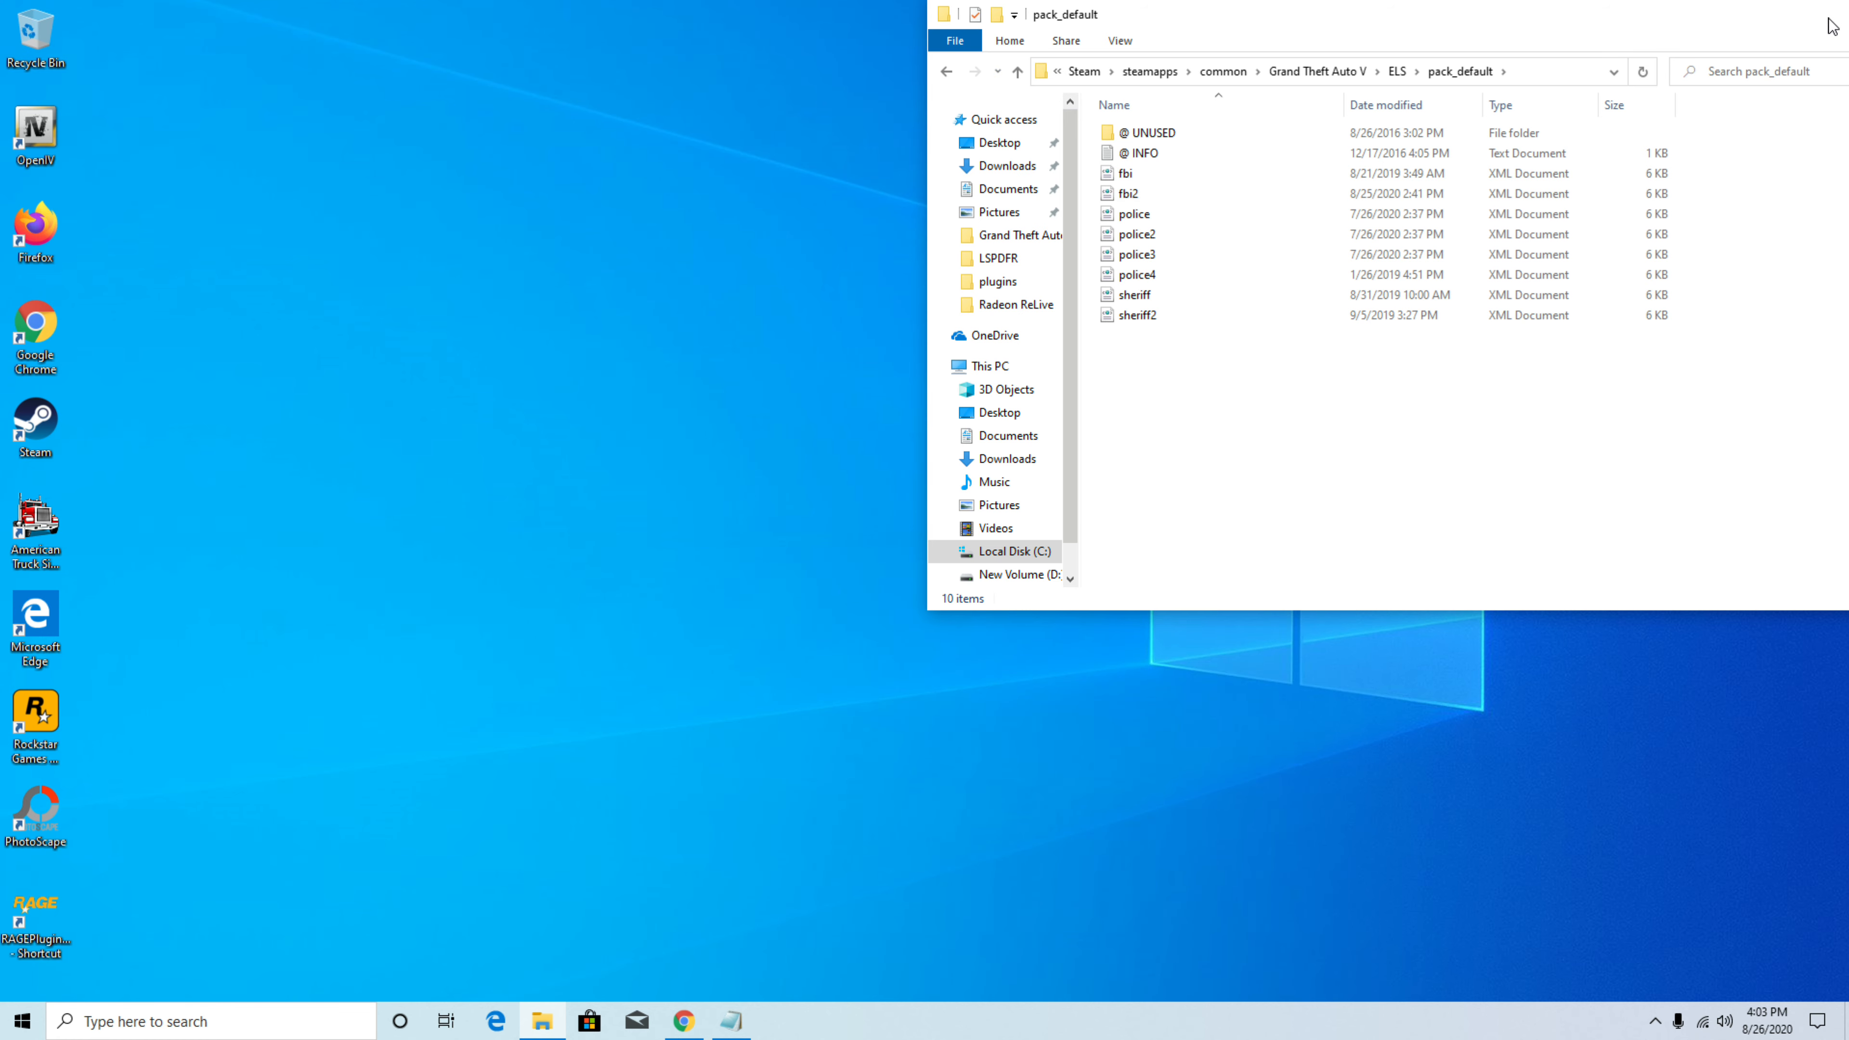
{"action": "left_click_drag", "start_coordinate": [1829, 18], "coordinate": [1539, 42]}
{"action": "left_click", "coordinate": [1687, 41]}
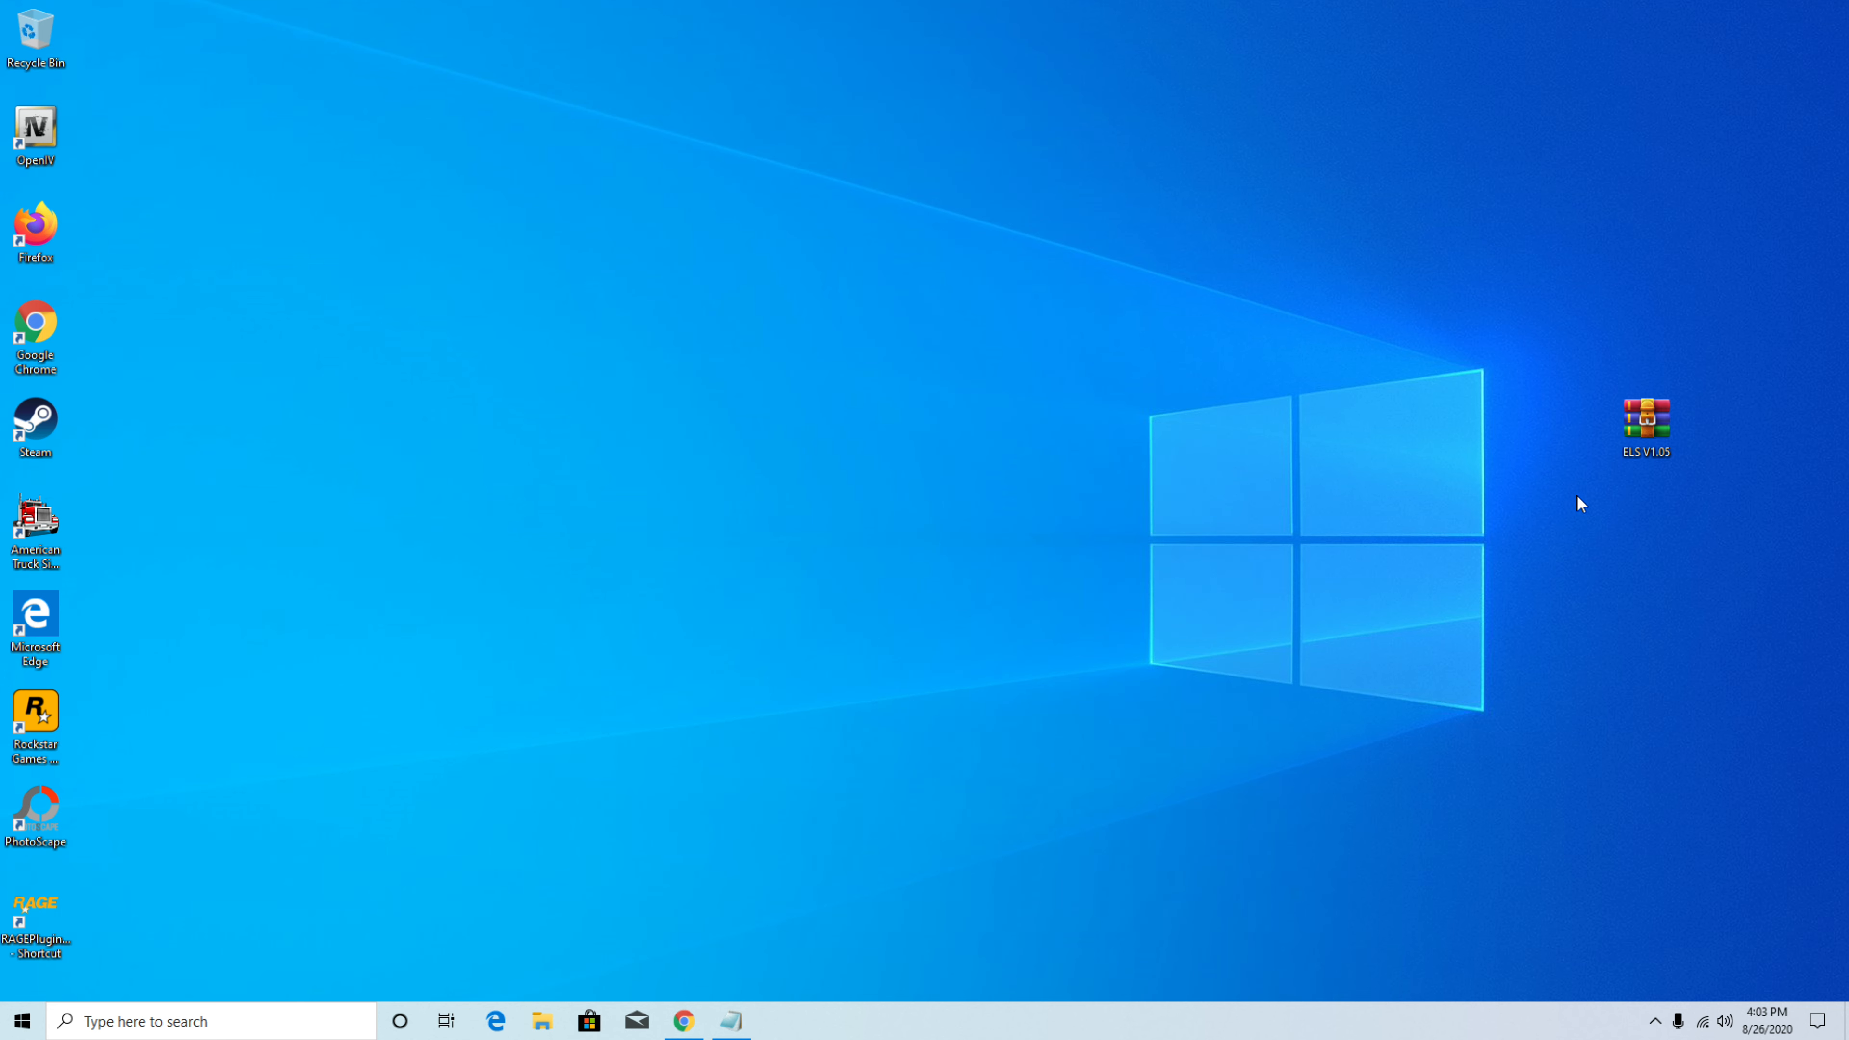
{"action": "left_click_drag", "start_coordinate": [1641, 439], "coordinate": [98, 77]}
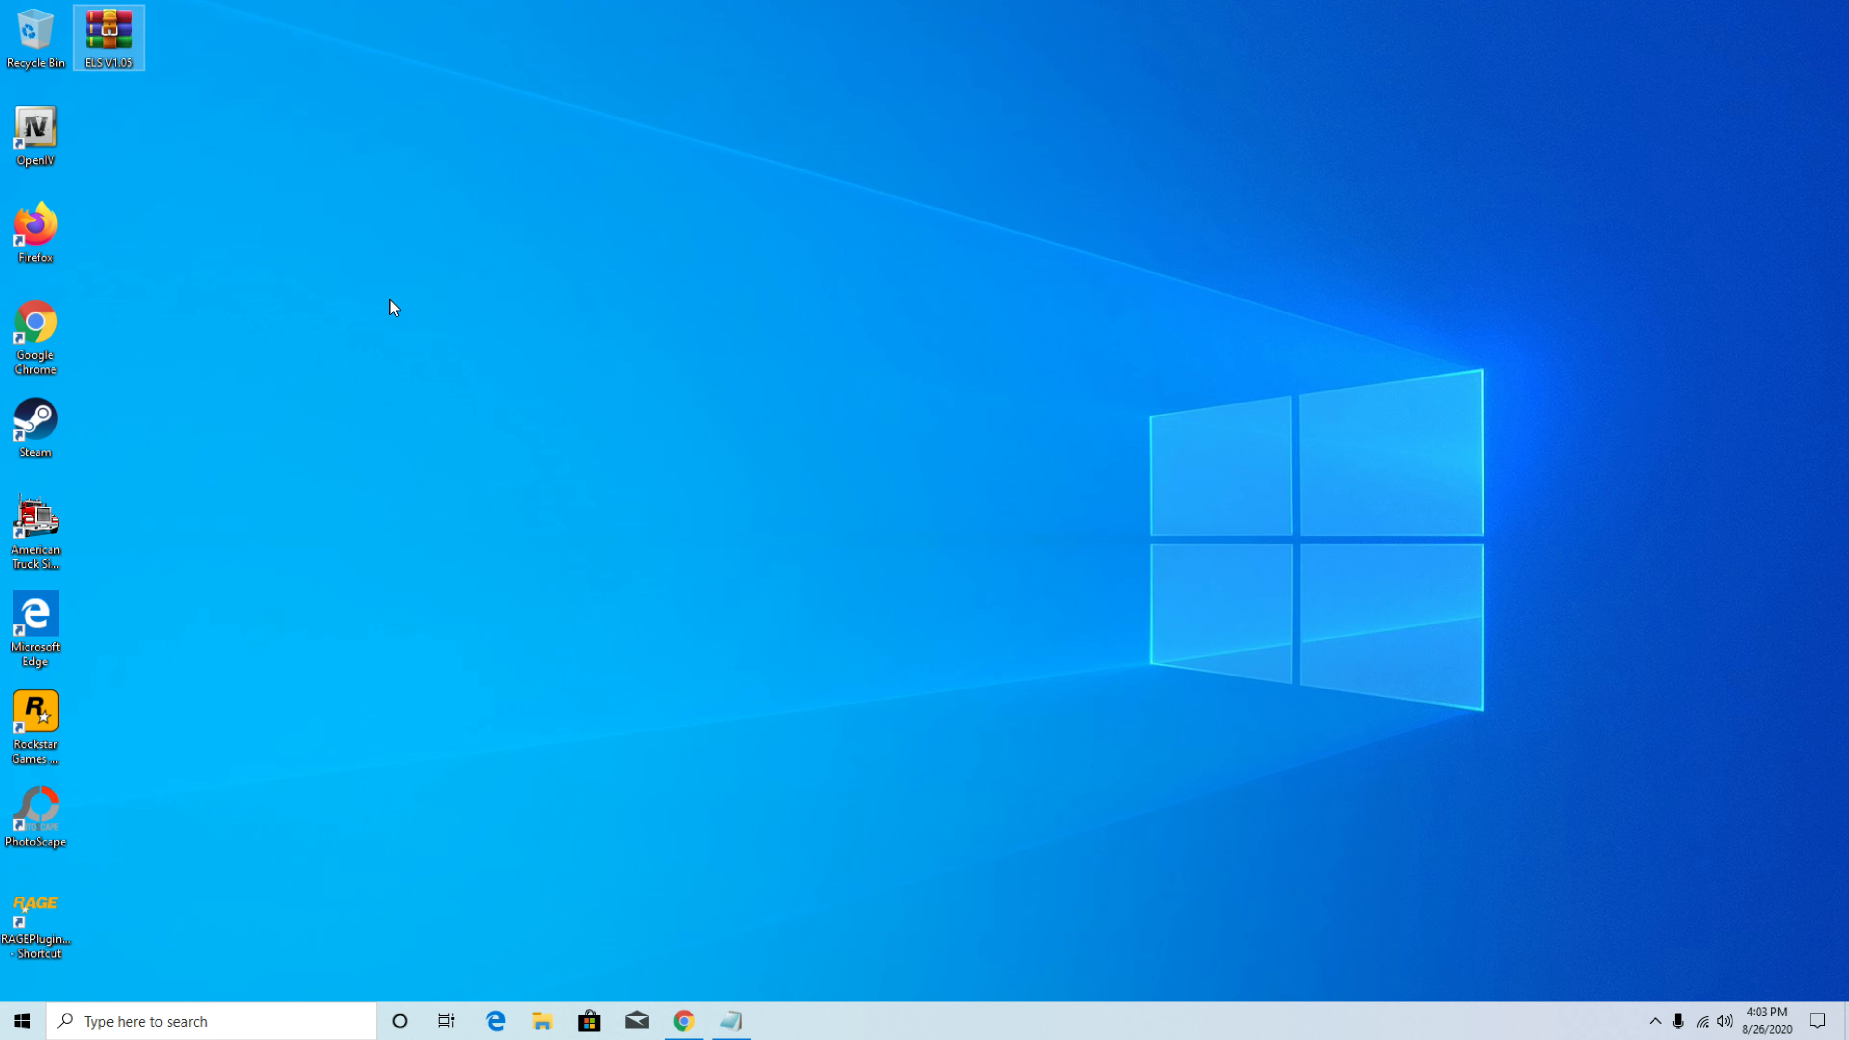
{"action": "left_click", "coordinate": [662, 406]}
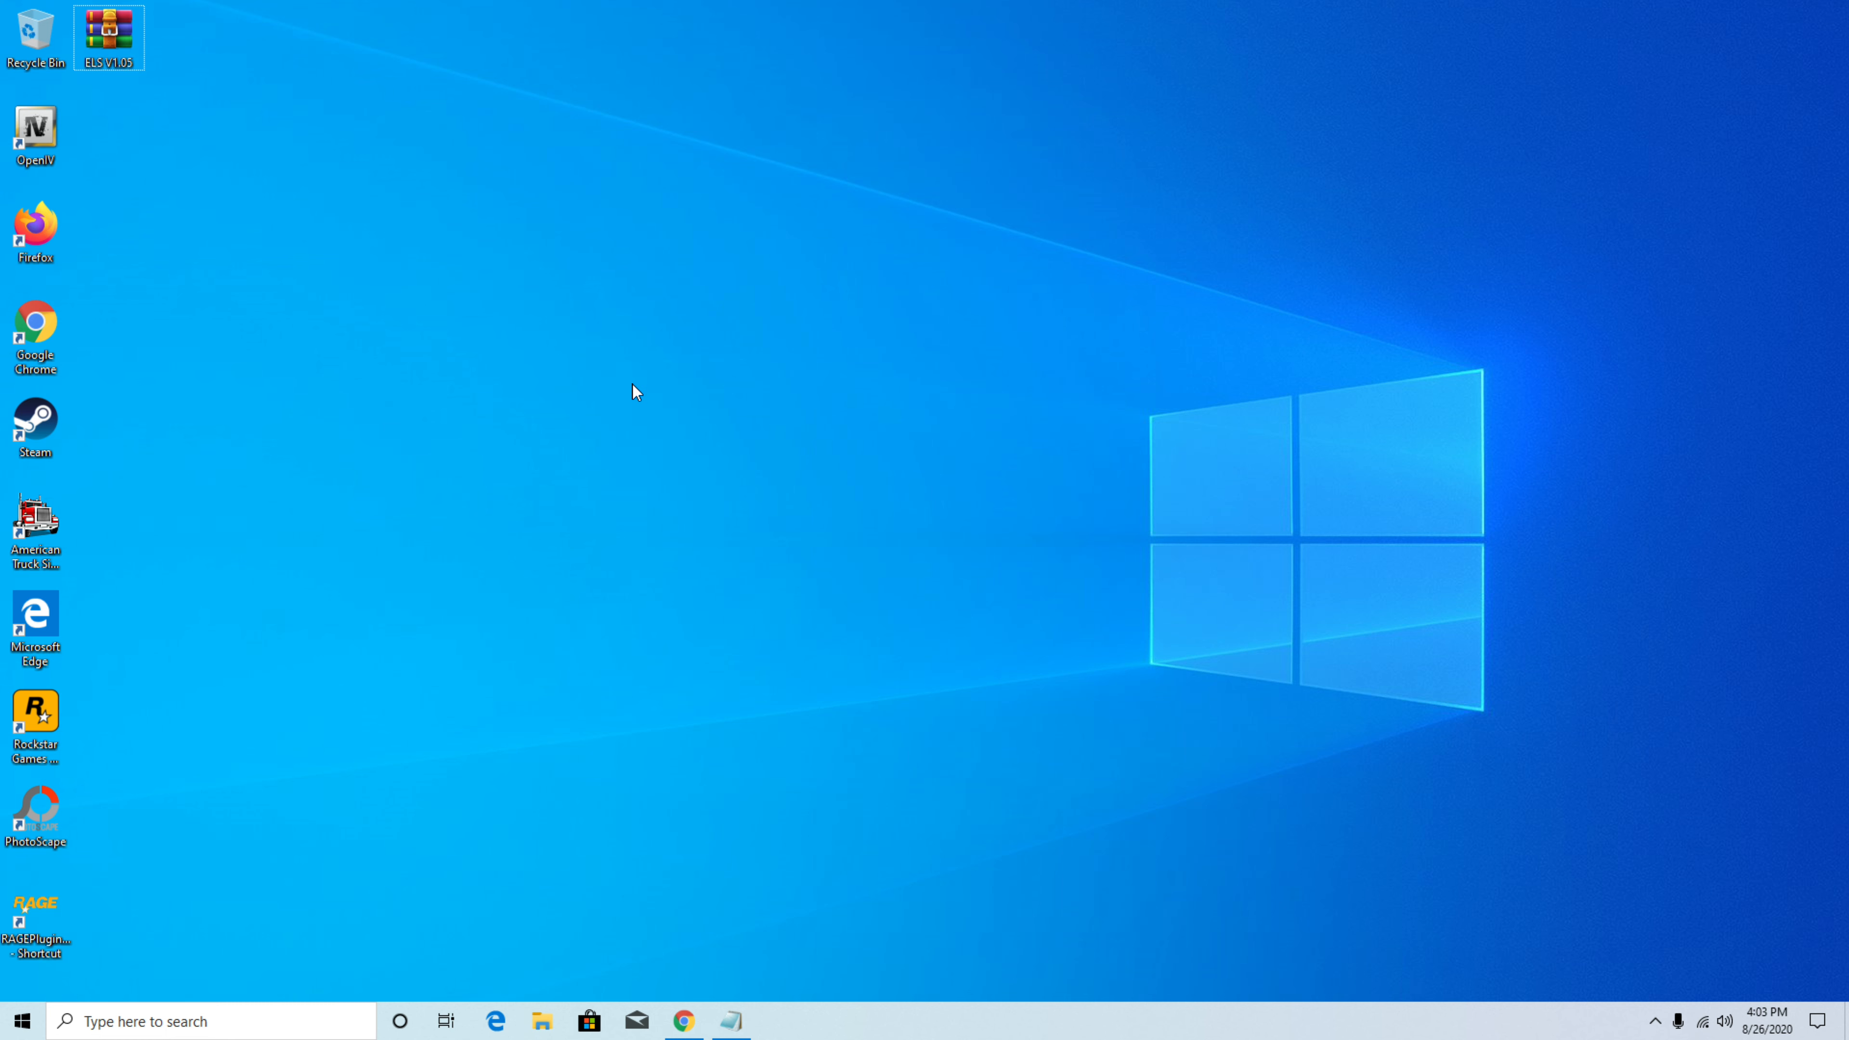